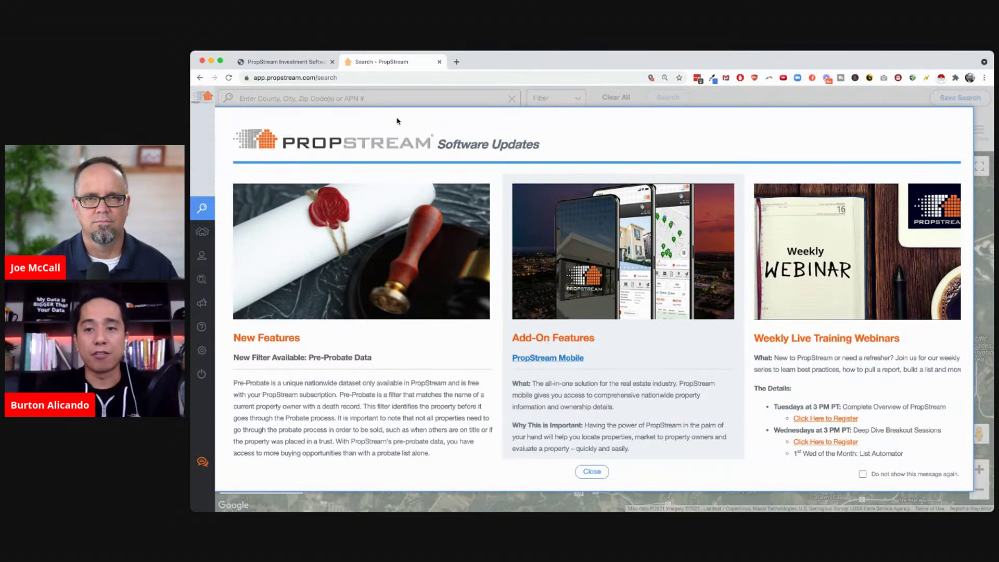
# Browse down the PropStream free-trial landing page
pyautogui.click(279, 63)
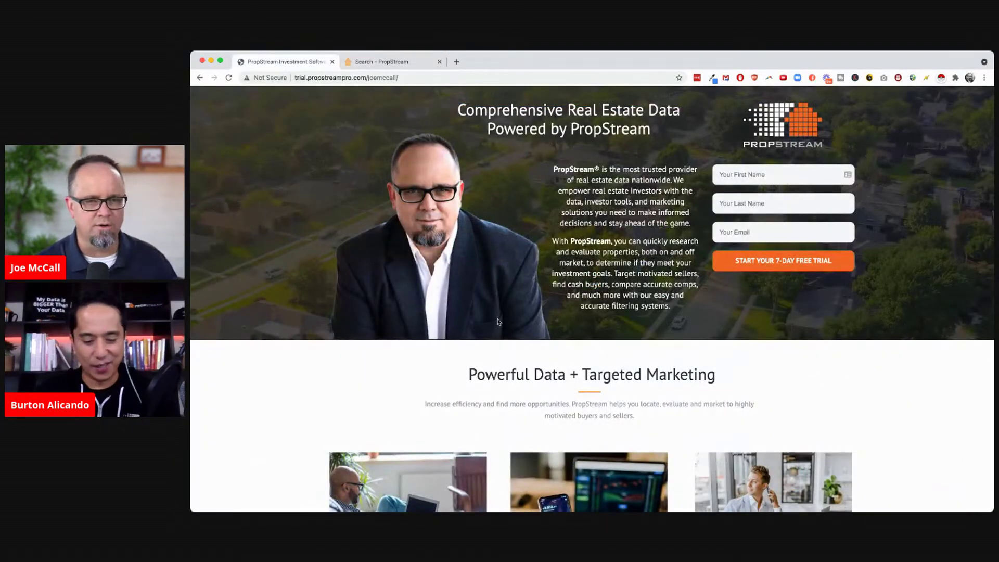
pyautogui.scroll(-5, 497, 322)
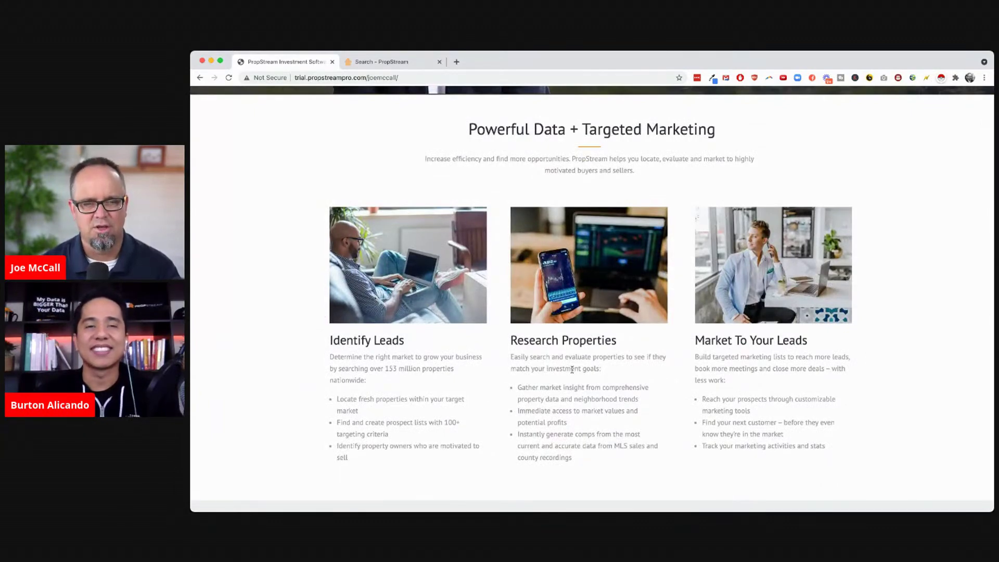
pyautogui.scroll(-3, 598, 394)
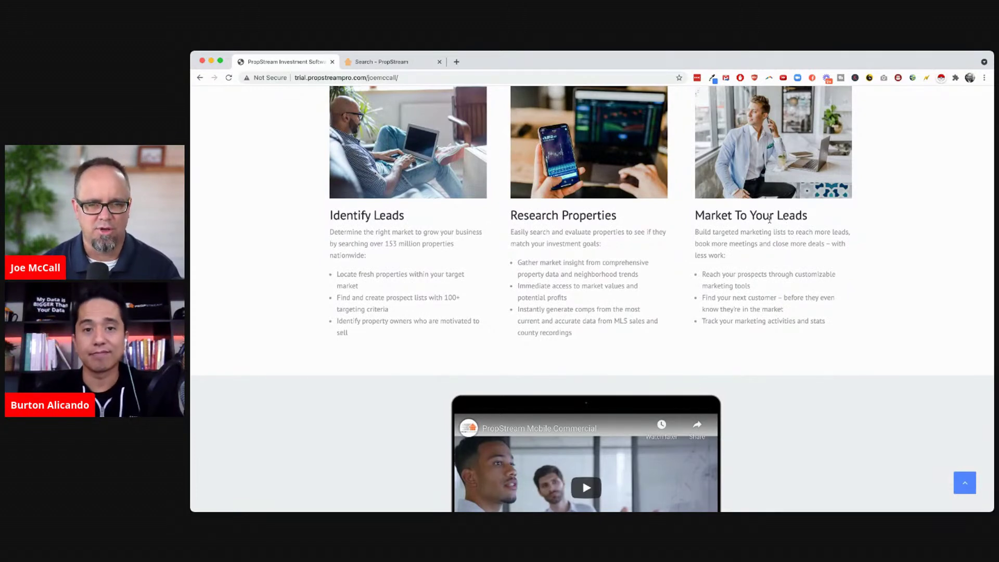
pyautogui.scroll(-10, 803, 354)
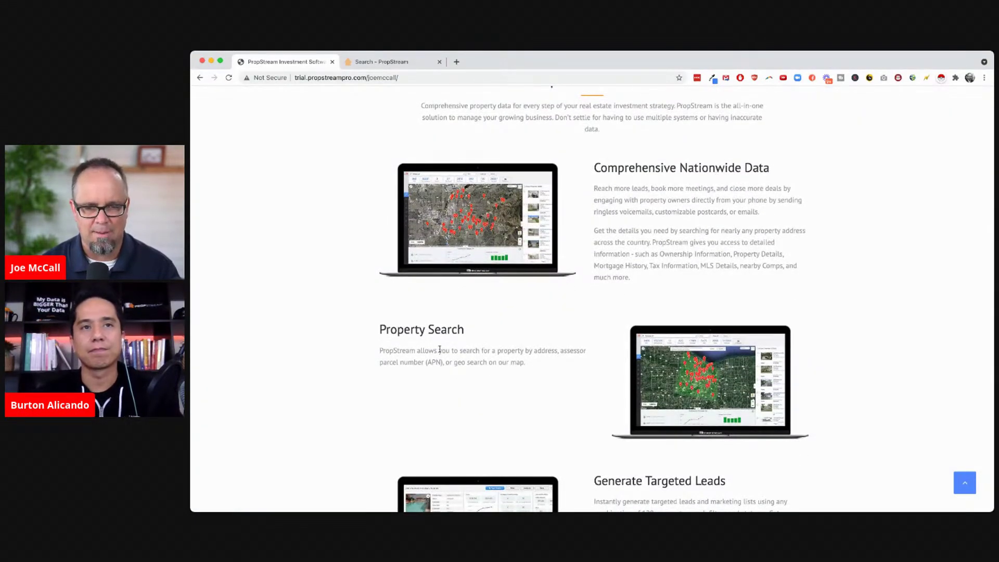
pyautogui.scroll(-4, 503, 362)
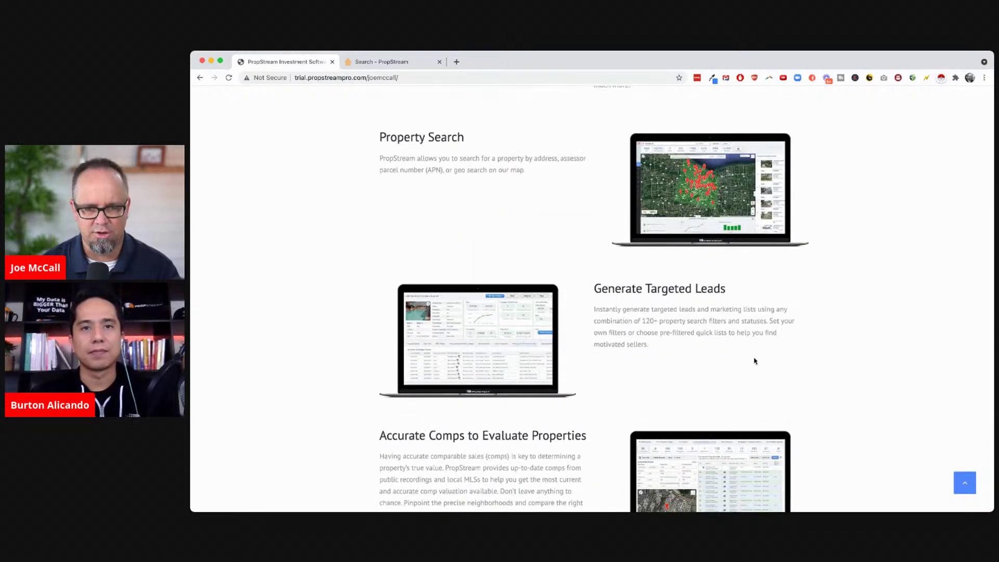
pyautogui.scroll(-3, 754, 360)
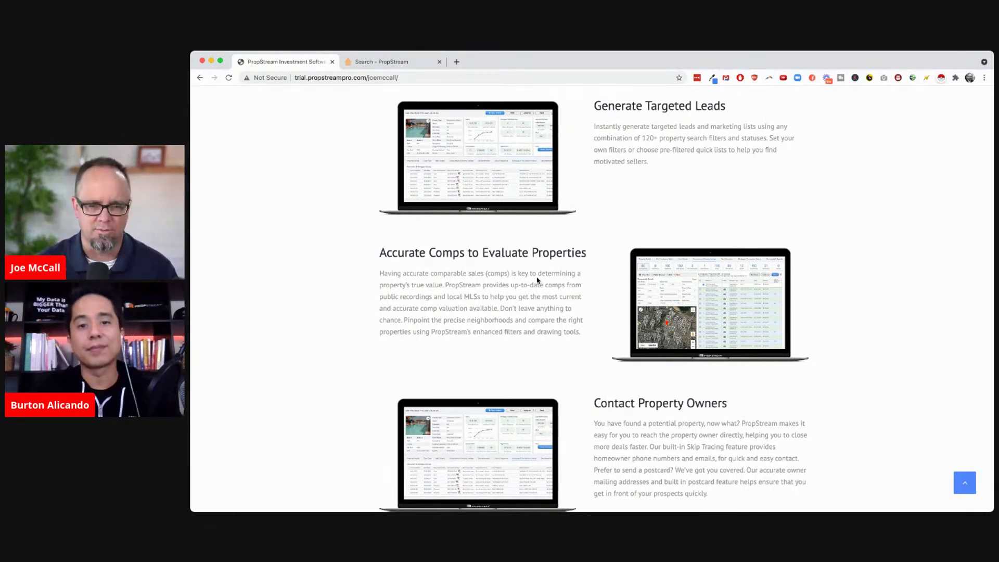
pyautogui.scroll(-1, 537, 280)
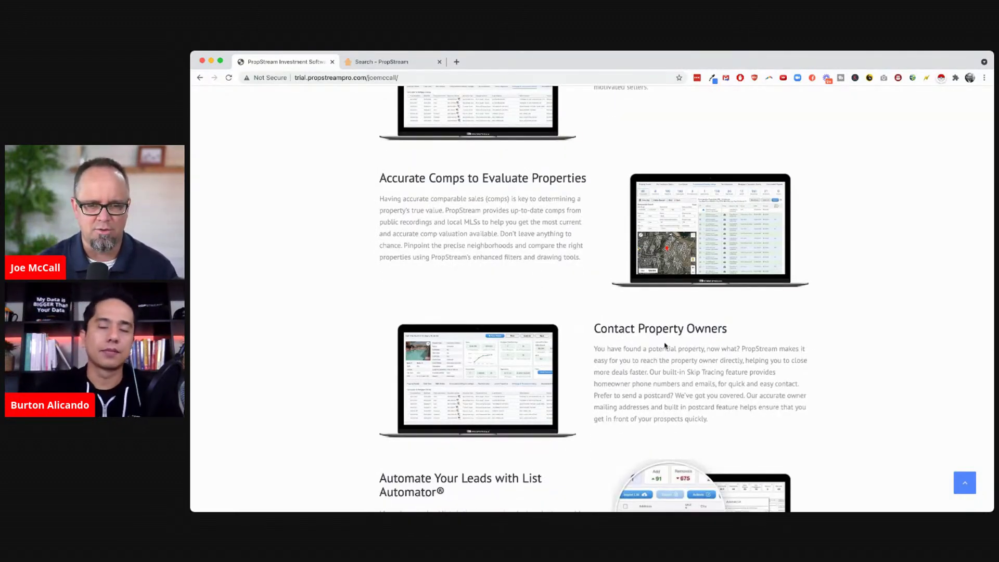
pyautogui.scroll(-1, 665, 349)
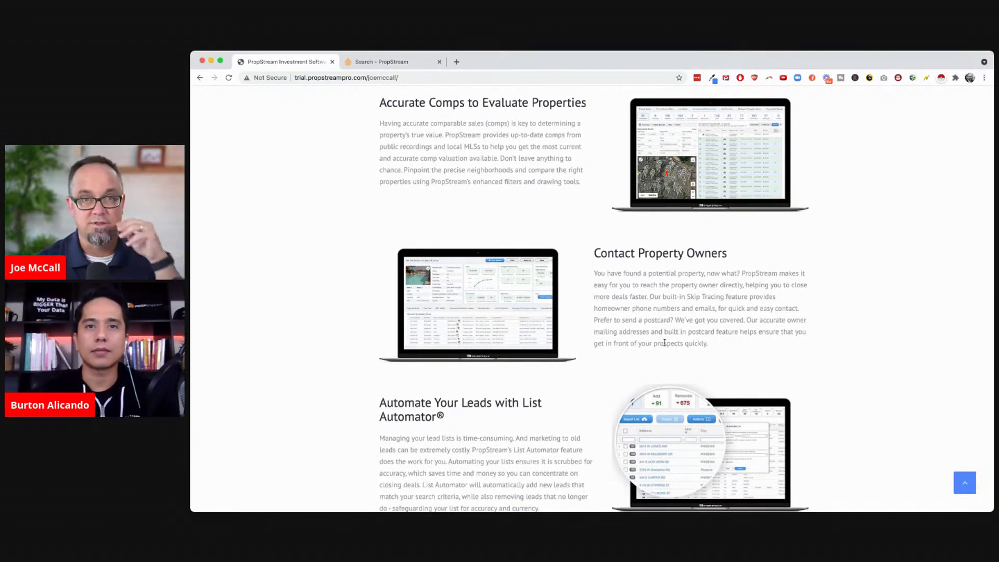
pyautogui.scroll(-4, 664, 343)
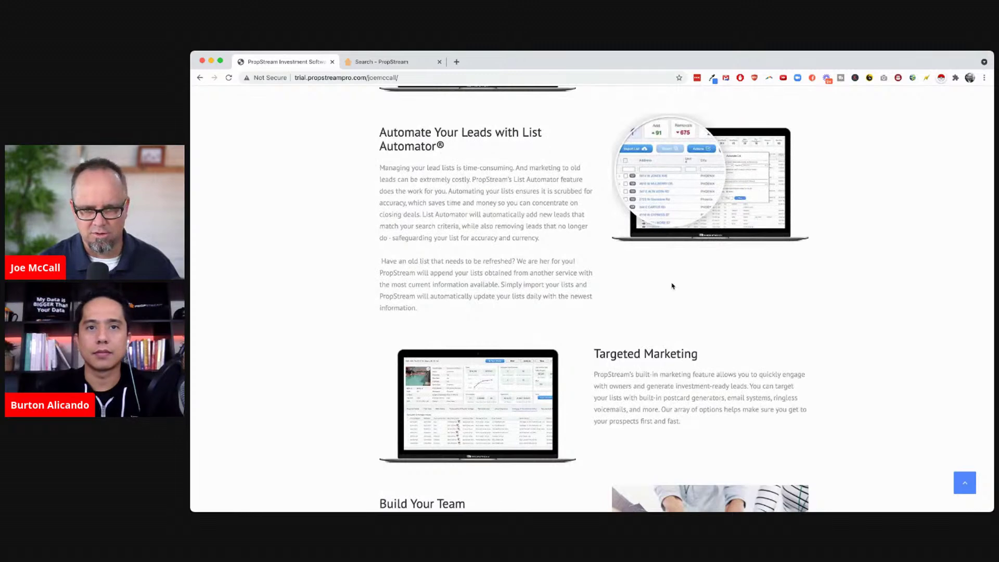
pyautogui.scroll(-1, 672, 287)
pyautogui.scroll(-1, 672, 286)
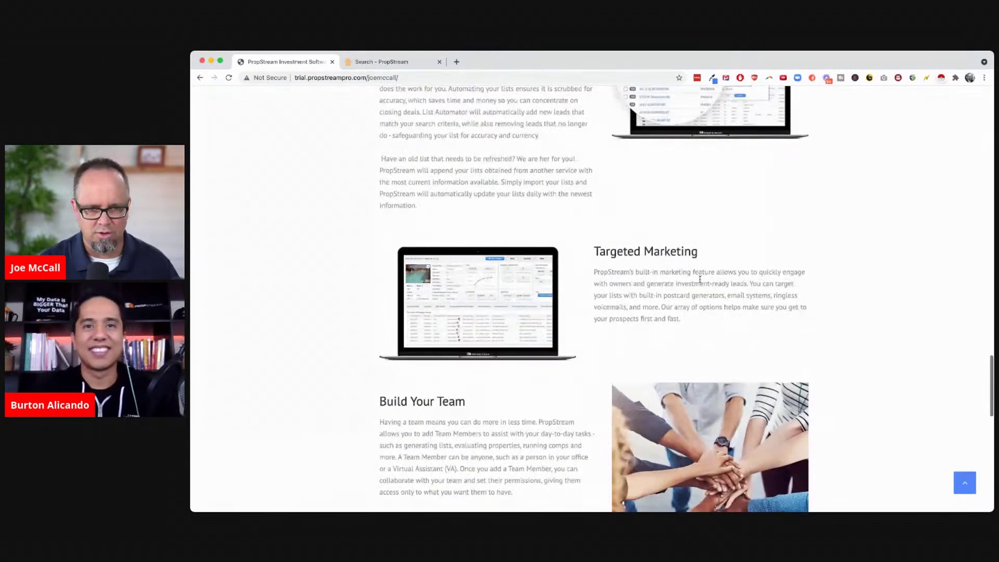
pyautogui.scroll(-2, 712, 329)
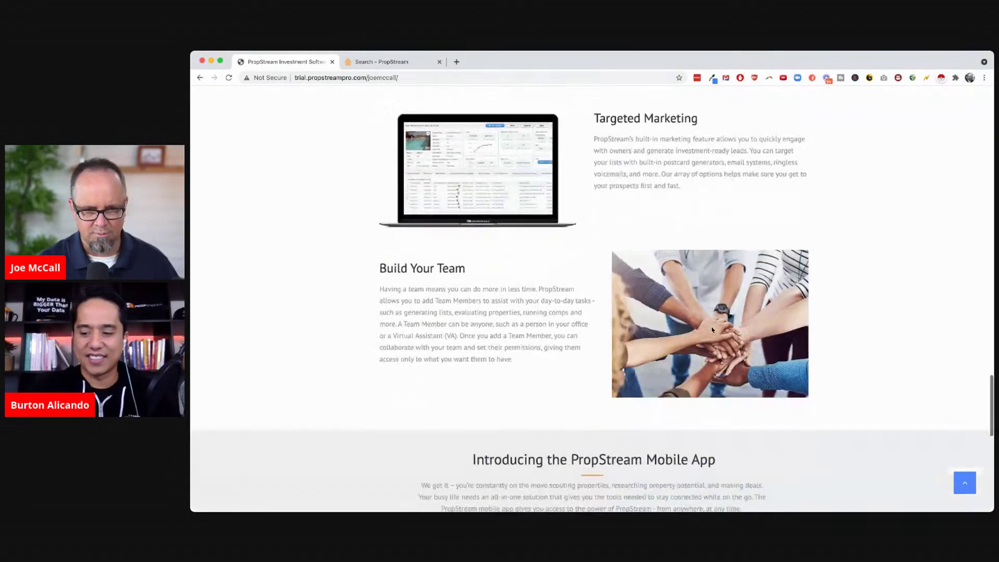
pyautogui.scroll(-8, 590, 344)
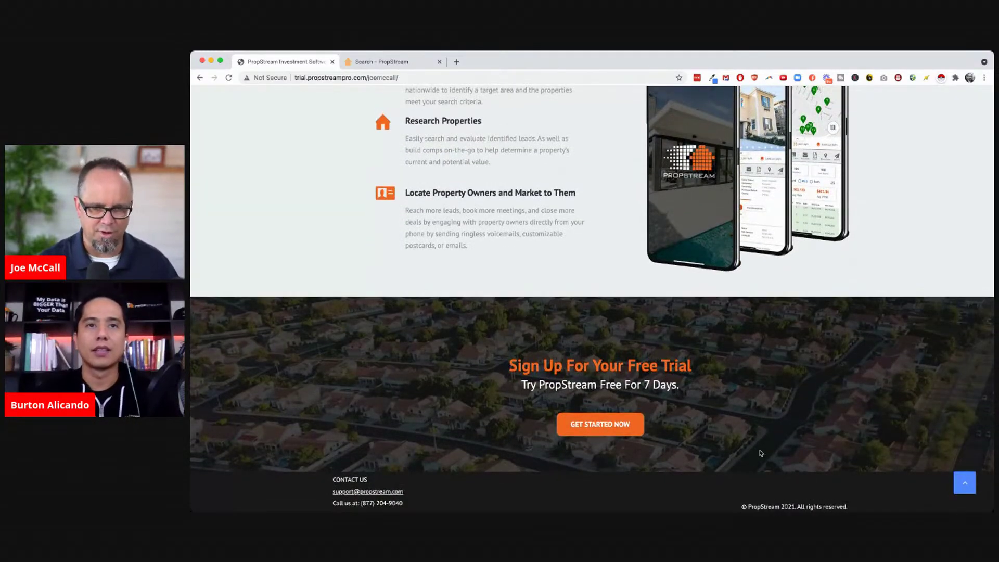
pyautogui.scroll(15, 760, 451)
pyautogui.scroll(3, 760, 452)
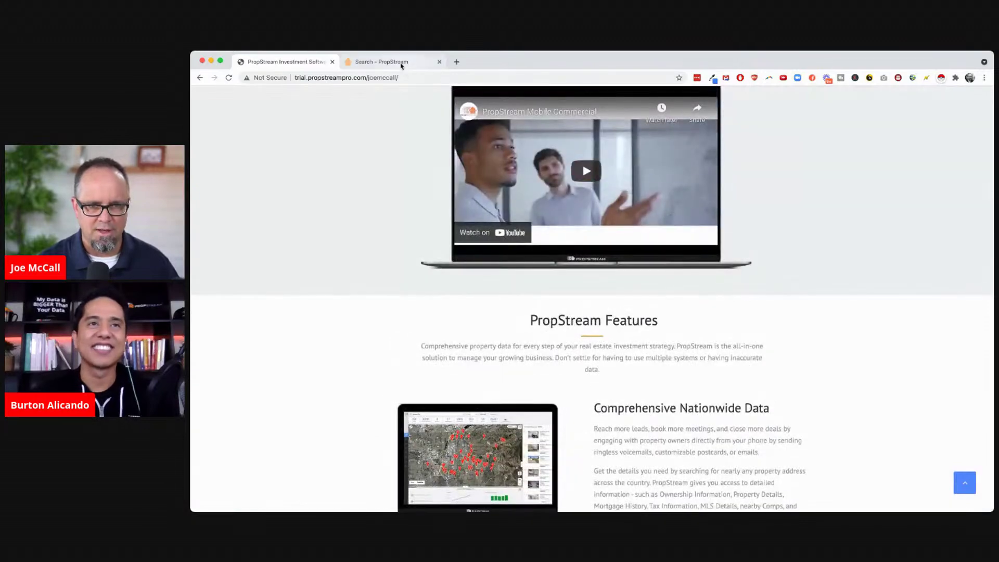
# Back on the search page, dismiss the updates notice and search for 'berks county, pa'
pyautogui.click(399, 63)
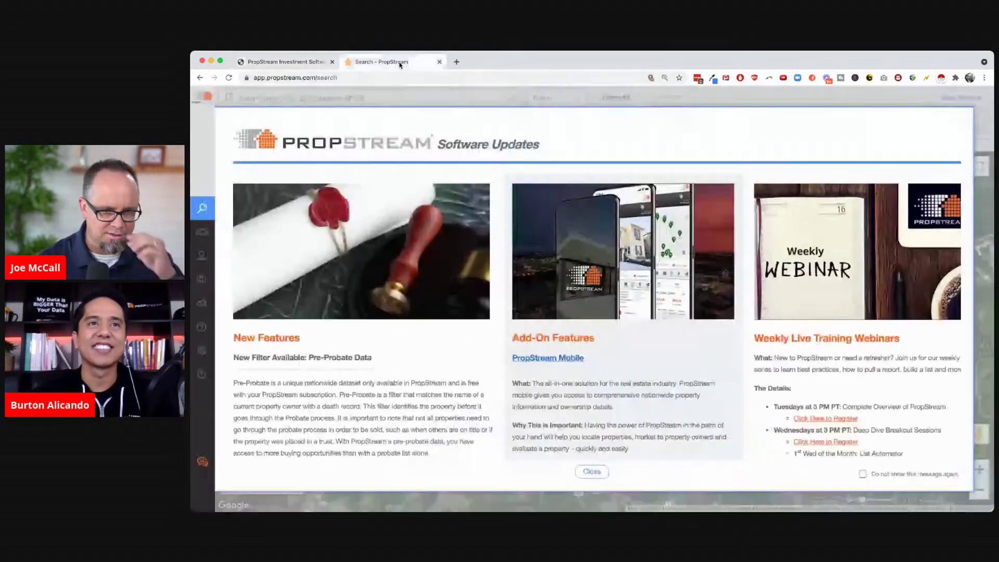
pyautogui.click(589, 471)
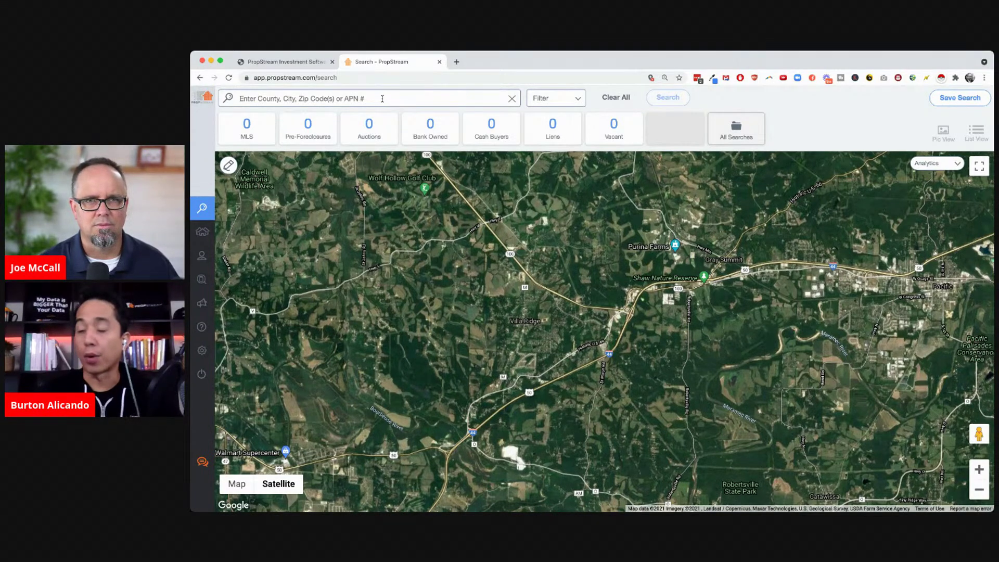
pyautogui.click(382, 98)
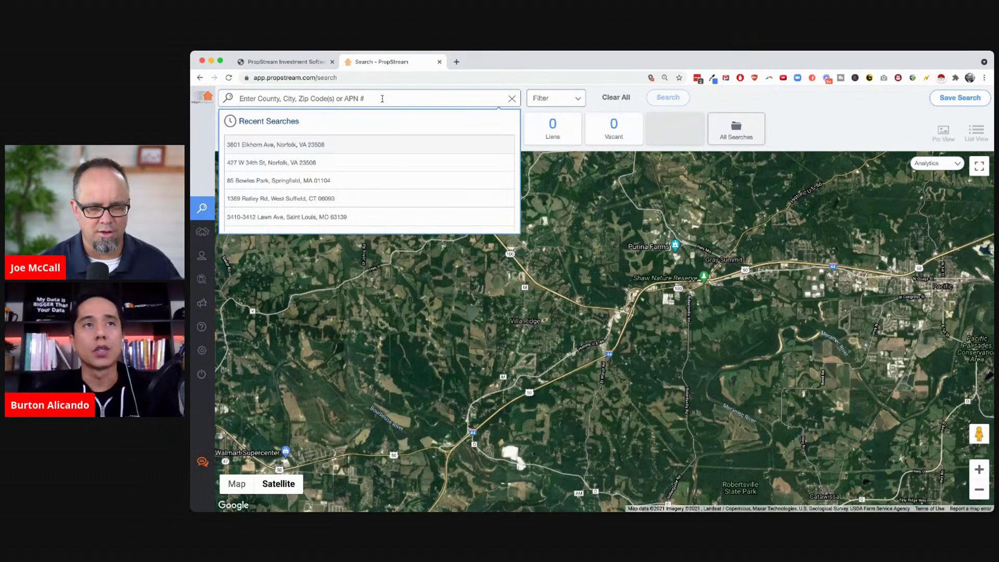
pyautogui.write('b')
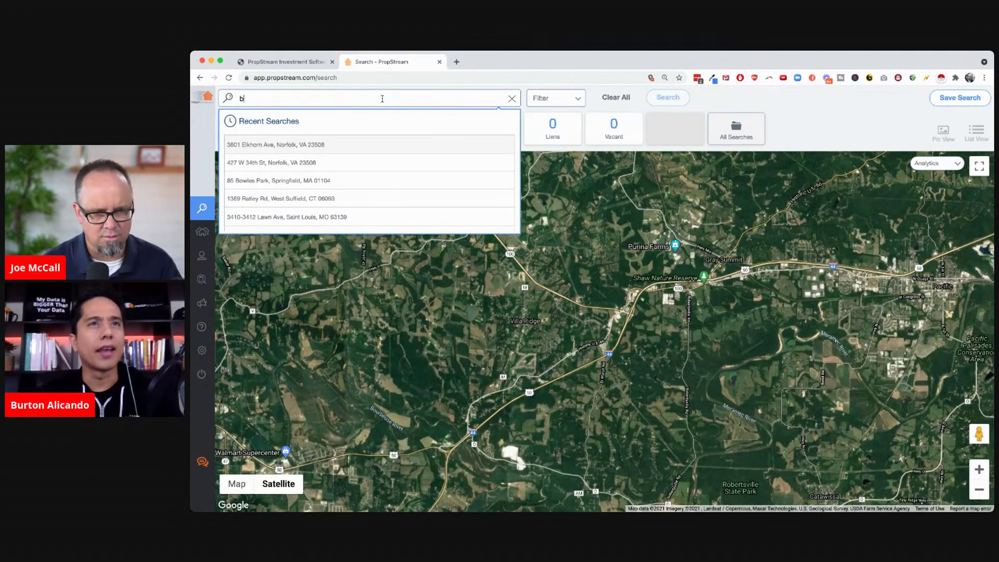
pyautogui.write('erks coun')
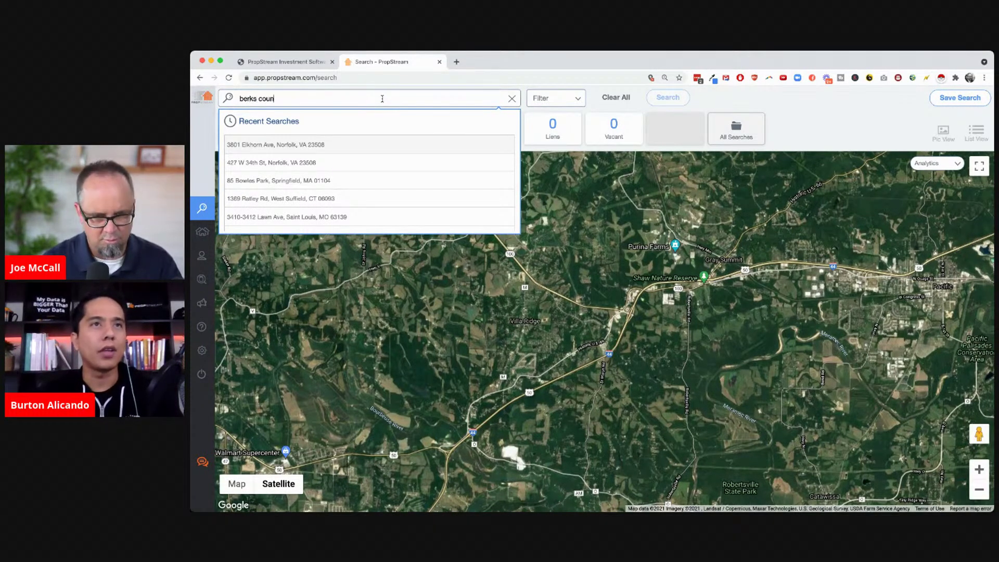
pyautogui.write('ty, pa')
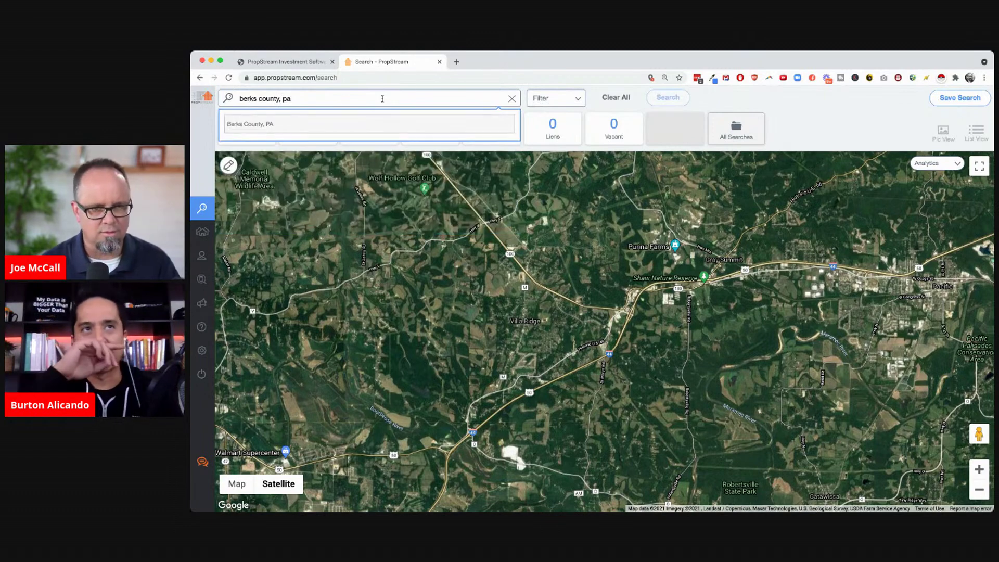
pyautogui.click(258, 123)
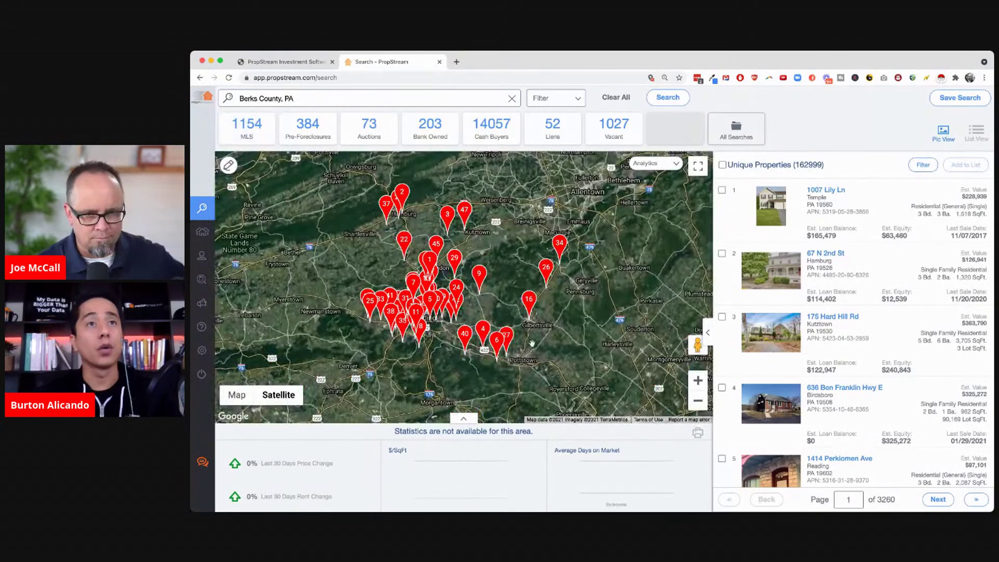
# Switch to the road map, zoom out, then zoom back in on the Berks County pins
pyautogui.click(237, 394)
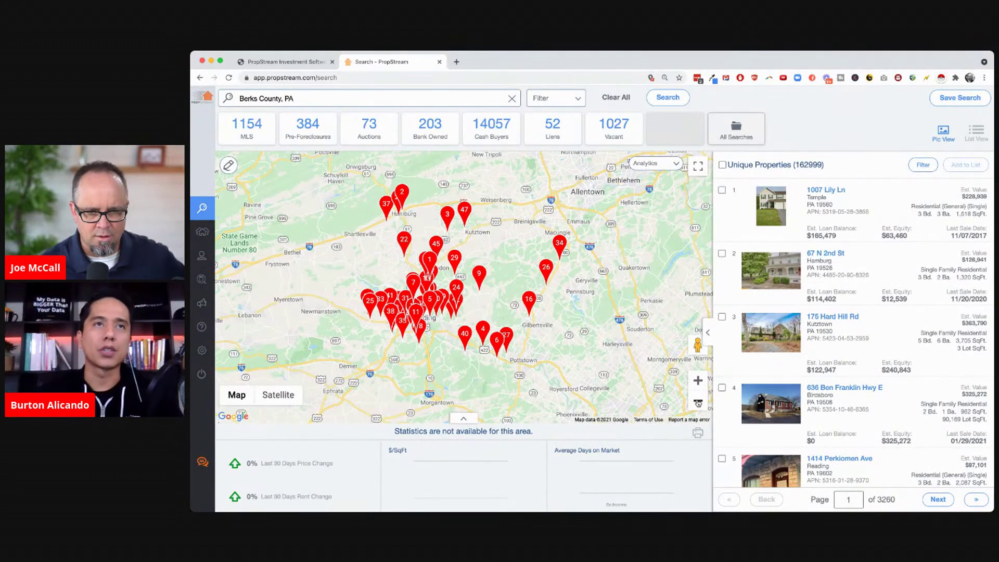
pyautogui.click(698, 400)
pyautogui.click(697, 400)
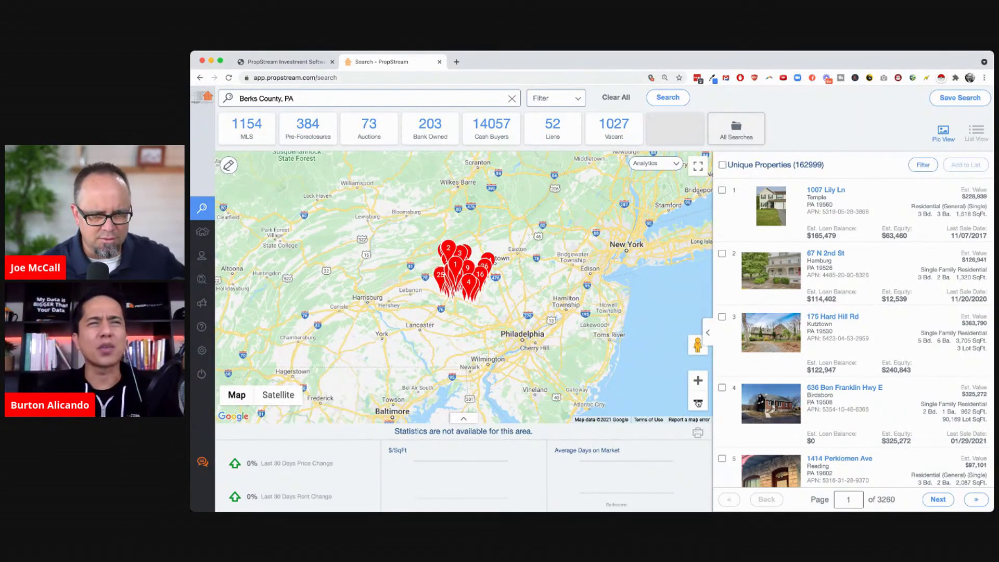
pyautogui.click(697, 402)
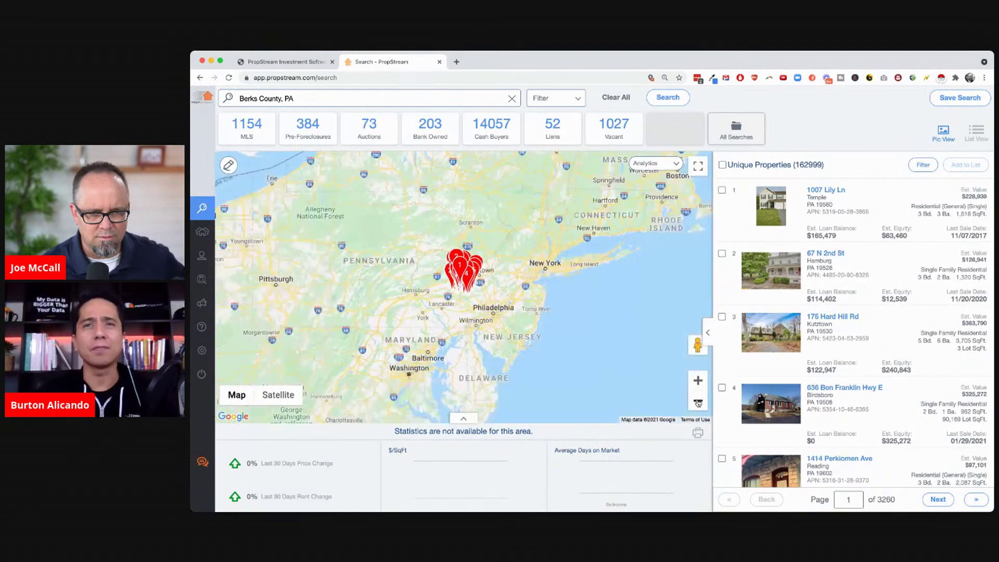
pyautogui.click(698, 385)
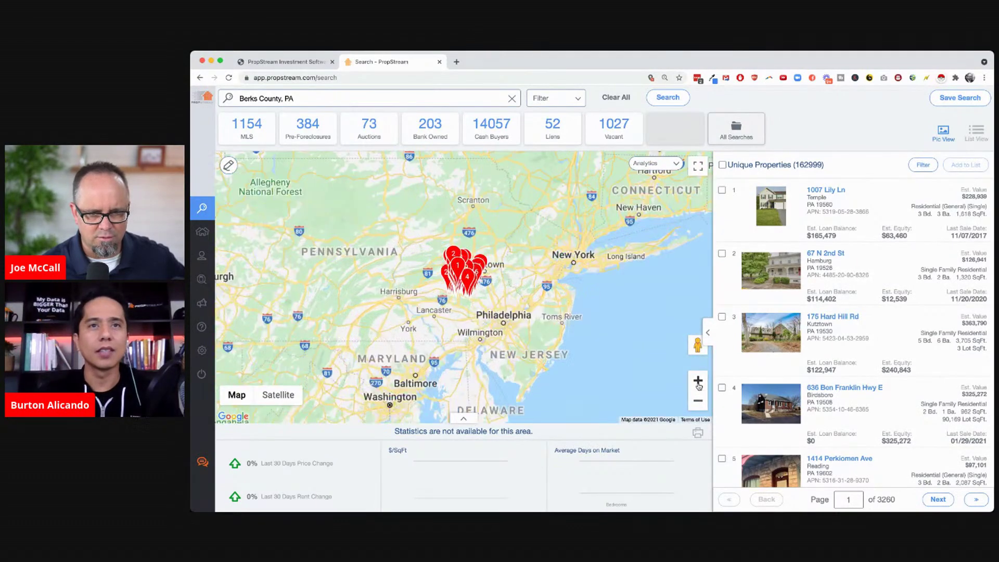
pyautogui.click(698, 385)
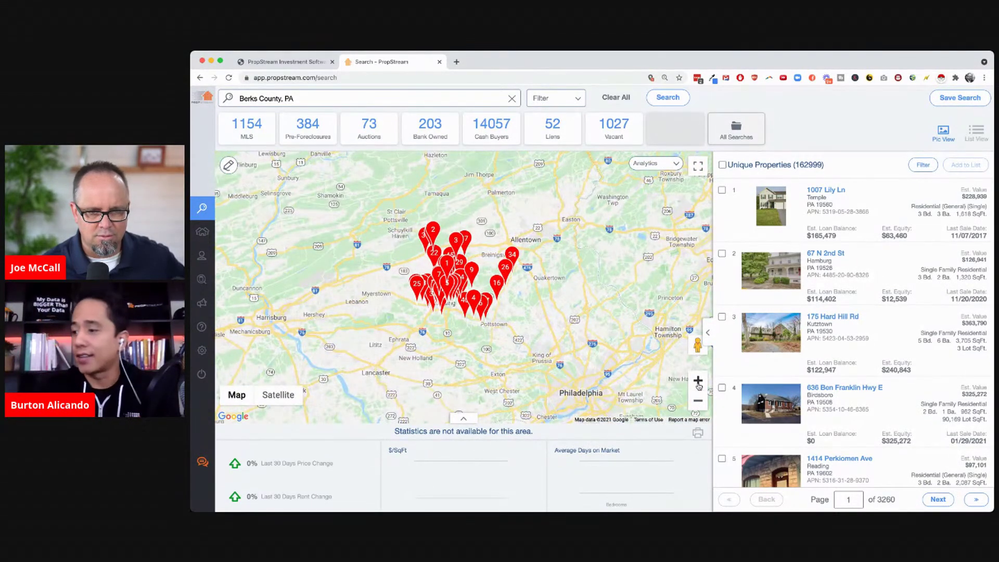
pyautogui.click(698, 385)
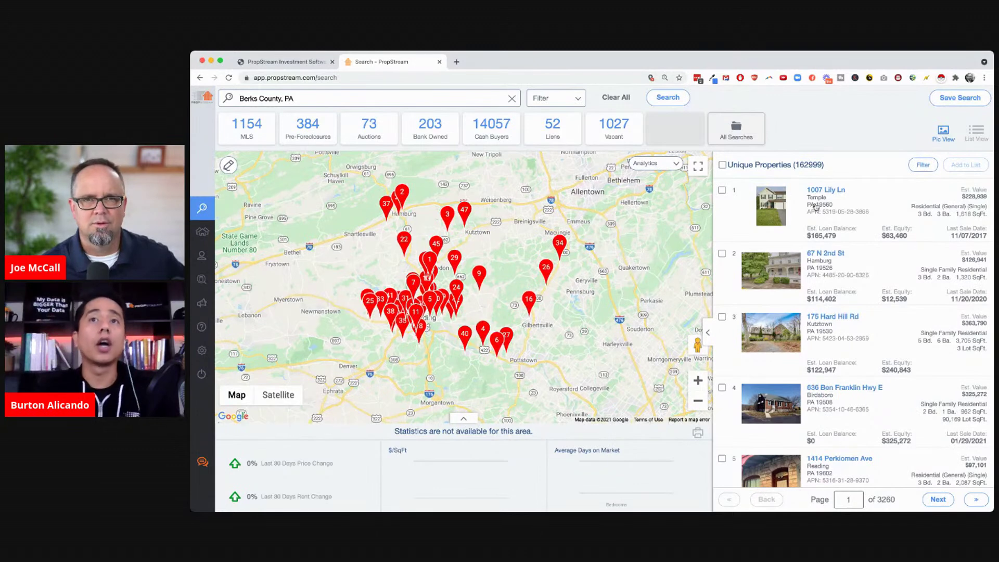
# Highlight the 162,999 unique properties count, then bring up the Search Options filter
pyautogui.doubleClick(808, 163)
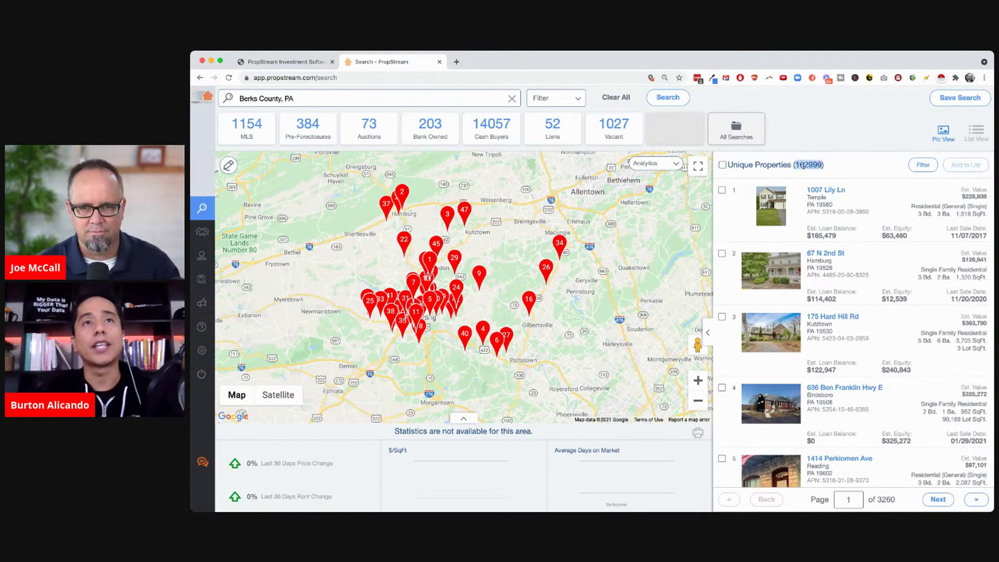
pyautogui.click(868, 167)
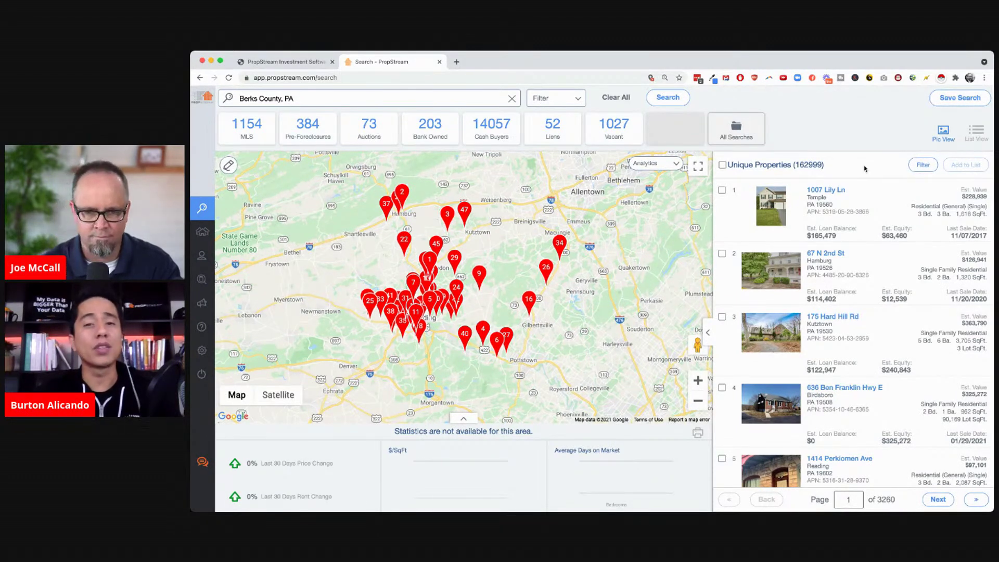
pyautogui.click(556, 104)
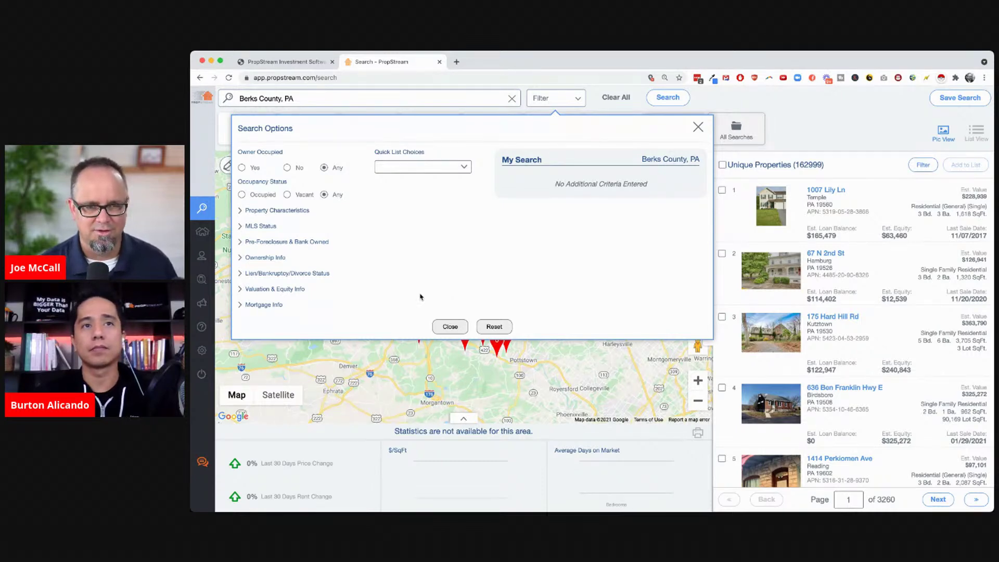
pyautogui.click(420, 297)
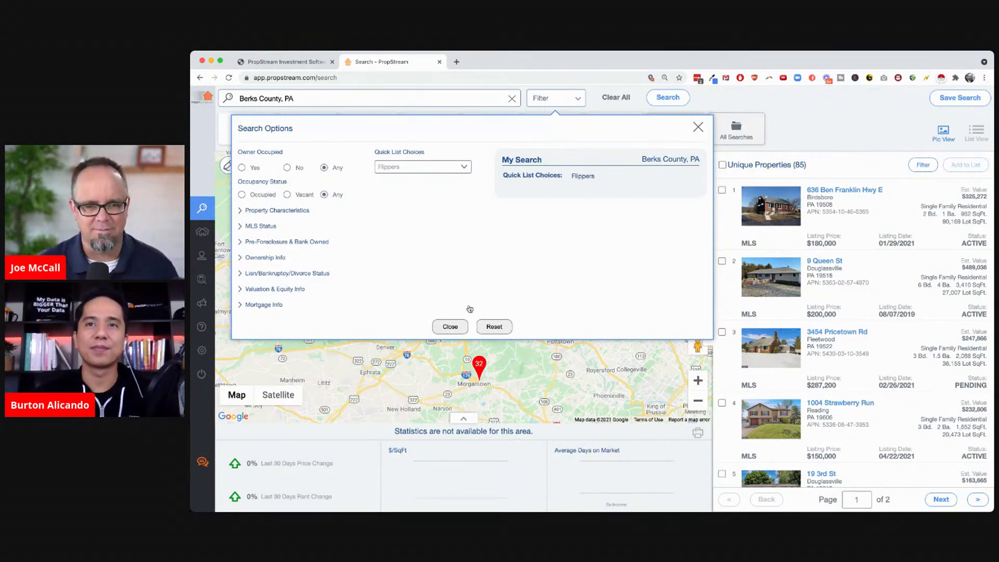
pyautogui.click(449, 327)
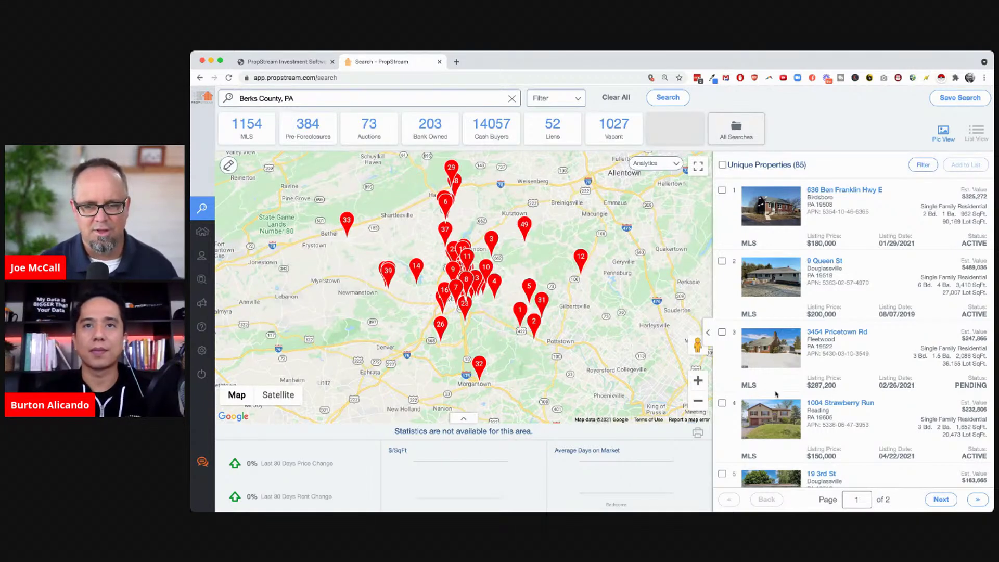
pyautogui.click(773, 210)
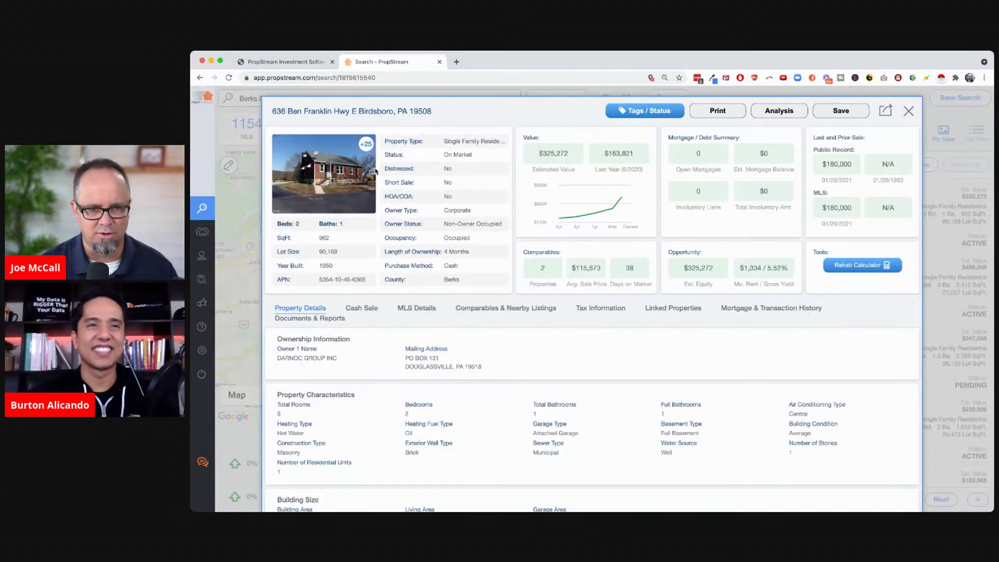
# View the living-room and bedroom photos, then highlight the owner's name and mailing address
pyautogui.click(354, 169)
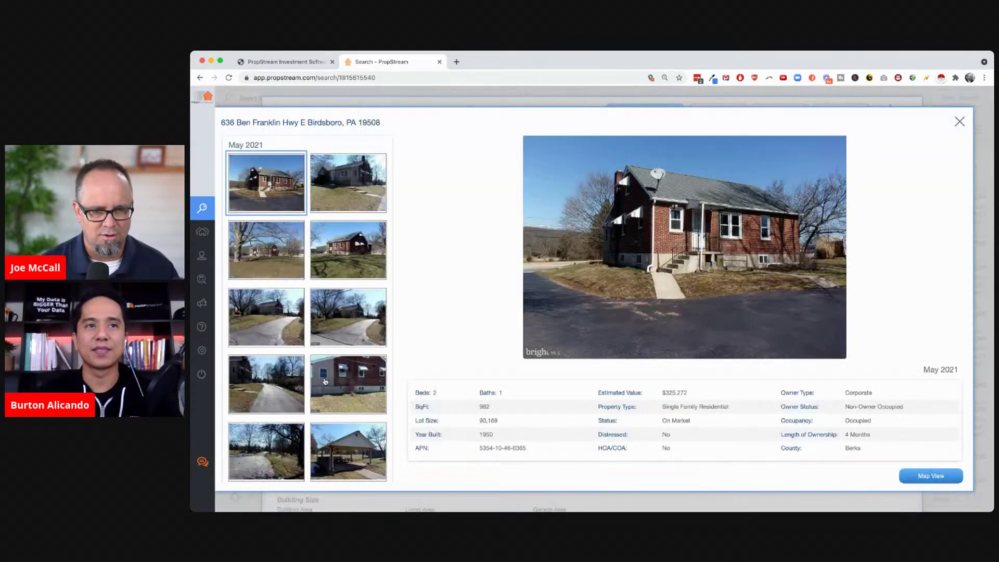
pyautogui.scroll(-10, 322, 364)
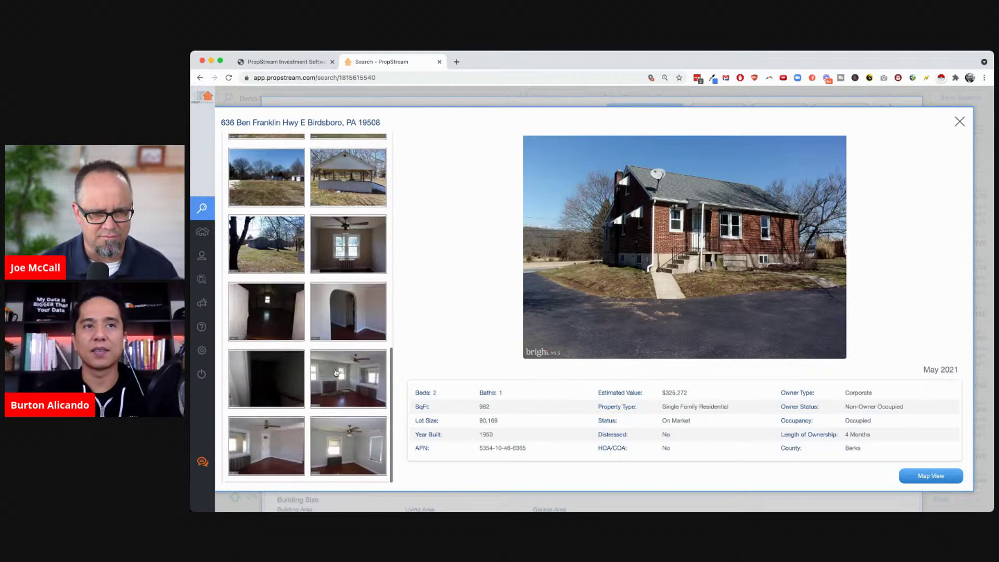
pyautogui.click(338, 369)
pyautogui.click(339, 433)
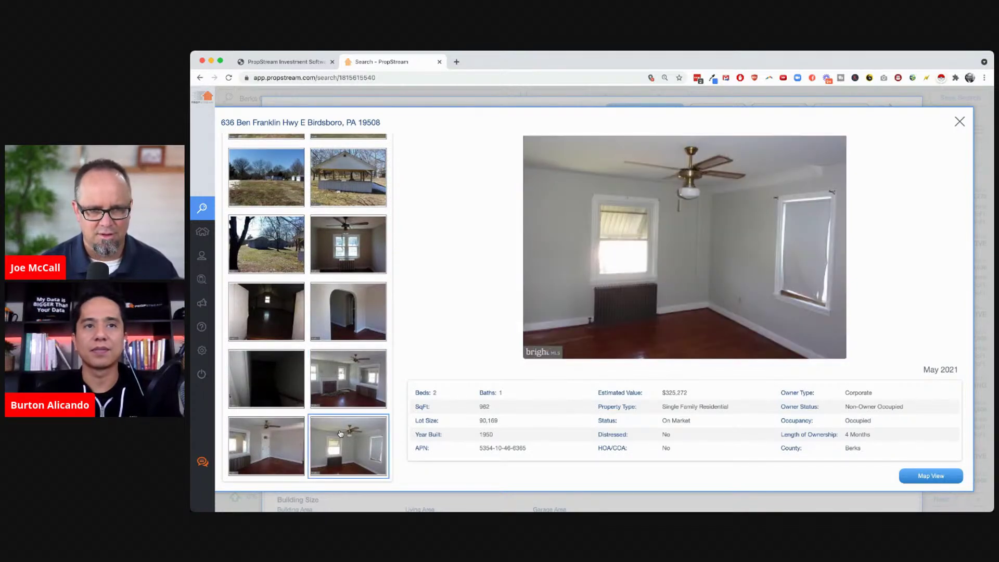
pyautogui.click(957, 123)
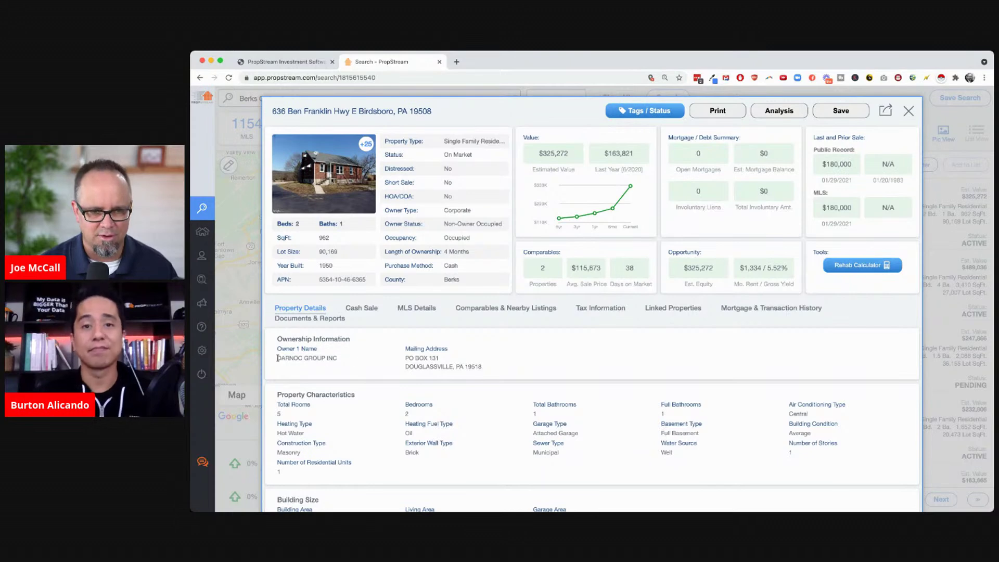
pyautogui.moveTo(277, 358); pyautogui.dragTo(349, 360)
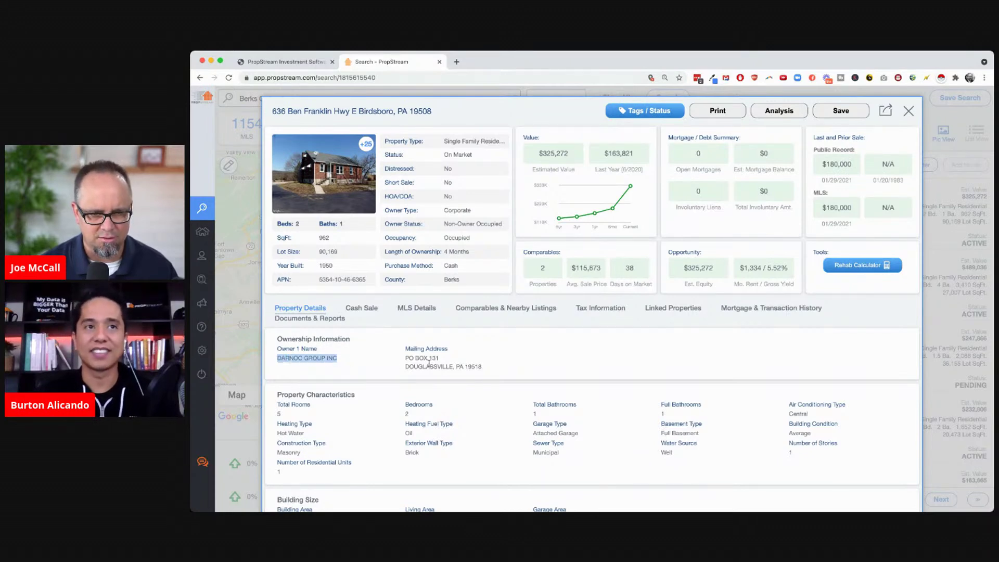
pyautogui.moveTo(480, 373); pyautogui.dragTo(401, 354)
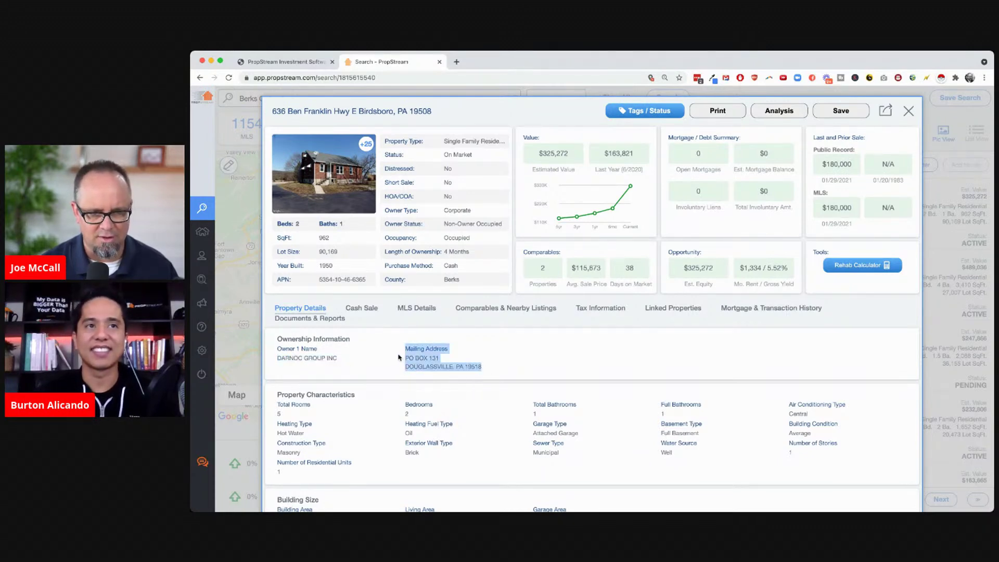
# Review the MLS Details, noting the listing agent's name, office phone and e-mail
pyautogui.click(416, 309)
pyautogui.scroll(-5, 487, 405)
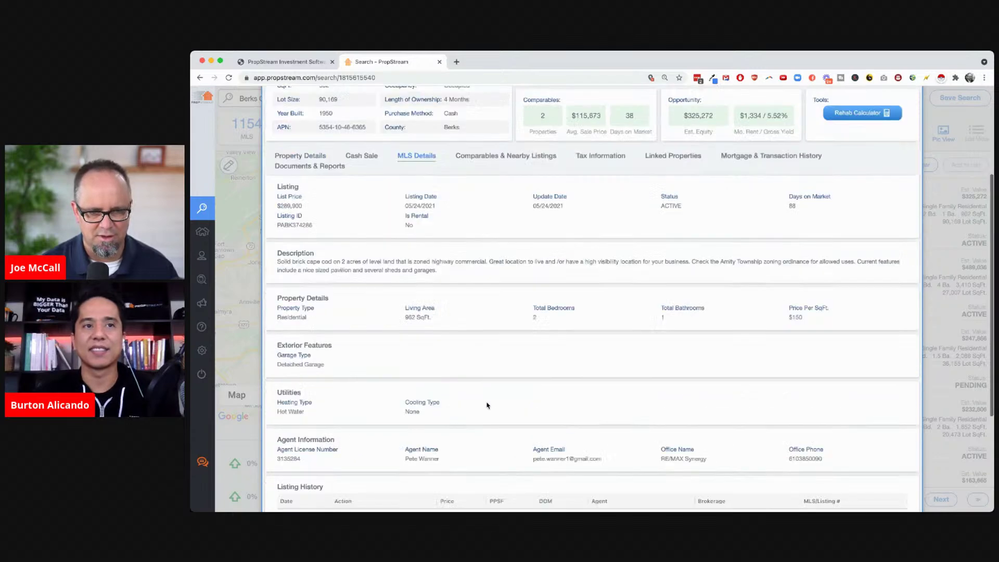
pyautogui.scroll(-2, 486, 404)
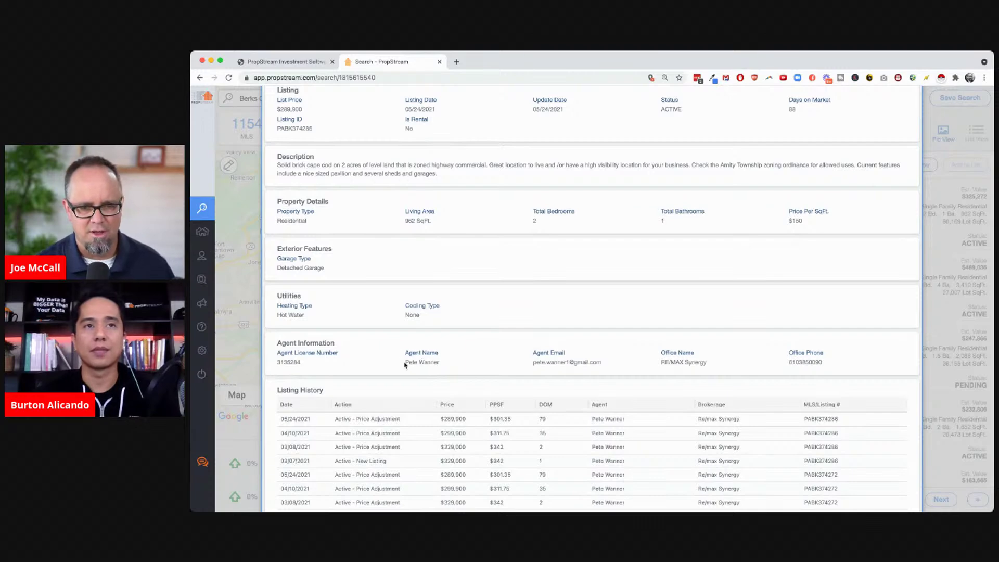
pyautogui.moveTo(404, 364); pyautogui.dragTo(445, 366)
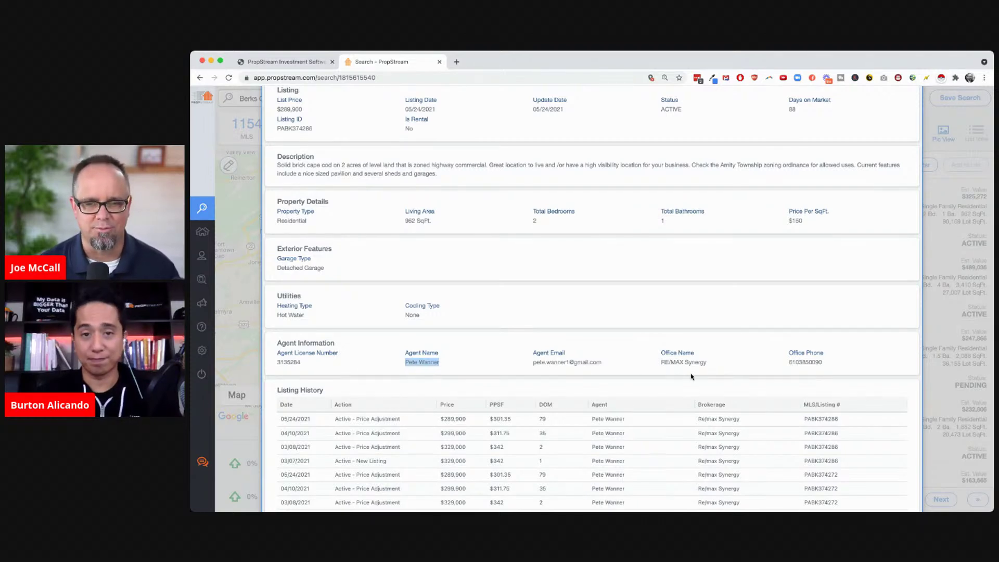
pyautogui.doubleClick(804, 364)
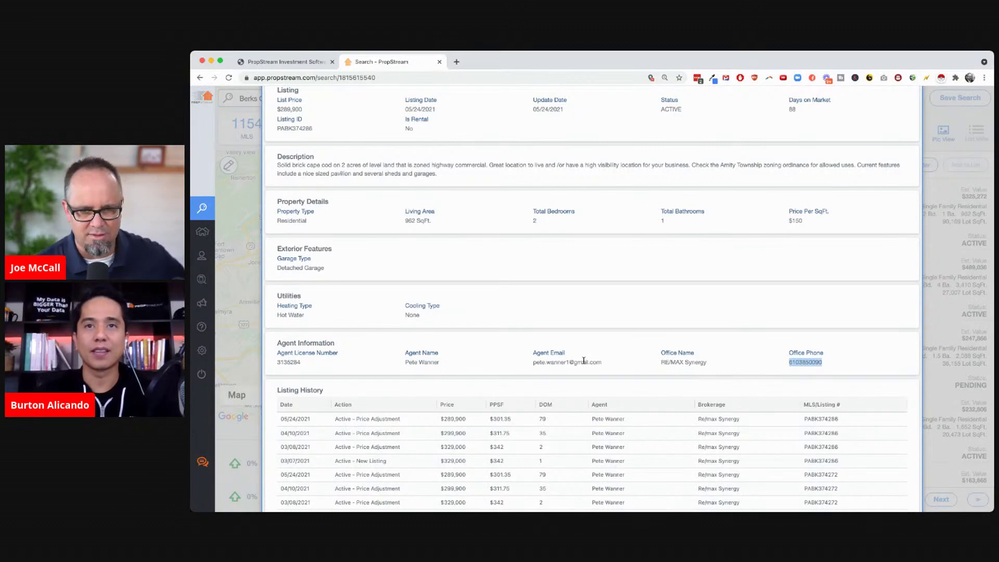
pyautogui.moveTo(534, 361); pyautogui.dragTo(603, 362)
pyautogui.click(613, 362)
pyautogui.scroll(5, 612, 362)
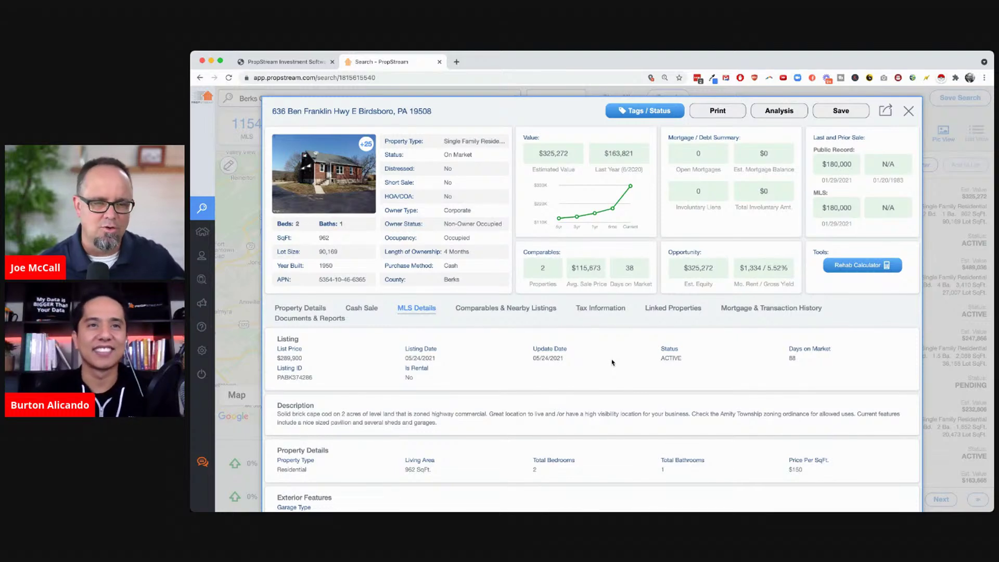
pyautogui.scroll(-5, 501, 443)
pyautogui.scroll(-2, 501, 442)
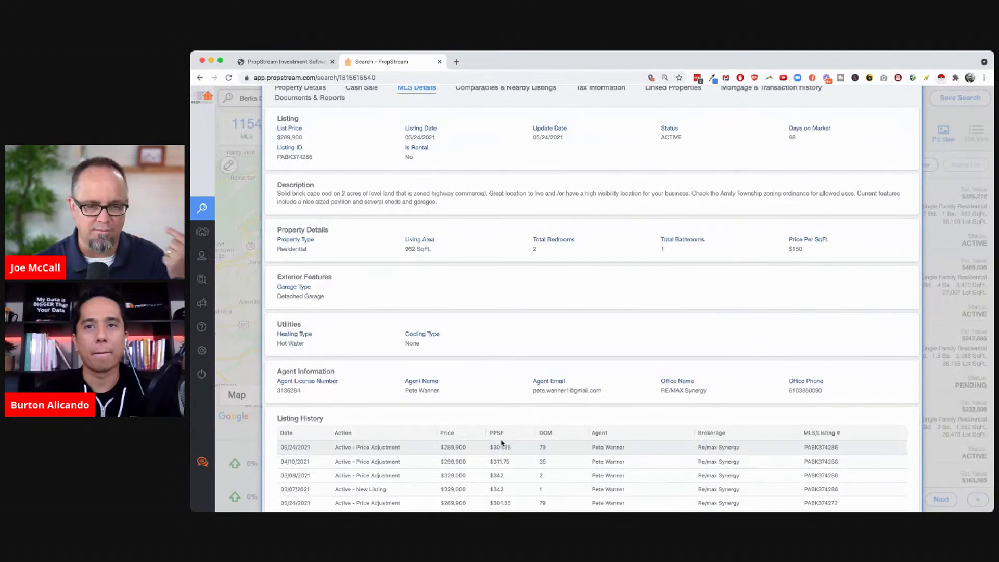
pyautogui.scroll(5, 501, 443)
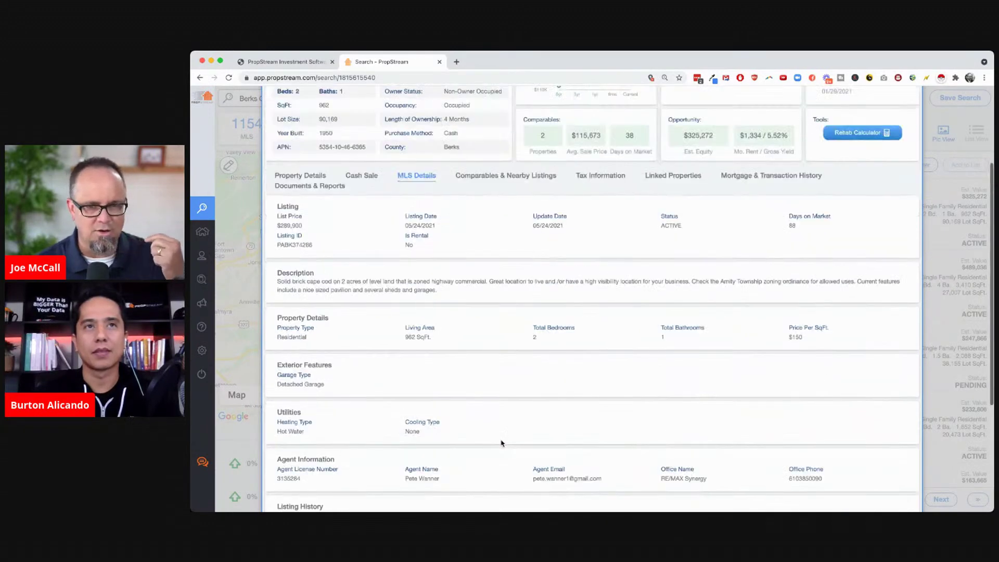
# Go from Property Details to Comparables & Nearby Listings, showing 2 comps averaging $115,873
pyautogui.click(311, 257)
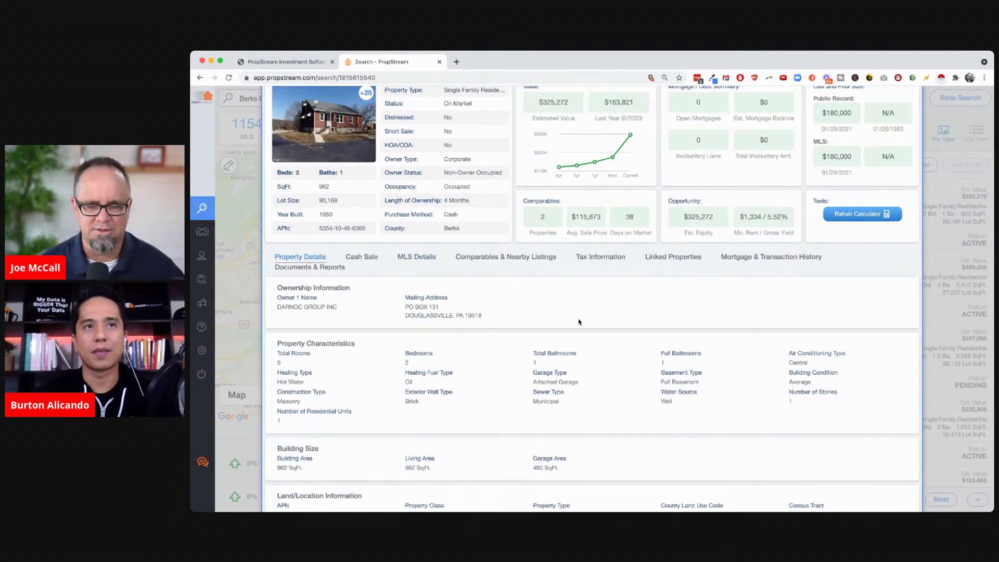
pyautogui.scroll(2, 584, 322)
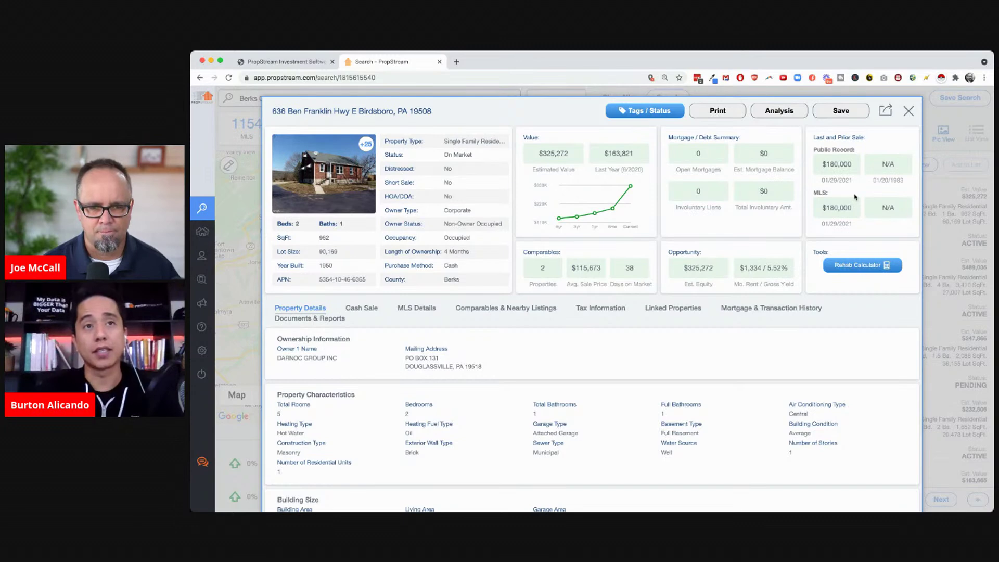
pyautogui.click(506, 309)
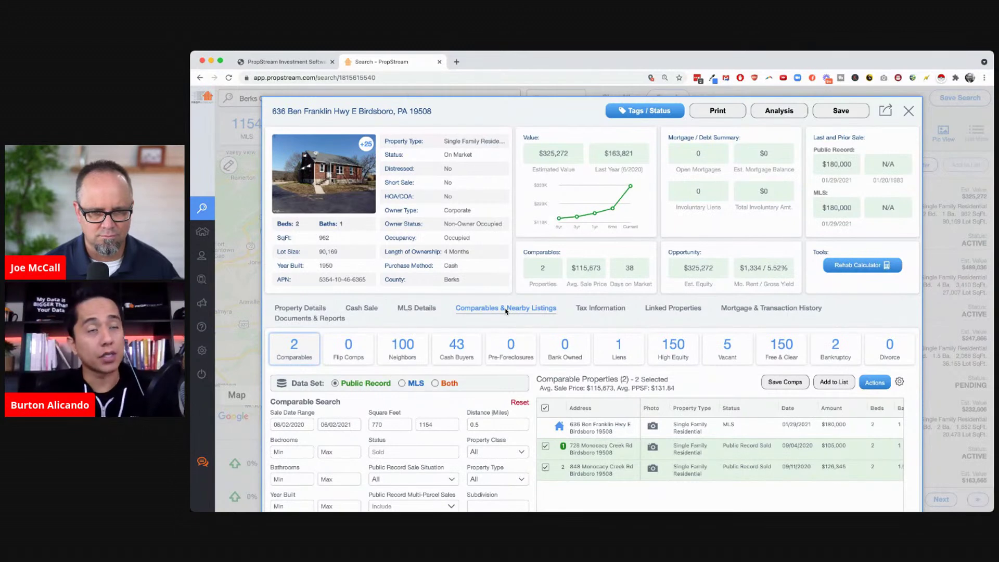
# Show the Flip Comps search and change its distance to 3, then 1 mile
pyautogui.click(342, 348)
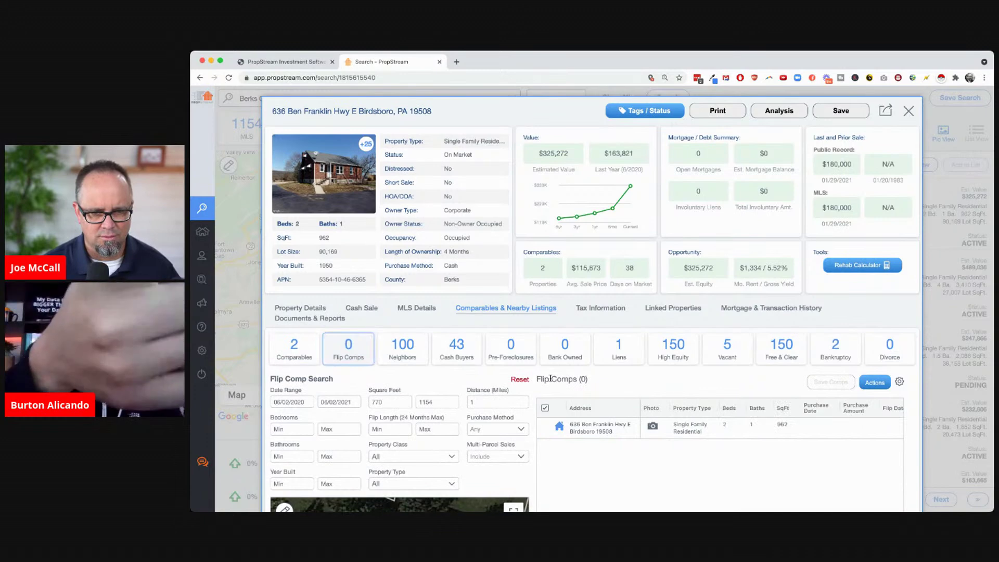
pyautogui.scroll(-2, 551, 381)
pyautogui.scroll(-1, 551, 381)
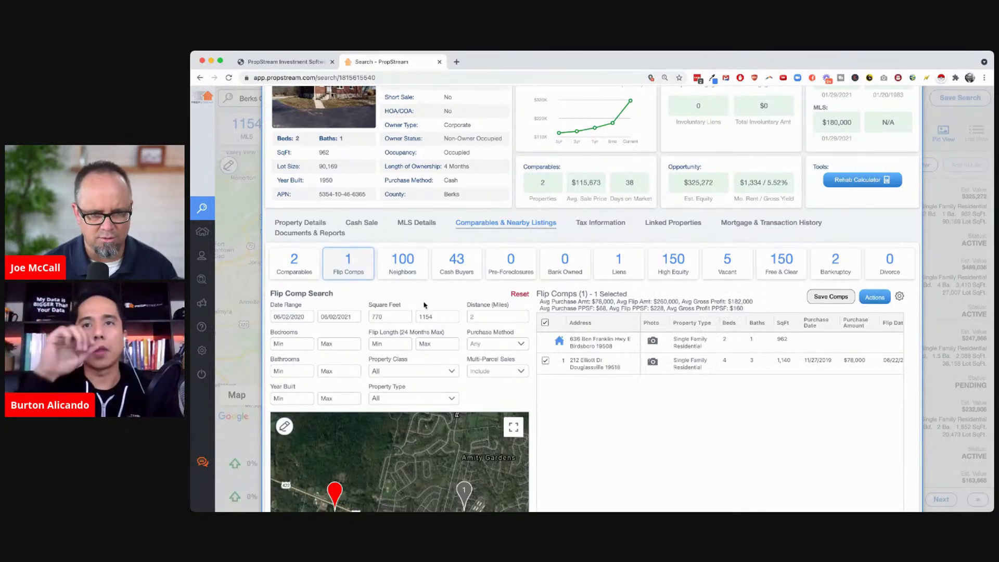
pyautogui.press('BackSpace')
pyautogui.write('3')
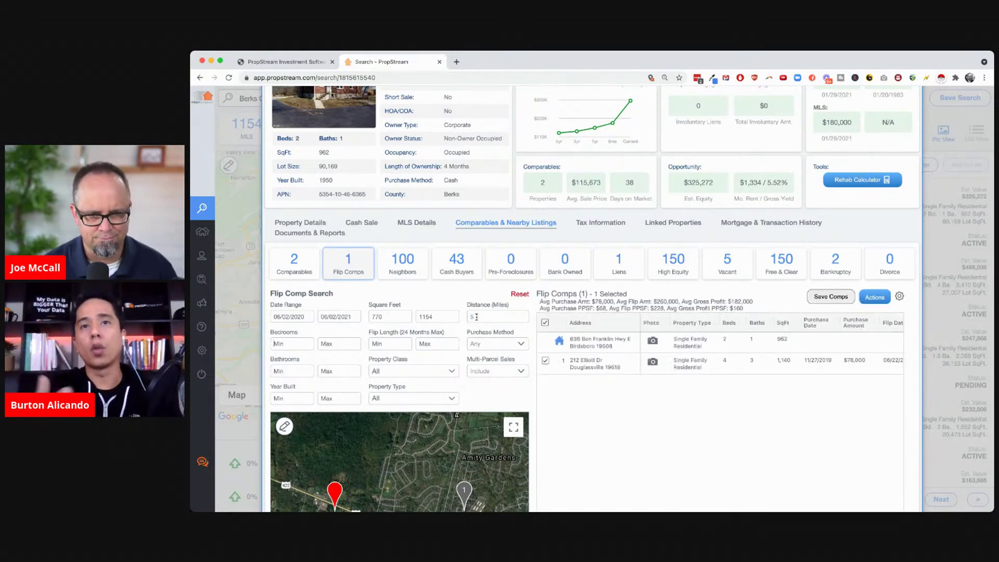
pyautogui.press('BackSpace')
pyautogui.write('1')
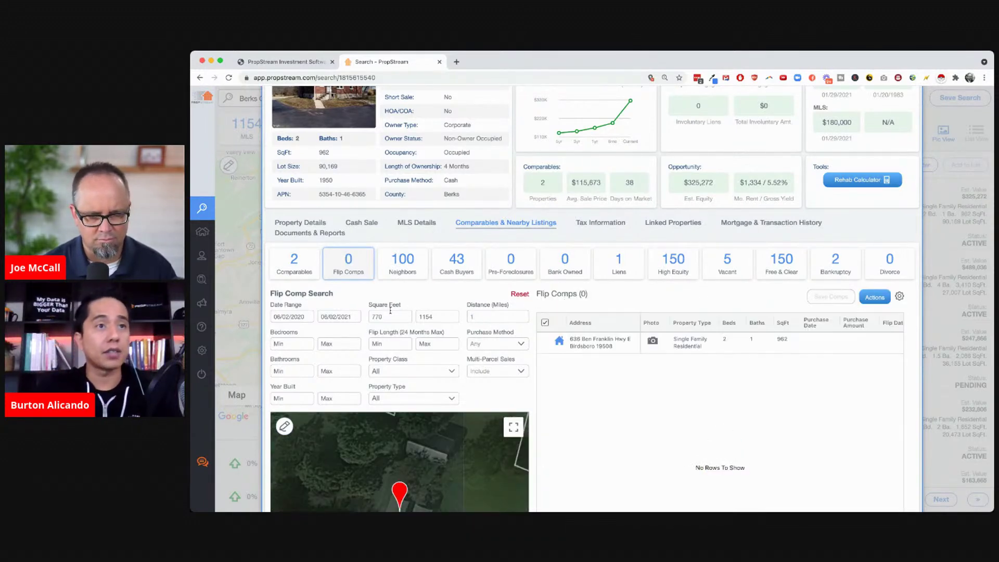
# Set the maximum square feet to 1500, then 200, and select the distance value
pyautogui.doubleClick(437, 317)
pyautogui.write('1500')
pyautogui.doubleClick(443, 317)
pyautogui.write('200')
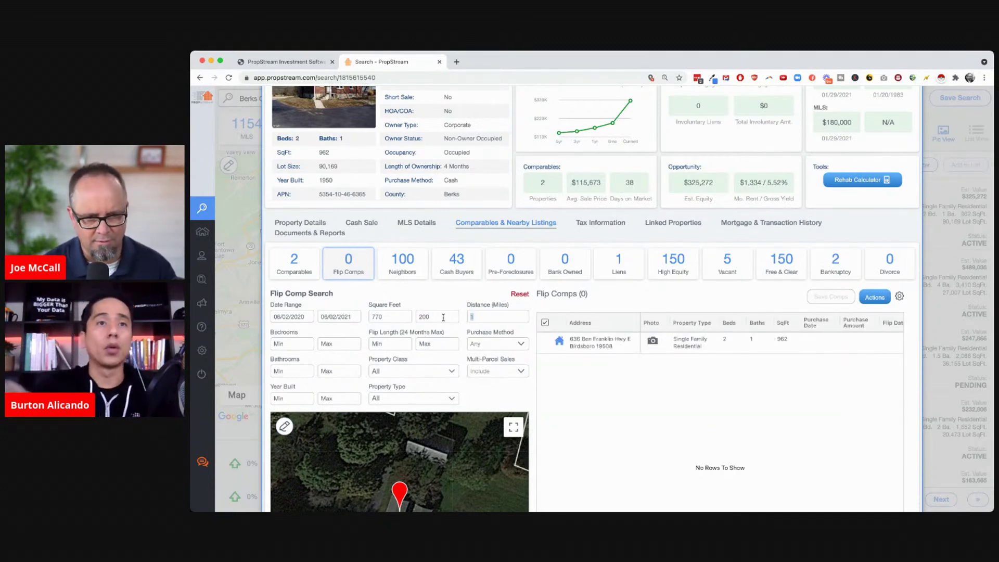
pyautogui.doubleClick(486, 318)
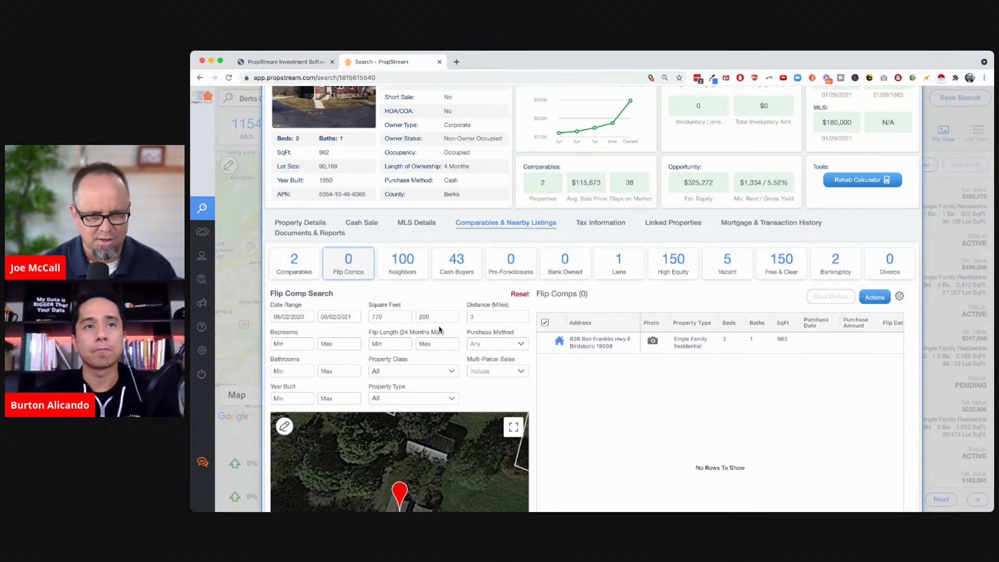
pyautogui.scroll(-3, 439, 329)
# Show the Cash Buyers (43) list and scroll to the map plotting them by sale type
pyautogui.click(458, 206)
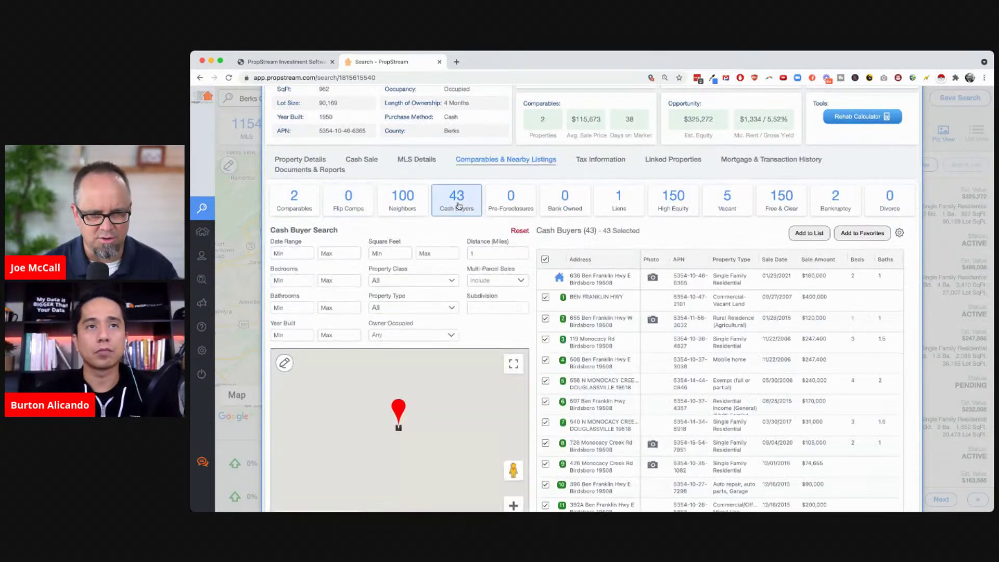
pyautogui.scroll(-2, 503, 251)
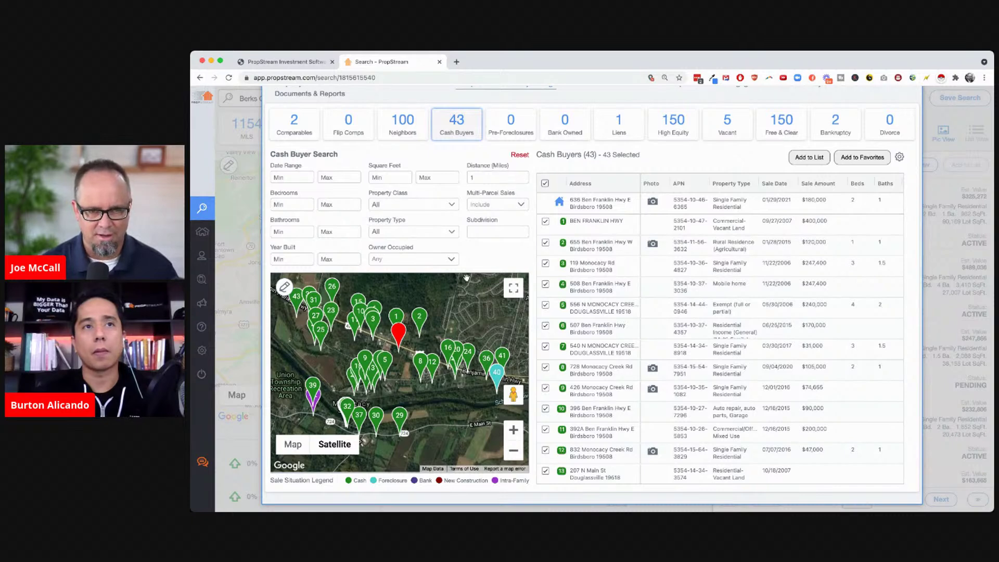
pyautogui.scroll(5, 466, 277)
# In Property Details, highlight the owner's name, 4 Months ownership, Non-Owner Occupied, Corporate and Cash
pyautogui.click(301, 309)
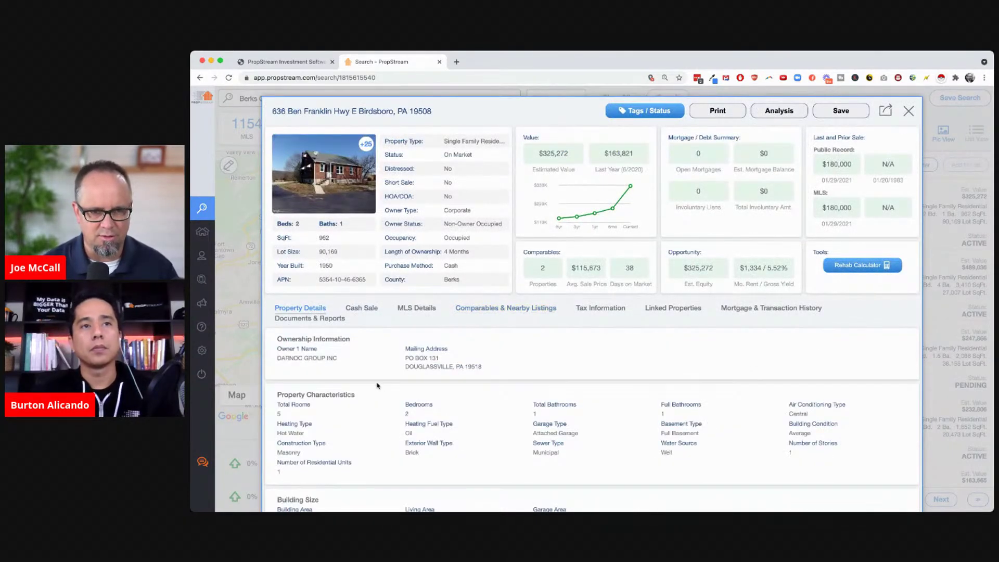
pyautogui.moveTo(276, 358); pyautogui.dragTo(351, 359)
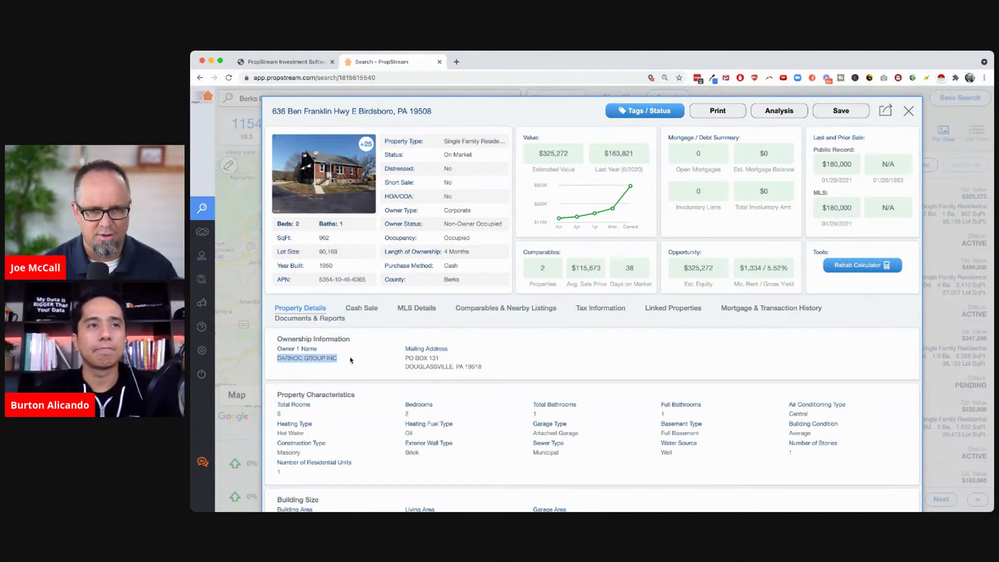
pyautogui.moveTo(473, 252); pyautogui.dragTo(444, 252)
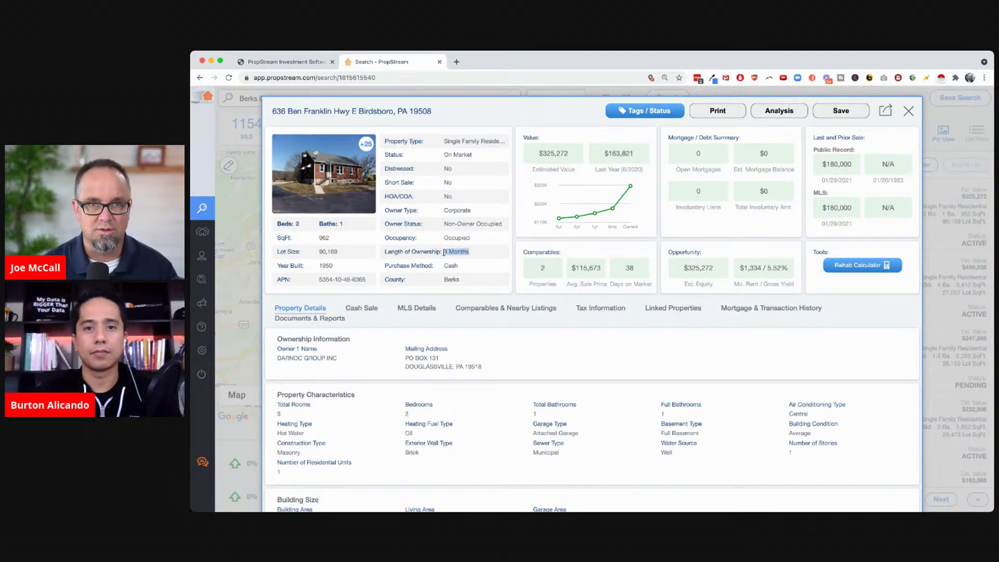
pyautogui.click(480, 348)
pyautogui.moveTo(443, 224); pyautogui.dragTo(502, 224)
pyautogui.doubleClick(449, 211)
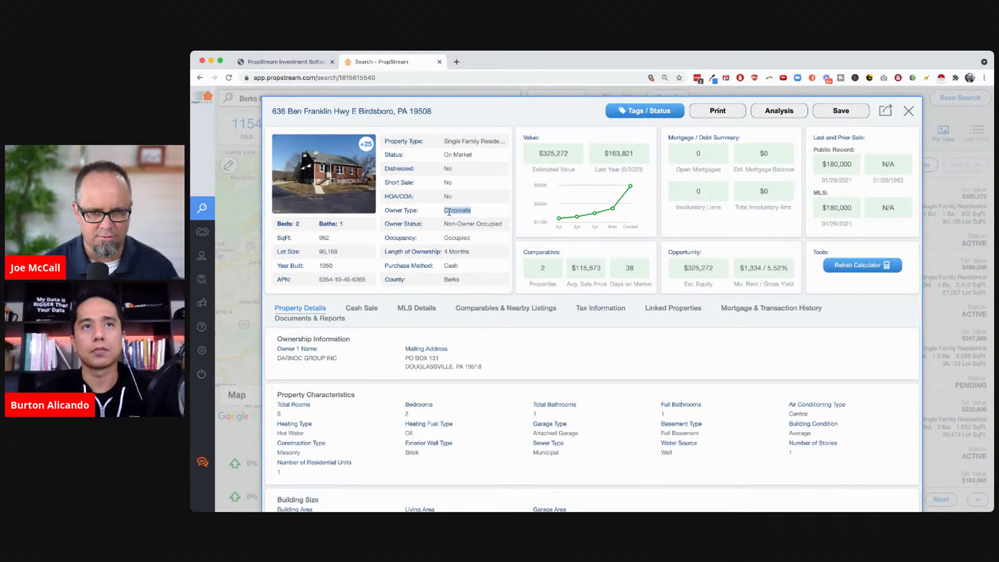
pyautogui.doubleClick(451, 266)
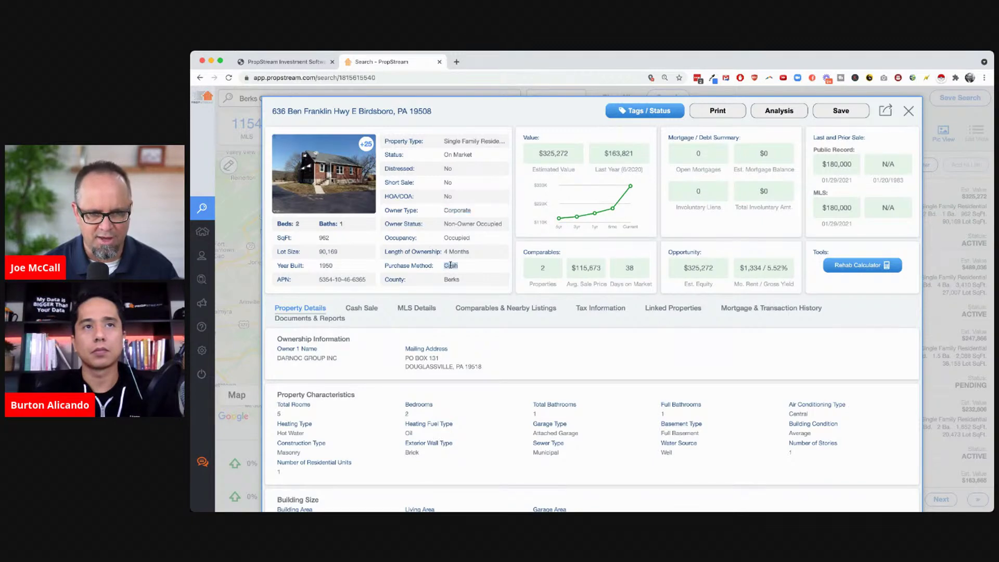
pyautogui.click(496, 371)
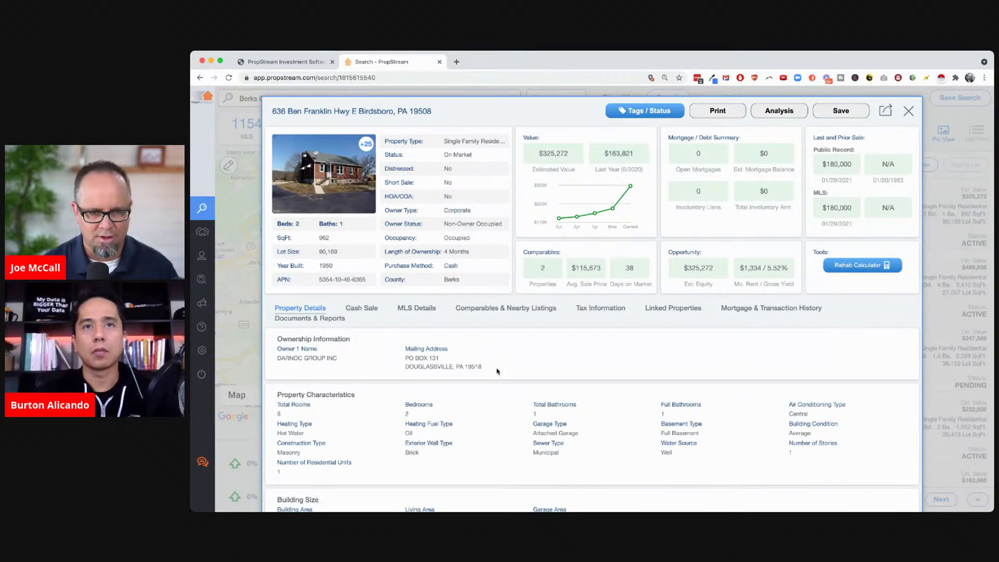
# Find the $180,000 sale amount, then view the Cash Sale record dated 01/29/2021
pyautogui.scroll(-3, 497, 371)
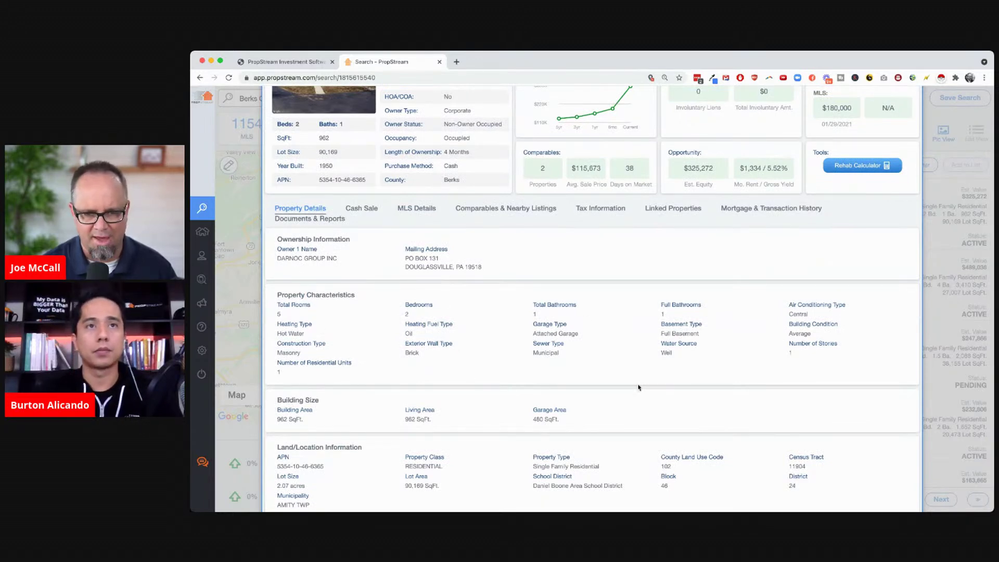
pyautogui.scroll(-4, 638, 387)
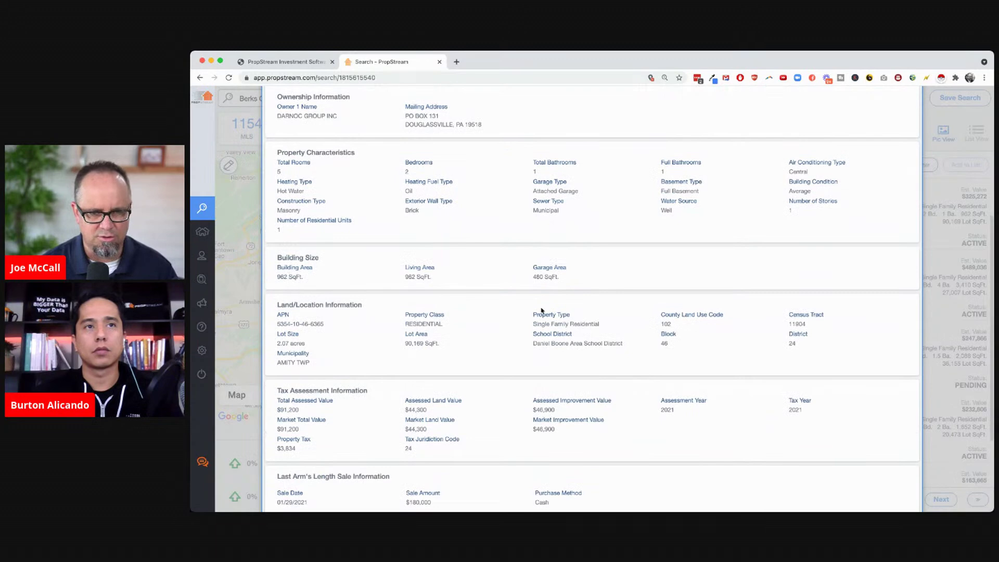
pyautogui.scroll(-2, 540, 312)
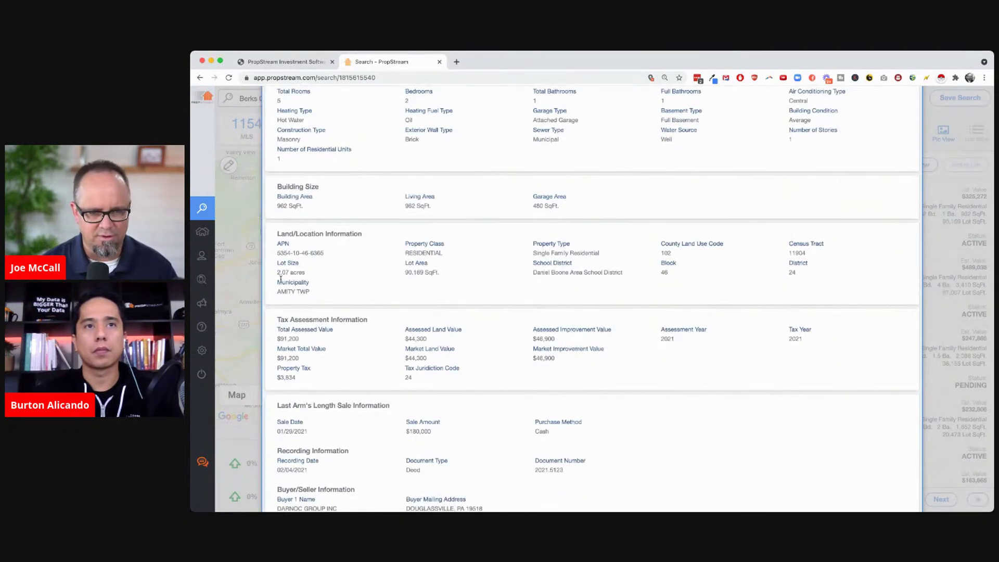
pyautogui.scroll(-2, 602, 380)
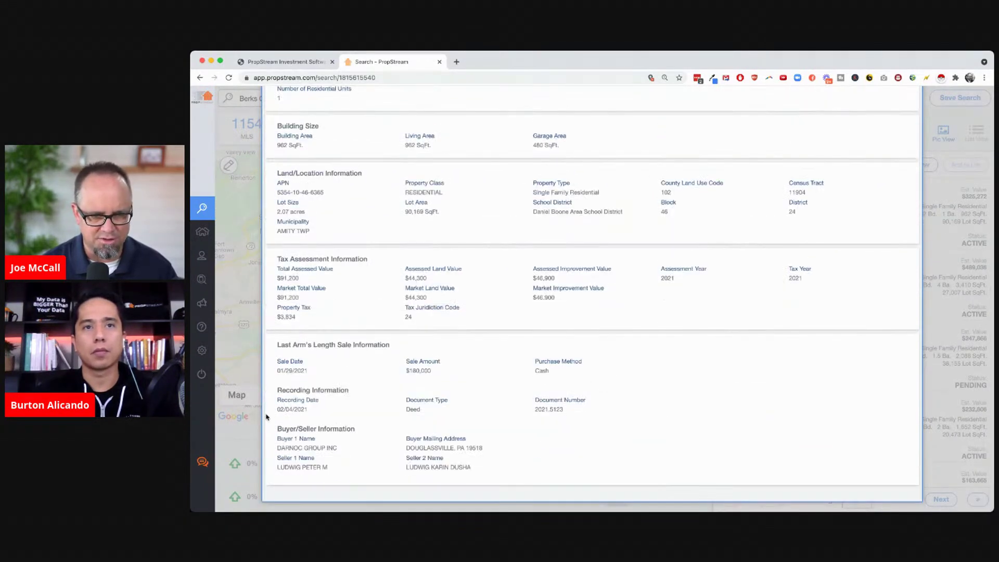
pyautogui.doubleClick(415, 370)
pyautogui.click(479, 386)
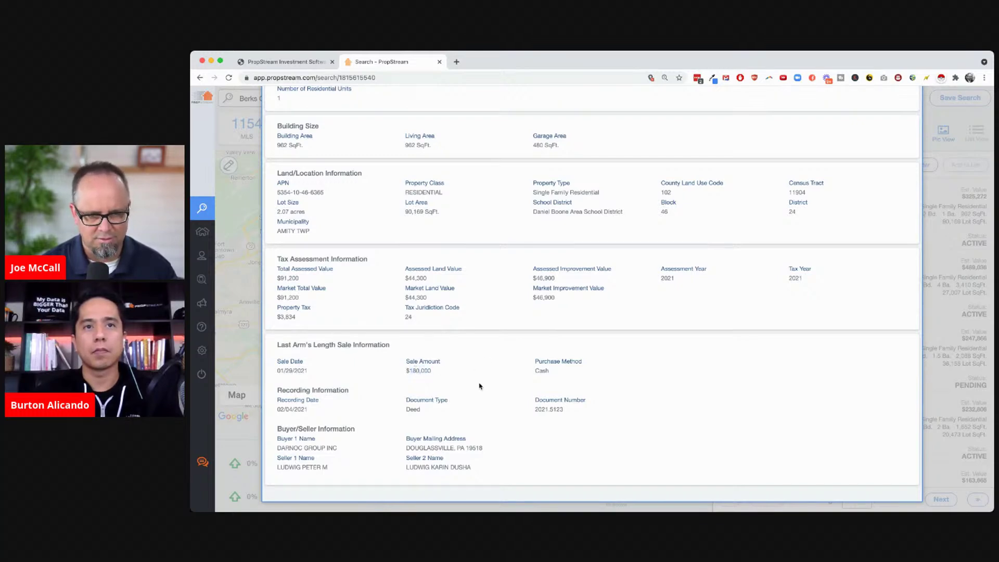
pyautogui.scroll(10, 478, 385)
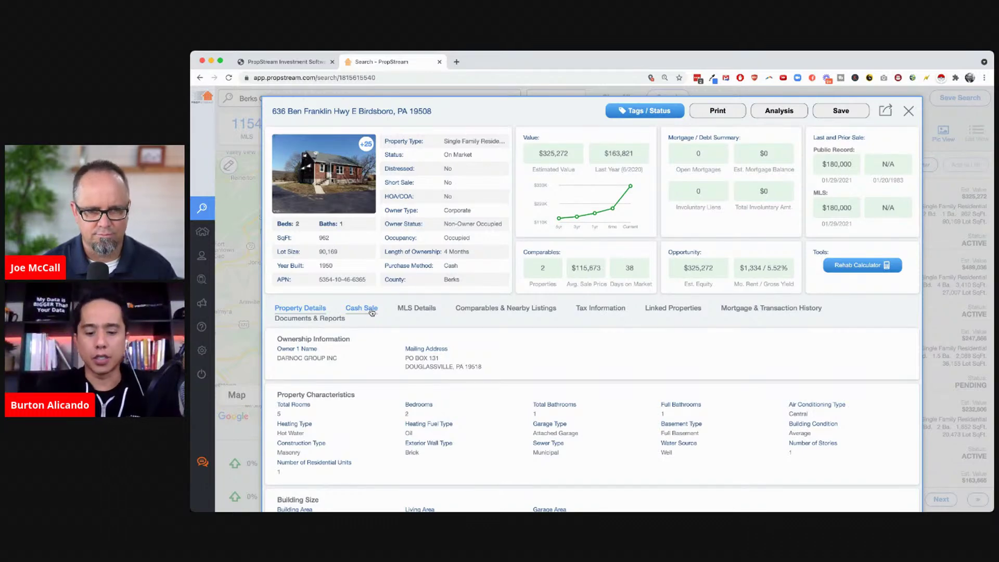
pyautogui.click(372, 310)
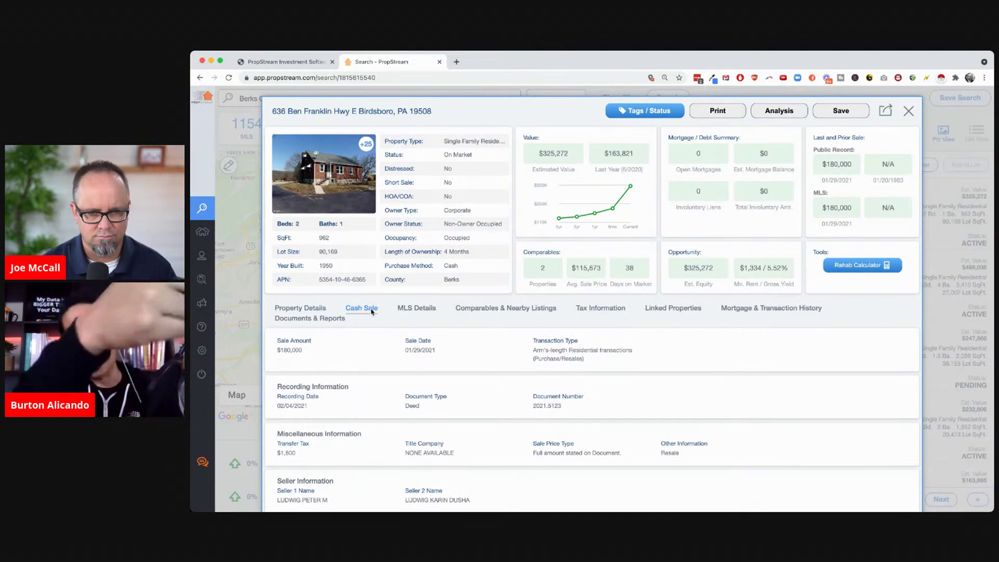
pyautogui.scroll(-3, 550, 419)
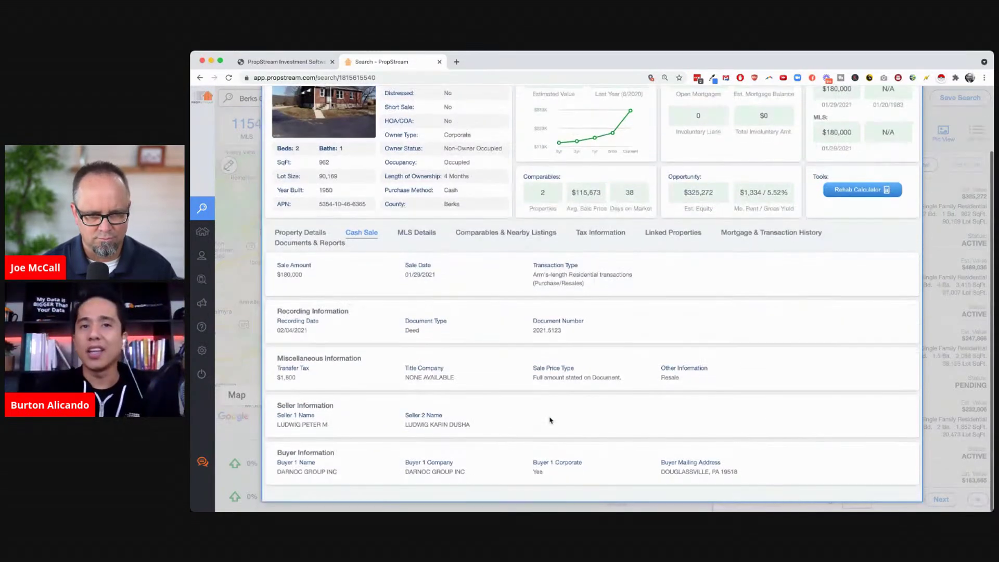
pyautogui.scroll(3, 550, 419)
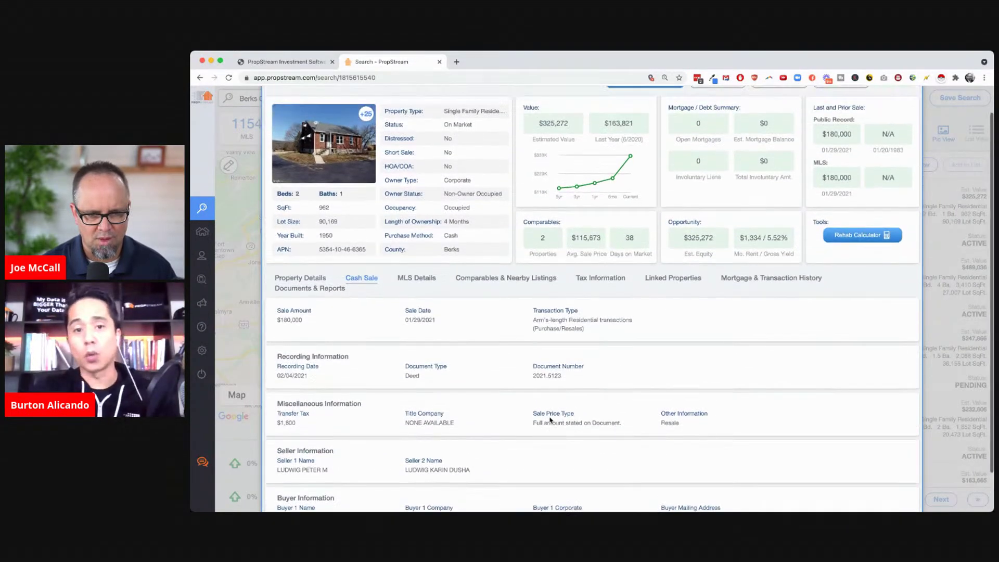
# Scroll through the MLS Details, then return to Comparables & Nearby Listings with 43 cash buyers
pyautogui.click(420, 310)
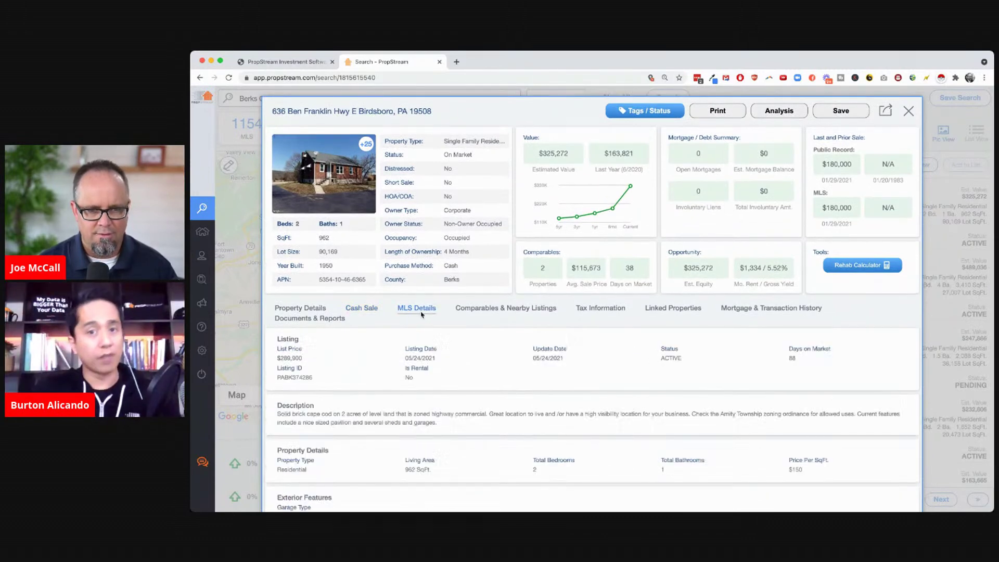
pyautogui.scroll(-1, 490, 374)
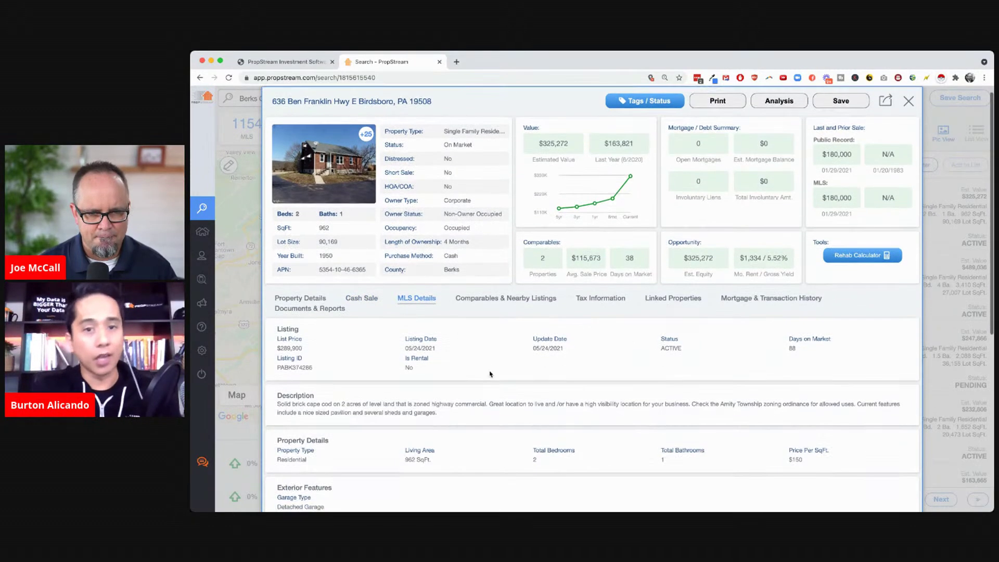
pyautogui.scroll(-5, 490, 373)
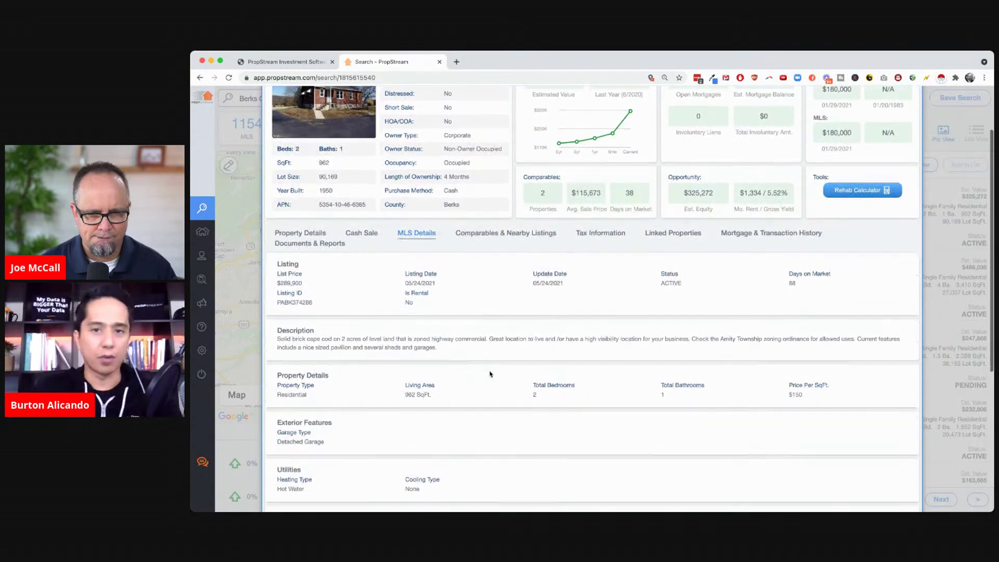
pyautogui.scroll(-3, 490, 374)
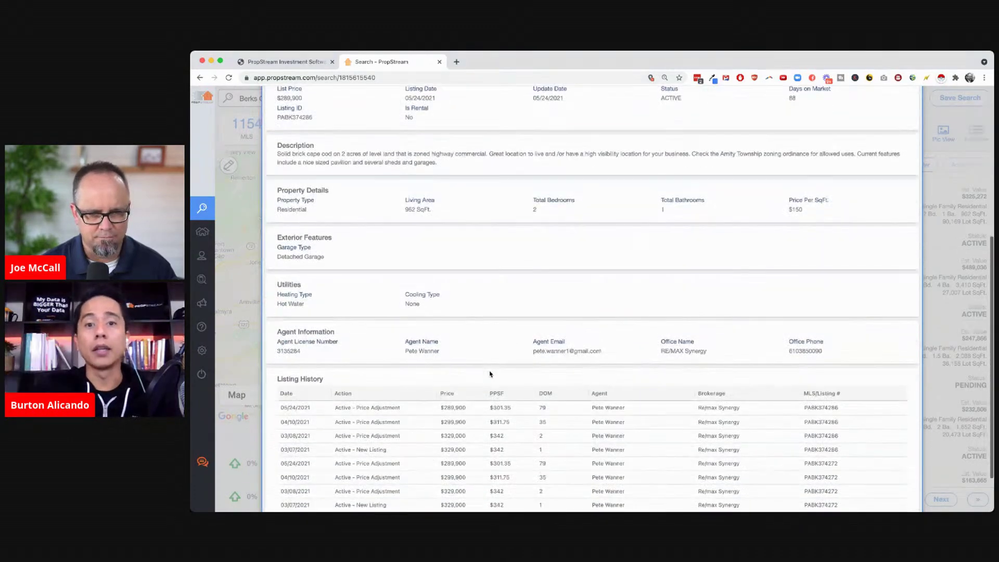
pyautogui.scroll(9, 490, 373)
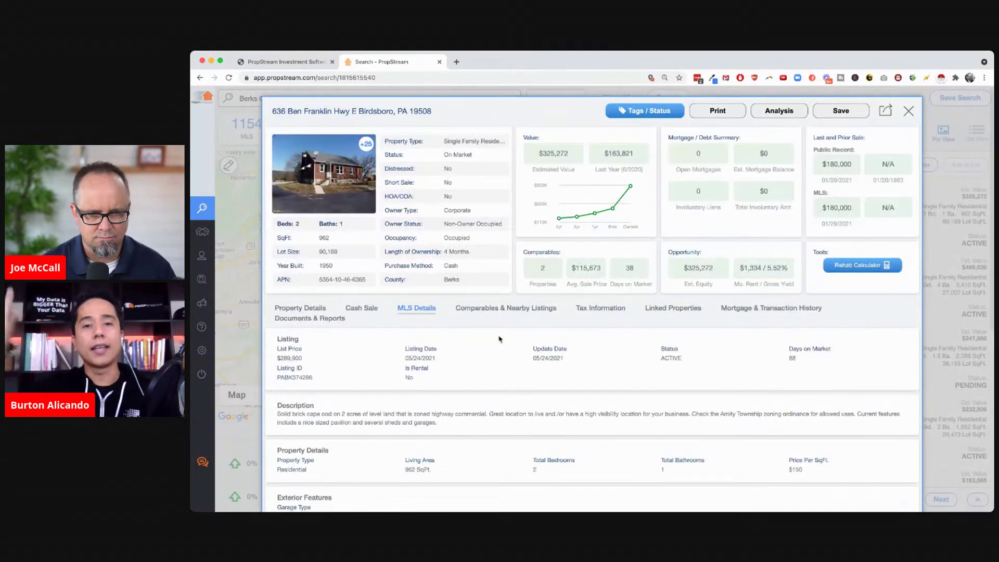
pyautogui.click(506, 313)
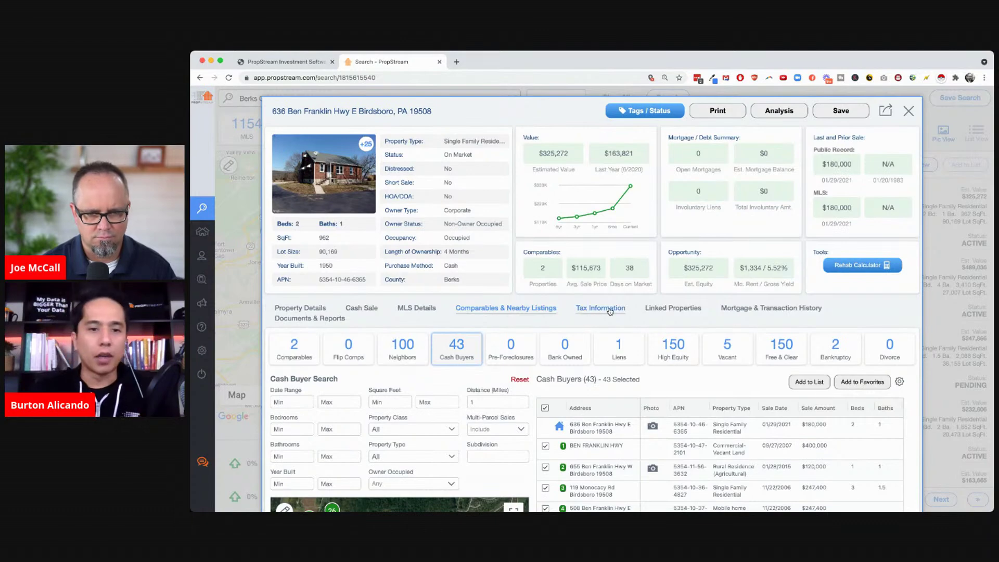
# Show the comparable sales and raise the distance from 0.5 to 1, then 2 miles
pyautogui.scroll(-3, 609, 311)
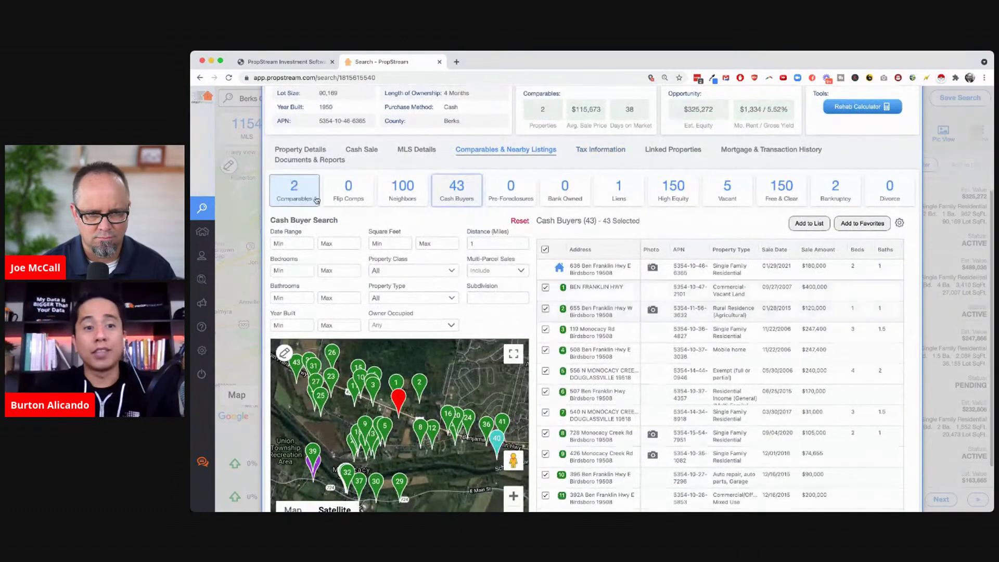
pyautogui.click(295, 194)
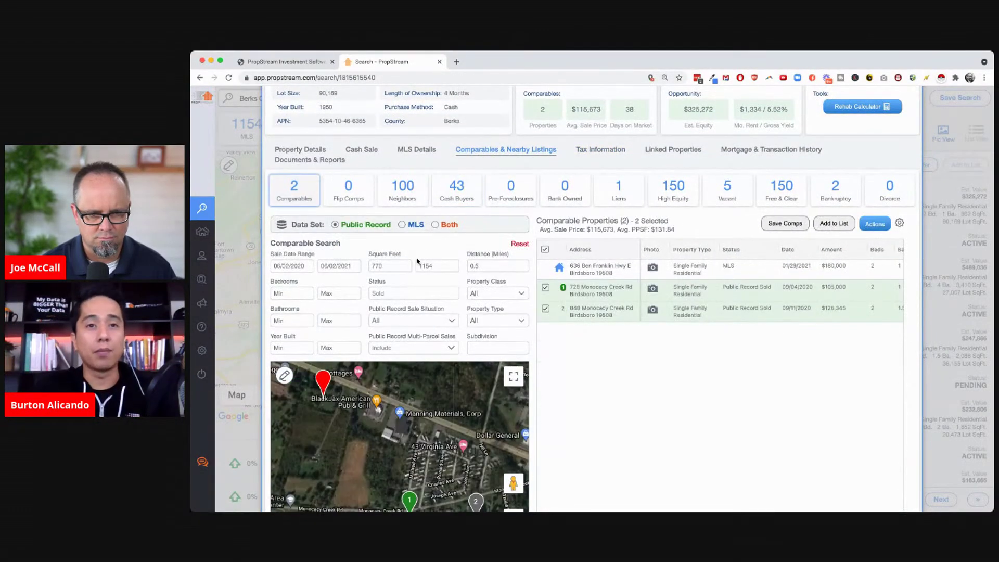
pyautogui.press('BackSpace')
pyautogui.press('BackSpace')
pyautogui.press('BackSpace')
pyautogui.write('1')
pyautogui.press('Tab')
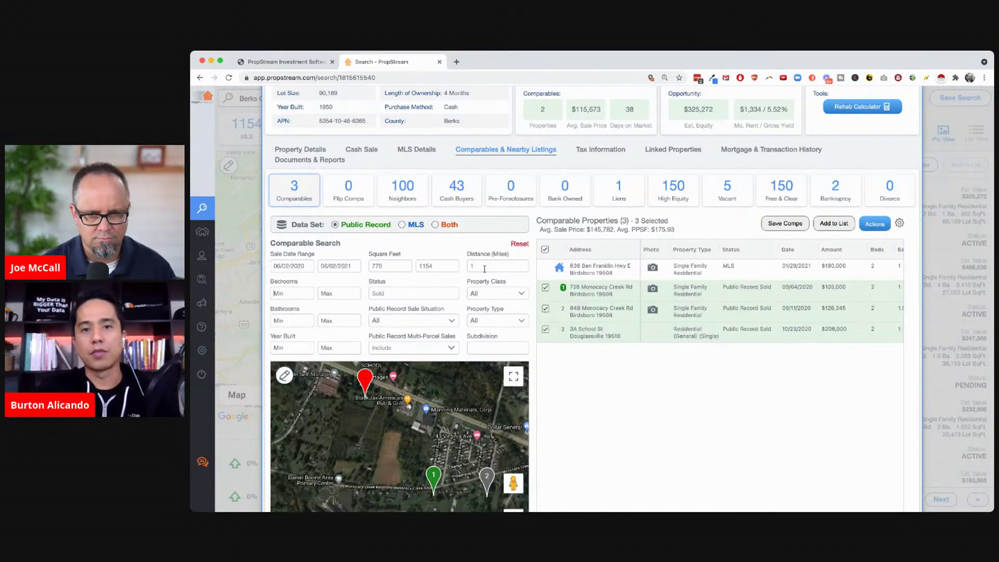
pyautogui.doubleClick(480, 268)
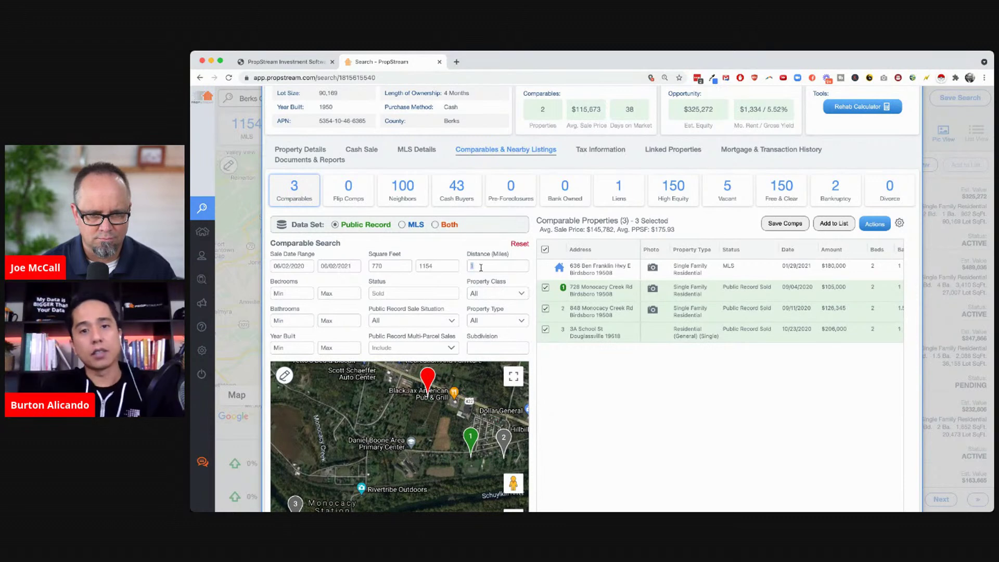
pyautogui.write('2')
pyautogui.press('Tab')
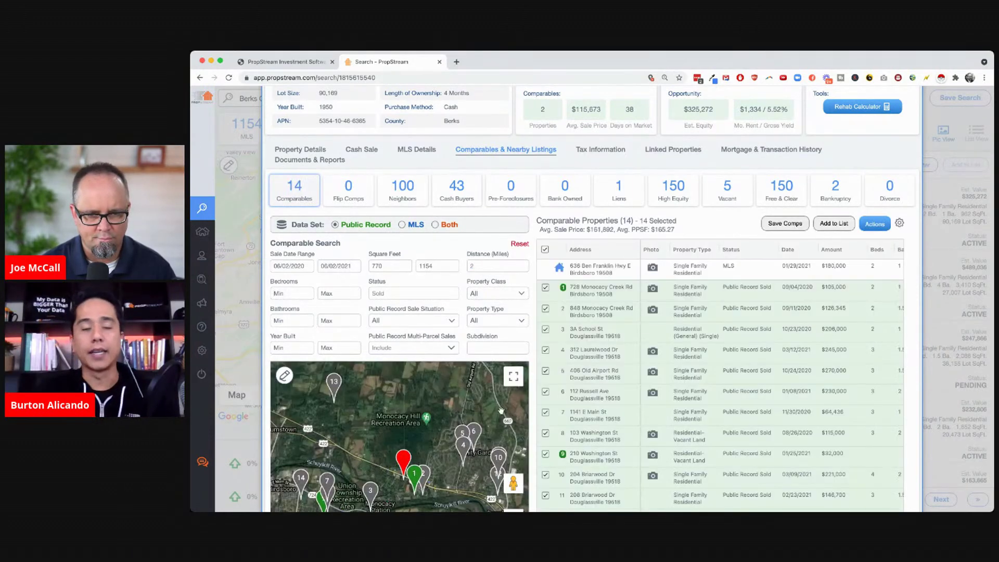
pyautogui.scroll(-2, 501, 411)
pyautogui.scroll(-1, 545, 451)
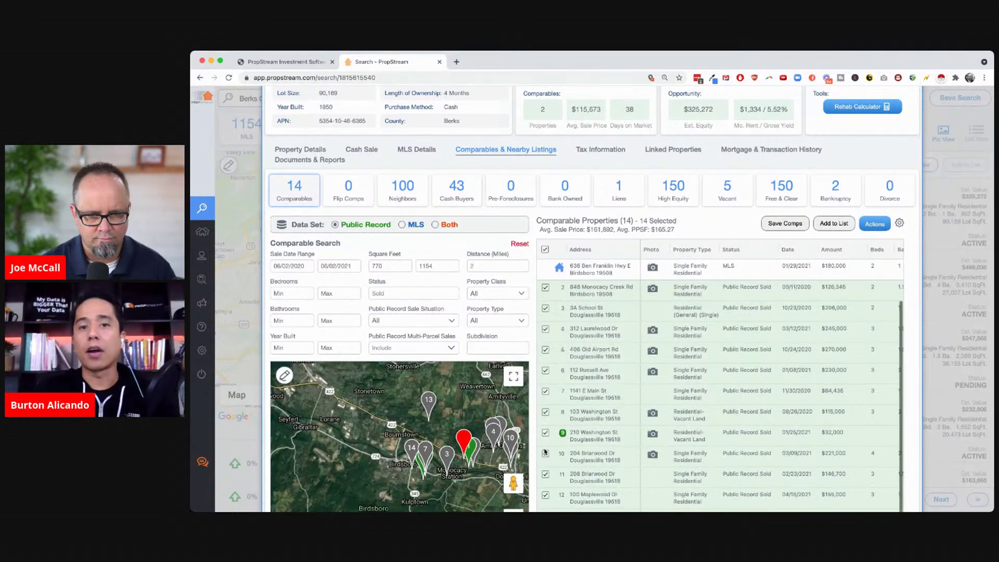
pyautogui.scroll(-2, 545, 451)
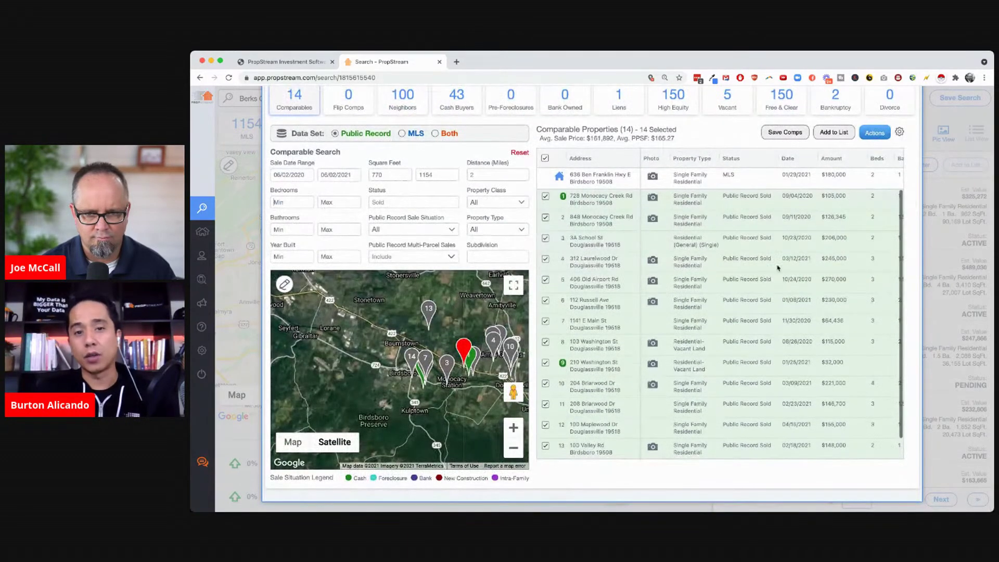
pyautogui.click(834, 159)
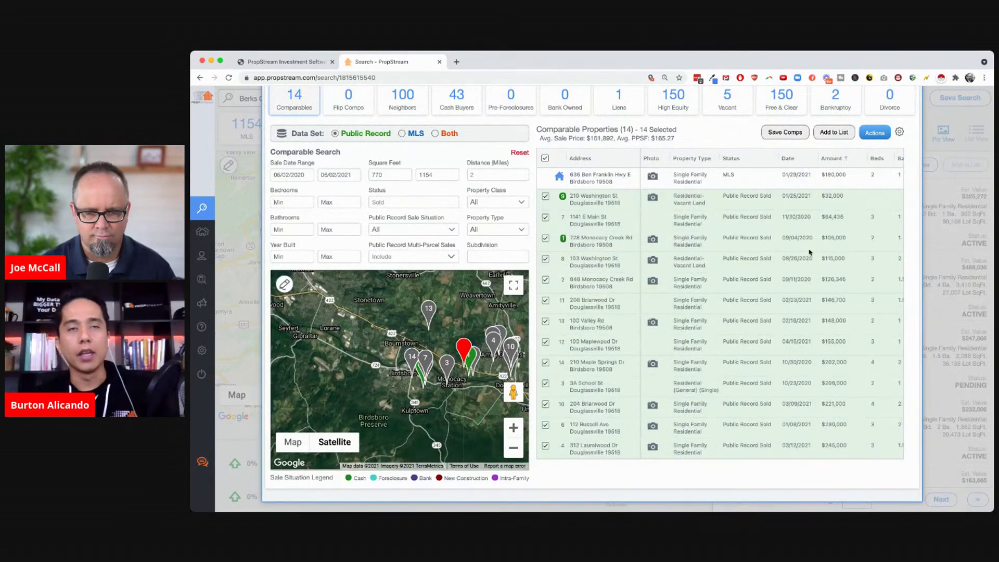
pyautogui.scroll(5, 809, 252)
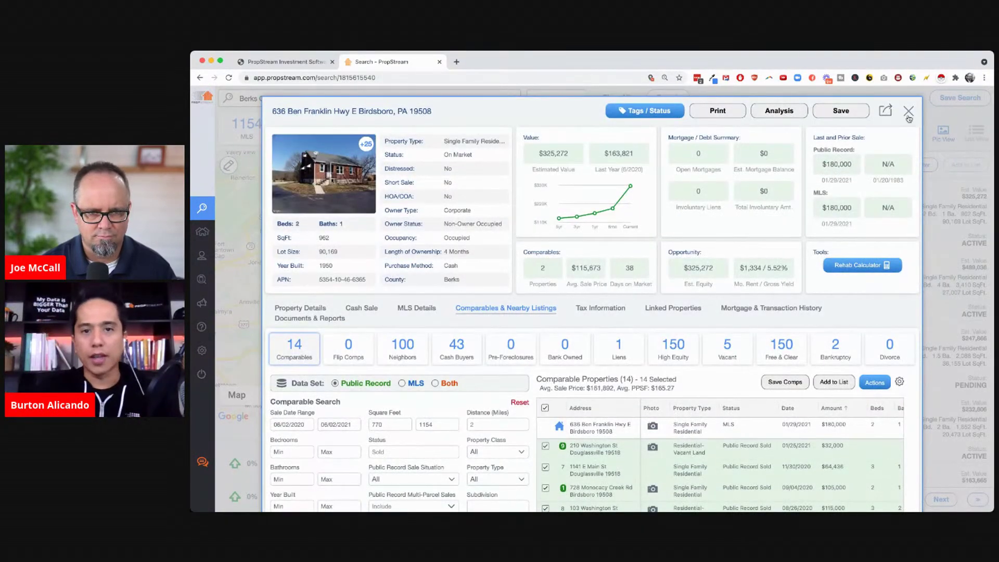
pyautogui.click(908, 111)
pyautogui.click(543, 98)
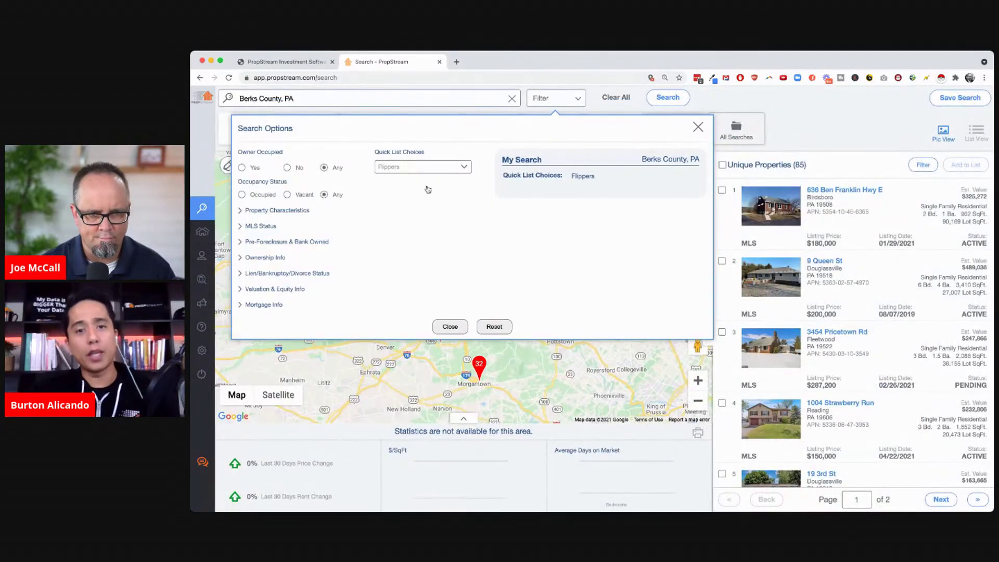
pyautogui.click(420, 228)
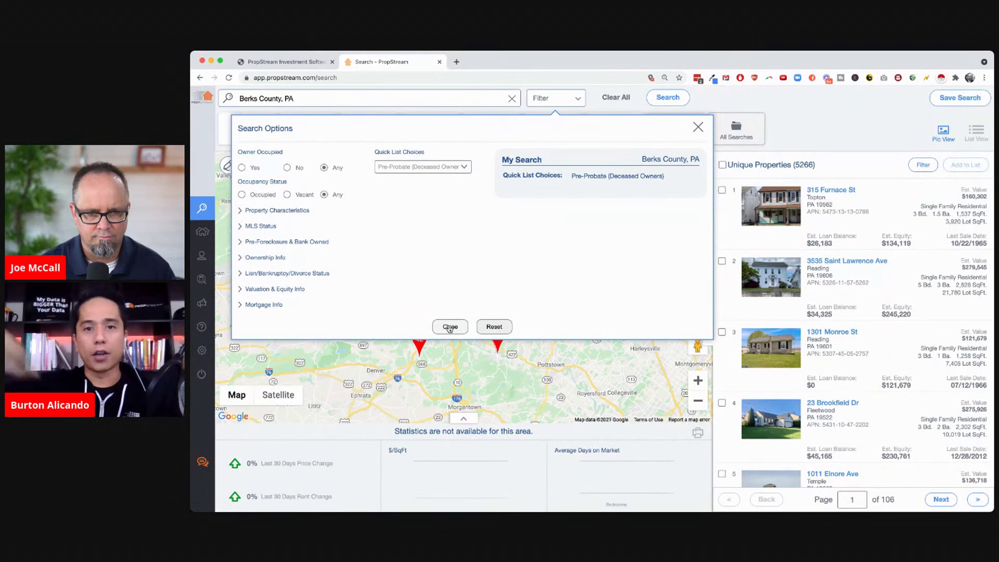
pyautogui.click(450, 326)
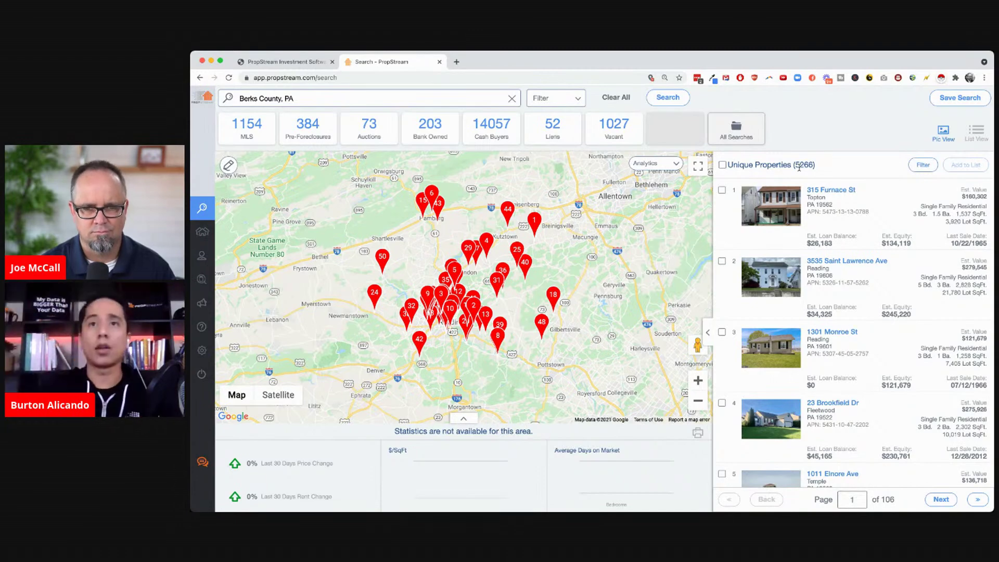
pyautogui.click(774, 199)
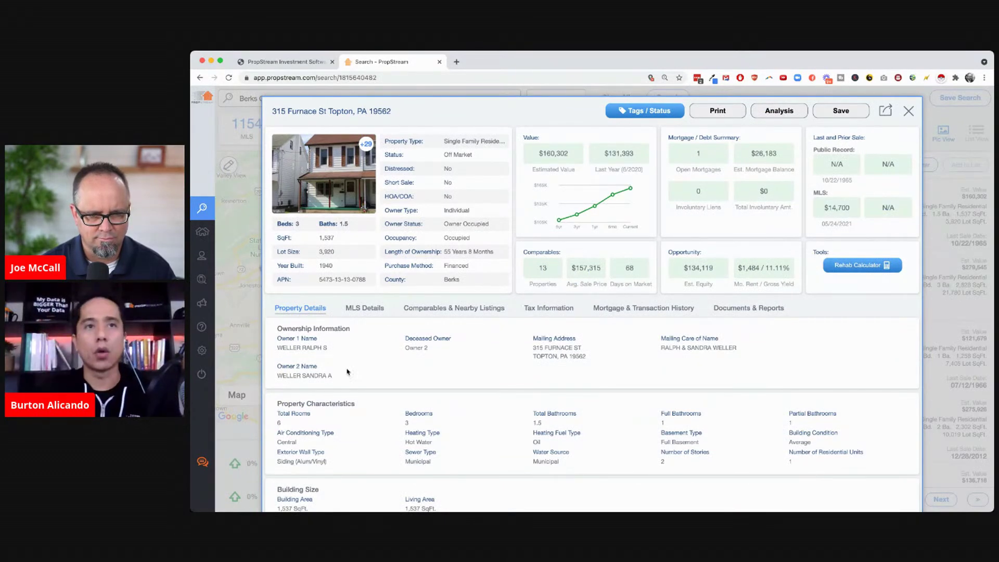
pyautogui.scroll(-1, 349, 383)
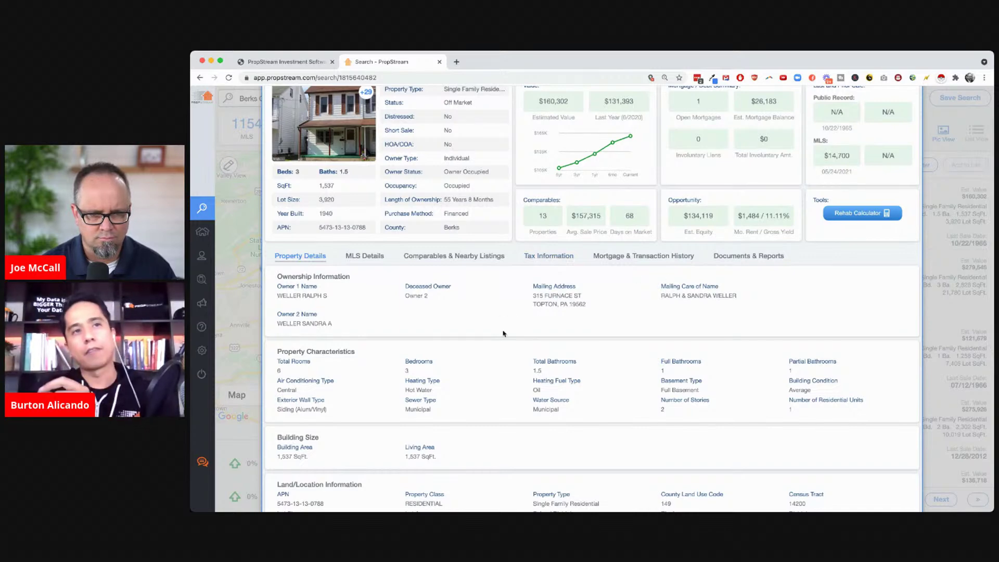
pyautogui.scroll(1, 503, 333)
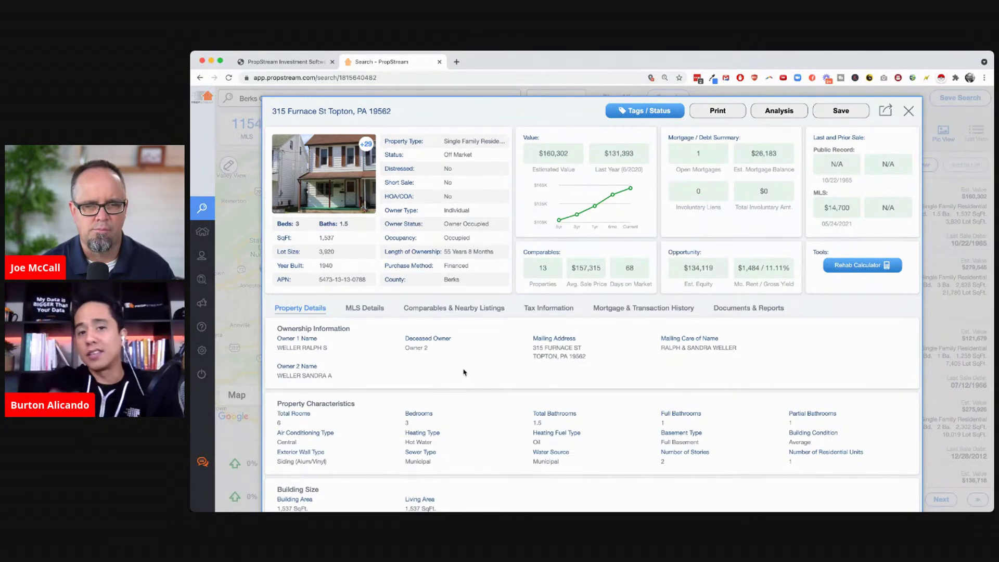
pyautogui.scroll(-2, 463, 372)
pyautogui.moveTo(452, 344); pyautogui.dragTo(404, 321)
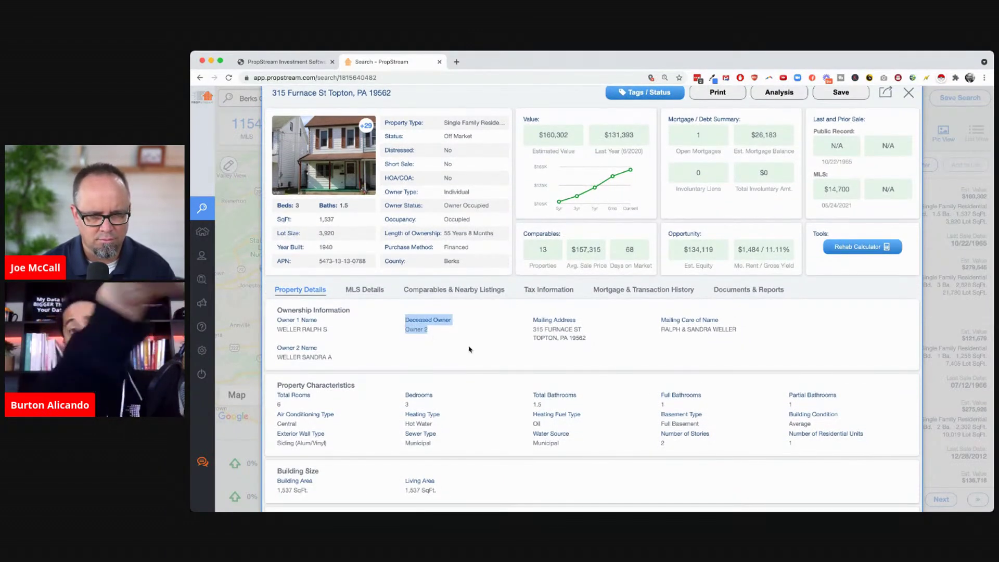
pyautogui.click(468, 348)
pyautogui.scroll(-1, 469, 349)
pyautogui.scroll(-5, 469, 349)
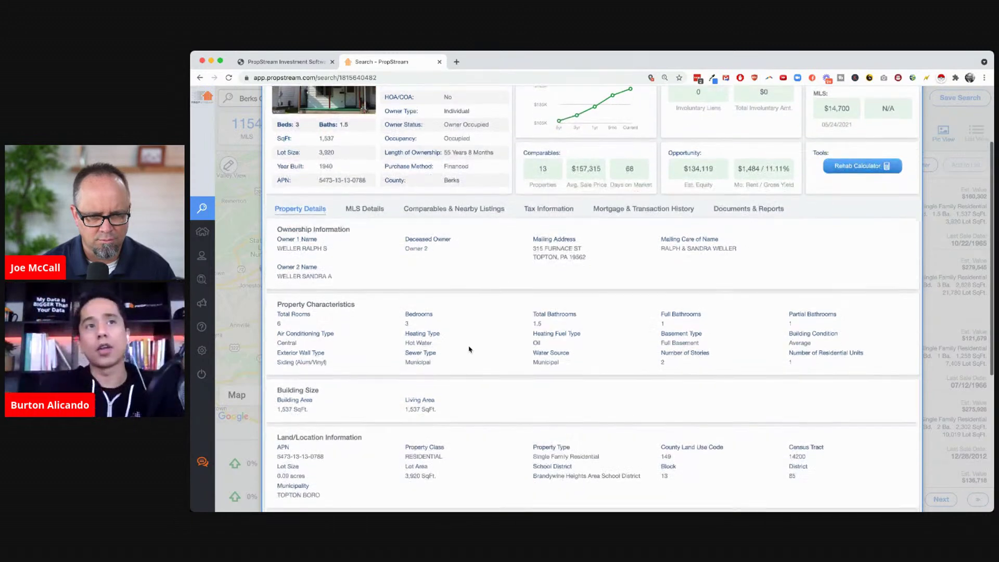
pyautogui.scroll(6, 469, 349)
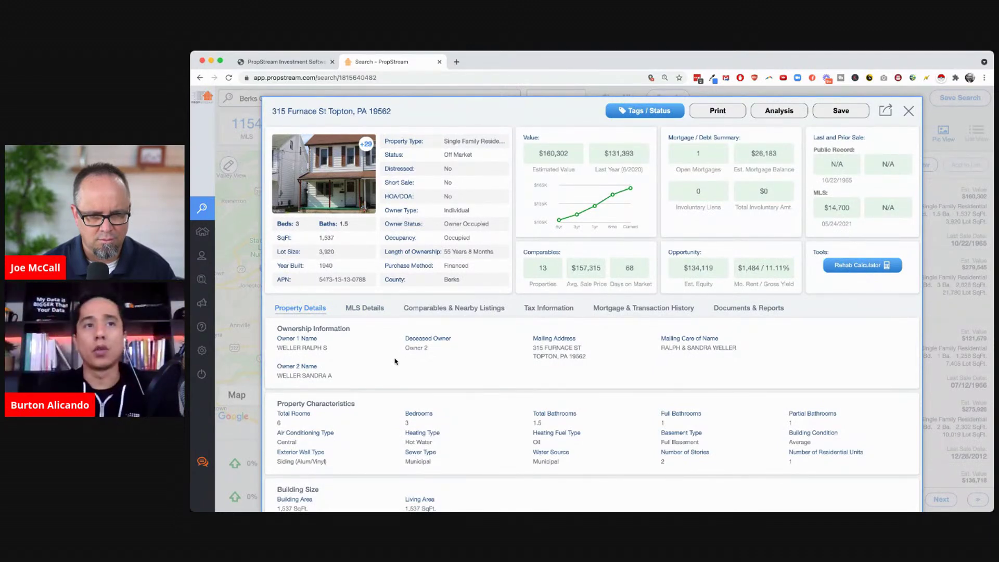
pyautogui.click(367, 307)
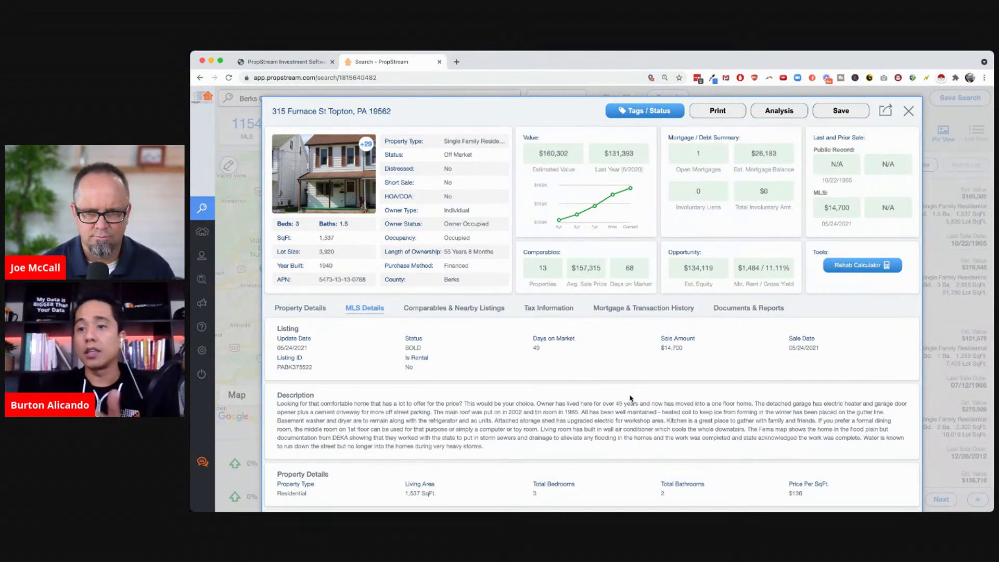
pyautogui.click(908, 112)
# Change the Quick List Choices filter to Vacant for the Berks County search
pyautogui.scroll(-10, 821, 399)
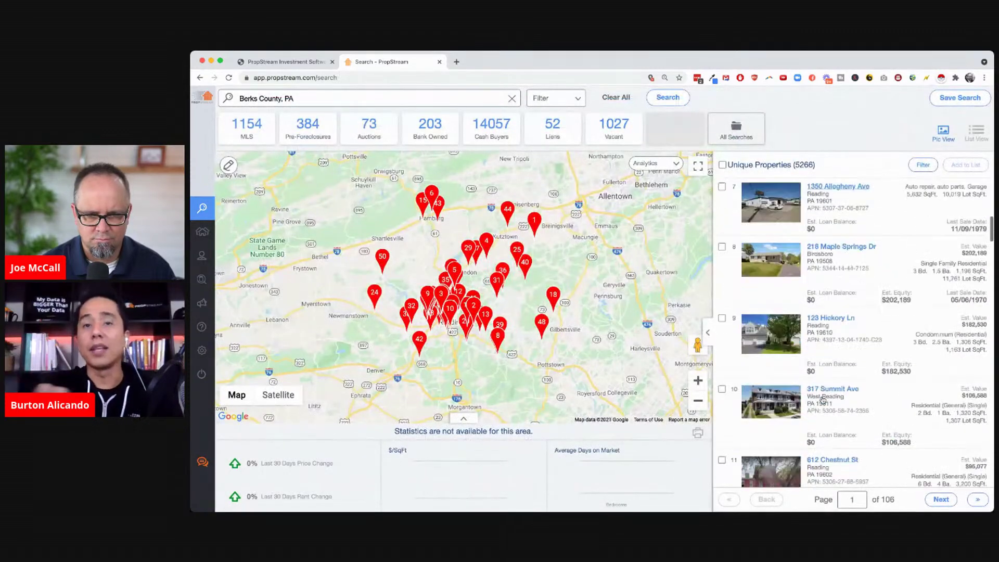
pyautogui.scroll(-12, 822, 400)
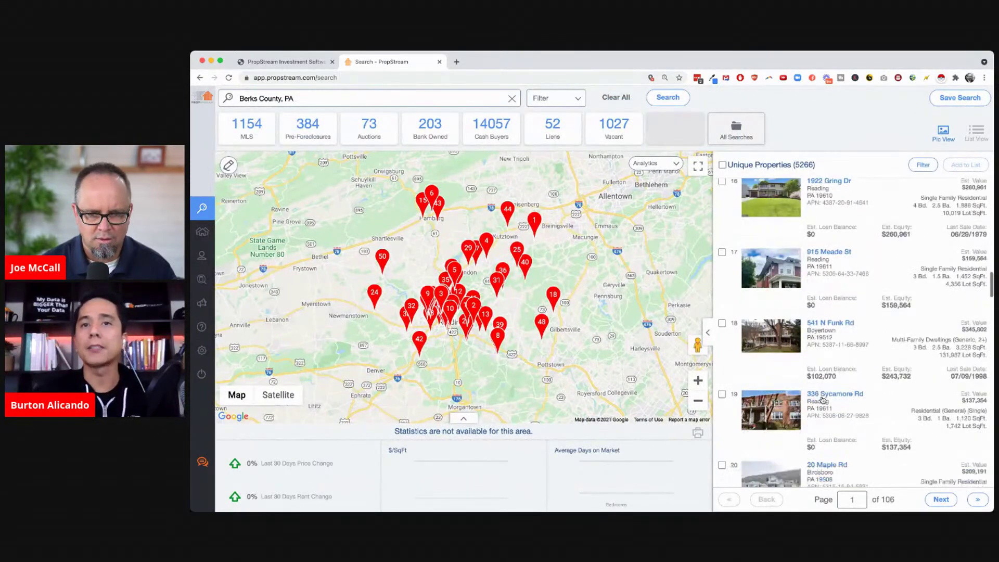
pyautogui.scroll(-5, 822, 399)
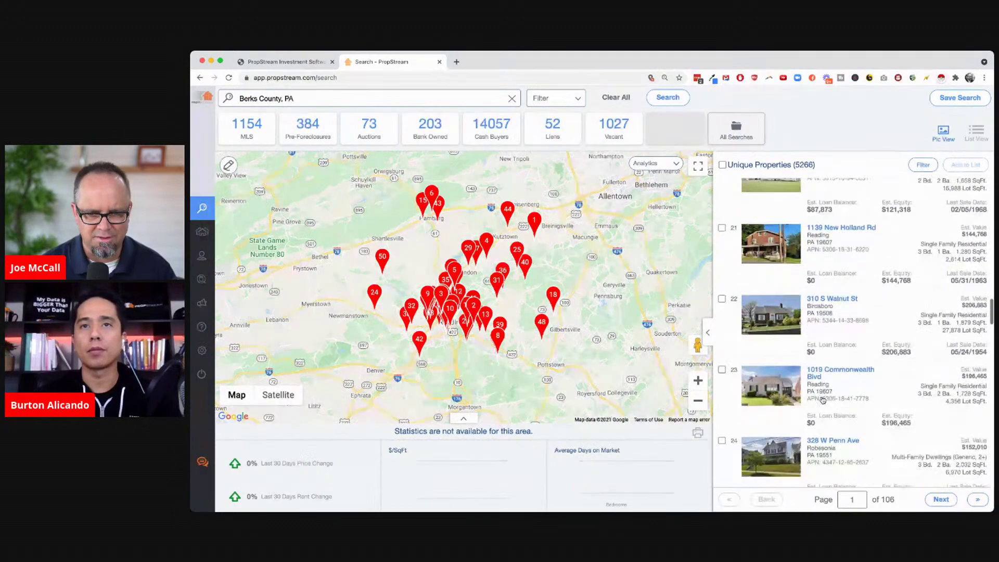
pyautogui.scroll(-5, 821, 400)
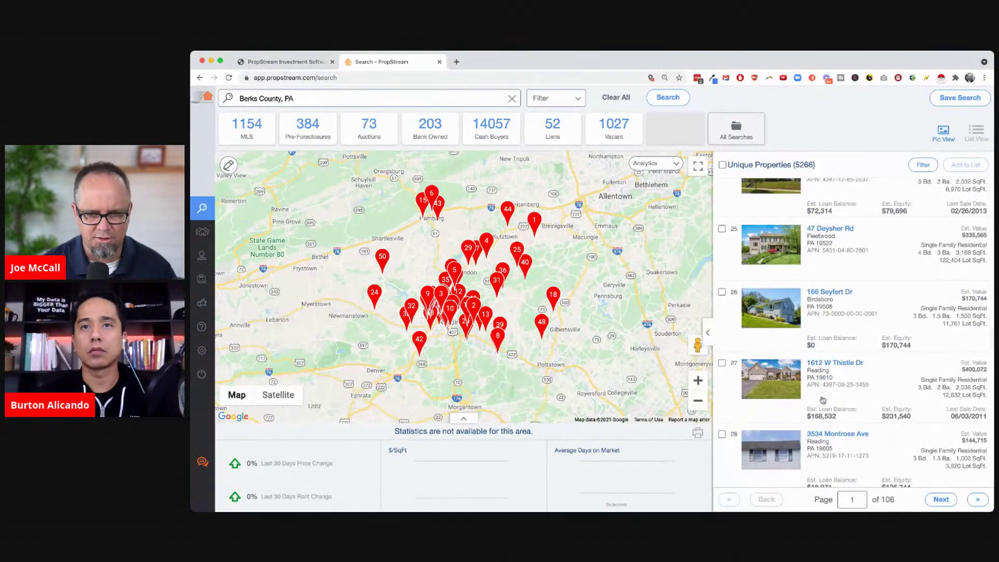
pyautogui.scroll(20, 822, 400)
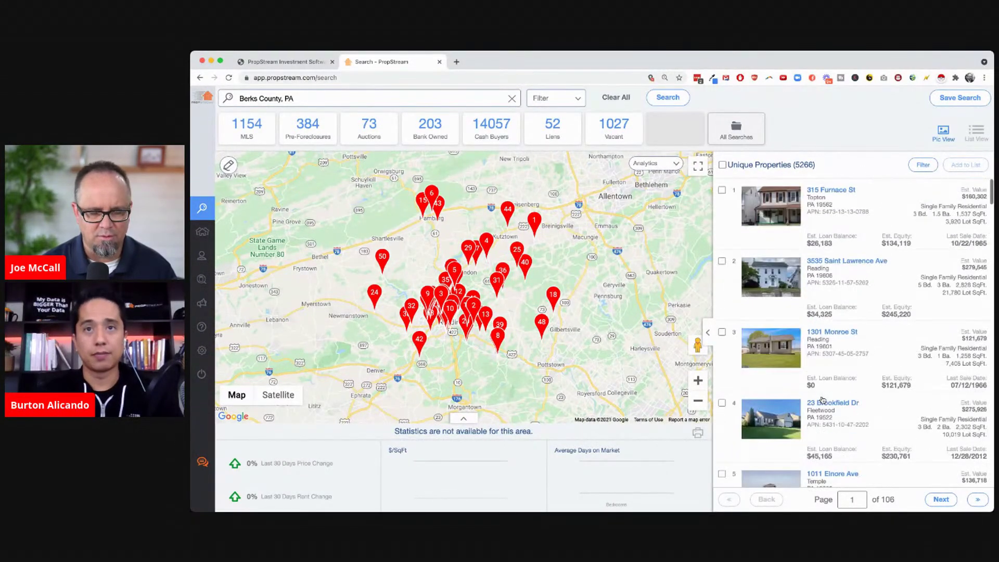
pyautogui.click(546, 106)
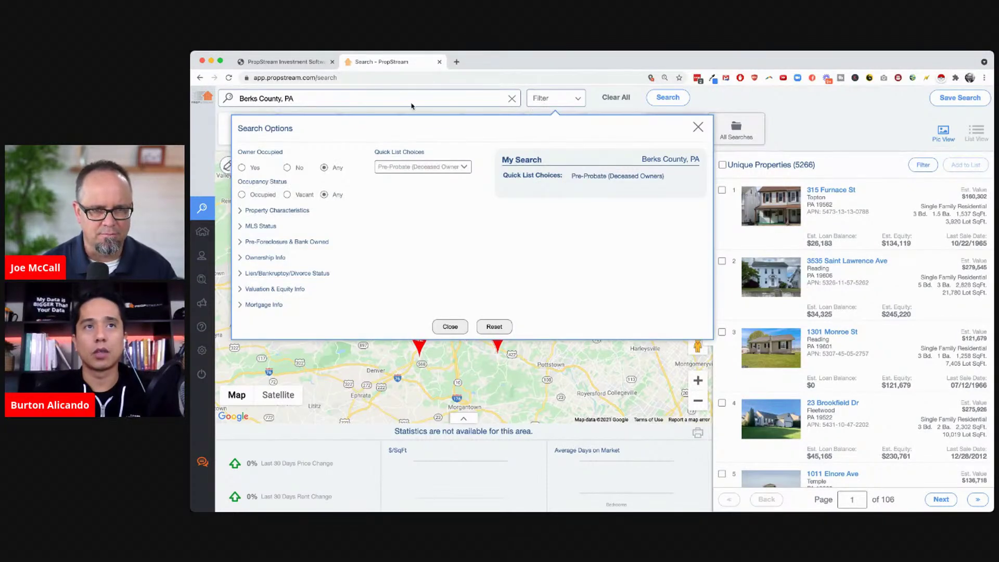
pyautogui.click(408, 73)
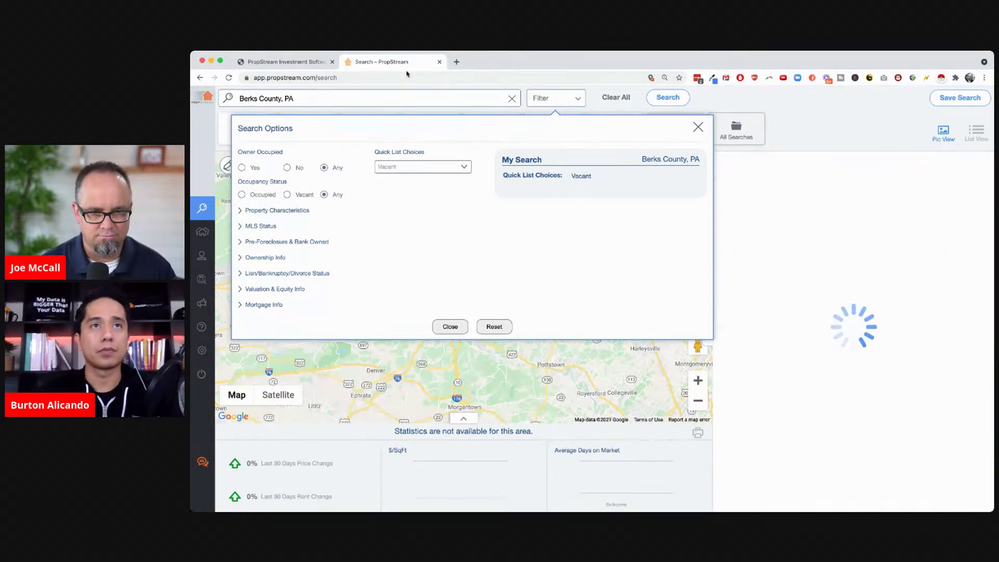
pyautogui.click(442, 326)
pyautogui.doubleClick(804, 164)
pyautogui.click(847, 172)
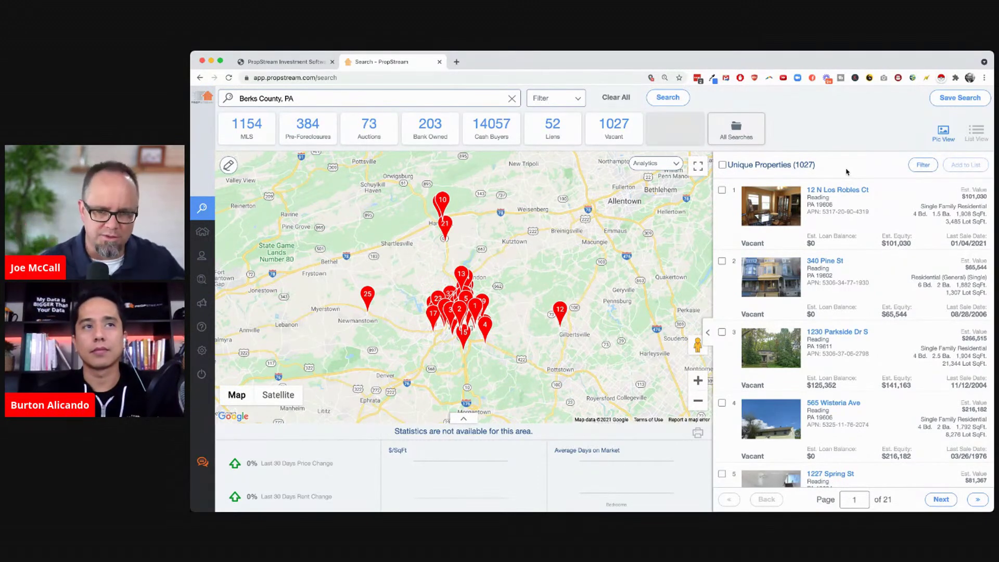
pyautogui.scroll(-3, 792, 355)
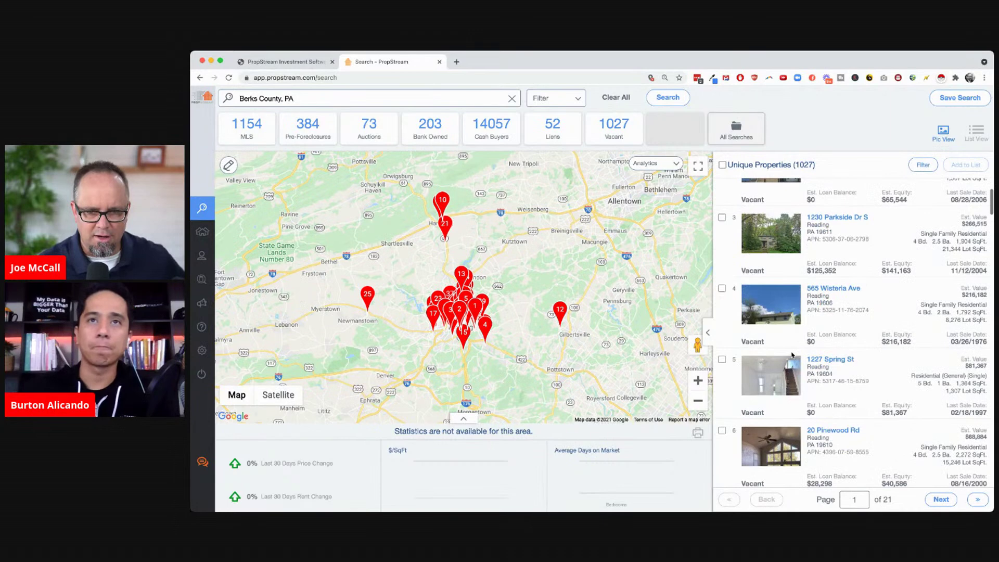
pyautogui.scroll(-5, 792, 355)
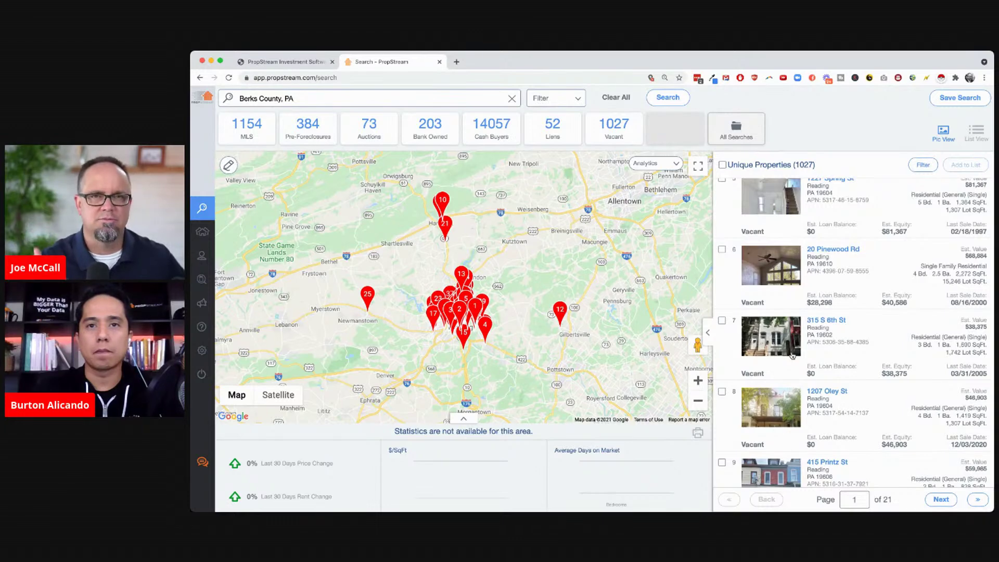
pyautogui.scroll(5, 792, 355)
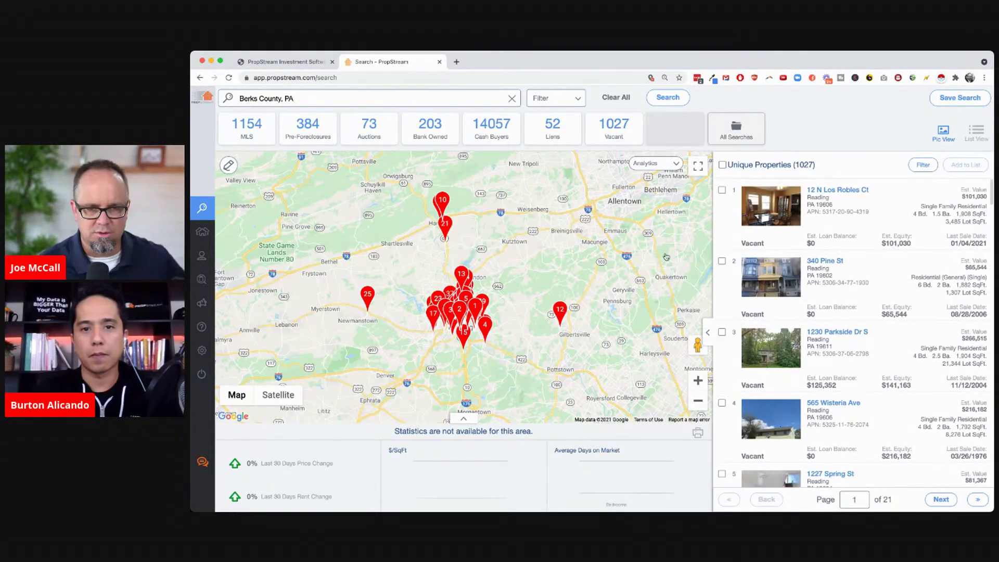
# Reopen Search Options and pick High Equity in Quick List Choices
pyautogui.click(551, 101)
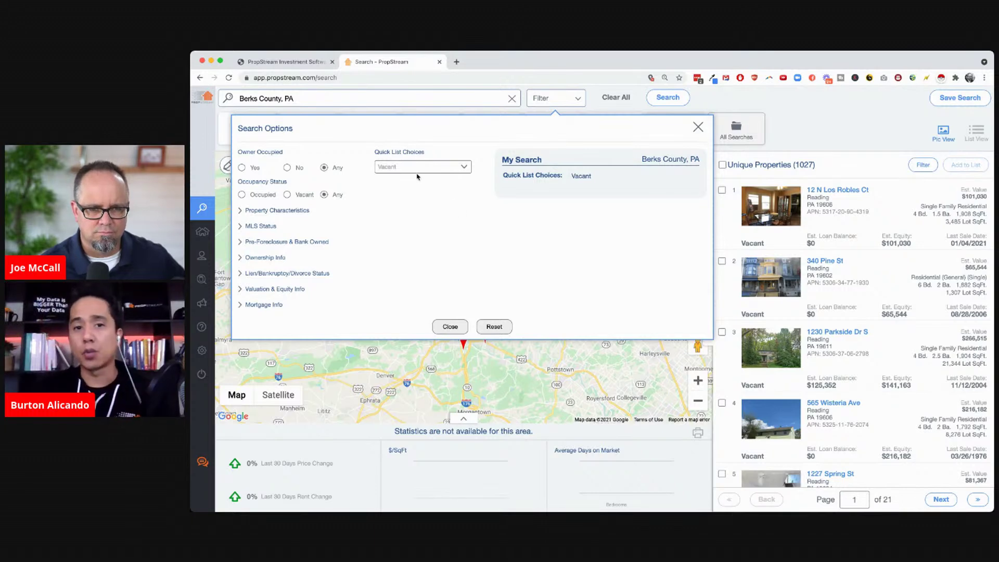
pyautogui.click(412, 227)
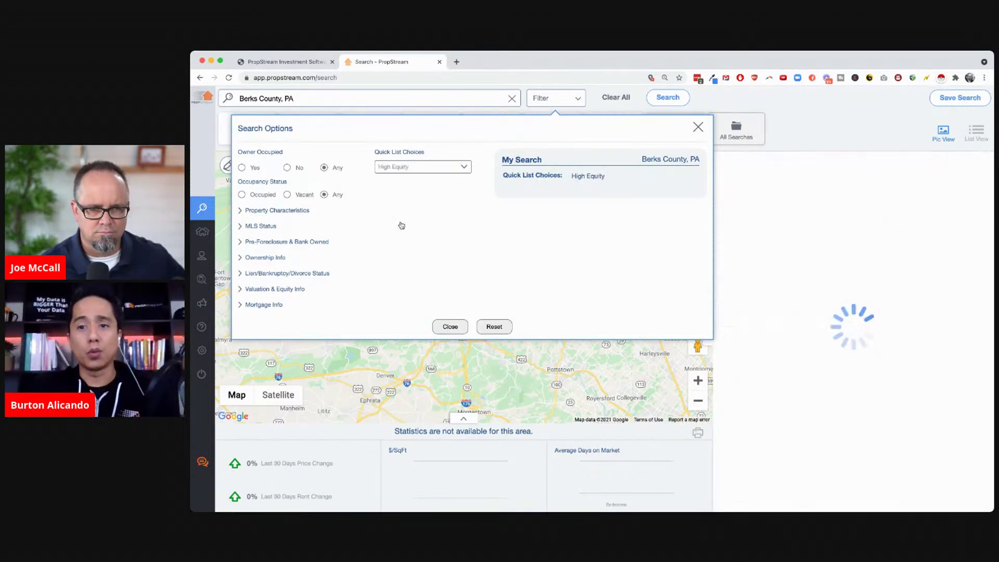
# Set Owner Occupied to No and limit Property Type to Single Family
pyautogui.click(286, 168)
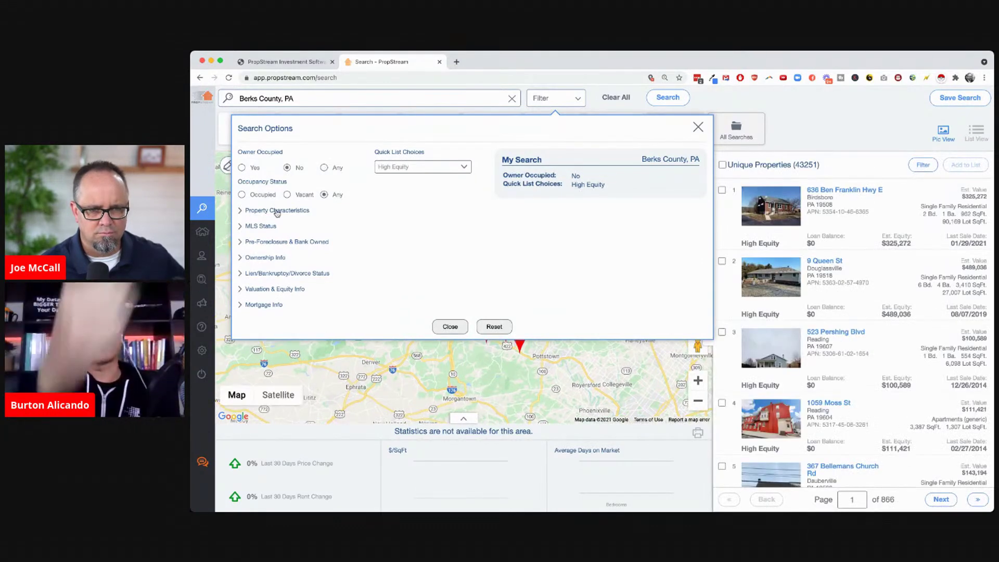
pyautogui.click(276, 210)
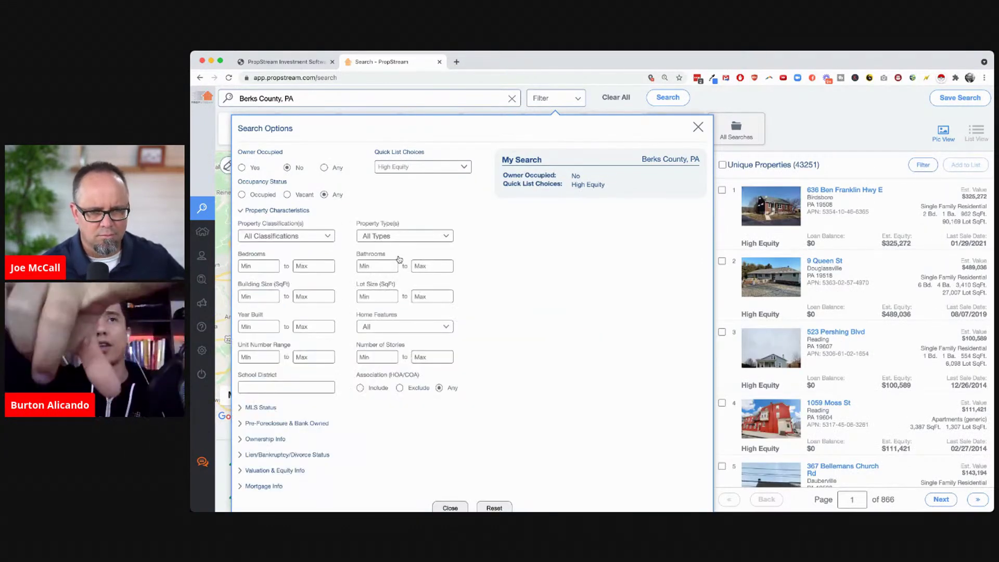
pyautogui.click(445, 238)
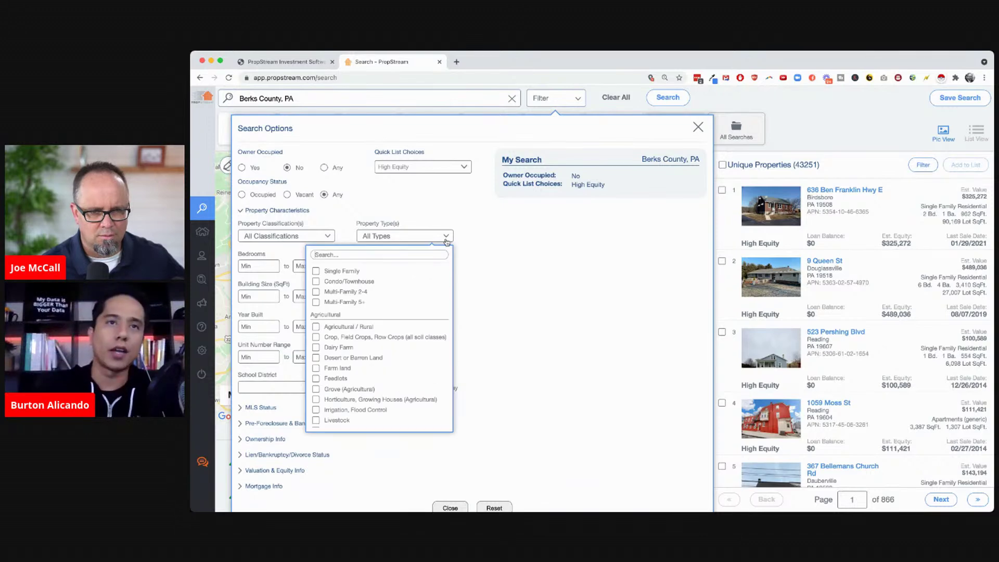
pyautogui.click(333, 272)
pyautogui.click(495, 271)
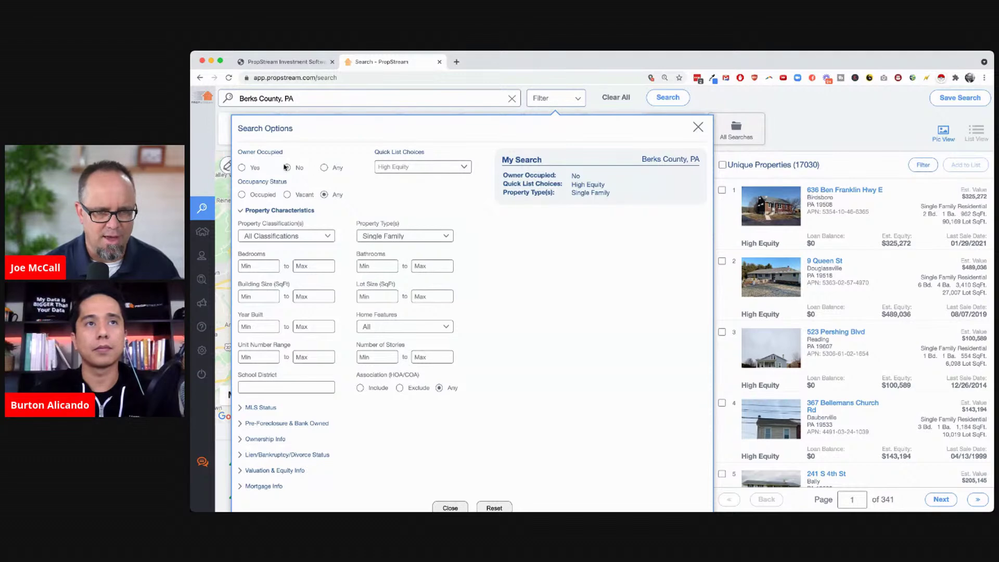
pyautogui.scroll(-1, 488, 297)
pyautogui.scroll(1, 487, 297)
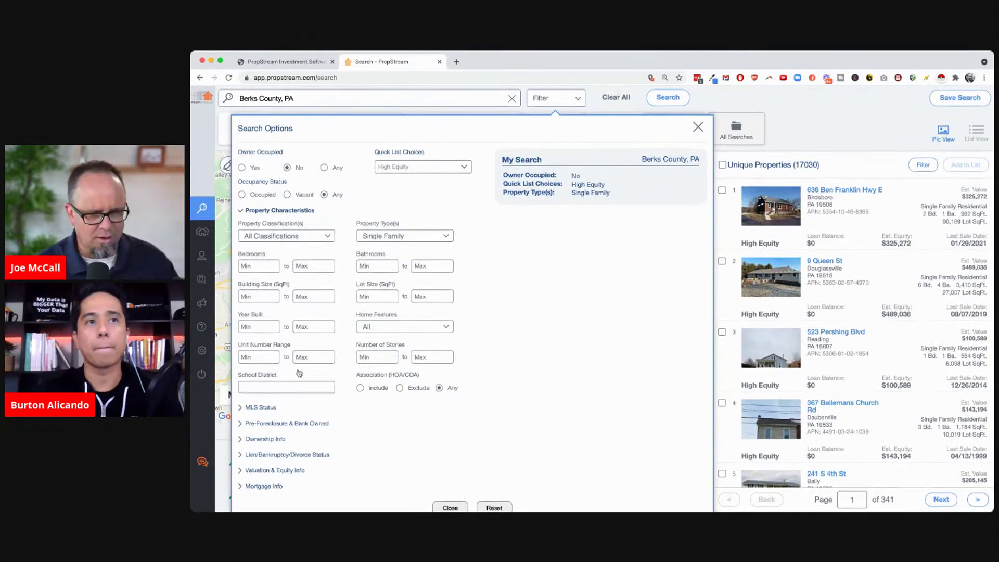
# Require at least 5 years of ownership and Individual owners, showing 8153 properties
pyautogui.click(263, 438)
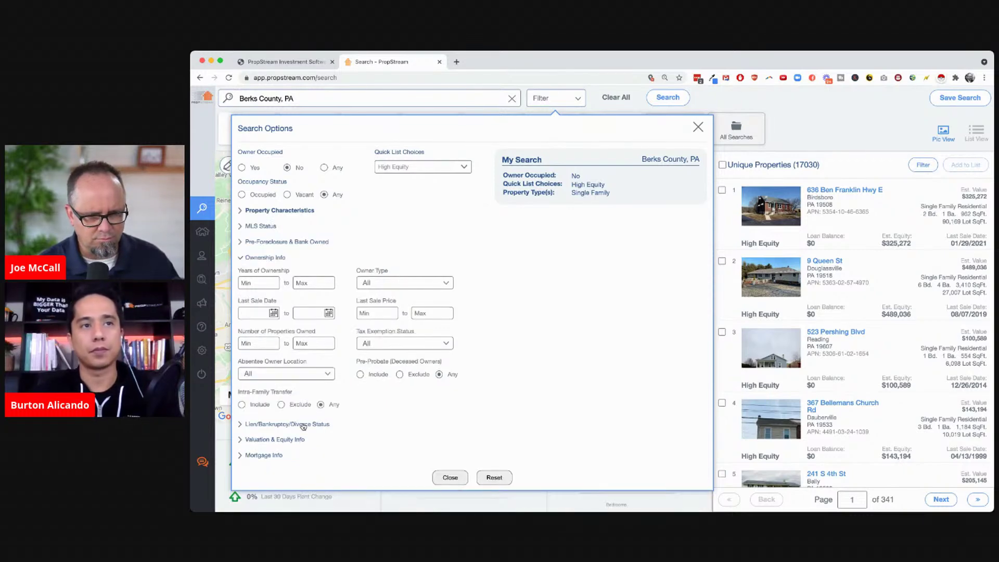
pyautogui.click(253, 282)
pyautogui.write('5')
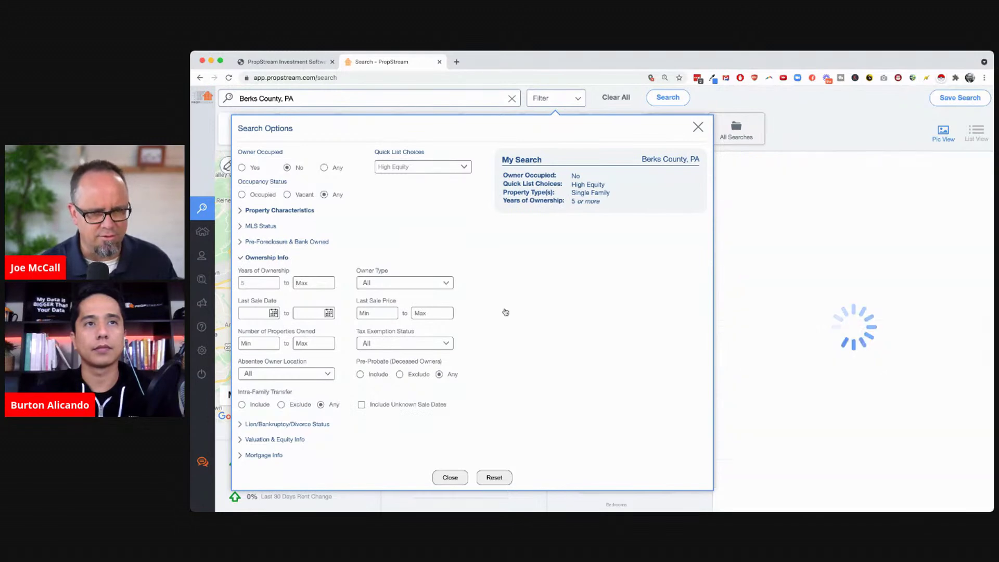
pyautogui.click(446, 284)
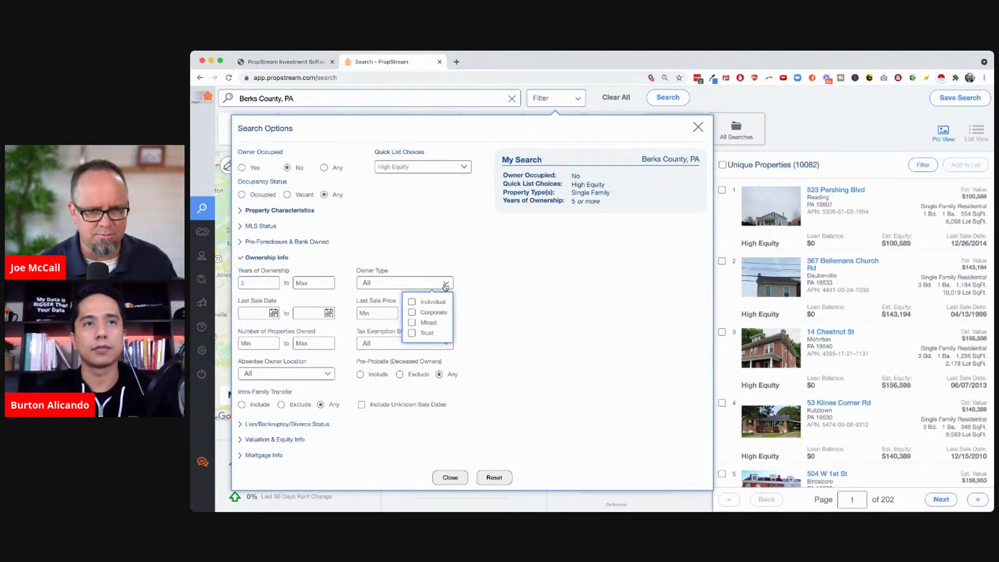
pyautogui.click(411, 302)
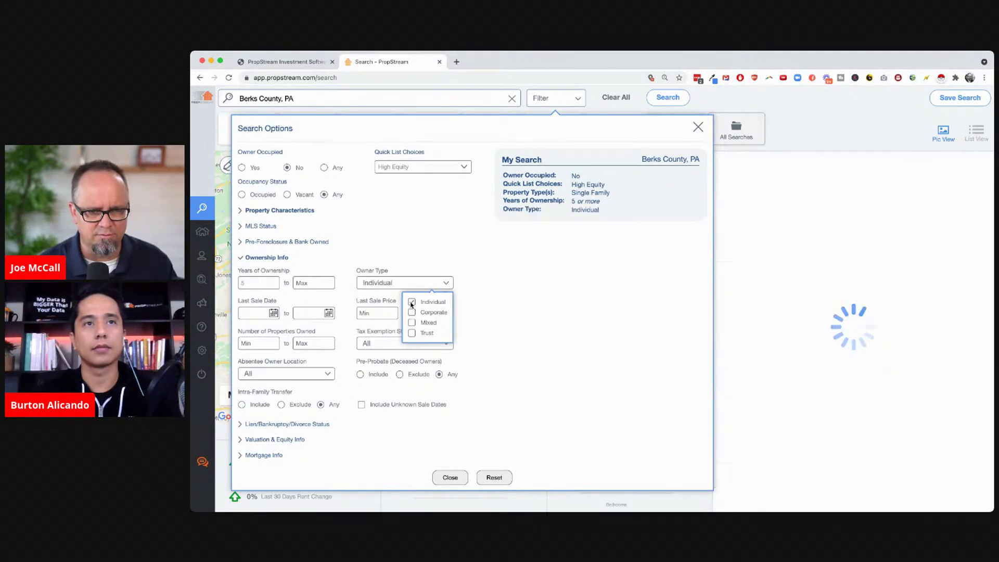
pyautogui.click(492, 321)
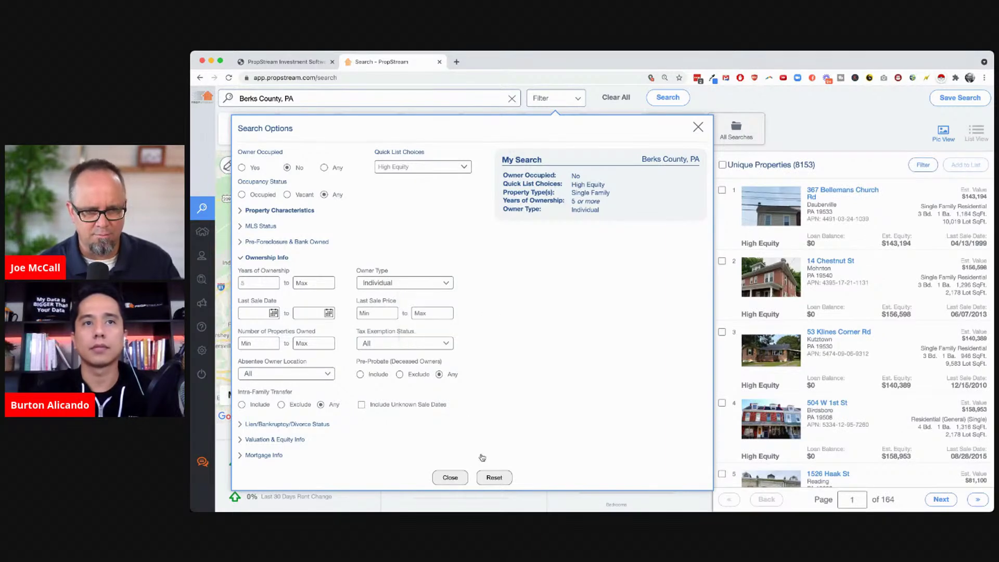
pyautogui.click(801, 165)
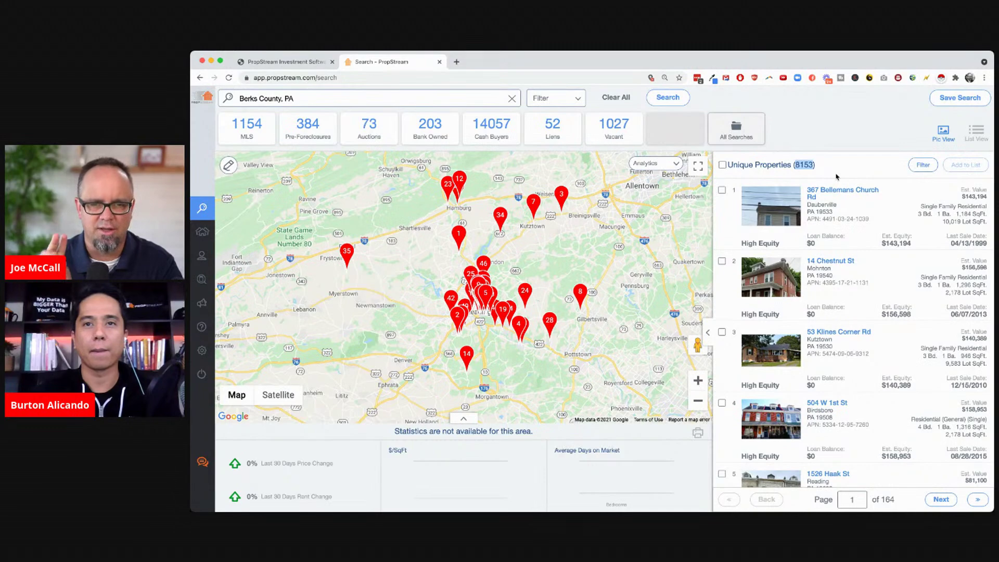
# Raise the minimum years of ownership to 10, cutting results to 6195 properties
pyautogui.click(554, 100)
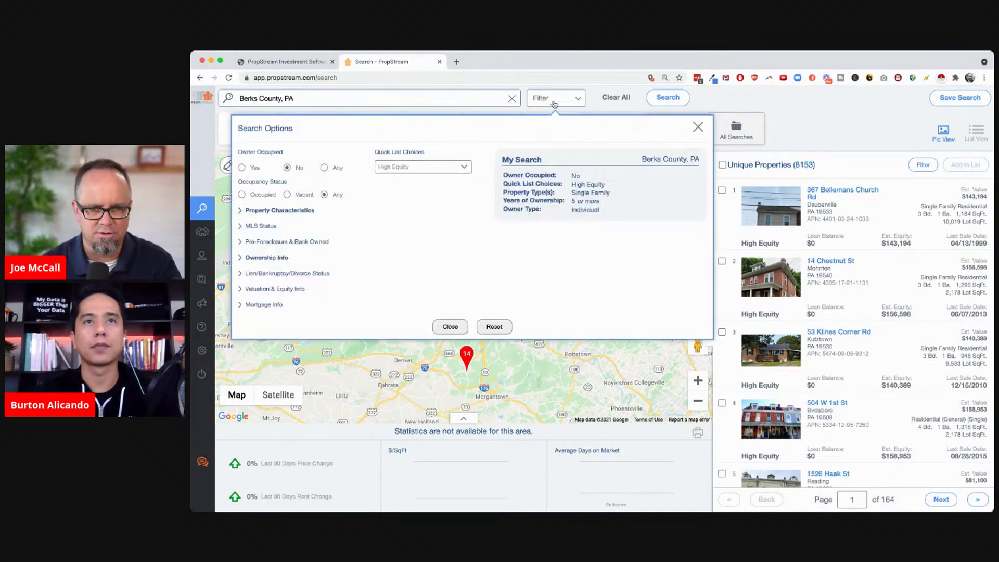
pyautogui.click(269, 258)
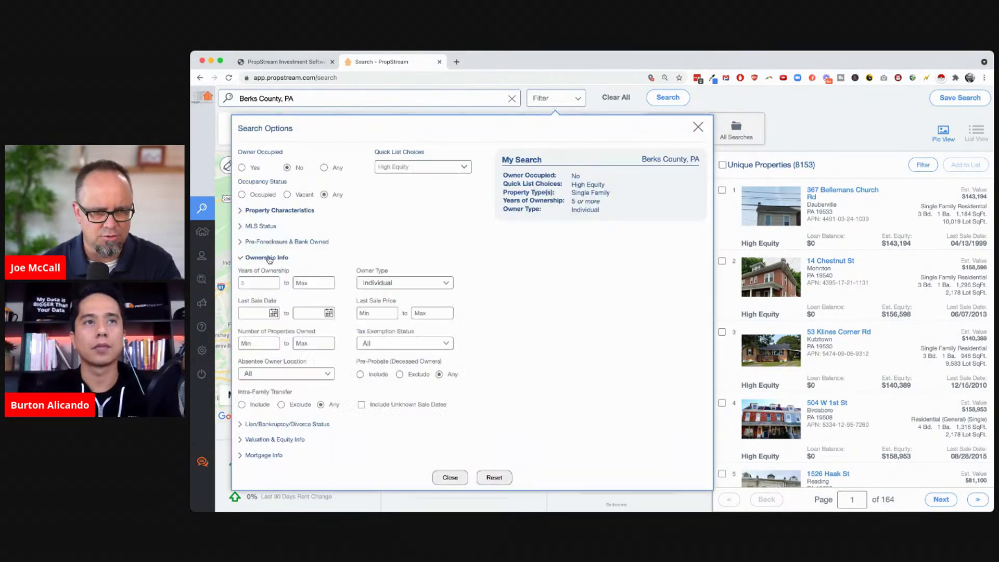
pyautogui.click(257, 288)
pyautogui.write('10')
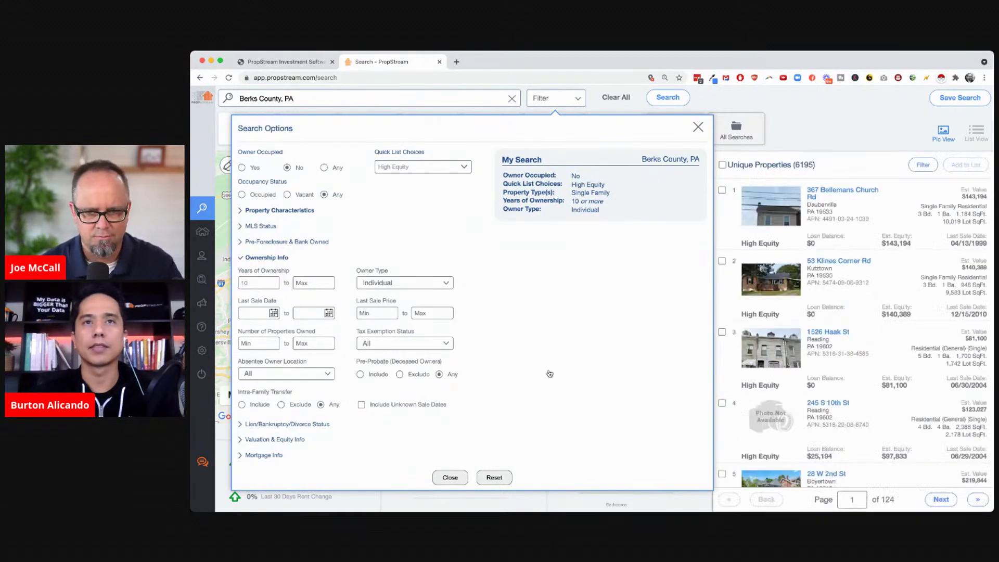
pyautogui.click(449, 477)
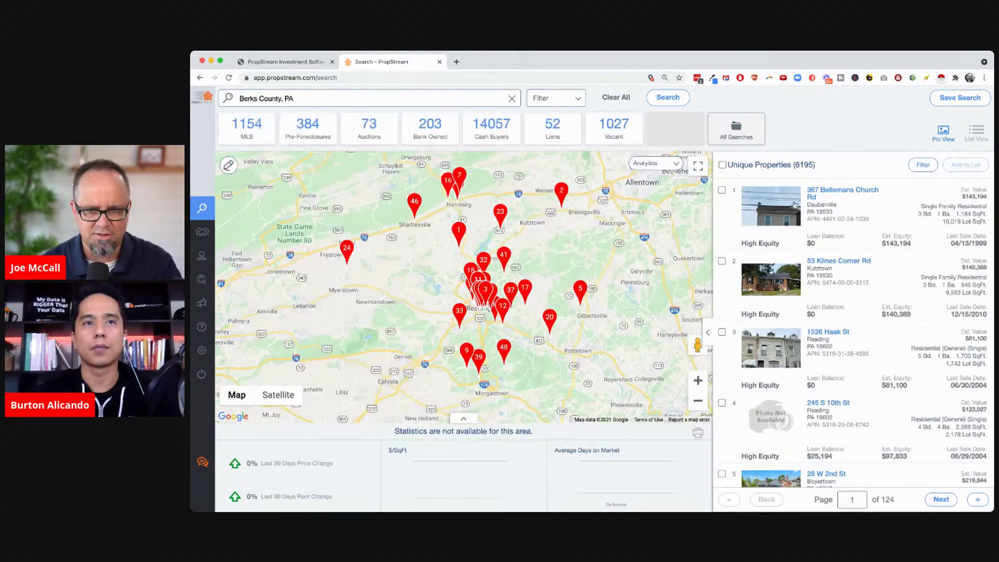
pyautogui.doubleClick(803, 166)
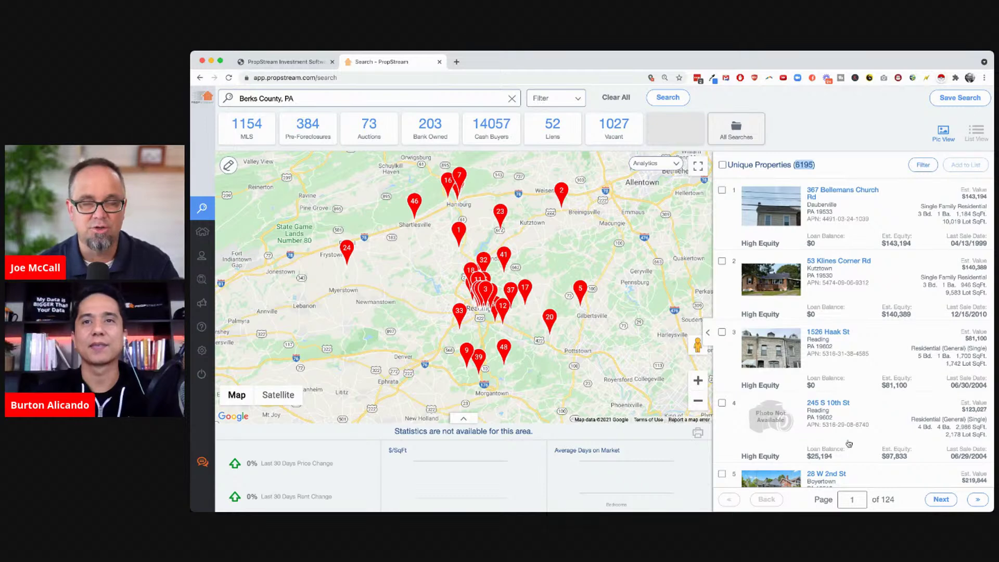
# Scroll through the 6195 high-equity results and bring up Search Options again
pyautogui.scroll(-5, 849, 444)
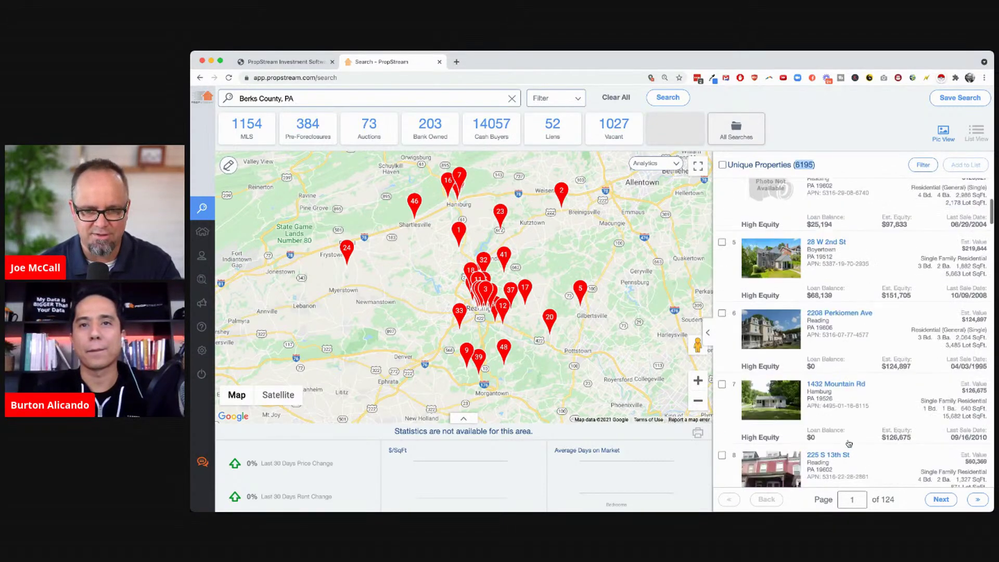
pyautogui.scroll(1, 849, 443)
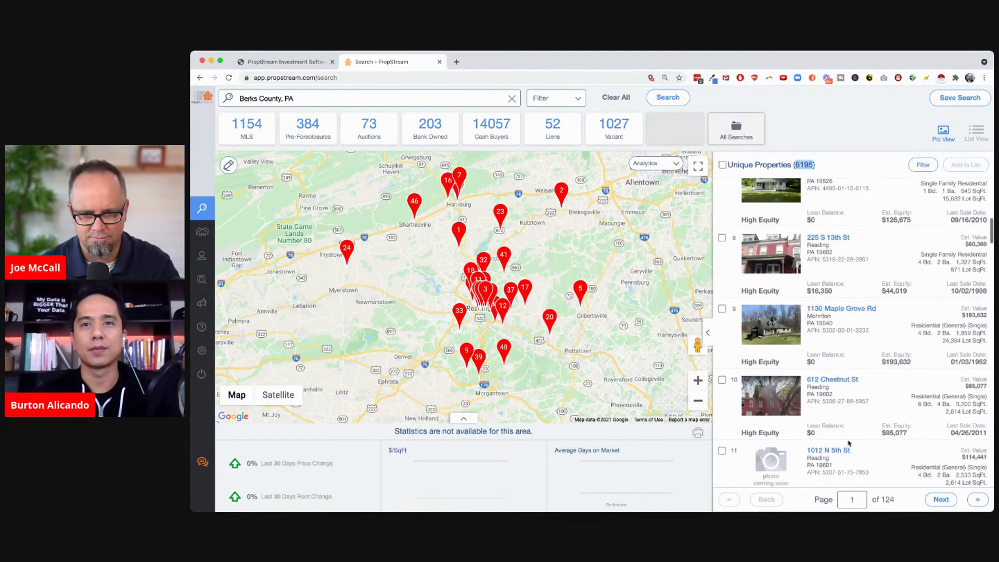
pyautogui.scroll(5, 849, 443)
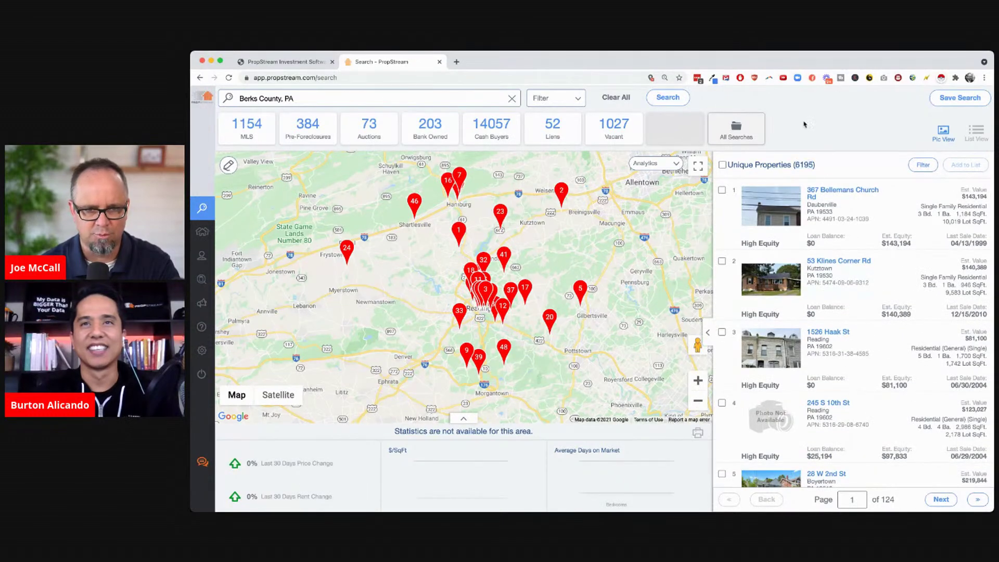
pyautogui.click(546, 100)
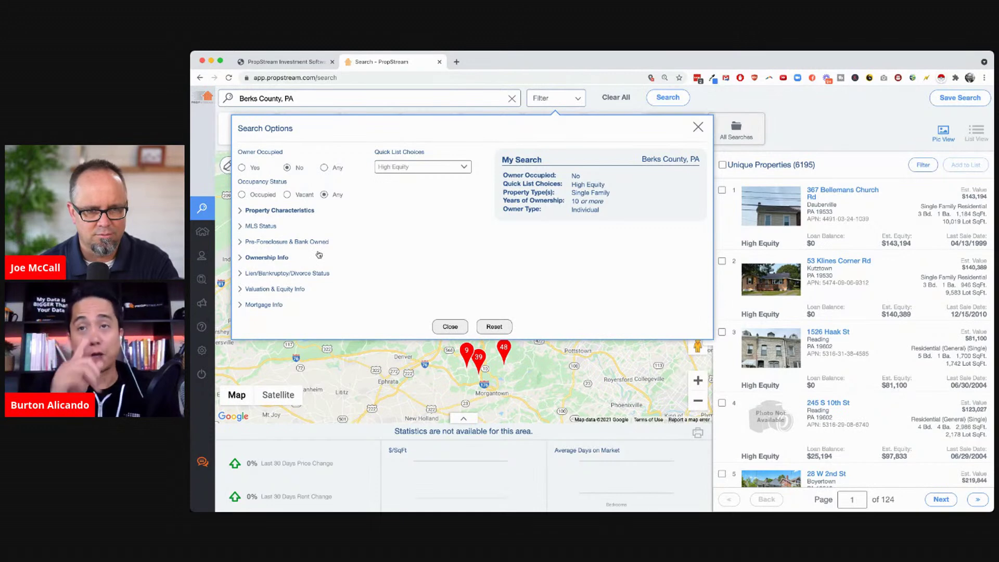
# Reset all criteria and set MLS Status On Market to No, returning 161,845 properties
pyautogui.click(494, 326)
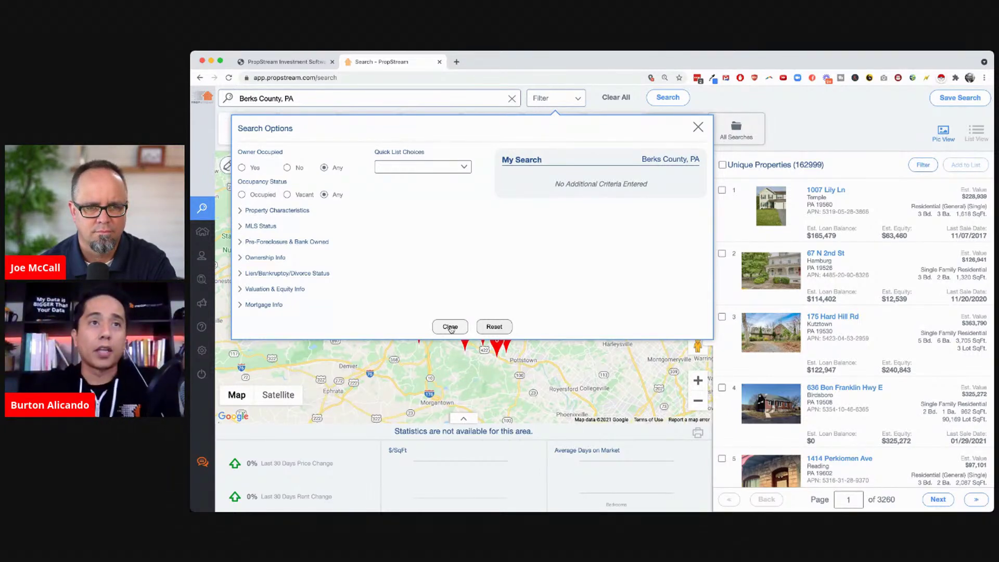
pyautogui.click(254, 227)
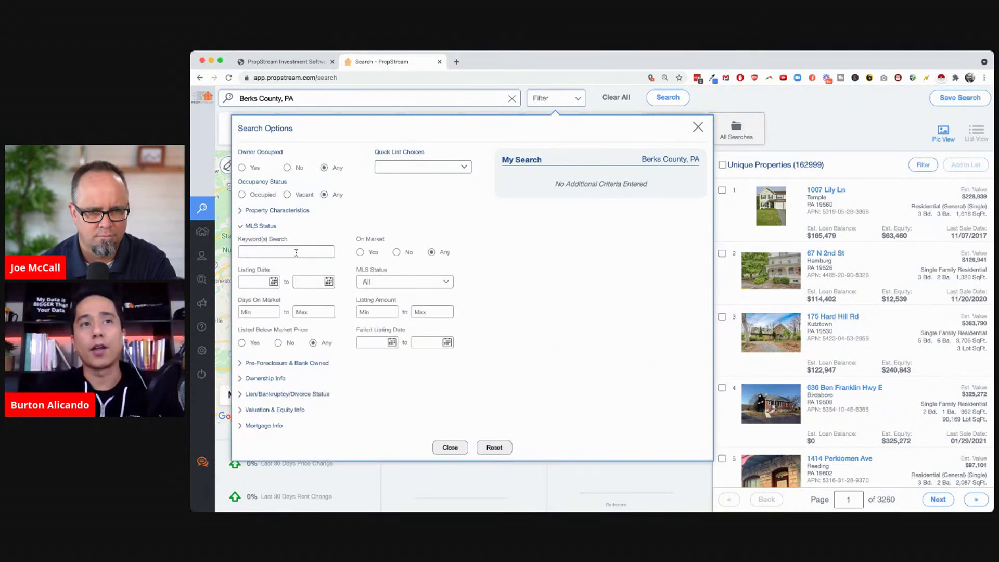
pyautogui.click(399, 253)
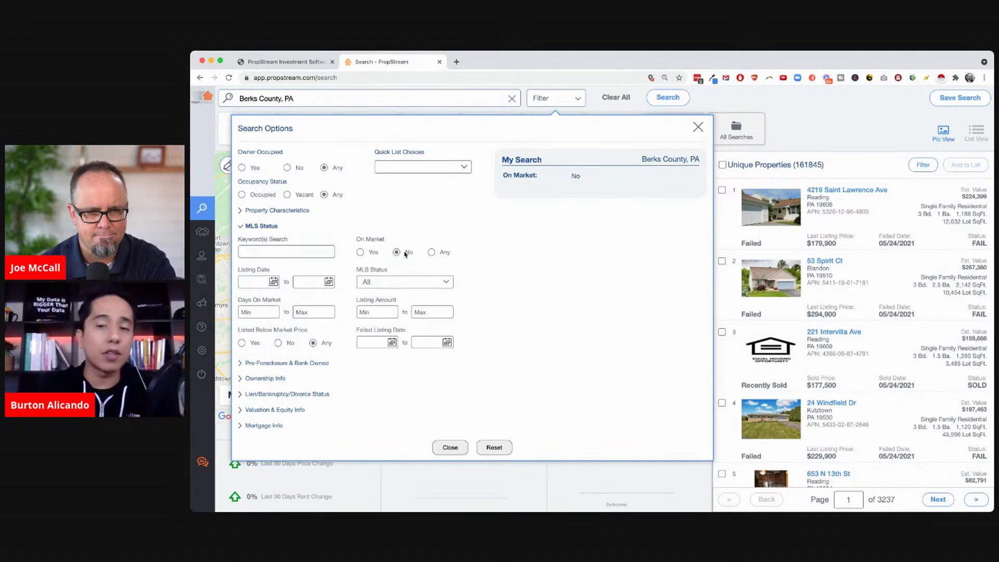
pyautogui.click(268, 410)
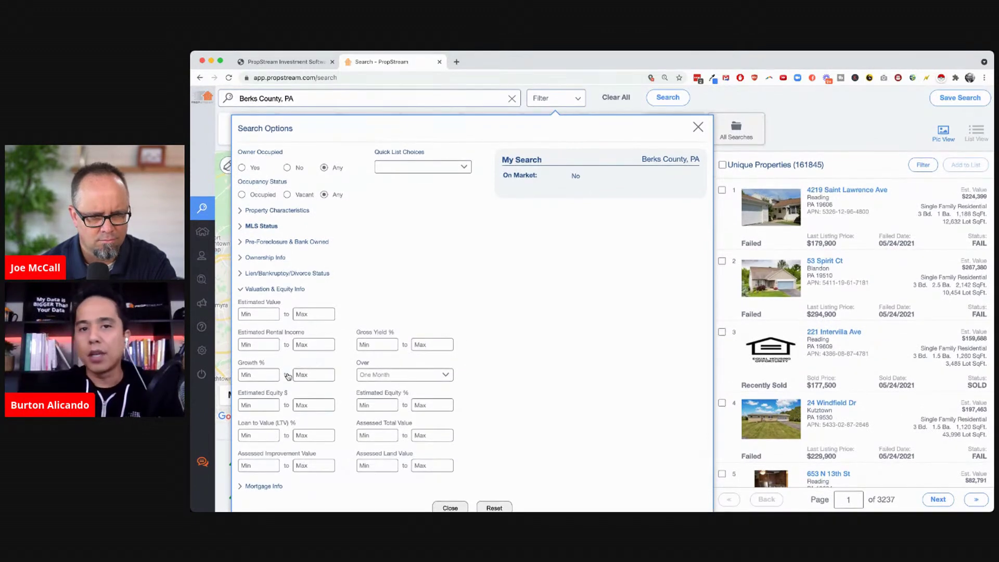
# Add 50% minimum estimated equity, 10+ years of ownership and Individual owner type, leaving 50,410 properties
pyautogui.click(373, 405)
pyautogui.write('50')
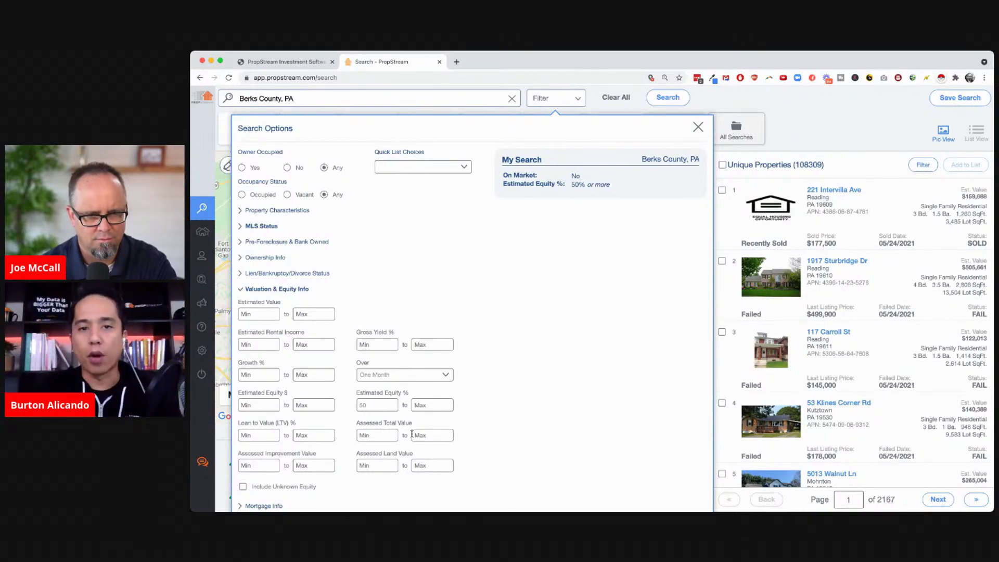
pyautogui.click(264, 258)
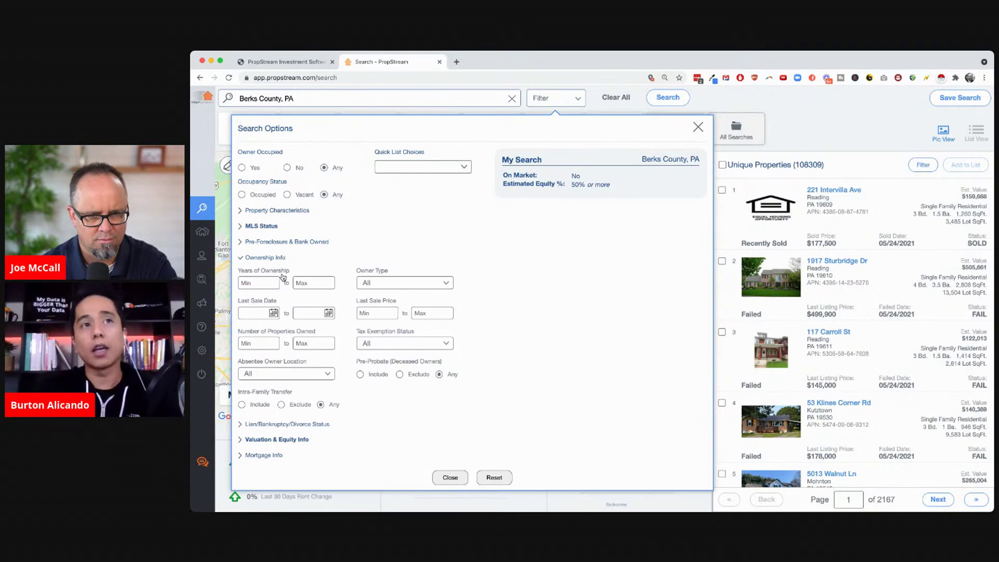
pyautogui.scroll(-1, 487, 390)
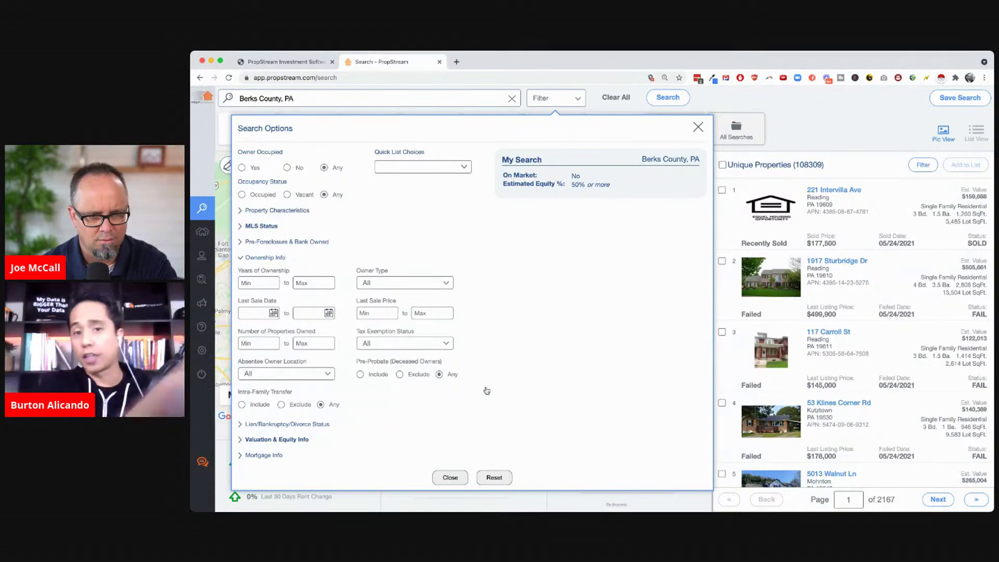
pyautogui.click(258, 281)
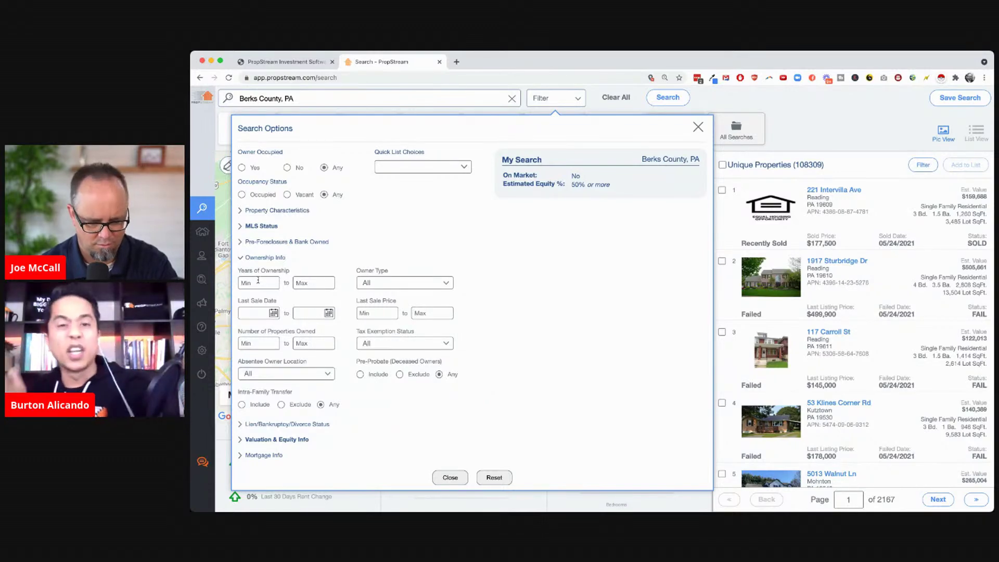
pyautogui.write('10')
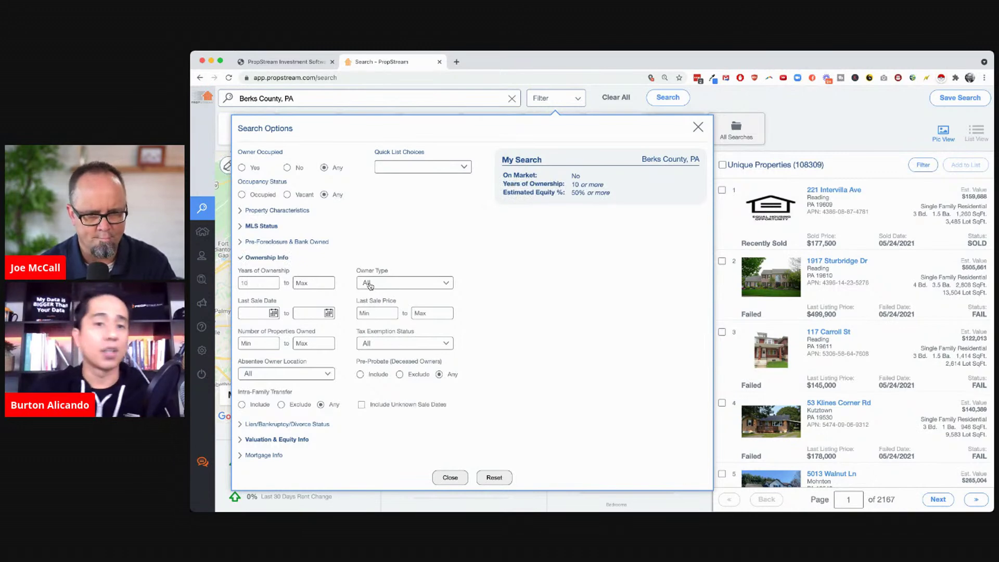
pyautogui.click(367, 282)
pyautogui.click(411, 302)
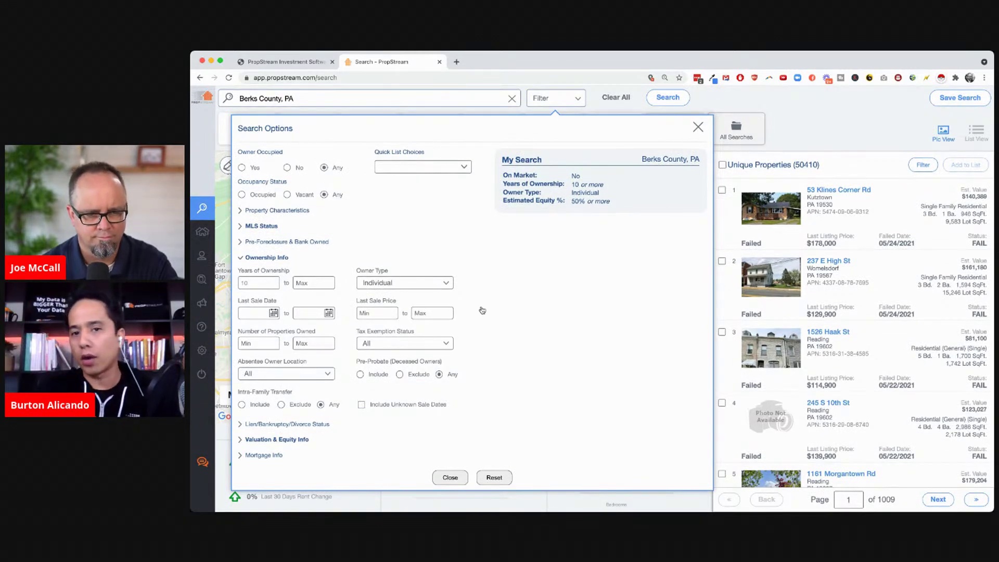
# Add Single Family property type, 3 bedrooms minimum and 1 bathroom maximum, leaving 11,405 properties
pyautogui.click(263, 424)
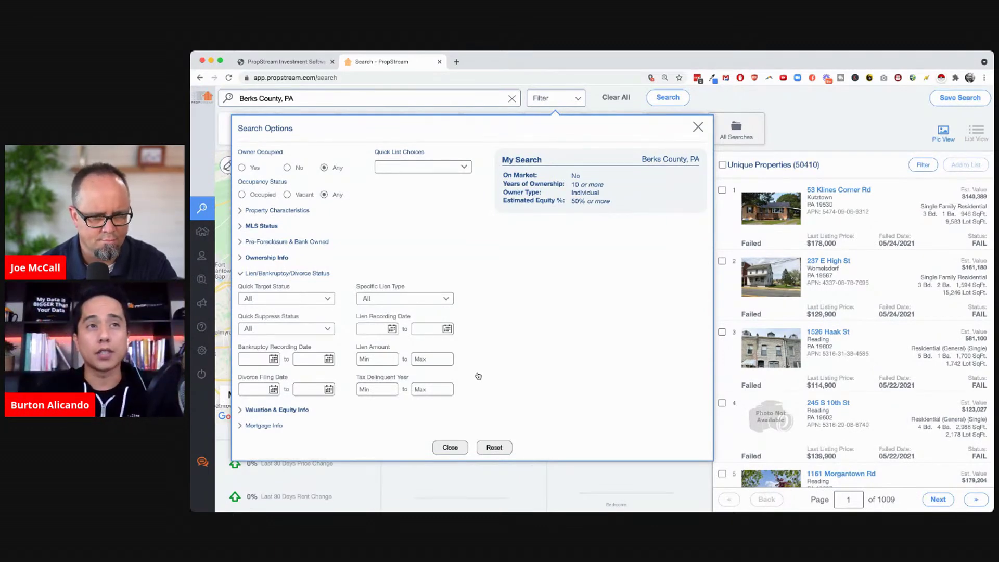
pyautogui.click(285, 212)
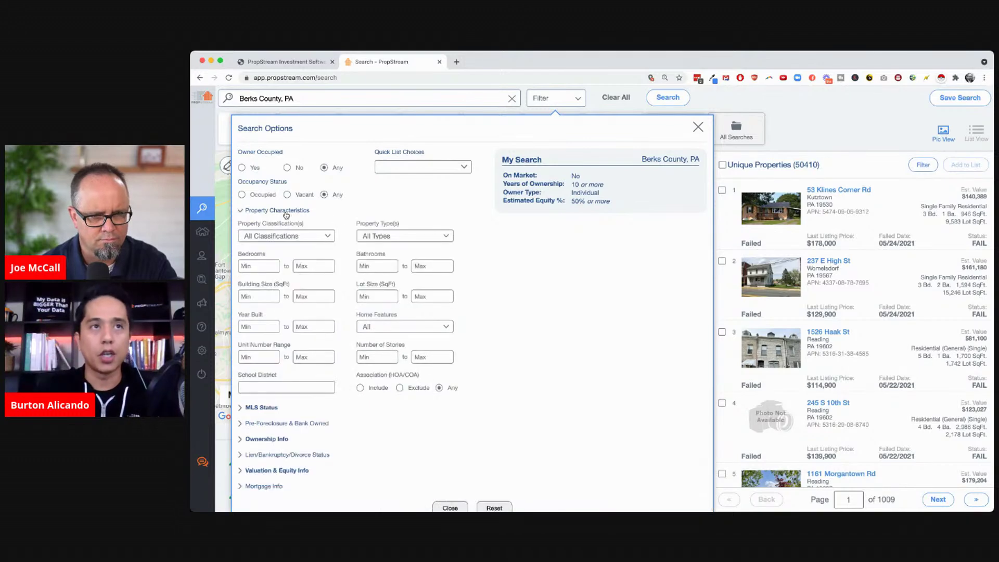
pyautogui.click(364, 236)
pyautogui.click(332, 271)
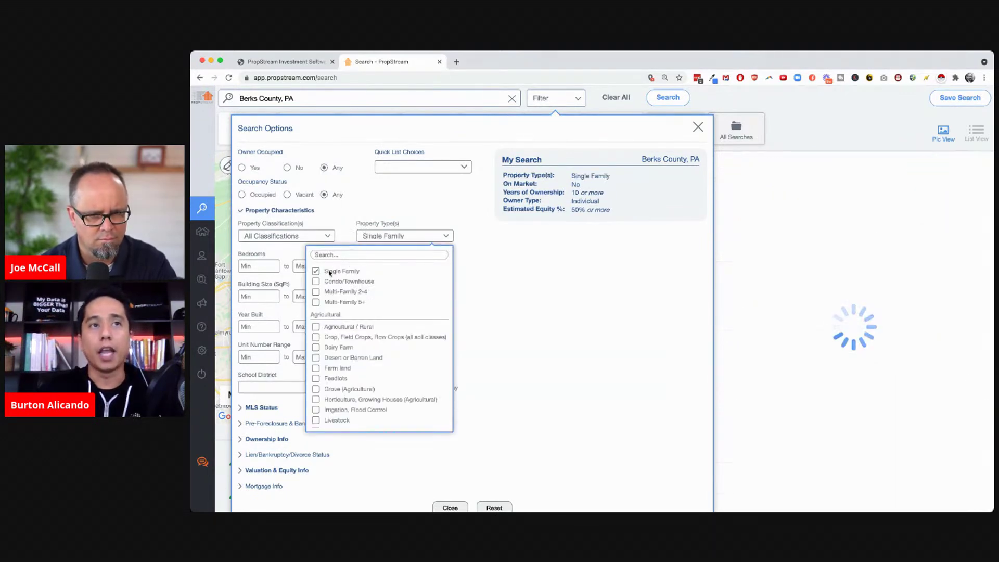
pyautogui.click(472, 280)
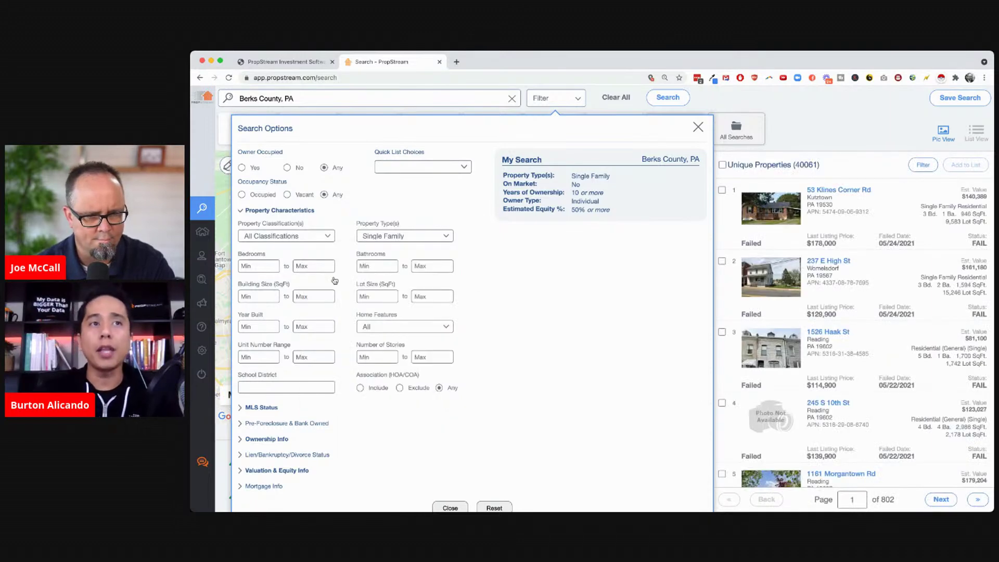
pyautogui.click(257, 264)
pyautogui.write('3')
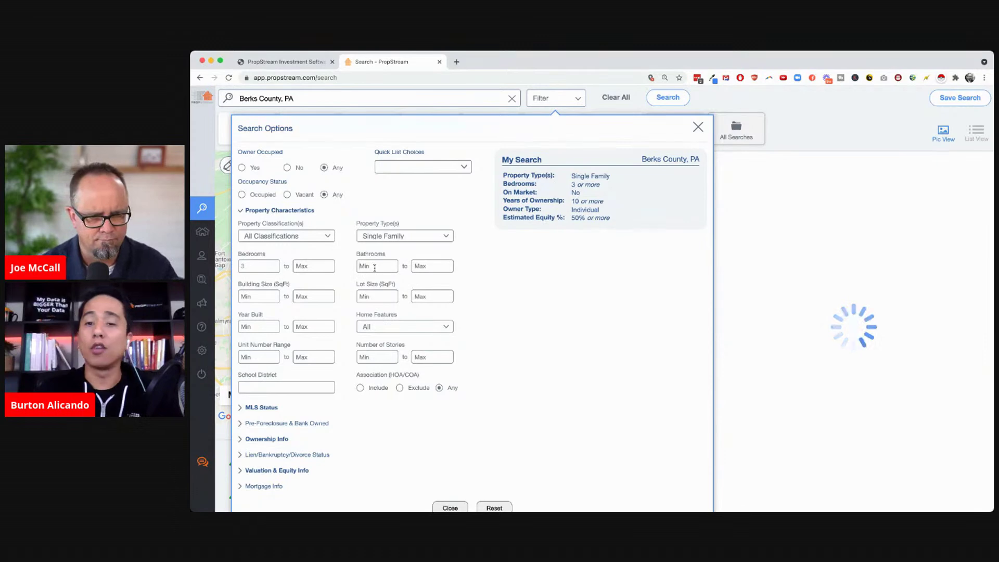
pyautogui.click(425, 266)
pyautogui.write('1')
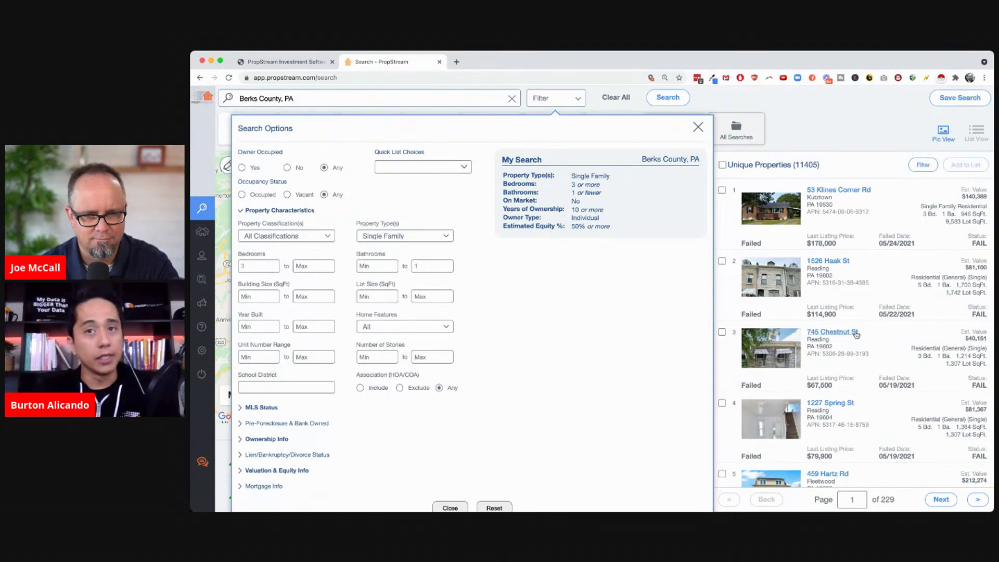
pyautogui.scroll(-5, 856, 334)
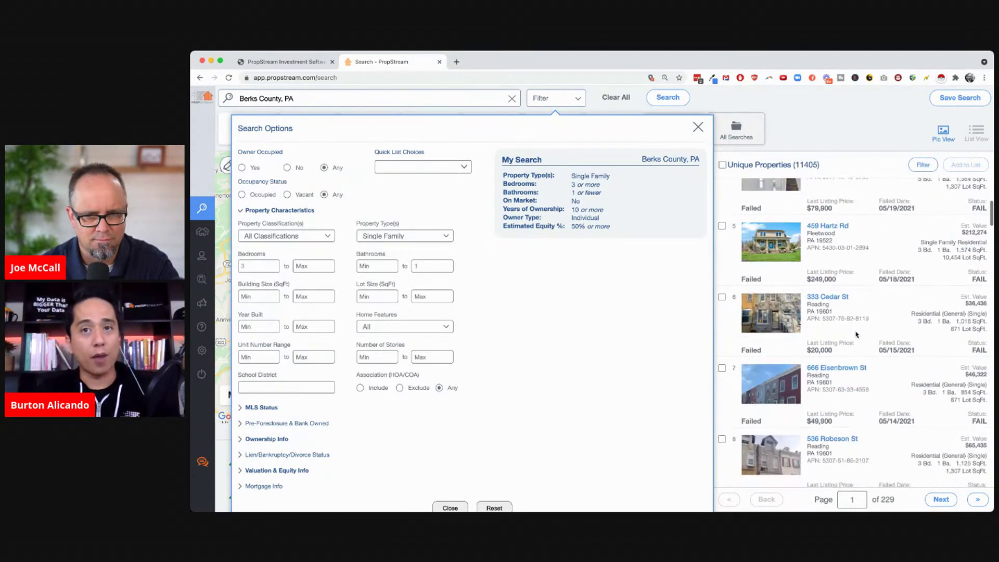
pyautogui.scroll(-2, 856, 334)
pyautogui.scroll(-5, 856, 333)
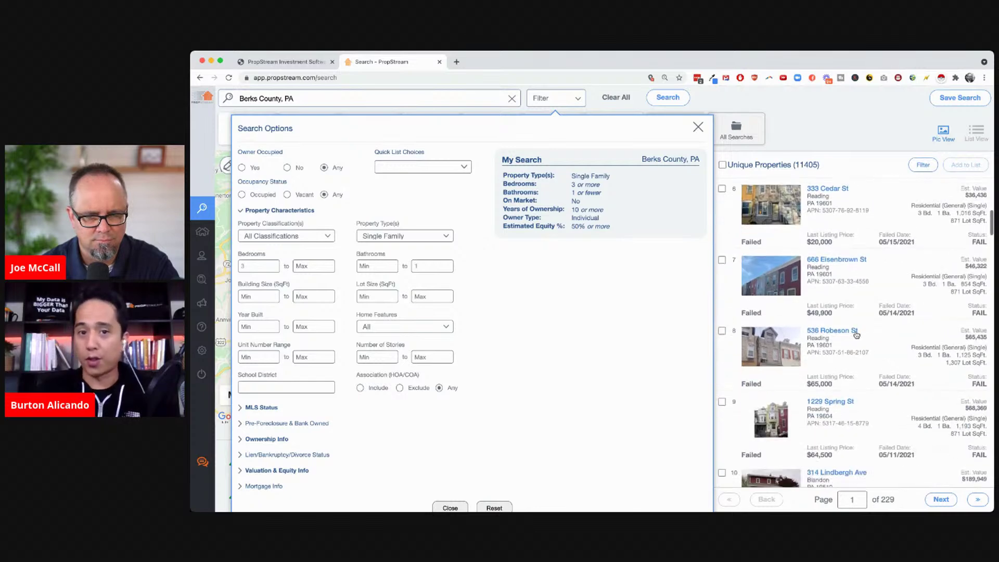
pyautogui.scroll(-3, 856, 334)
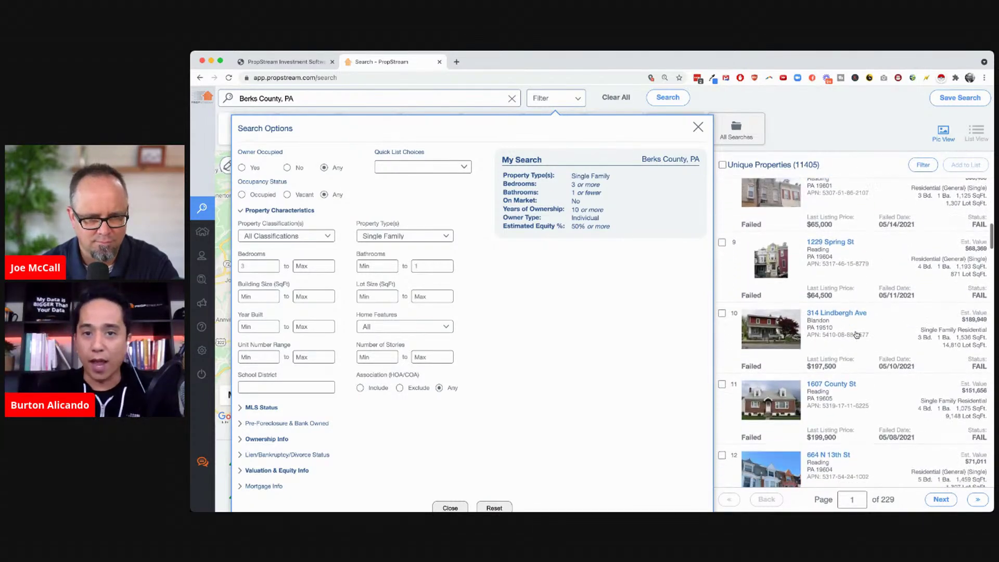
pyautogui.scroll(10, 856, 335)
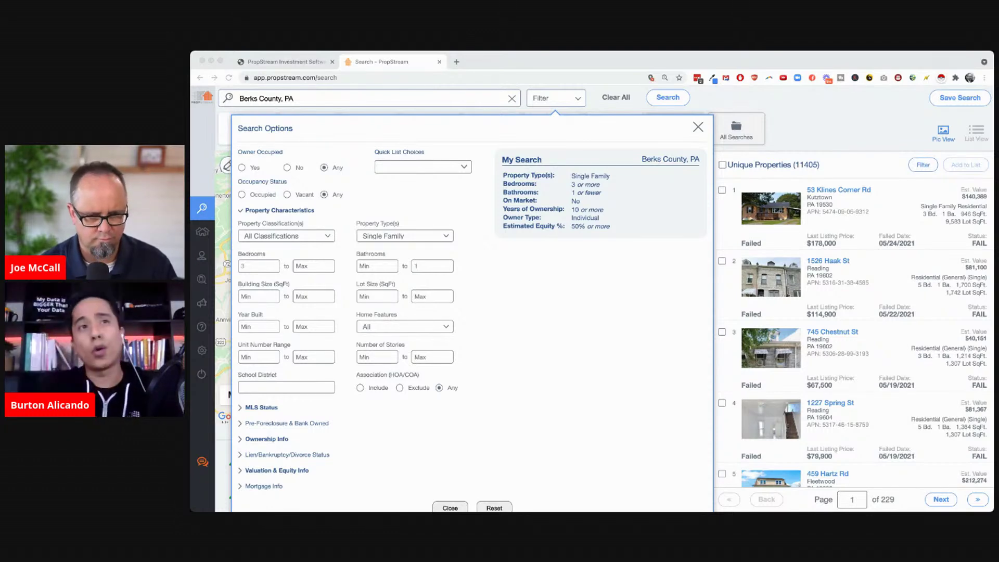
pyautogui.click(453, 393)
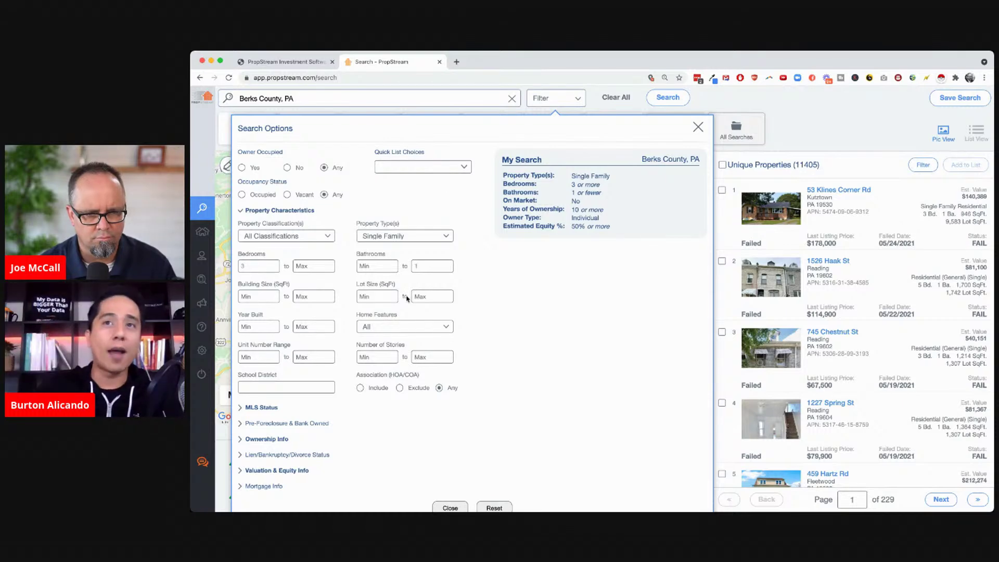
pyautogui.click(401, 203)
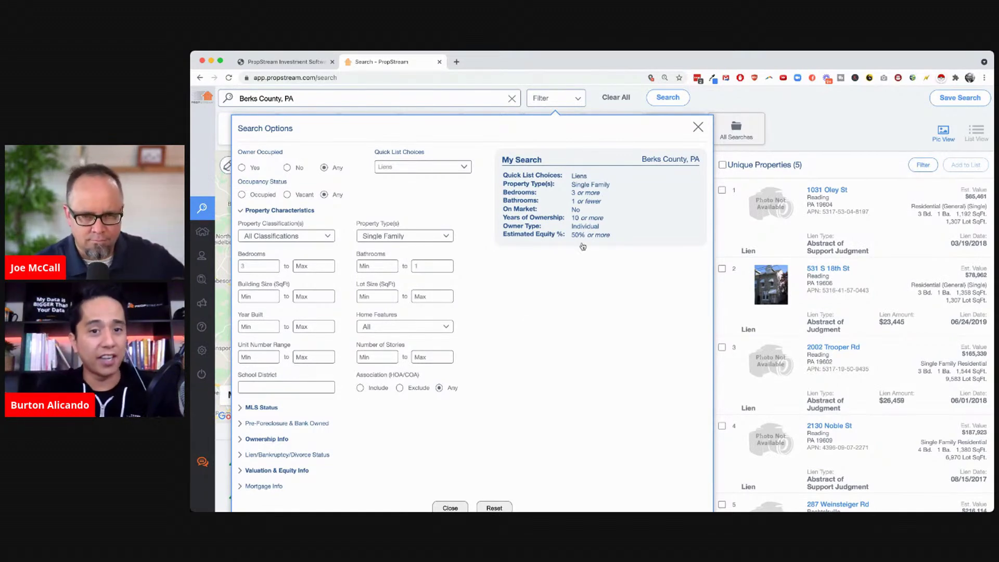
pyautogui.moveTo(696, 179)
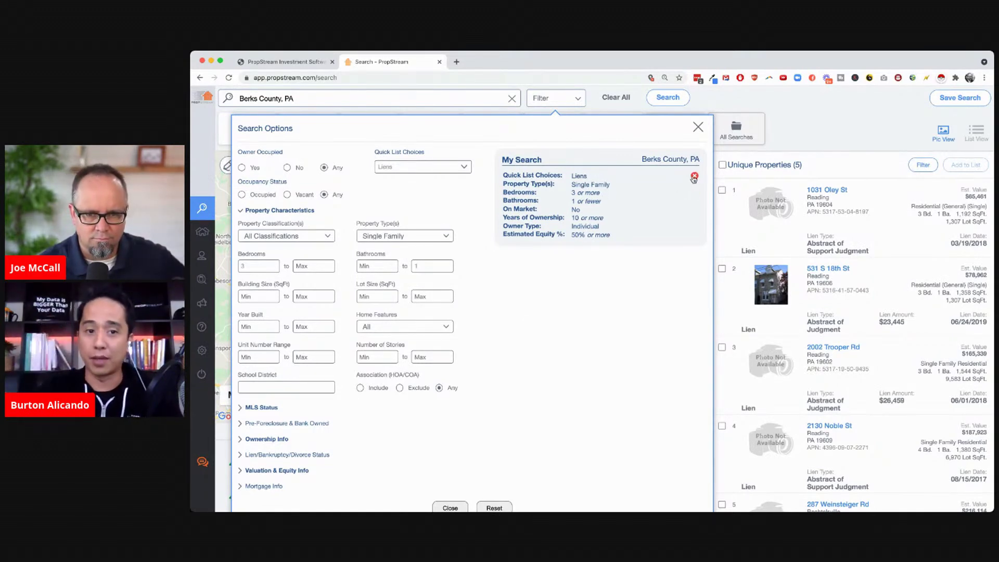
pyautogui.click(694, 176)
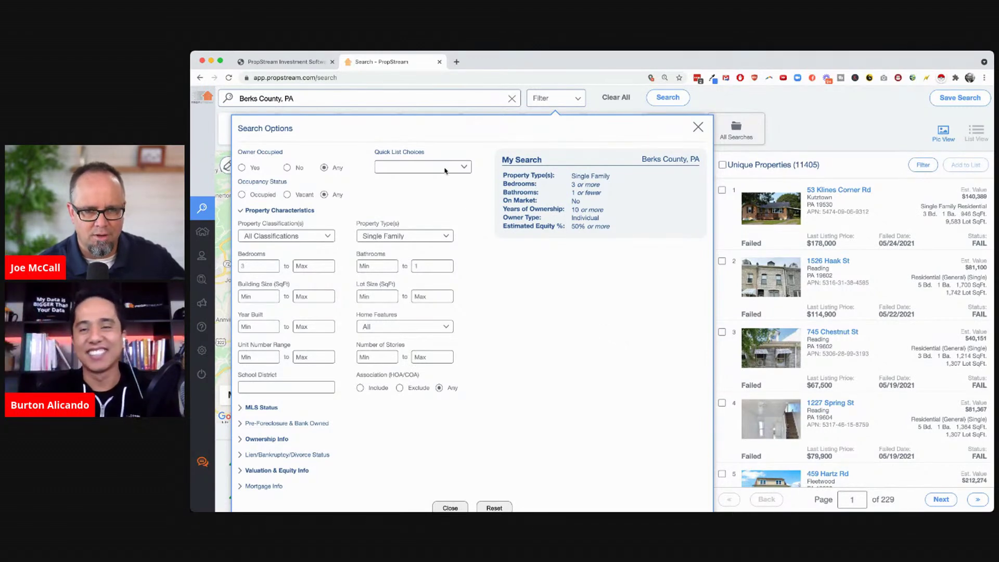
# Reset and search Pre-Probate (Deceased Owners) with 10+ years owned and 50%+ equity, yielding 3008 properties
pyautogui.click(489, 506)
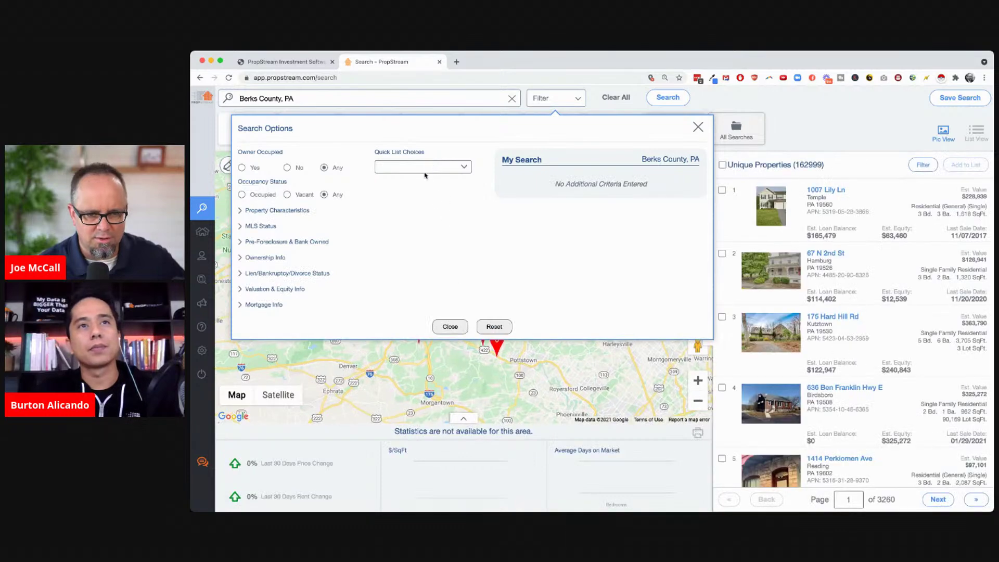
pyautogui.click(432, 358)
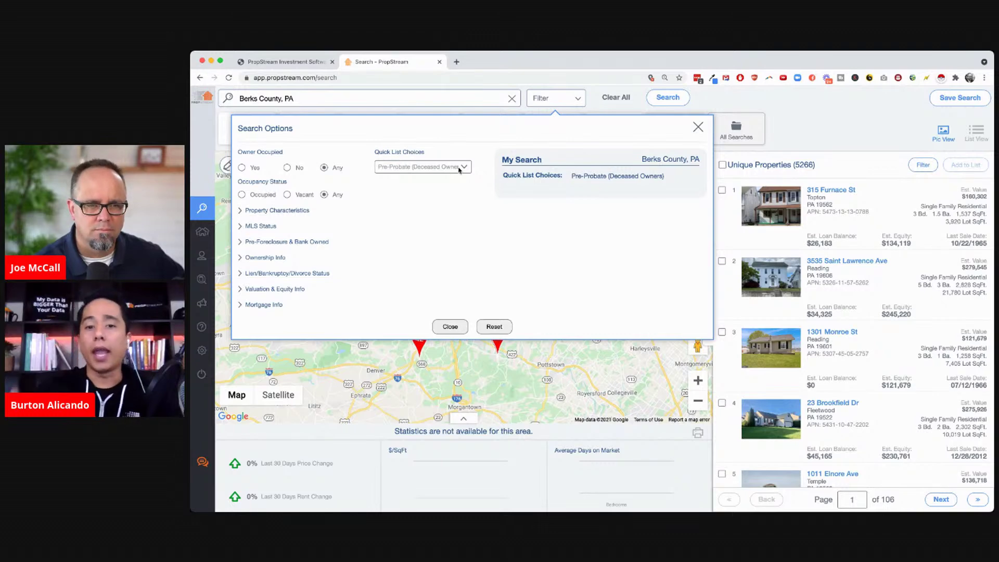
pyautogui.click(264, 258)
pyautogui.click(255, 282)
pyautogui.write('10')
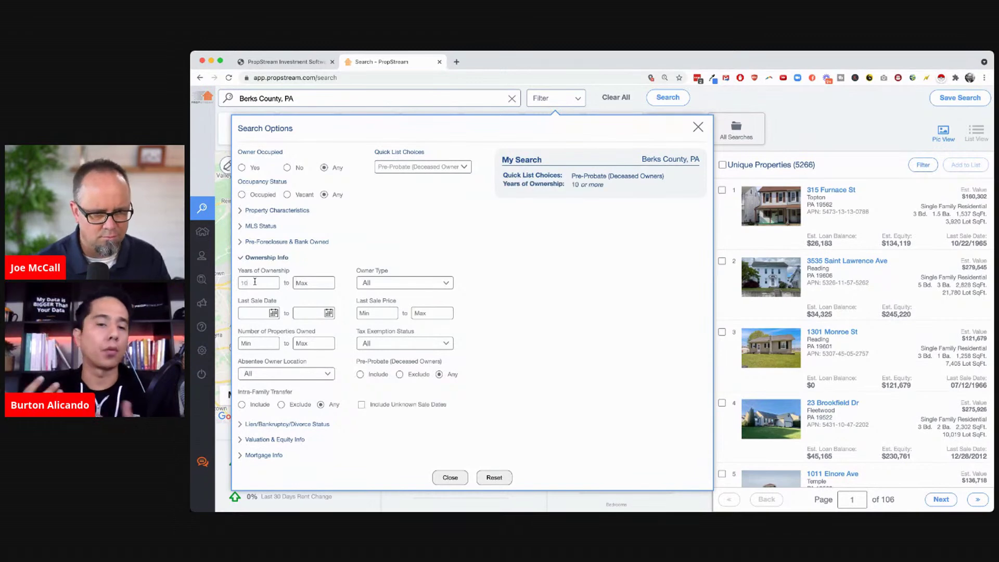
pyautogui.click(284, 440)
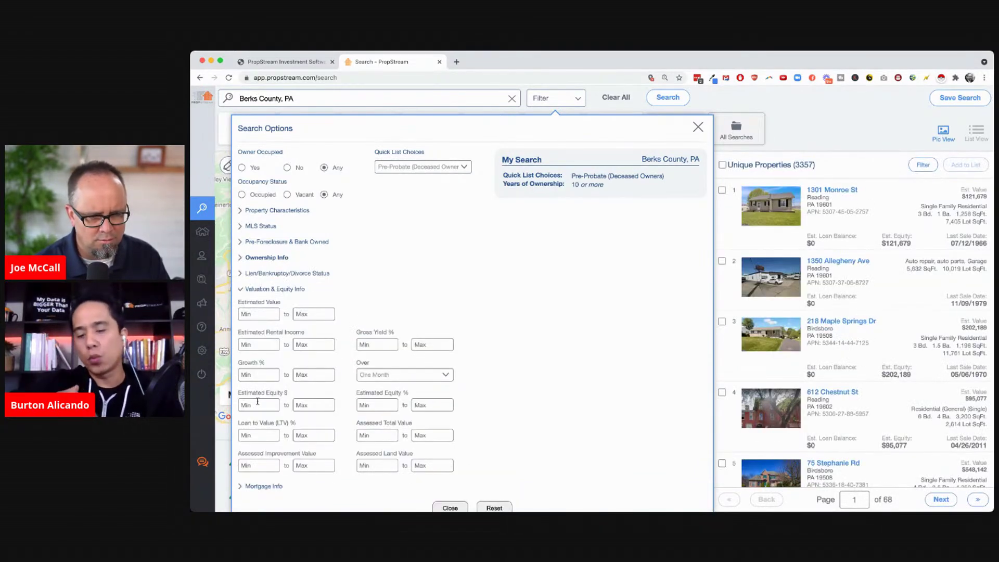
pyautogui.click(377, 404)
pyautogui.write('50')
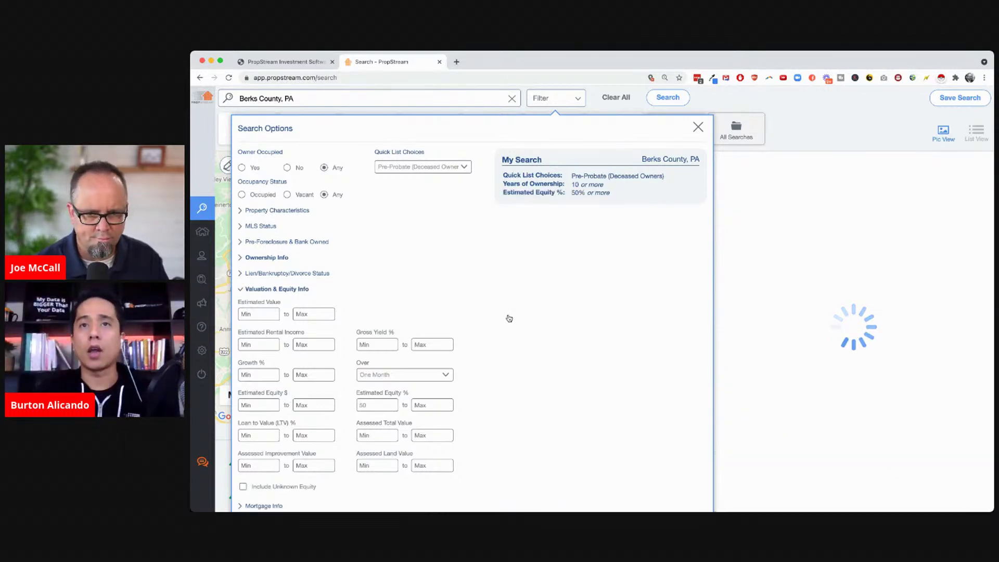
# Limit the Berks County results to Single Family homes
pyautogui.click(291, 210)
pyautogui.click(381, 239)
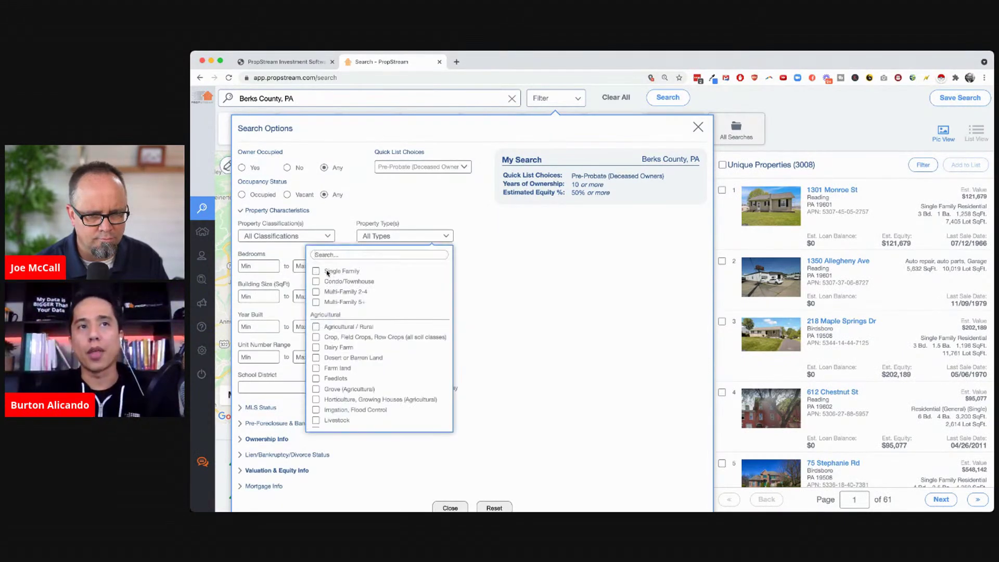
pyautogui.click(327, 271)
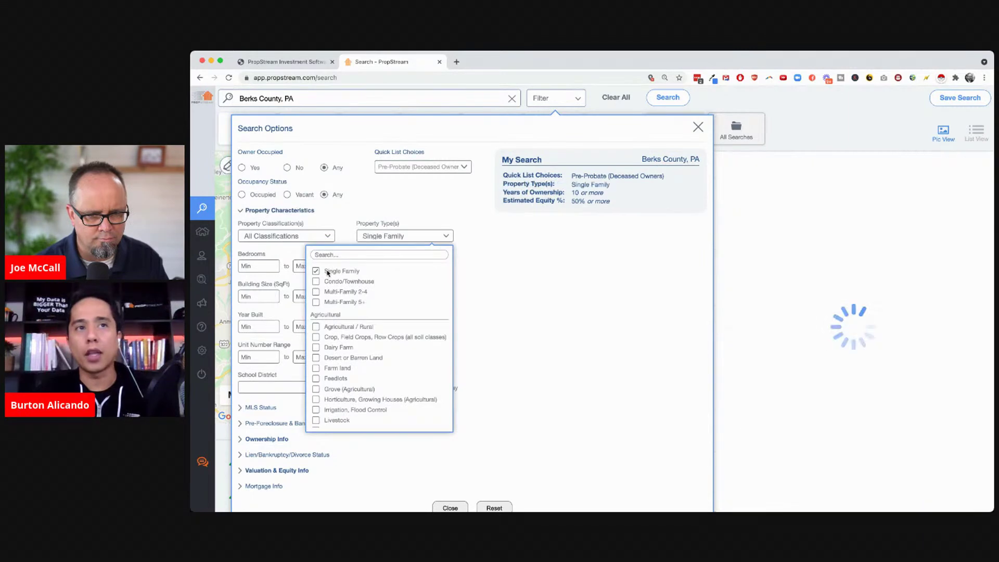
pyautogui.click(492, 279)
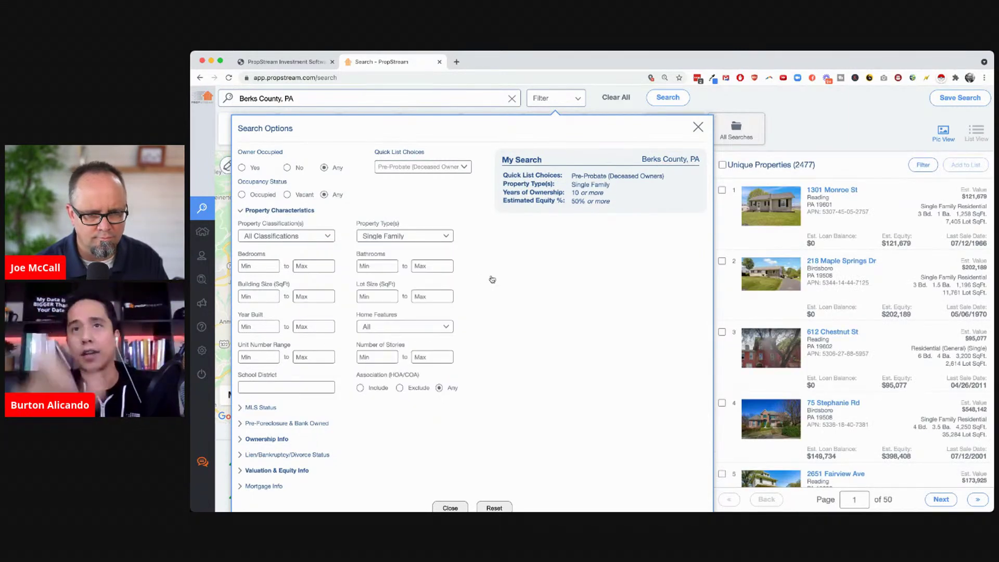
# Restrict the results to properties not on the market and view them
pyautogui.click(258, 408)
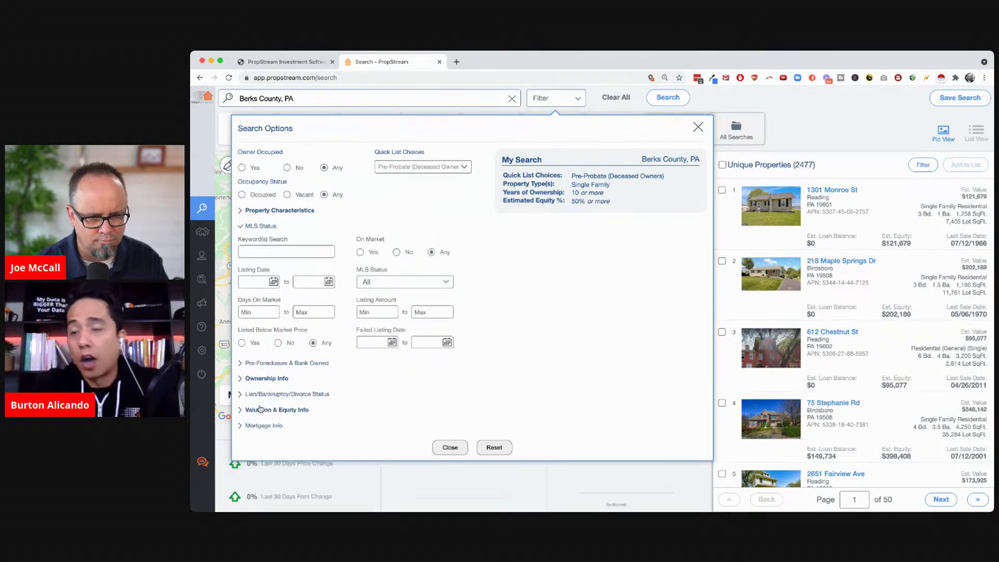
pyautogui.click(397, 252)
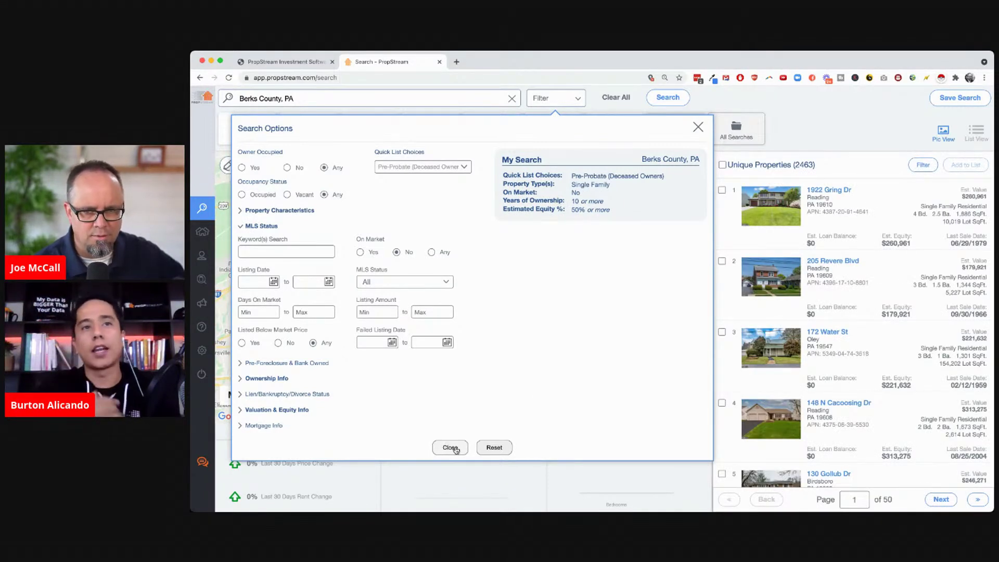
pyautogui.click(451, 448)
# Filter MLS status to failed listings, then reset all search criteria to none
pyautogui.click(548, 102)
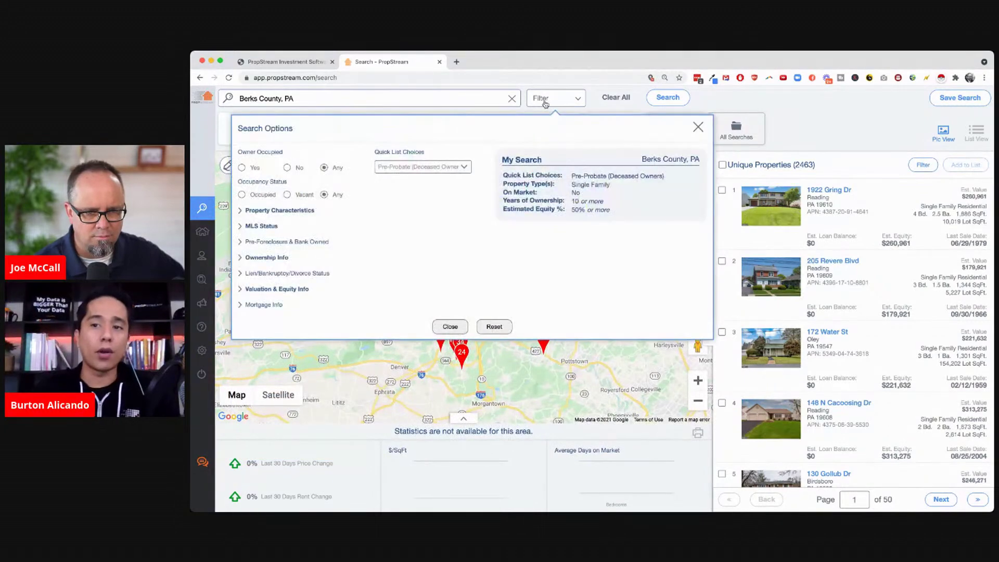
pyautogui.click(271, 227)
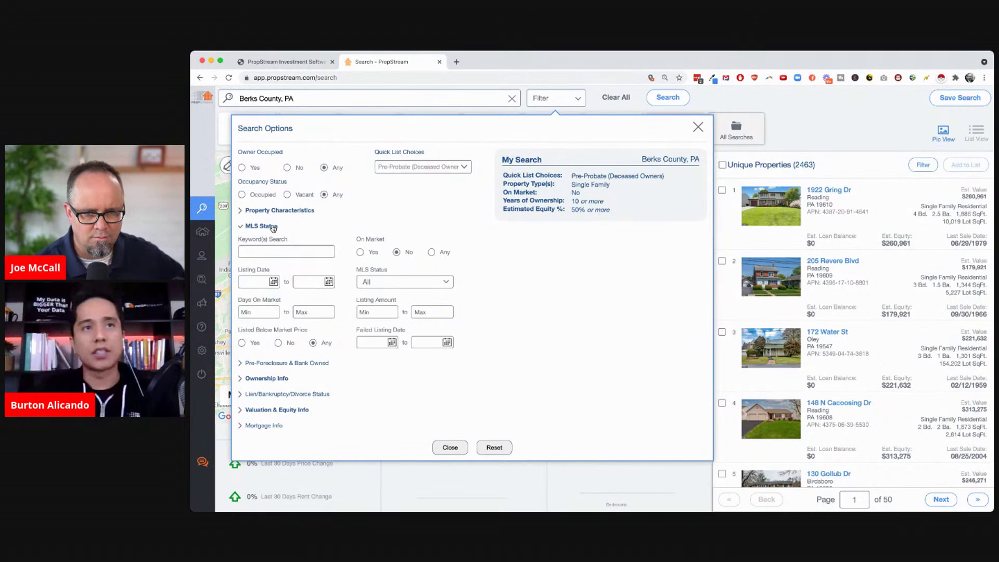
pyautogui.click(387, 282)
pyautogui.click(410, 322)
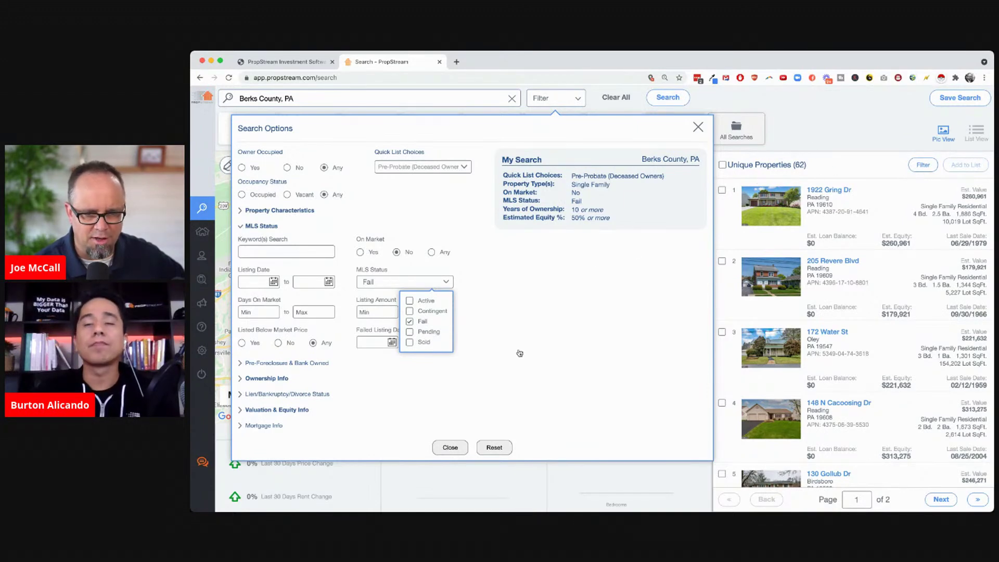
pyautogui.click(475, 360)
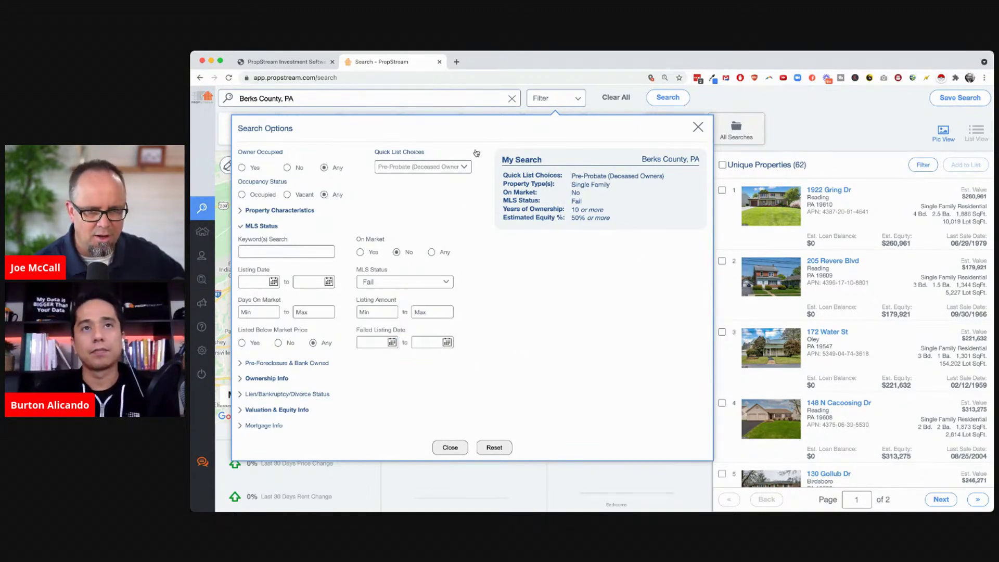
pyautogui.click(495, 449)
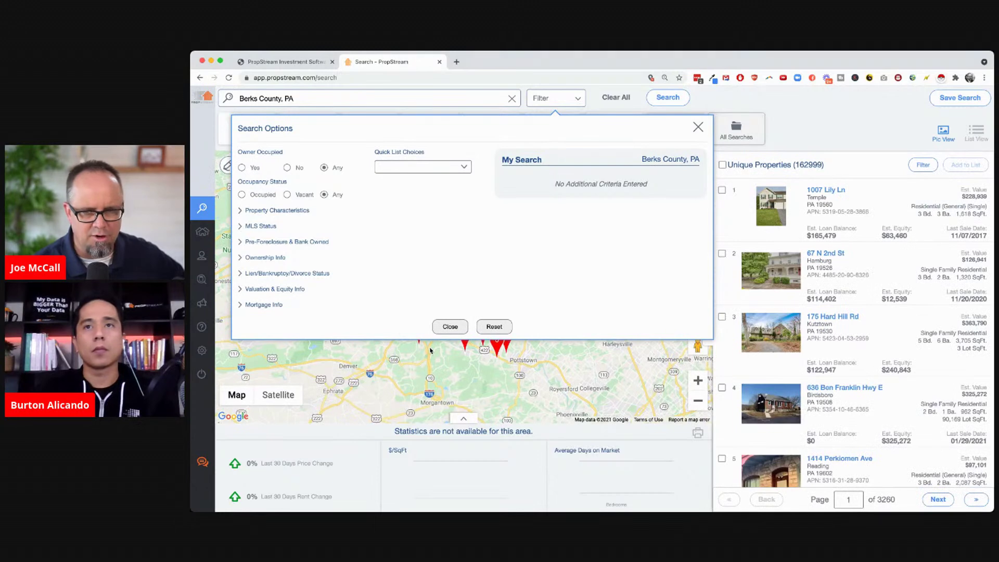
# Try the Zombie Properties, Tired Landlords and Vacant Land quick lists, ending on Senior Owners (39,264 properties)
pyautogui.click(430, 350)
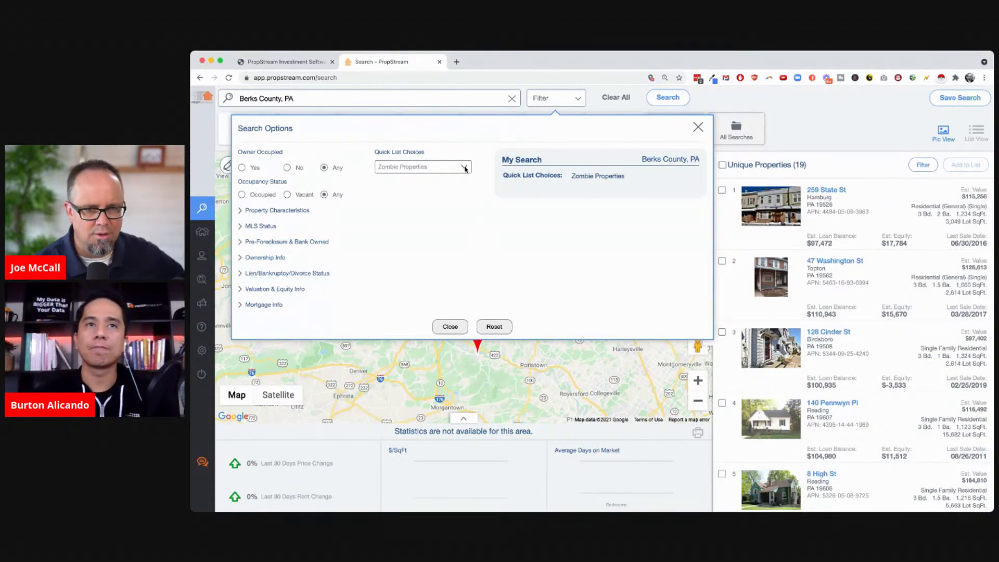
pyautogui.click(448, 156)
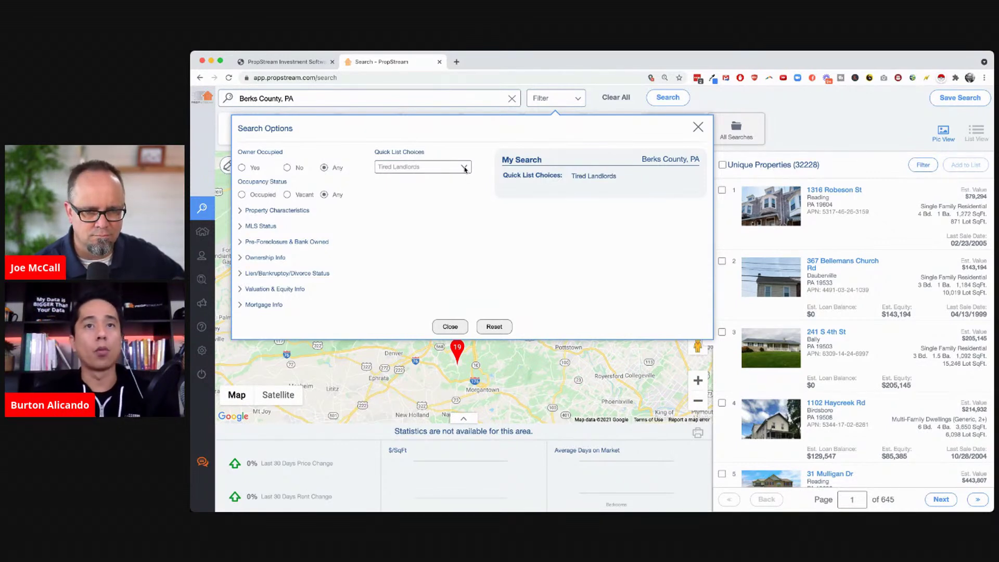
pyautogui.click(438, 161)
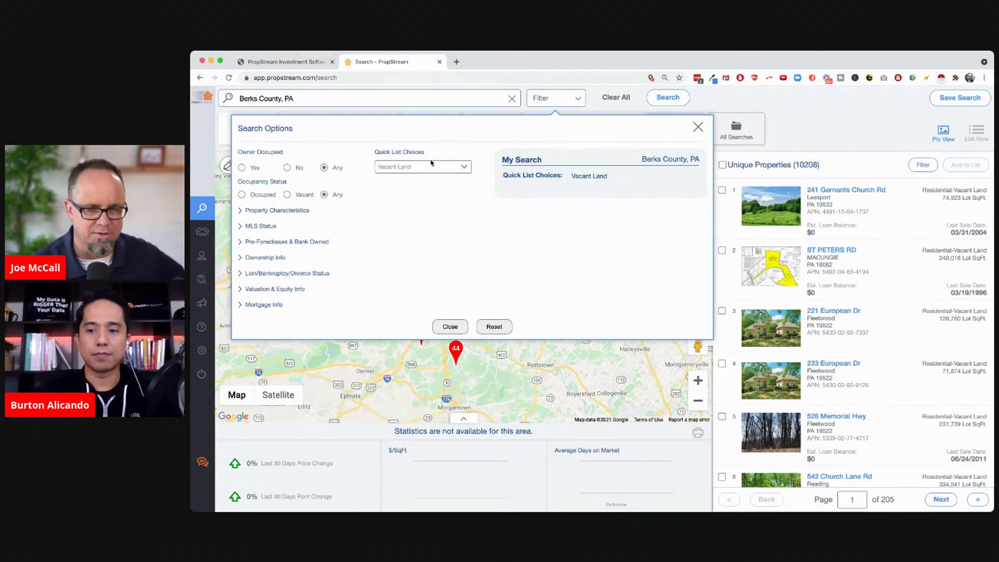
pyautogui.press('Up')
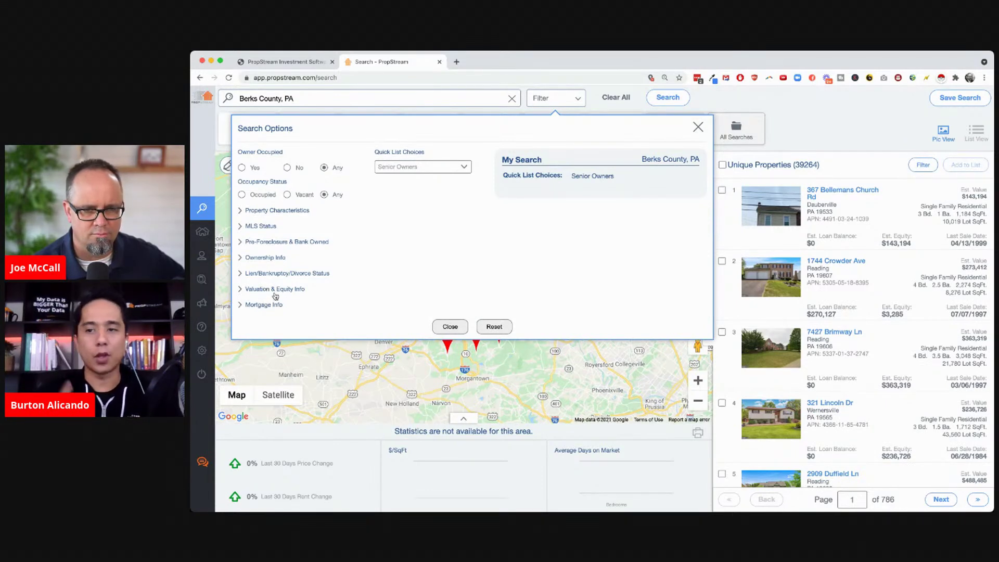
# Set the minimum estimated equity to 50%
pyautogui.click(283, 289)
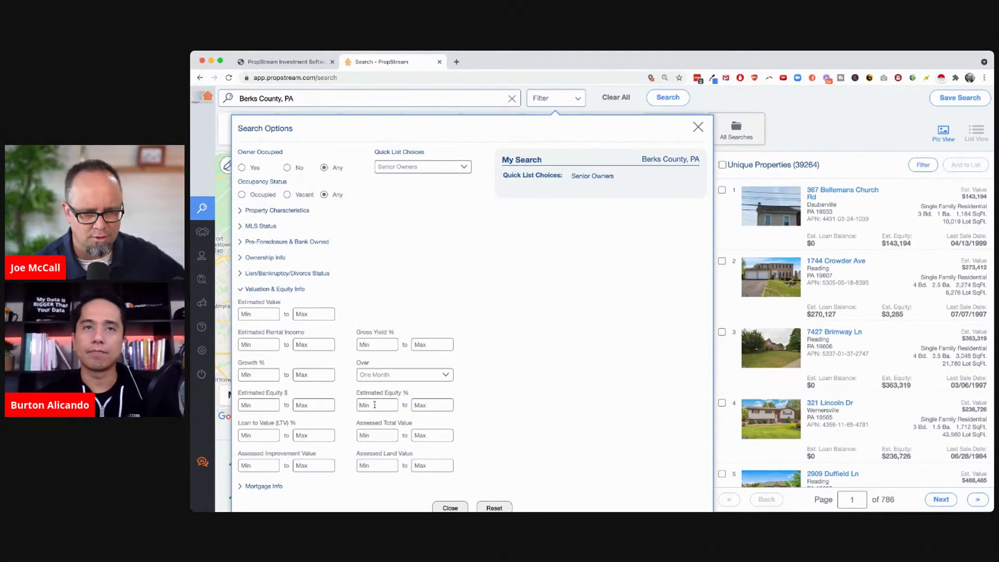
pyautogui.click(375, 405)
pyautogui.write('50')
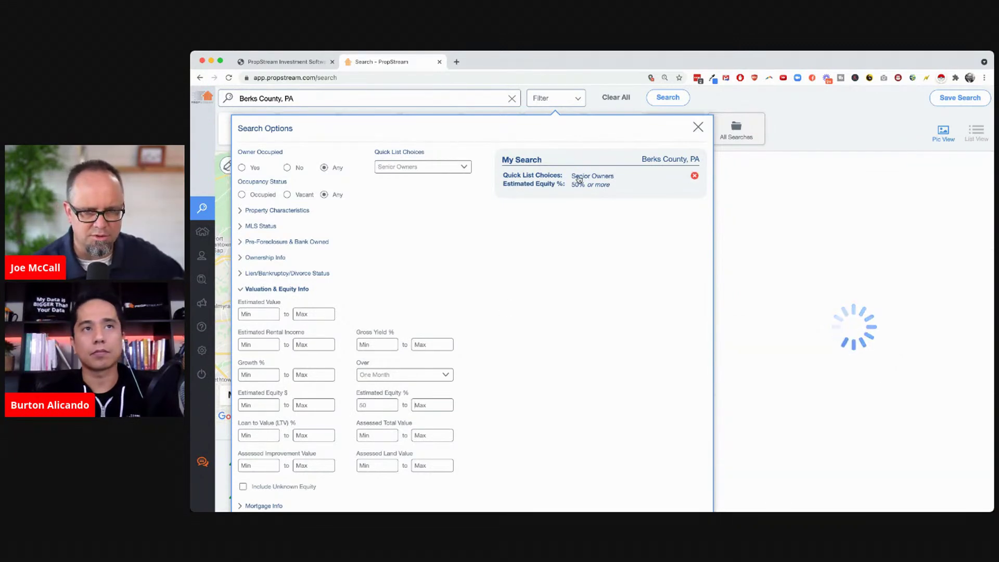
# Require a minimum of 15 years of ownership
pyautogui.click(258, 258)
pyautogui.click(255, 281)
pyautogui.write('15')
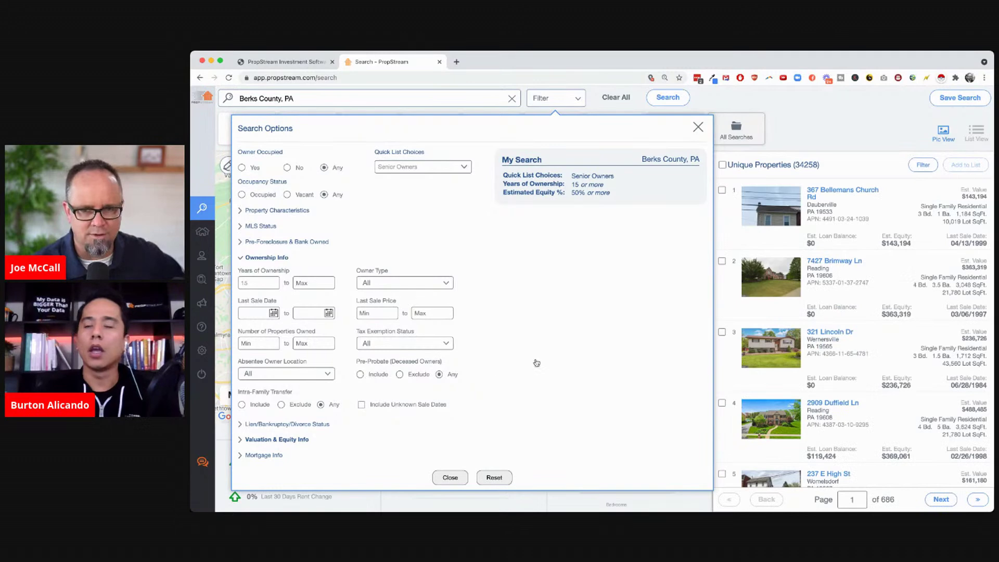
pyautogui.moveTo(226, 299)
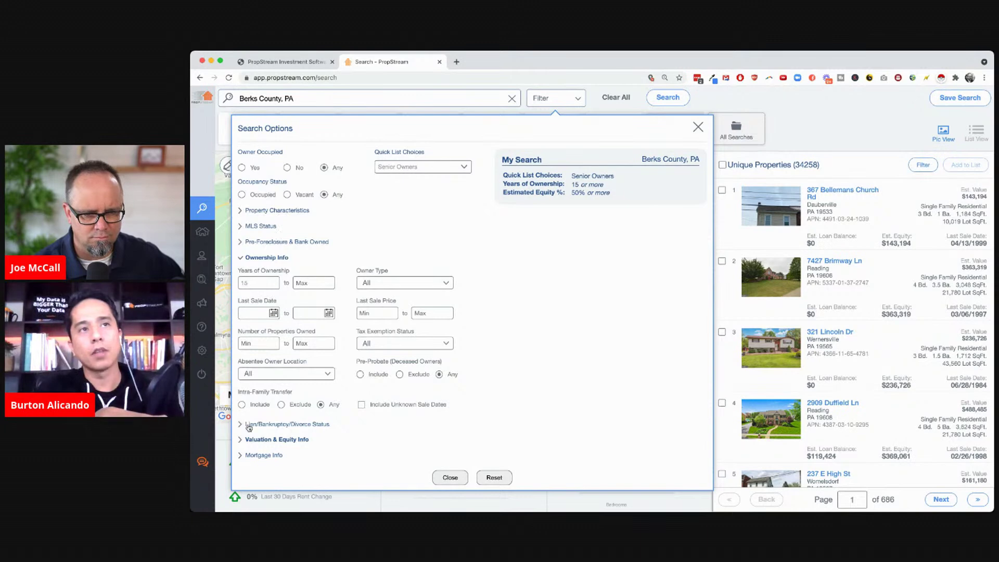
# Limit open mortgages to 1 or 2, narrowing Berks County results to 9,160 properties
pyautogui.click(258, 454)
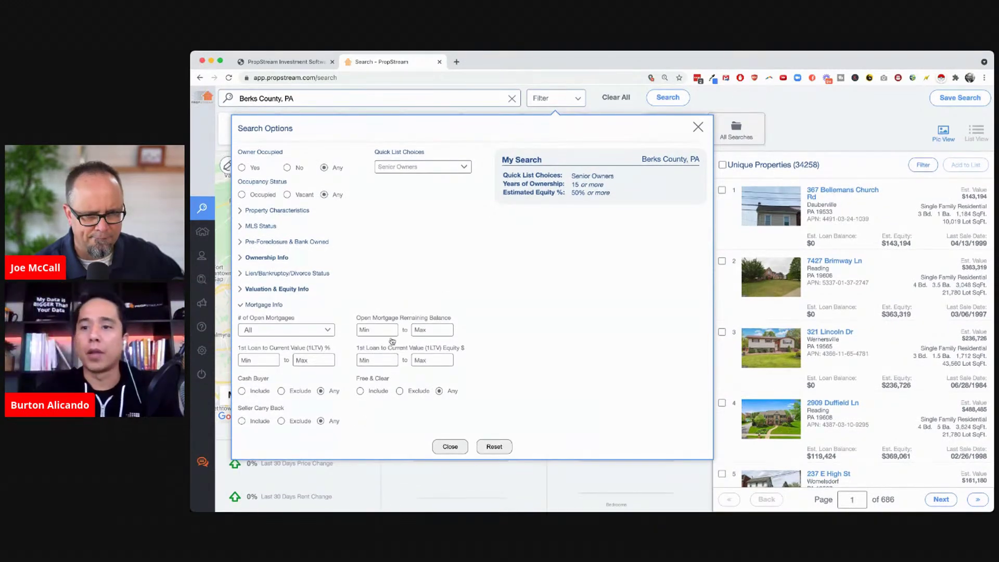
pyautogui.click(319, 334)
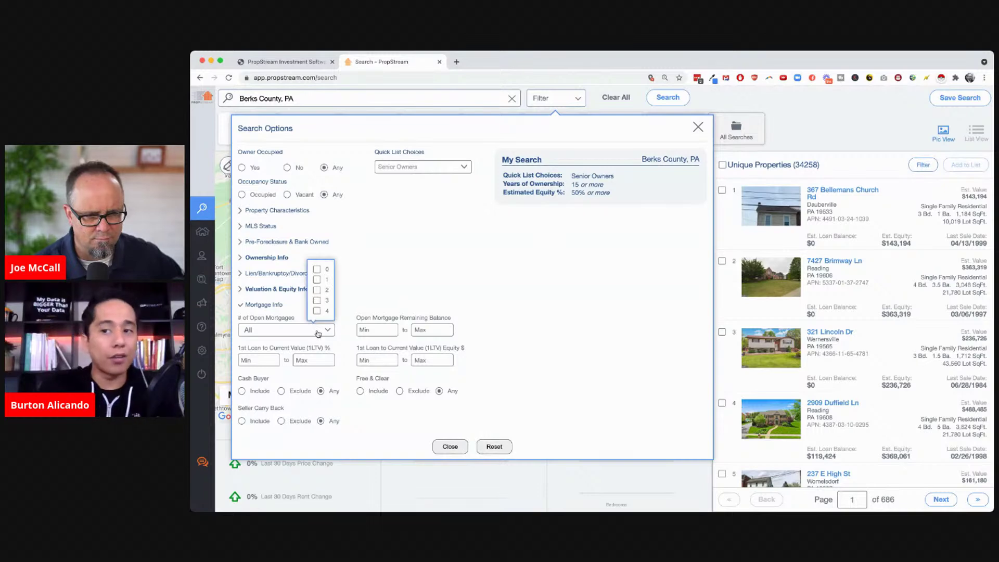
pyautogui.click(316, 289)
pyautogui.click(316, 279)
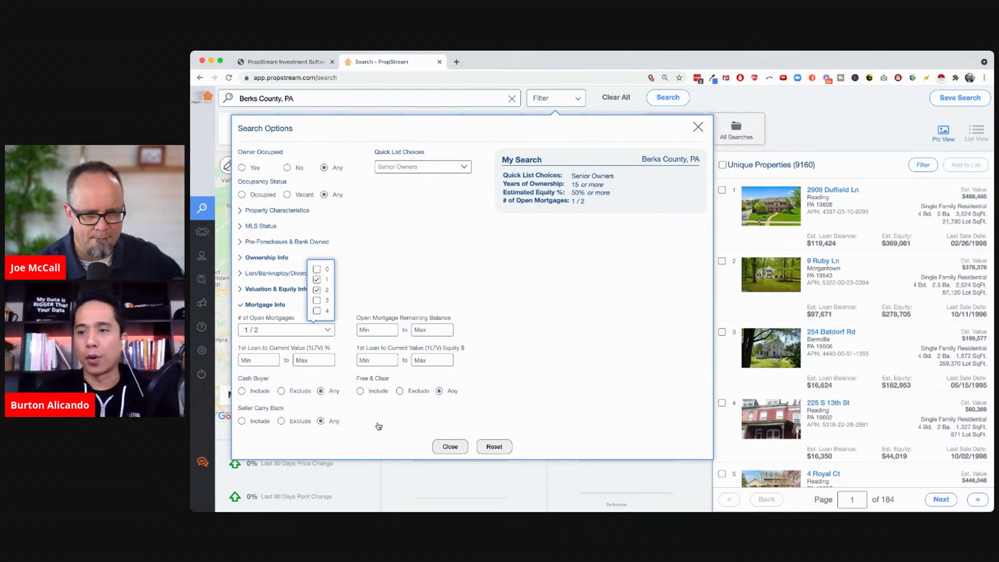
pyautogui.click(378, 426)
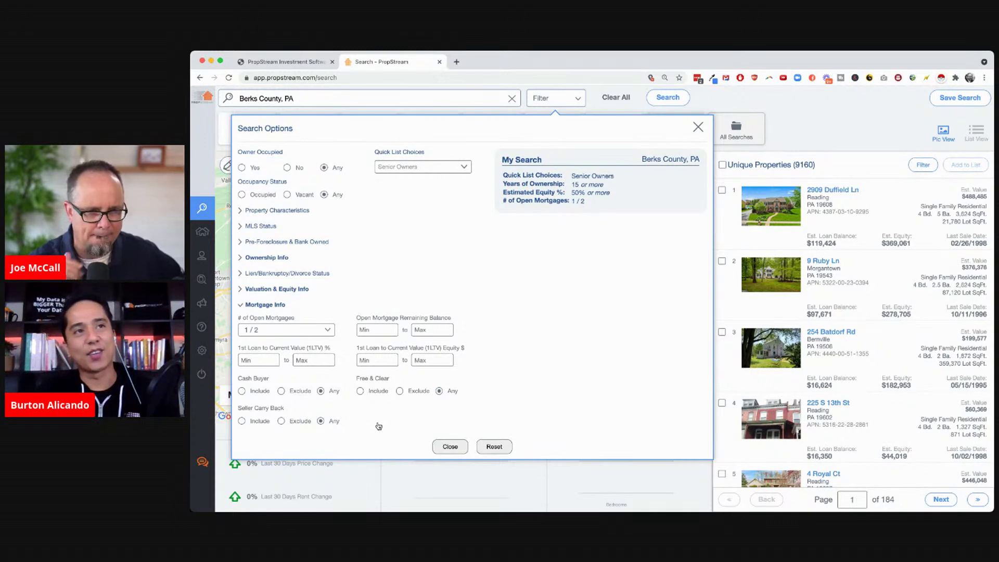
pyautogui.click(288, 211)
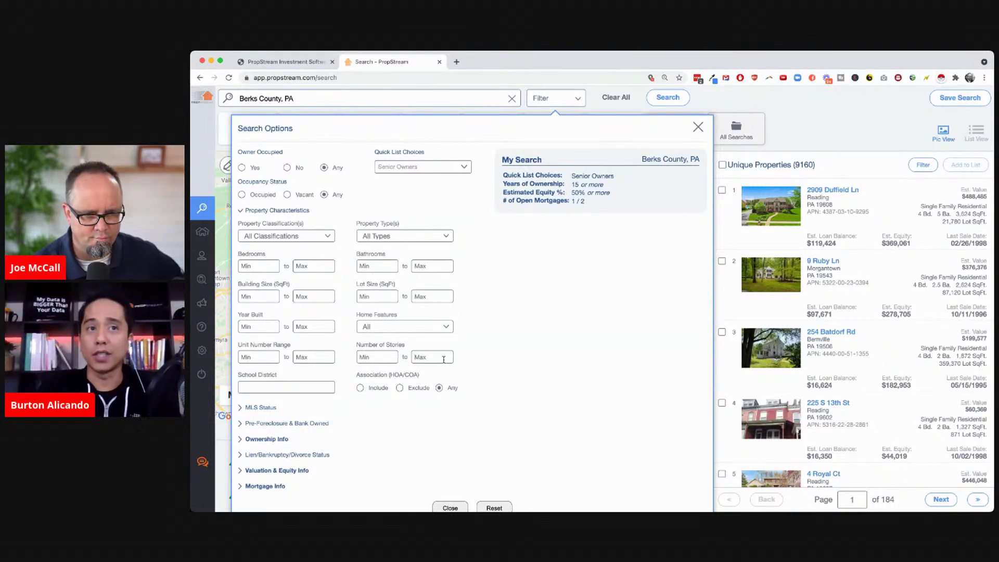
# Set Number of Stories minimum to 2, cutting results to 4,777 properties, and close Search Options
pyautogui.click(382, 355)
pyautogui.write('2')
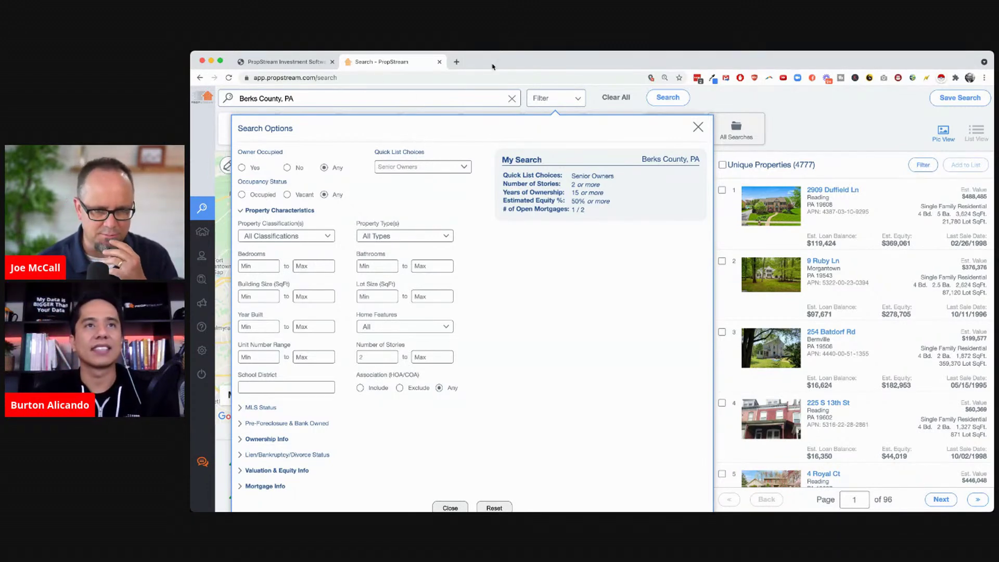
pyautogui.click(311, 99)
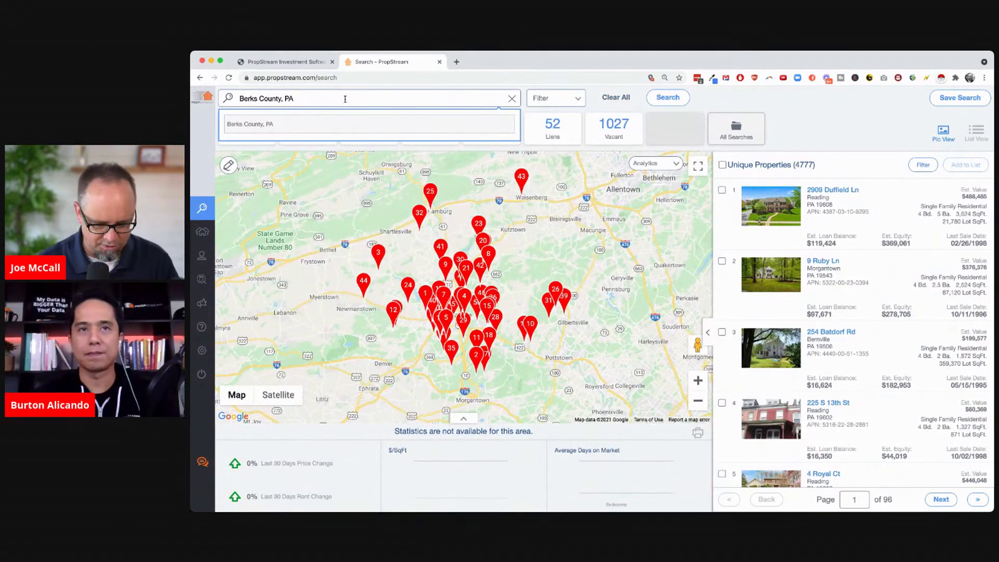
pyautogui.press('super+a')
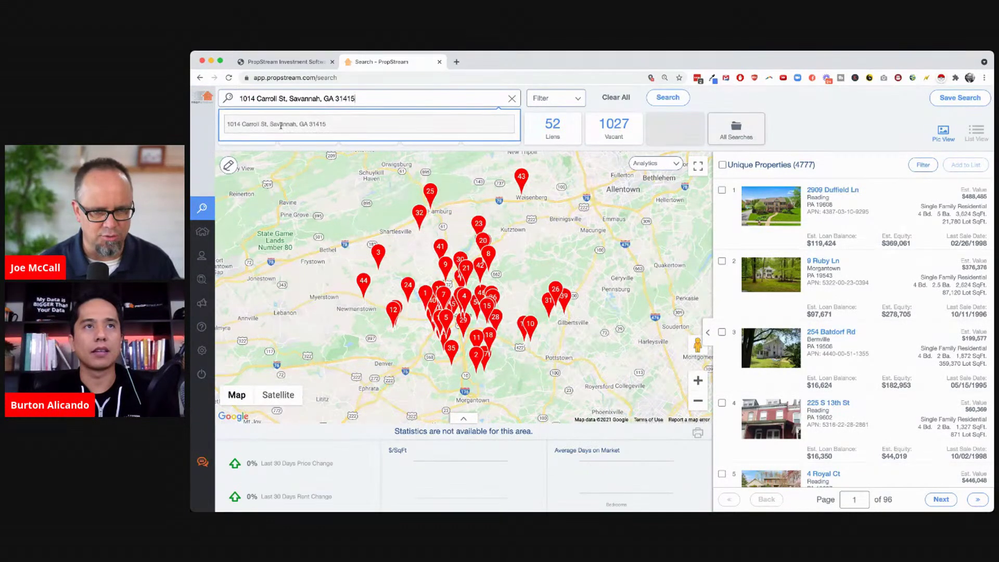
pyautogui.click(281, 129)
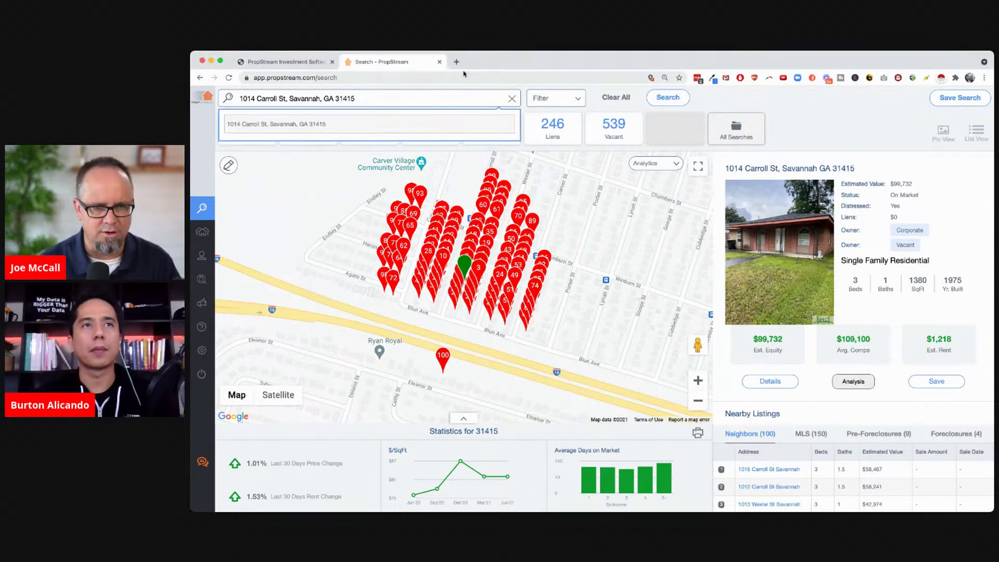
pyautogui.click(456, 61)
pyautogui.press('Return')
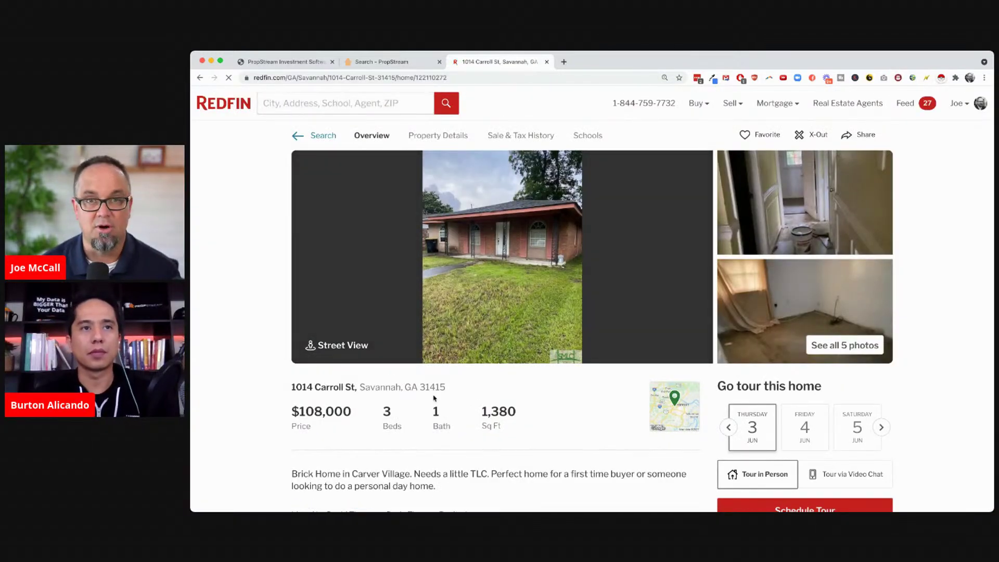
# Check the Redfin listing's $108,000 price, 352 days on Redfin and 1975 year built
pyautogui.moveTo(291, 409); pyautogui.dragTo(348, 411)
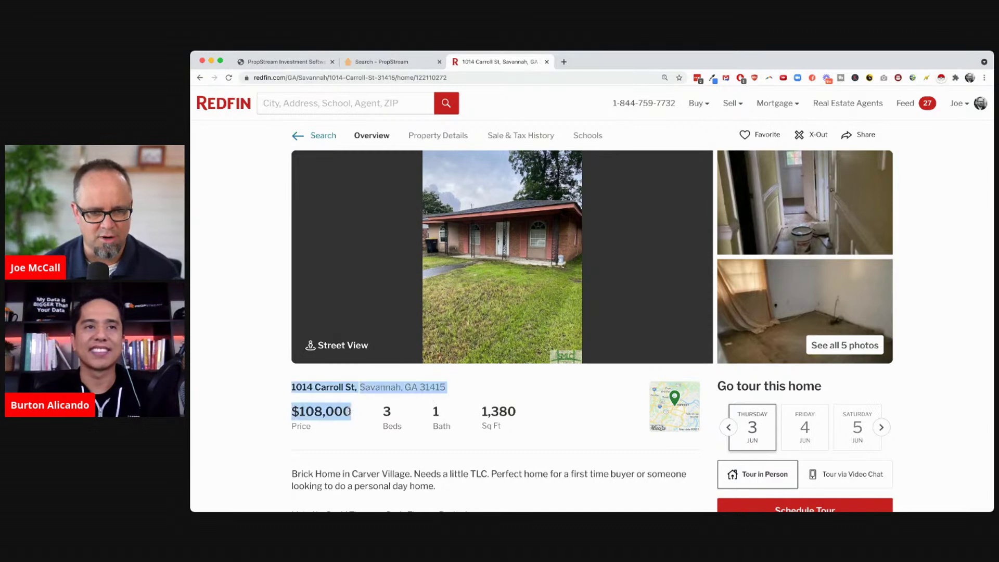
pyautogui.click(363, 420)
pyautogui.scroll(-3, 396, 432)
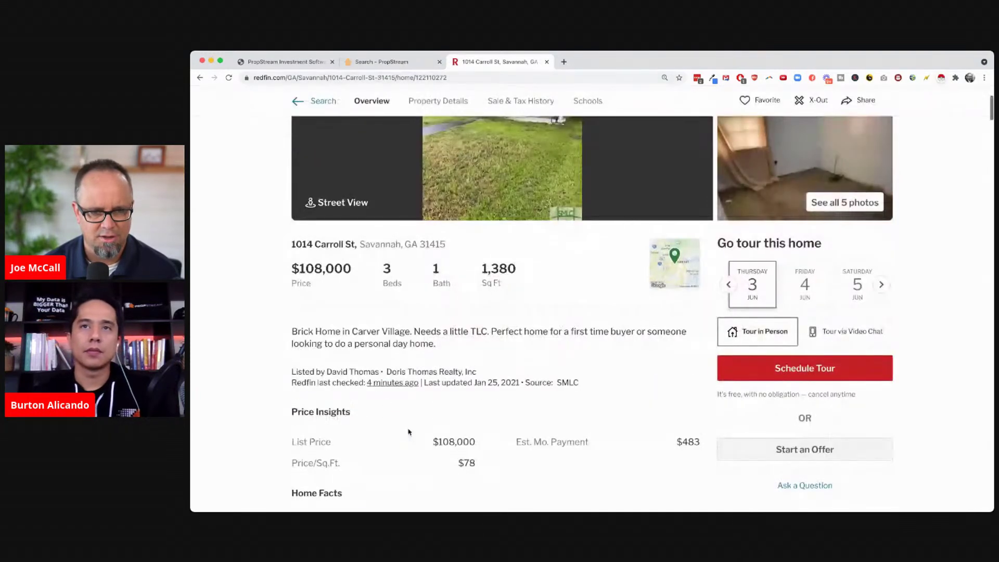
pyautogui.scroll(-3, 607, 413)
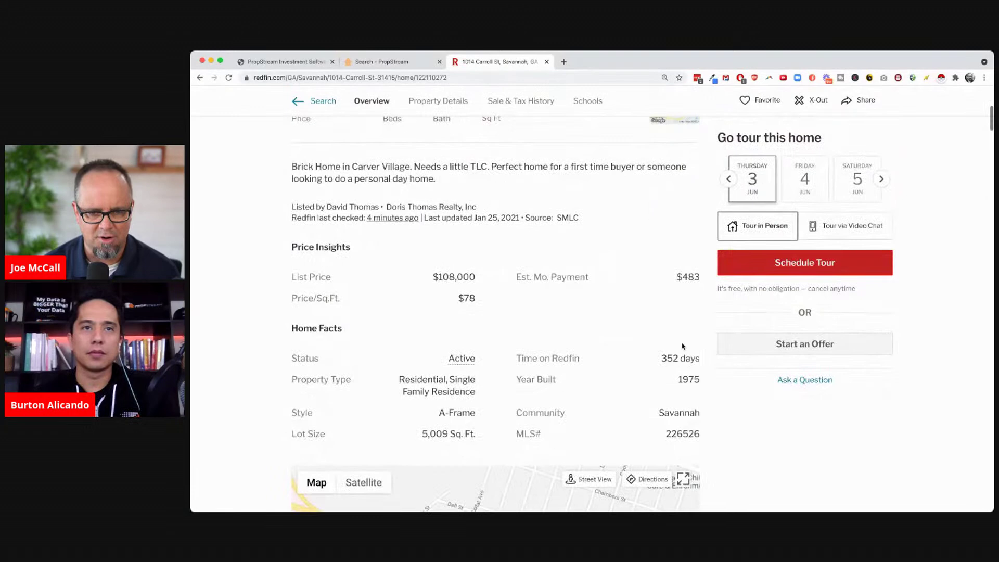
pyautogui.doubleClick(670, 358)
pyautogui.click(588, 330)
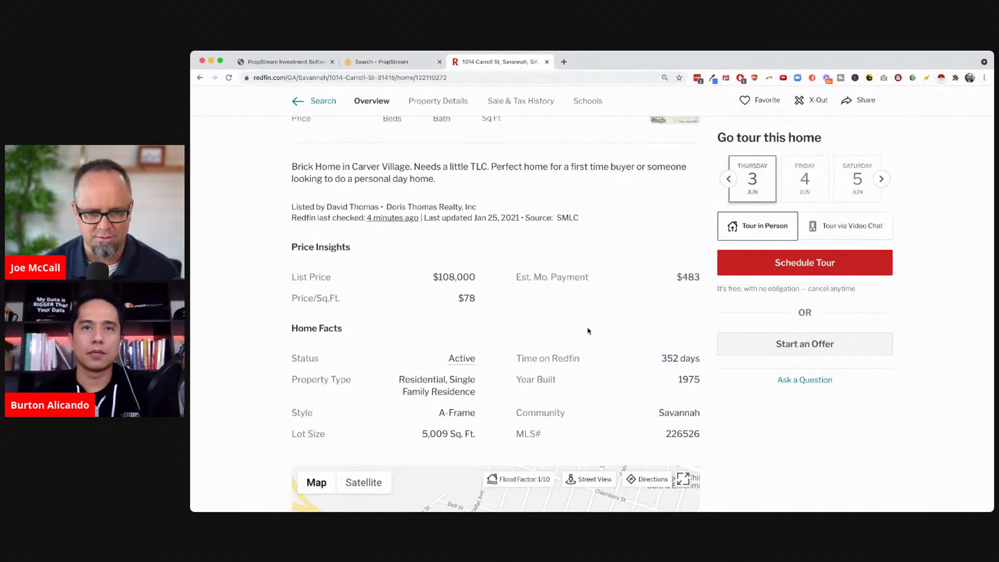
pyautogui.doubleClick(690, 379)
pyautogui.click(624, 283)
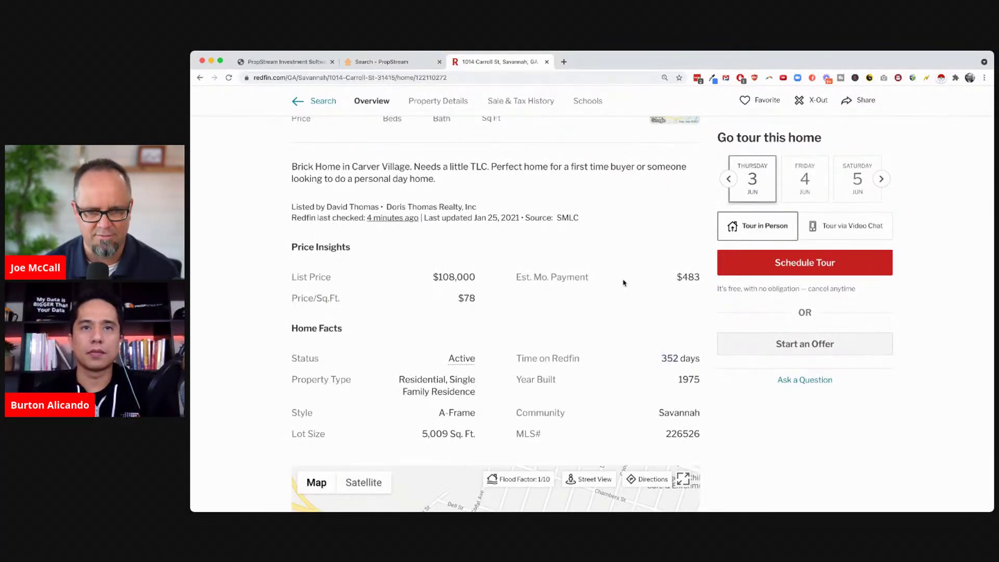
pyautogui.scroll(6, 624, 284)
# Page through all five listing photos, recheck the price, and return to the PropStream tab
pyautogui.click(843, 345)
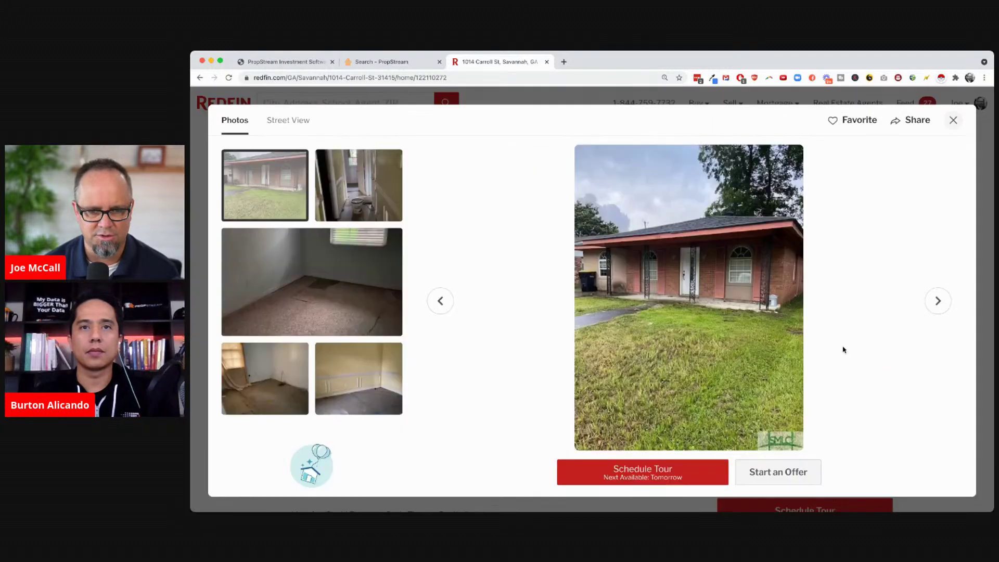
pyautogui.click(931, 309)
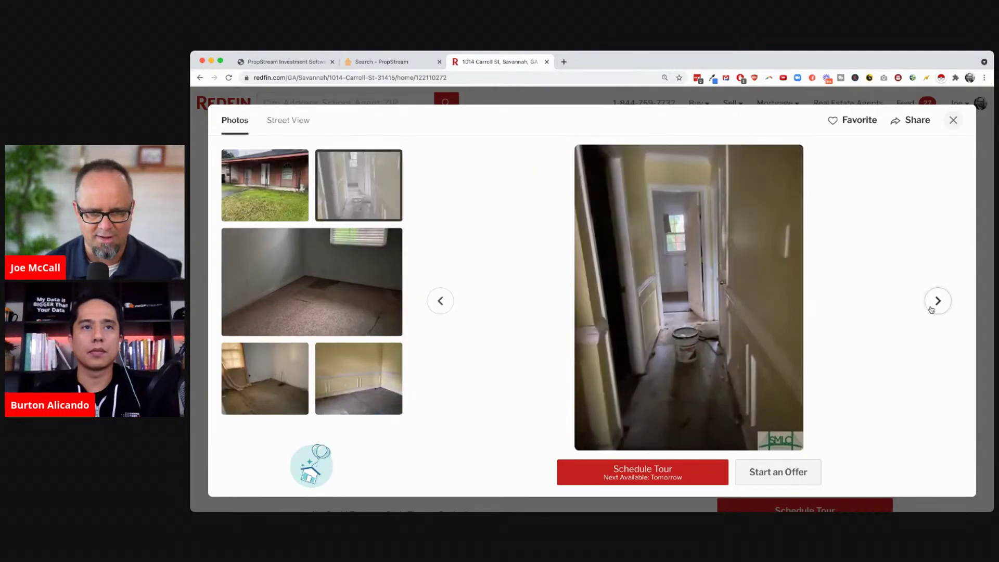
pyautogui.click(931, 309)
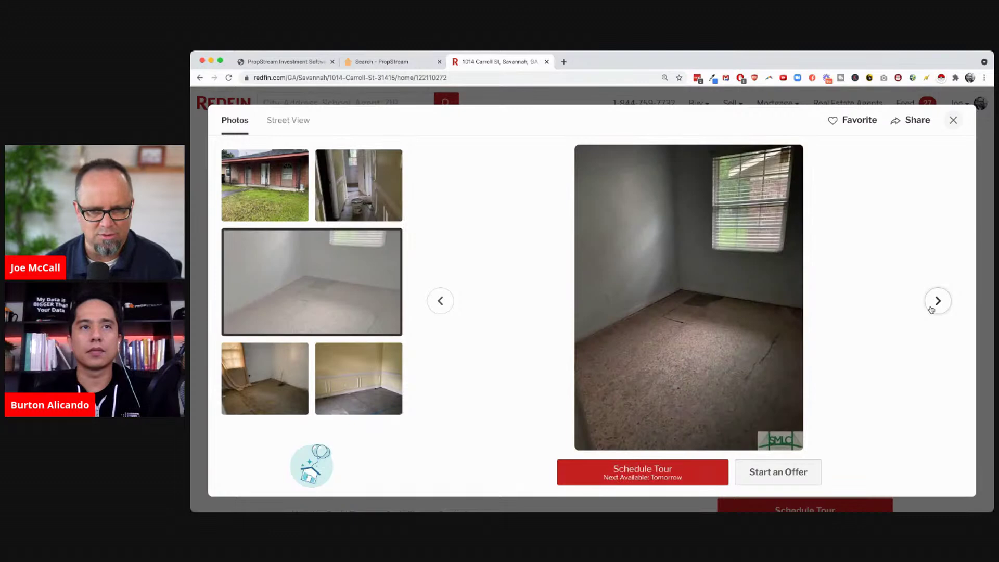
pyautogui.click(932, 309)
pyautogui.click(932, 309)
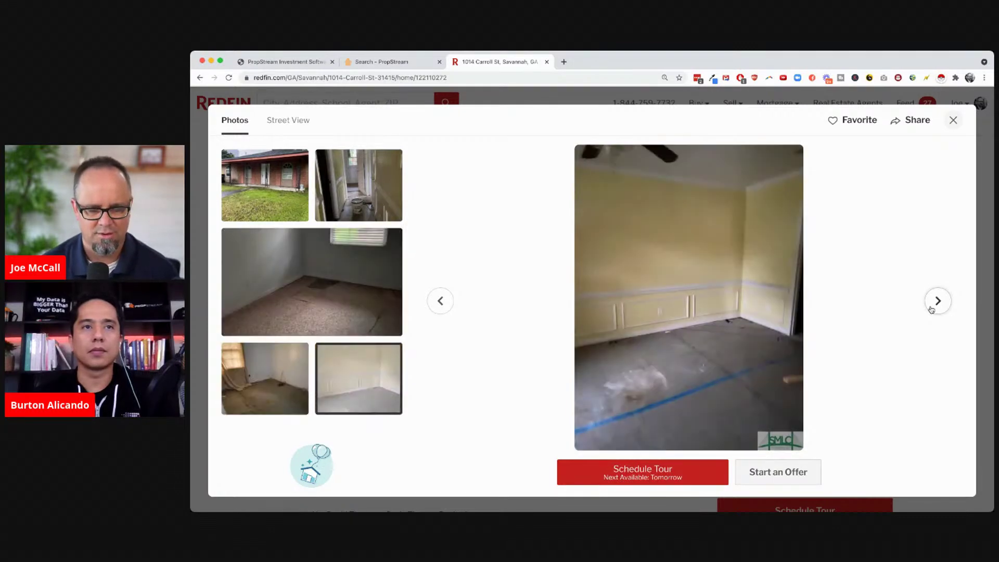
pyautogui.click(932, 309)
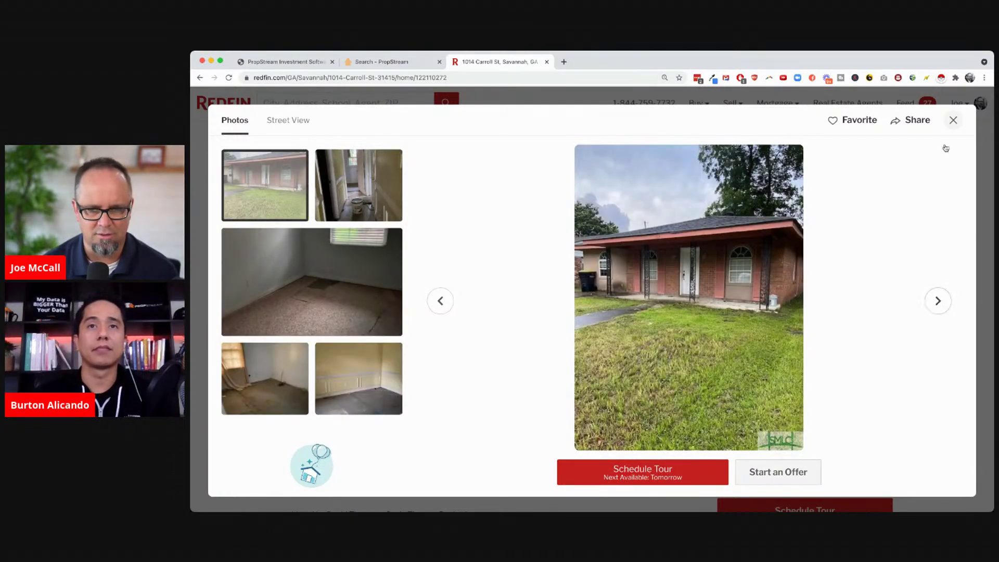
pyautogui.click(953, 121)
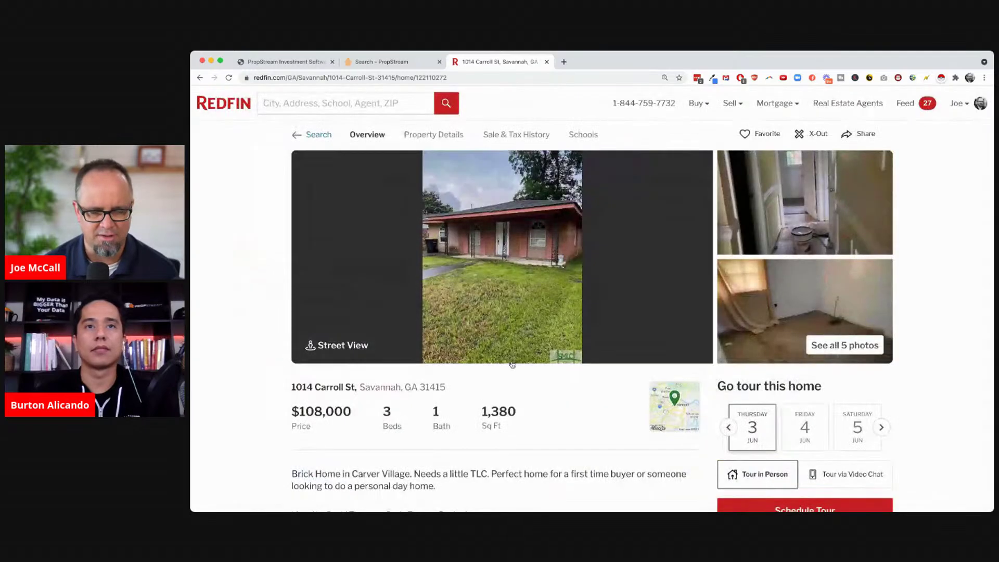
pyautogui.moveTo(347, 411); pyautogui.dragTo(291, 413)
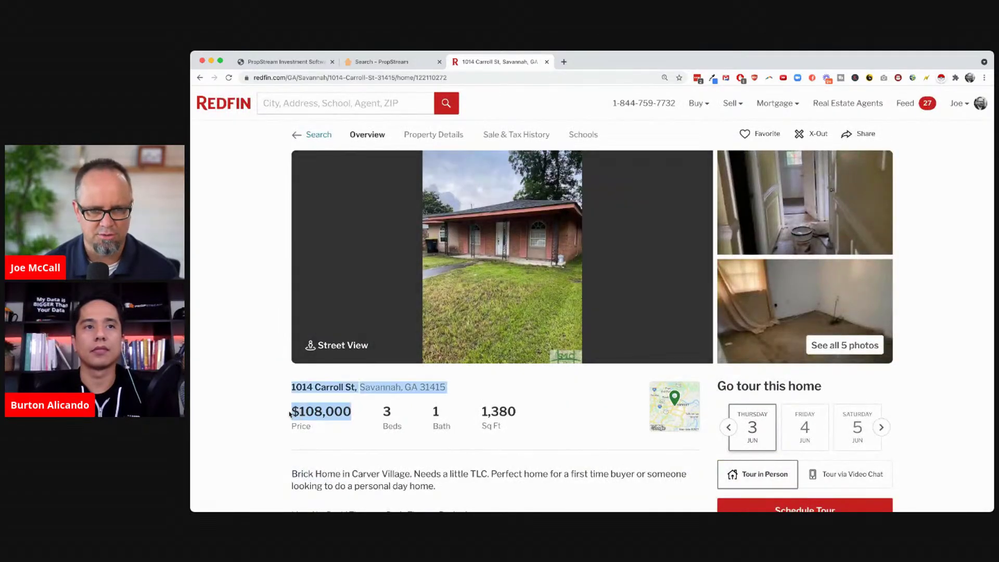
pyautogui.click(272, 416)
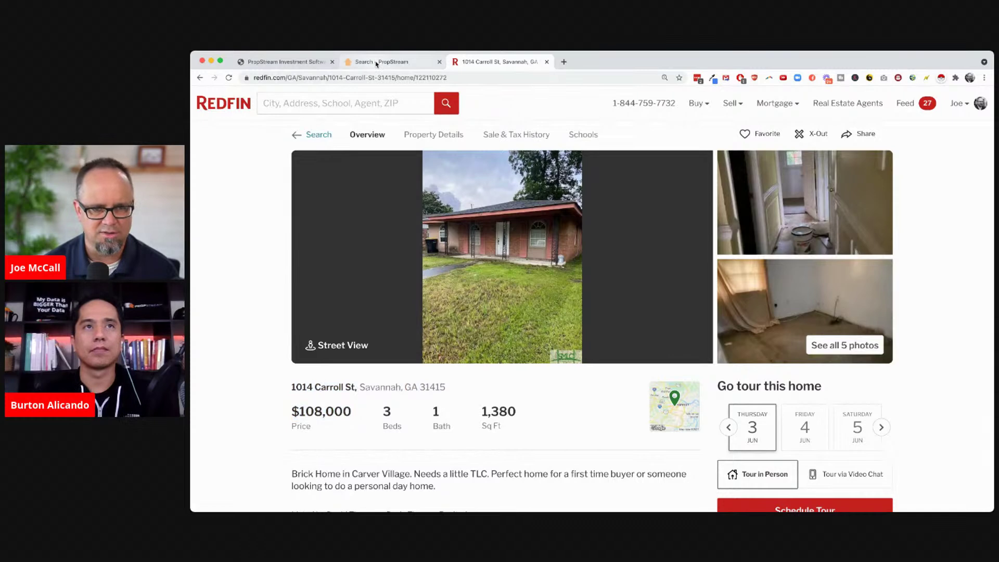
pyautogui.click(378, 62)
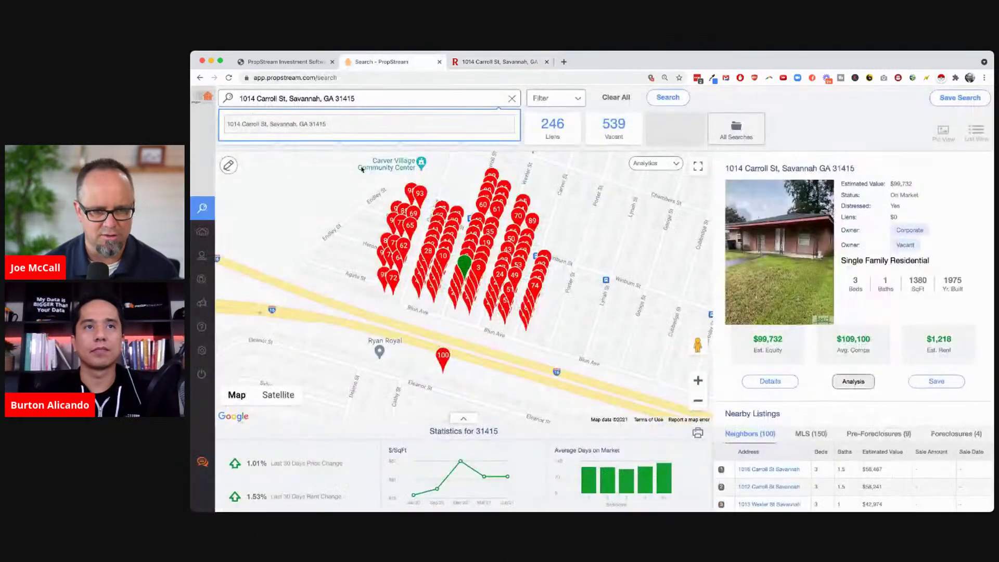
pyautogui.click(771, 382)
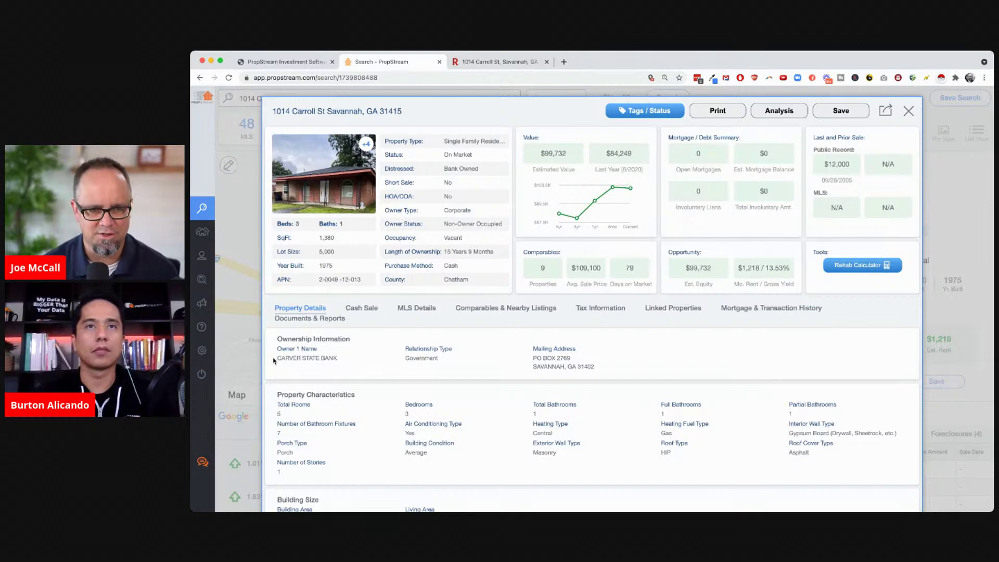
pyautogui.moveTo(276, 359); pyautogui.dragTo(350, 364)
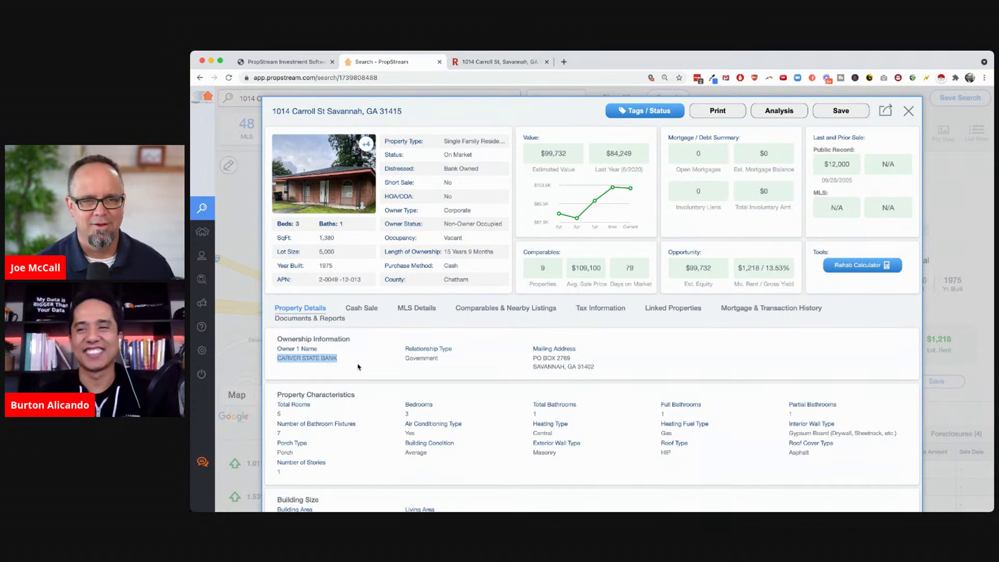
pyautogui.click(503, 62)
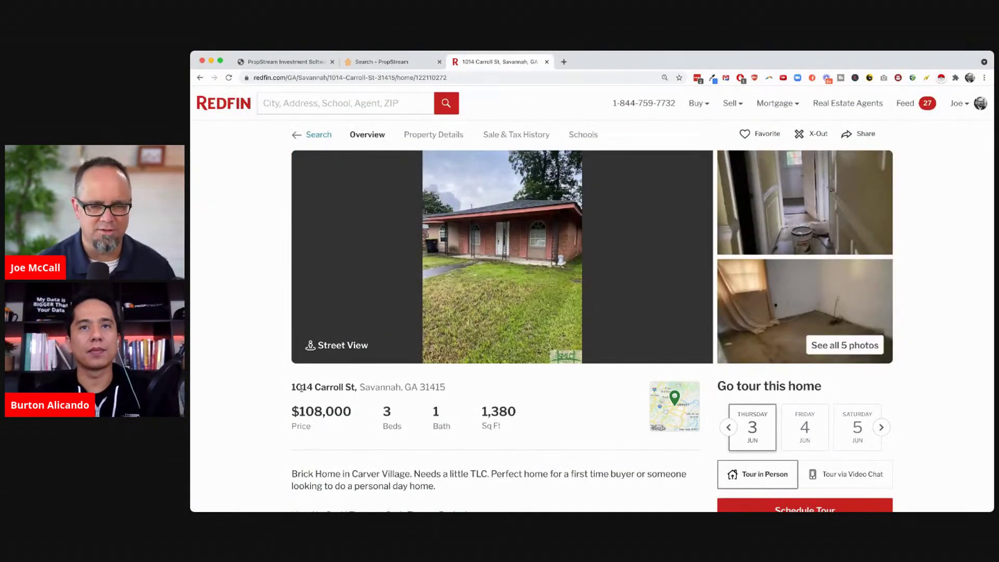
pyautogui.moveTo(290, 388); pyautogui.dragTo(444, 389)
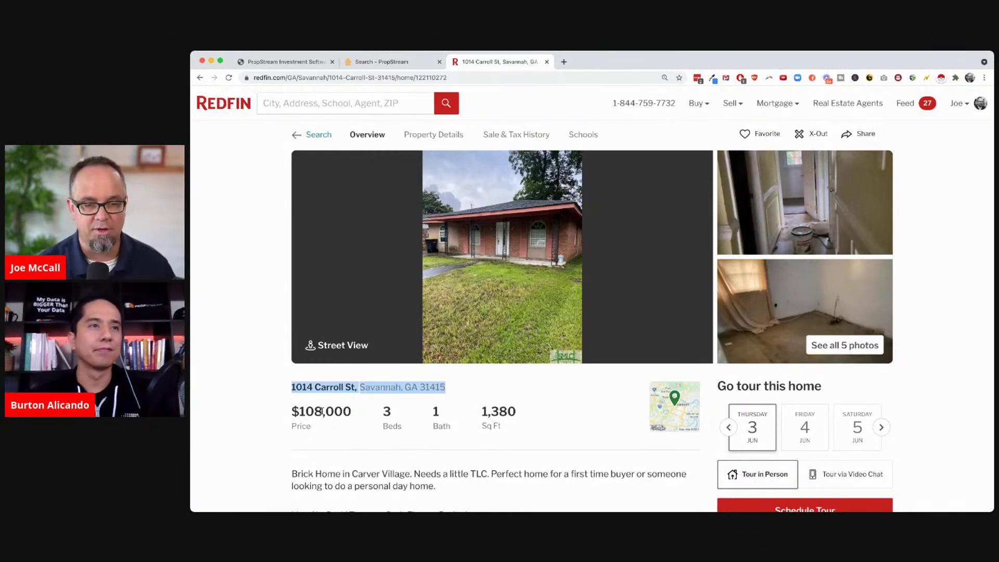
pyautogui.click(370, 405)
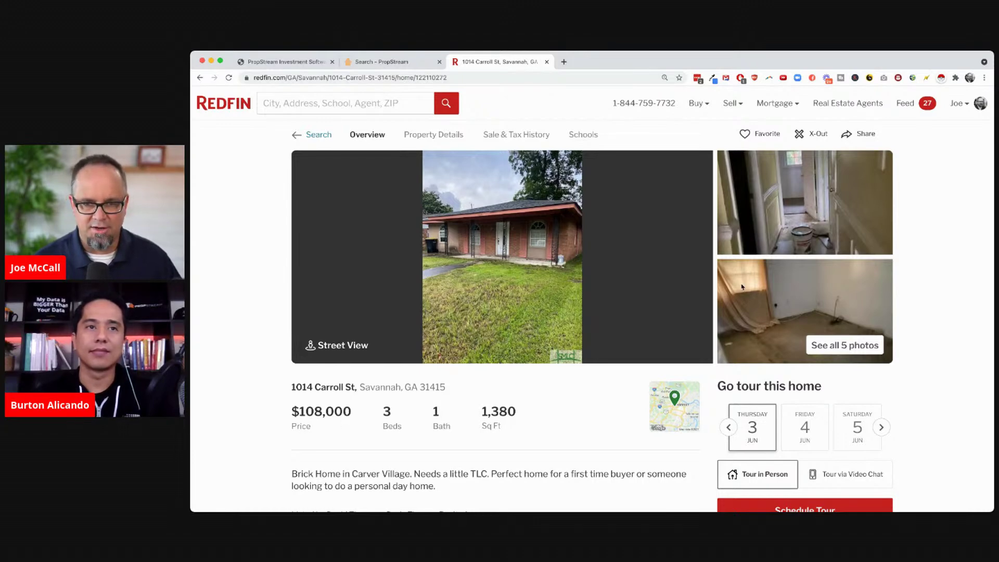
pyautogui.click(385, 62)
pyautogui.doubleClick(458, 209)
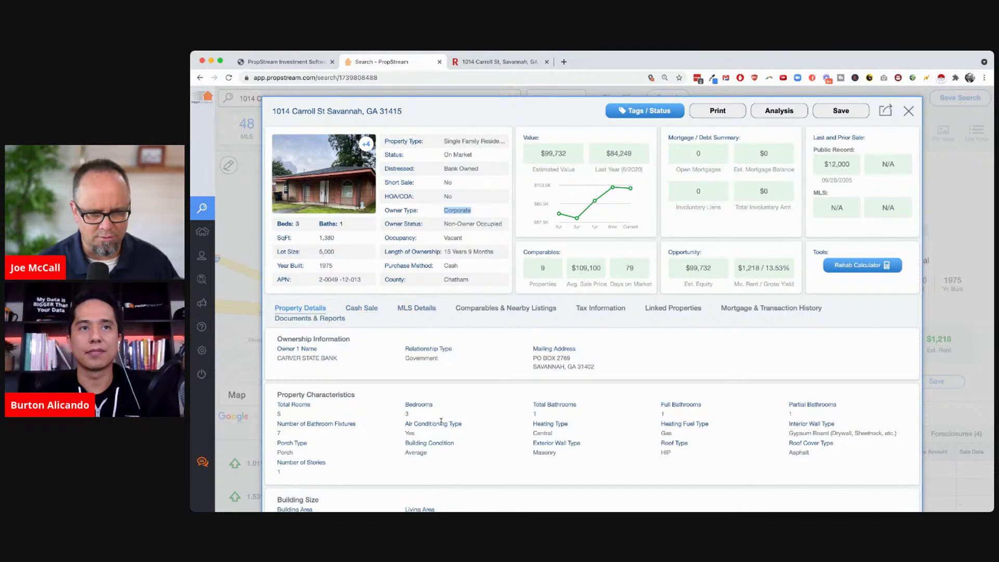
# Review the record's sale history, noting the 2005 sale and buyer and seller details
pyautogui.scroll(-5, 441, 424)
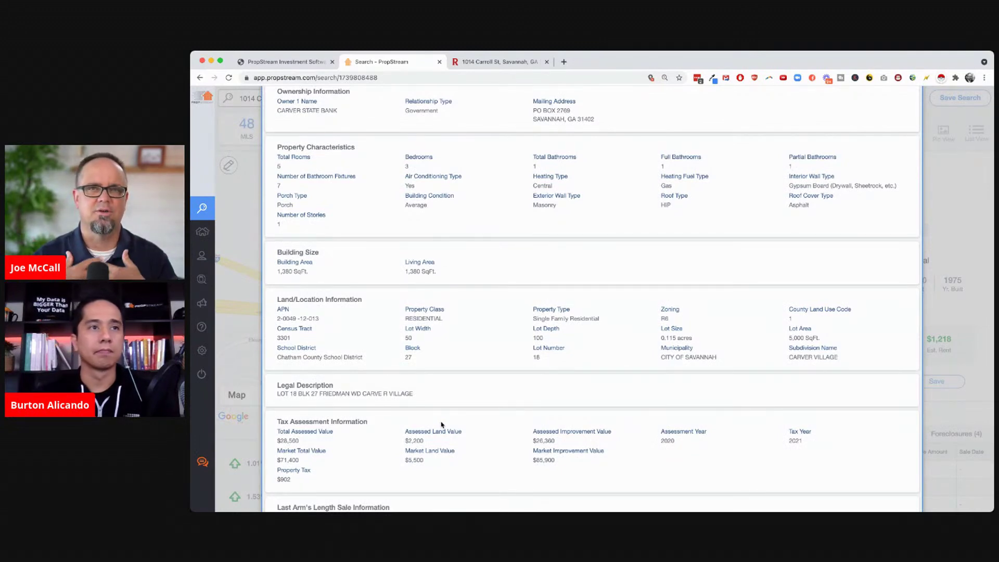
pyautogui.scroll(-2, 441, 424)
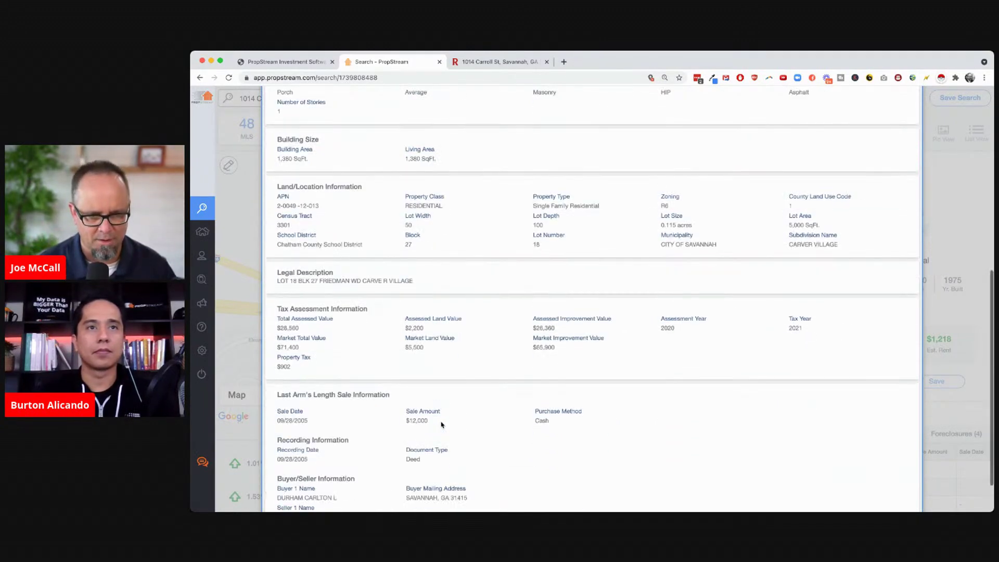
pyautogui.scroll(-1, 441, 424)
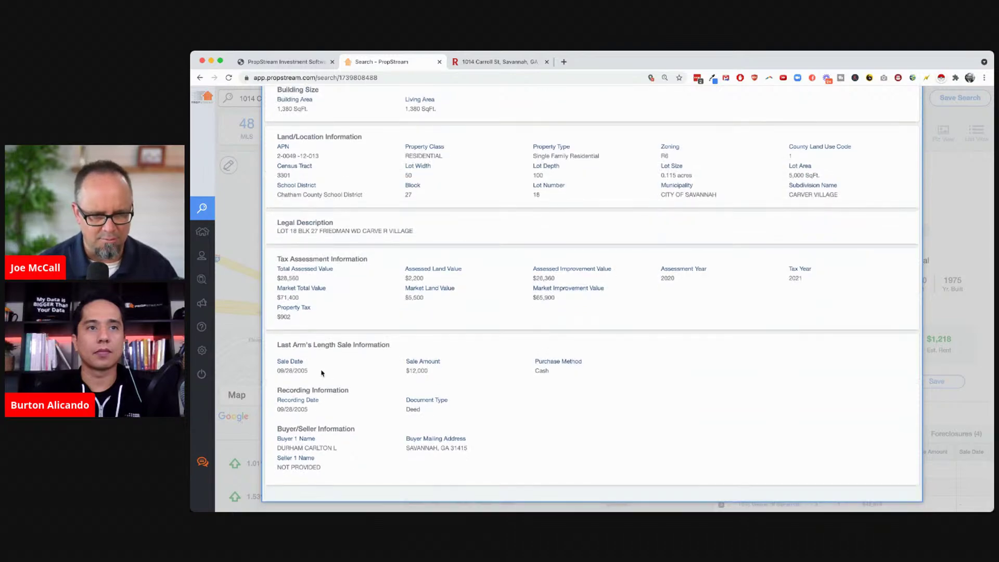
pyautogui.doubleClick(297, 370)
pyautogui.click(338, 384)
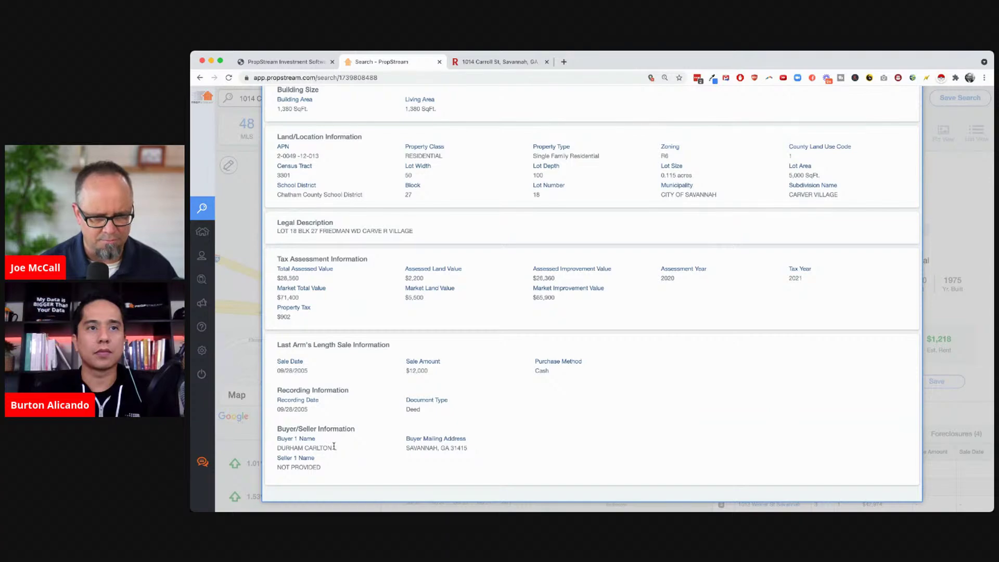
pyautogui.moveTo(277, 448); pyautogui.dragTo(353, 457)
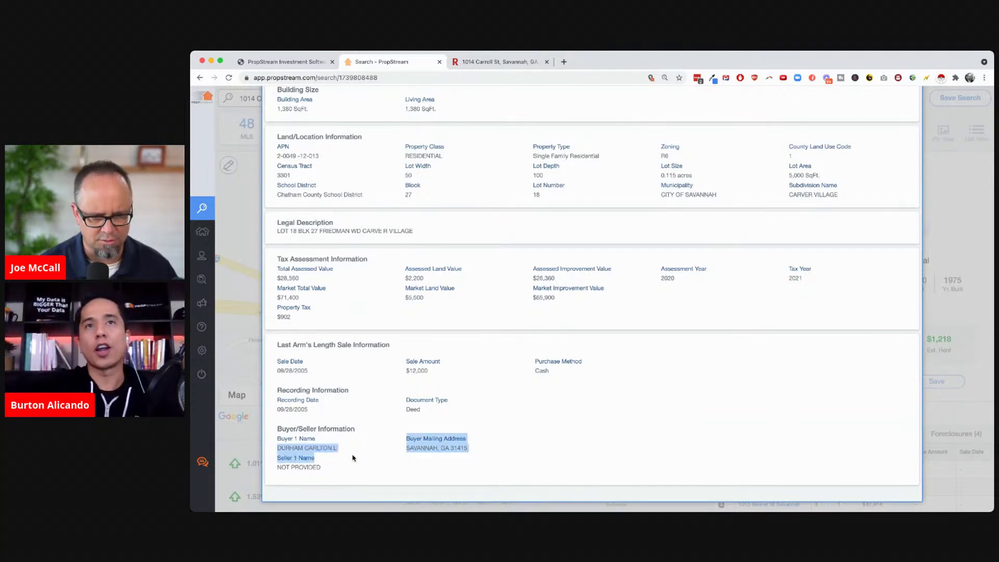
pyautogui.click(364, 462)
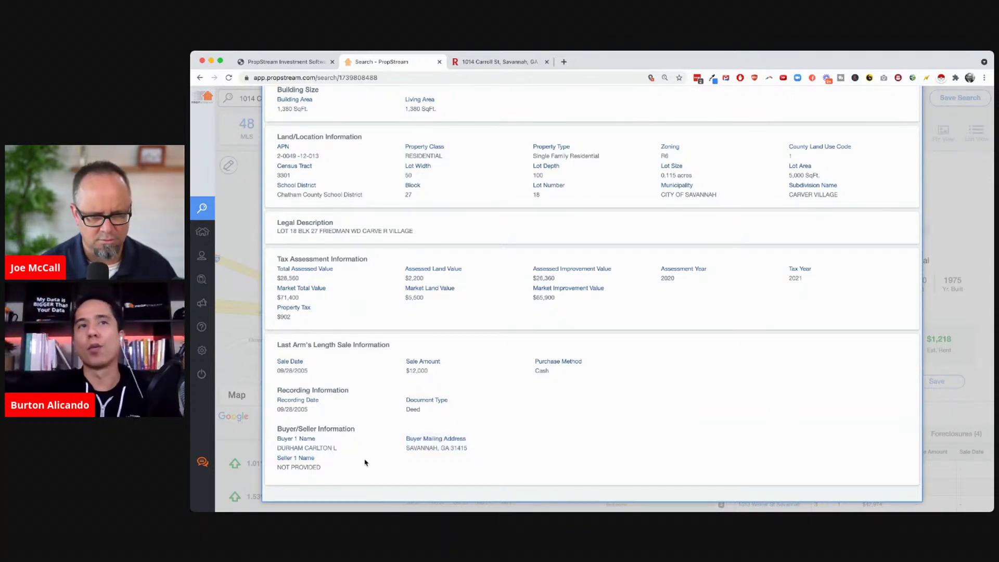
pyautogui.scroll(15, 386, 394)
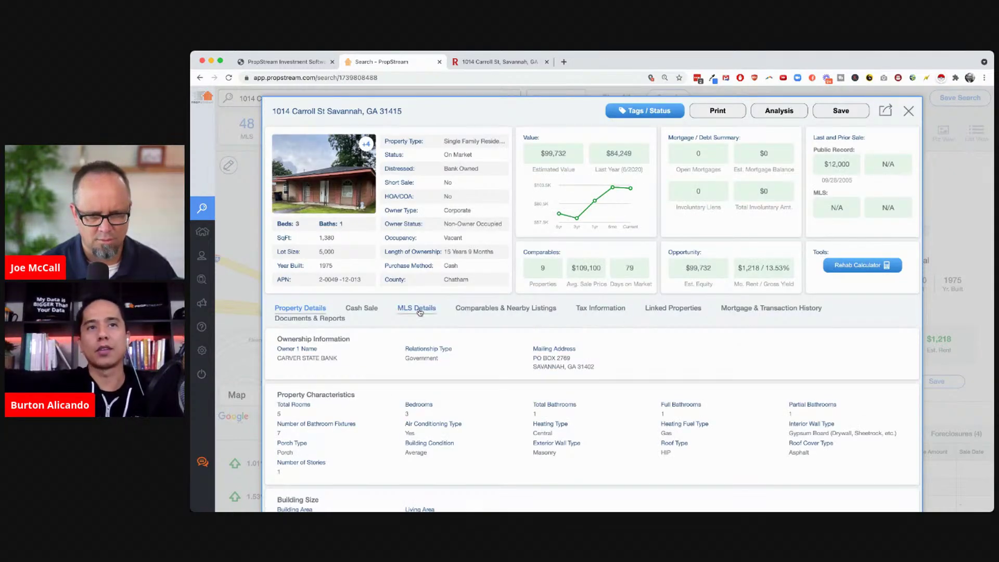
# Check the mortgage and transaction history, then recheck the buyer and owner mailing address
pyautogui.click(764, 309)
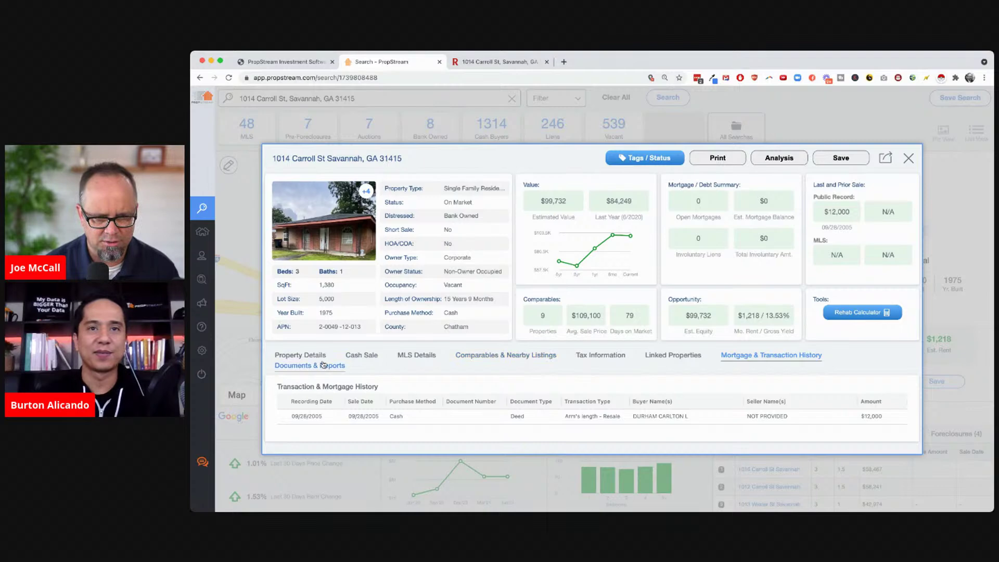
pyautogui.click(301, 357)
pyautogui.scroll(-10, 417, 395)
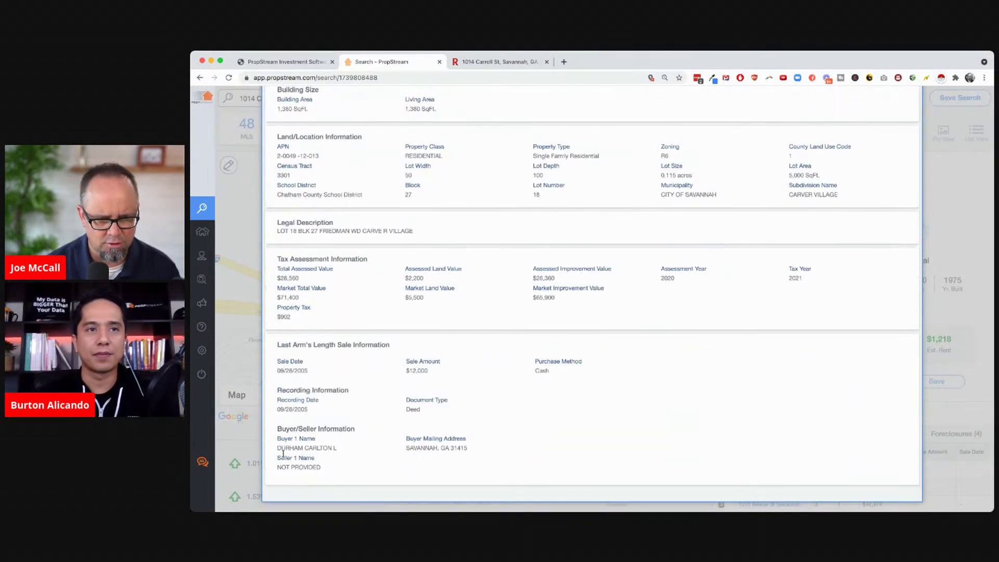
pyautogui.moveTo(298, 447); pyautogui.dragTo(343, 449)
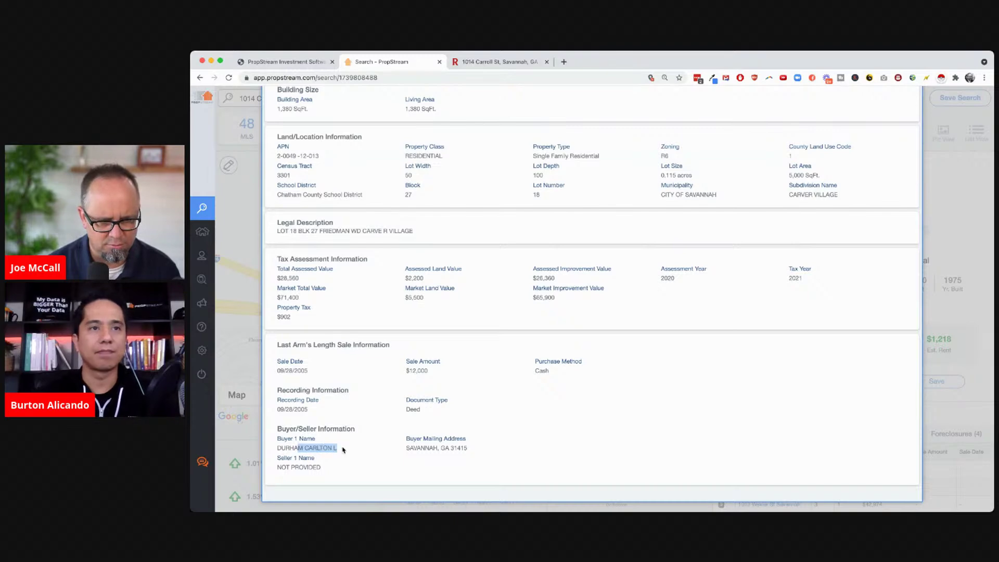
pyautogui.click(354, 467)
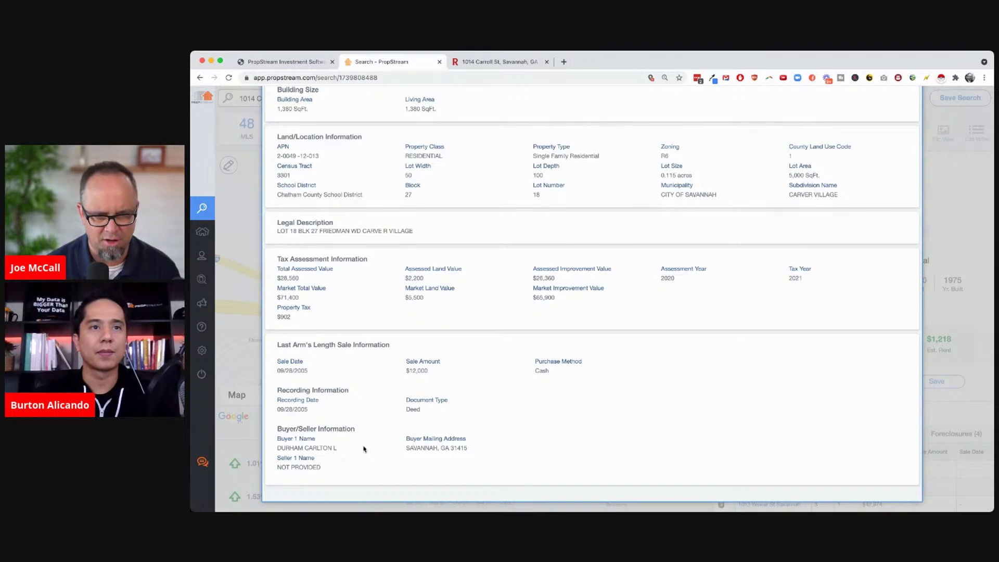
pyautogui.scroll(5, 508, 394)
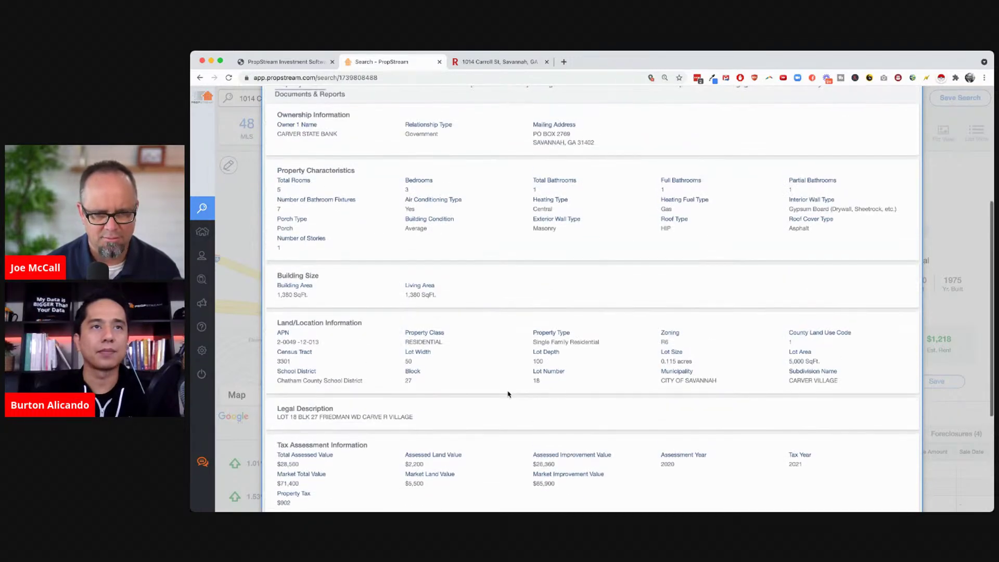
pyautogui.scroll(3, 508, 394)
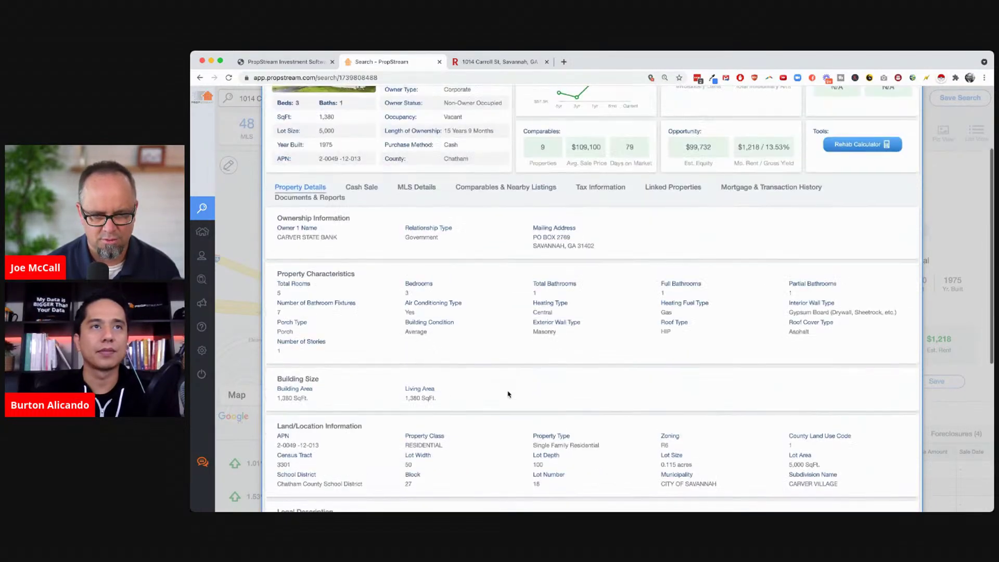
pyautogui.scroll(3, 508, 393)
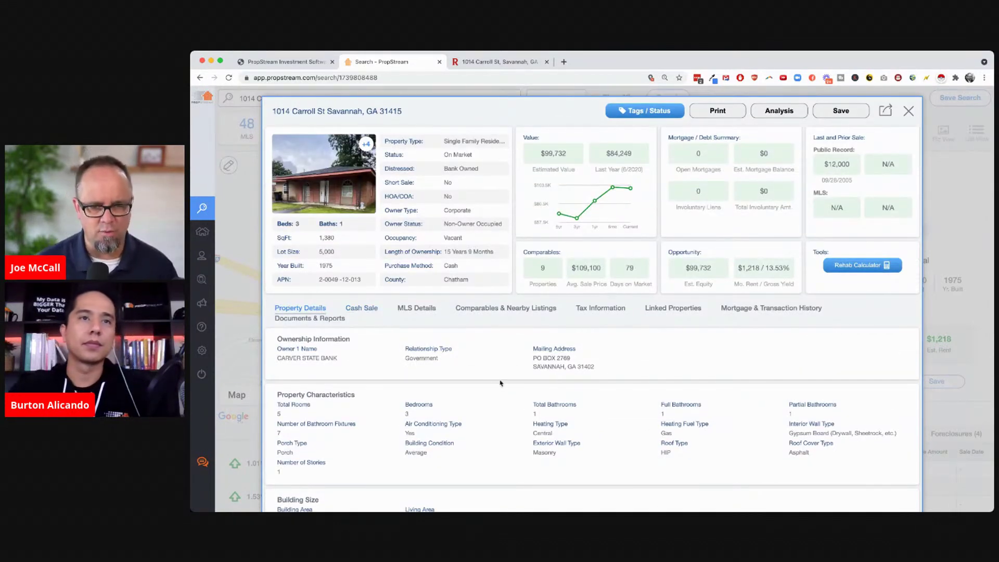
pyautogui.moveTo(599, 371); pyautogui.dragTo(528, 363)
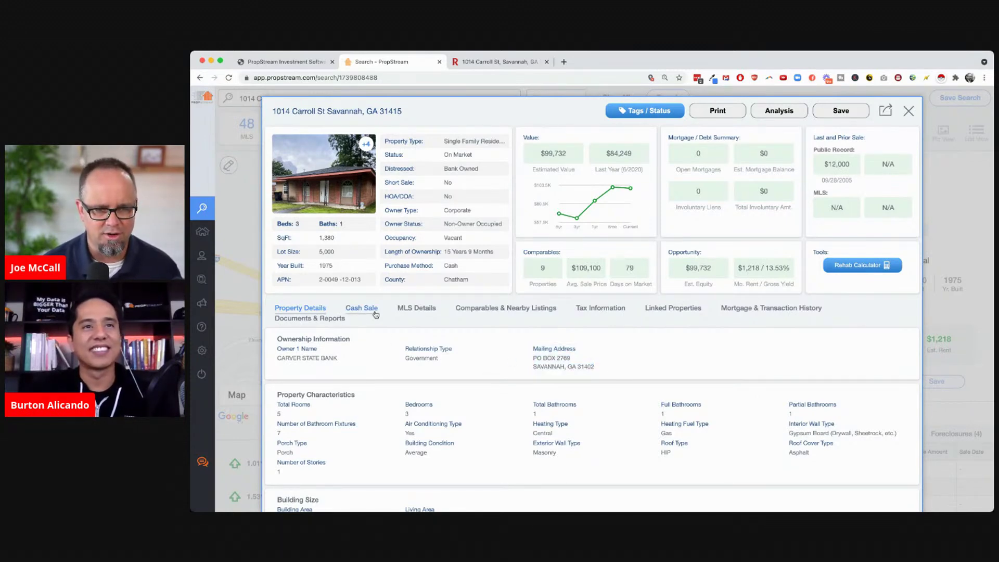
# Review the MLS Details listing and agent contact information, then compare with Redfin
pyautogui.click(415, 310)
pyautogui.scroll(-5, 548, 432)
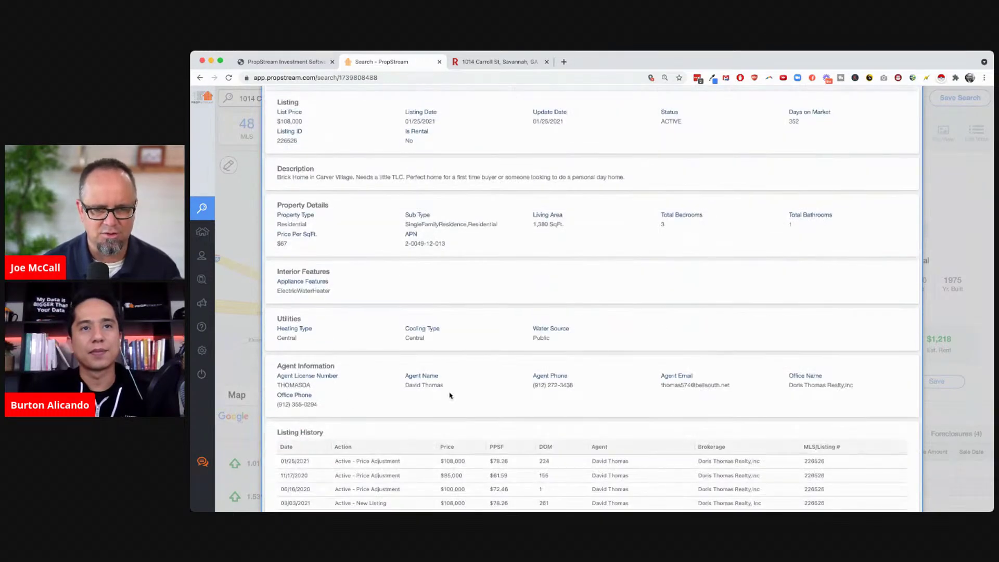
pyautogui.moveTo(530, 389); pyautogui.dragTo(586, 396)
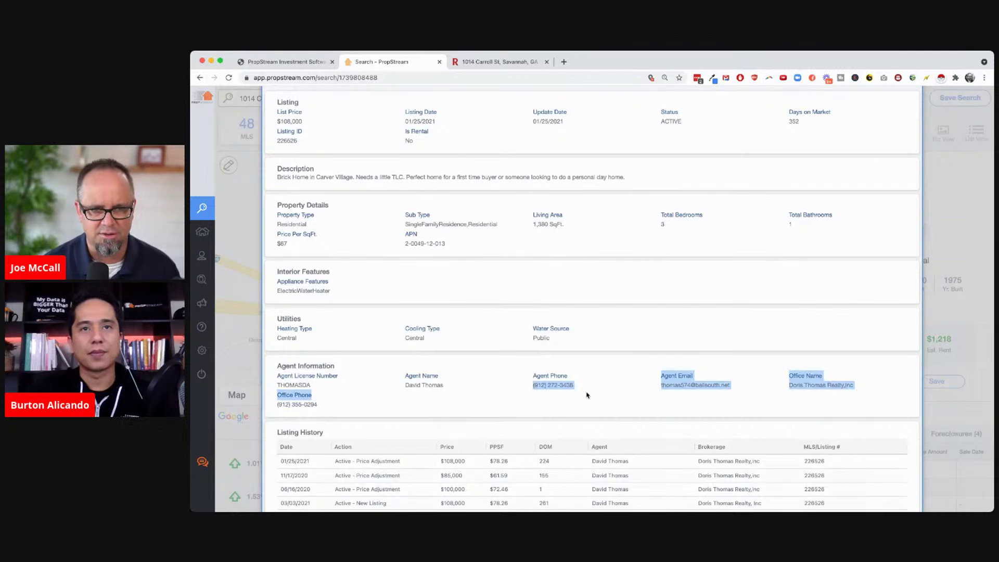
pyautogui.click(507, 62)
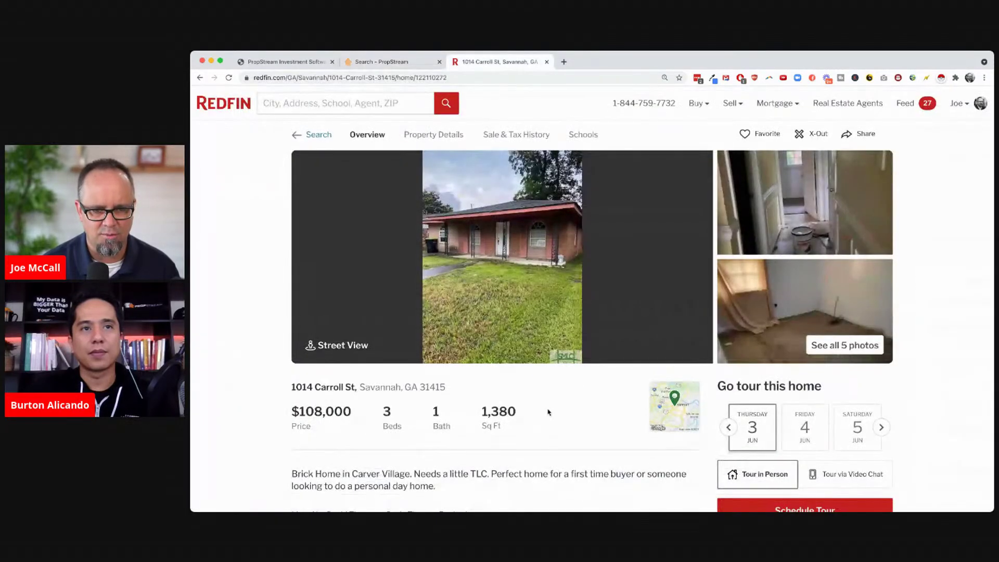
pyautogui.scroll(-3, 547, 412)
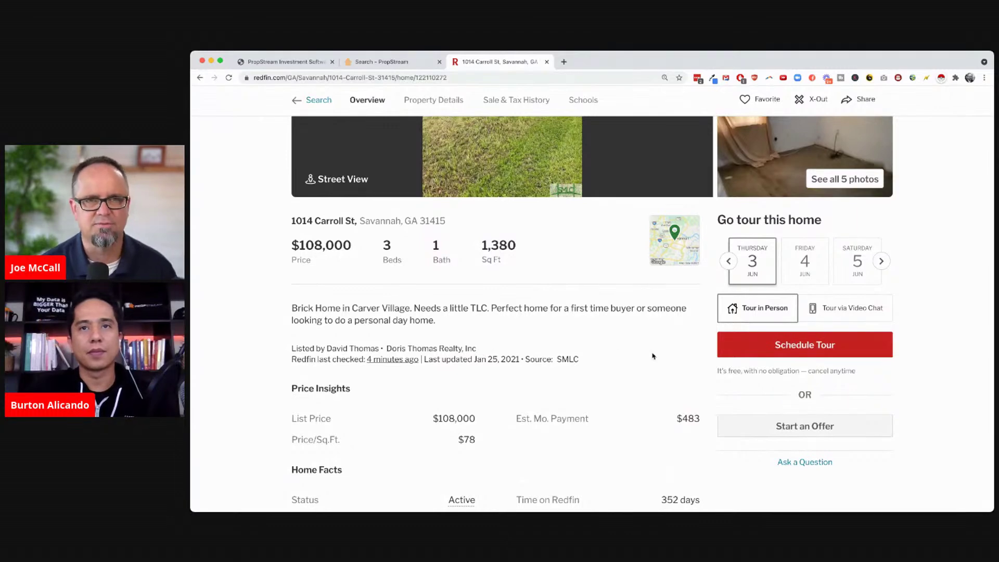
pyautogui.scroll(-6, 653, 356)
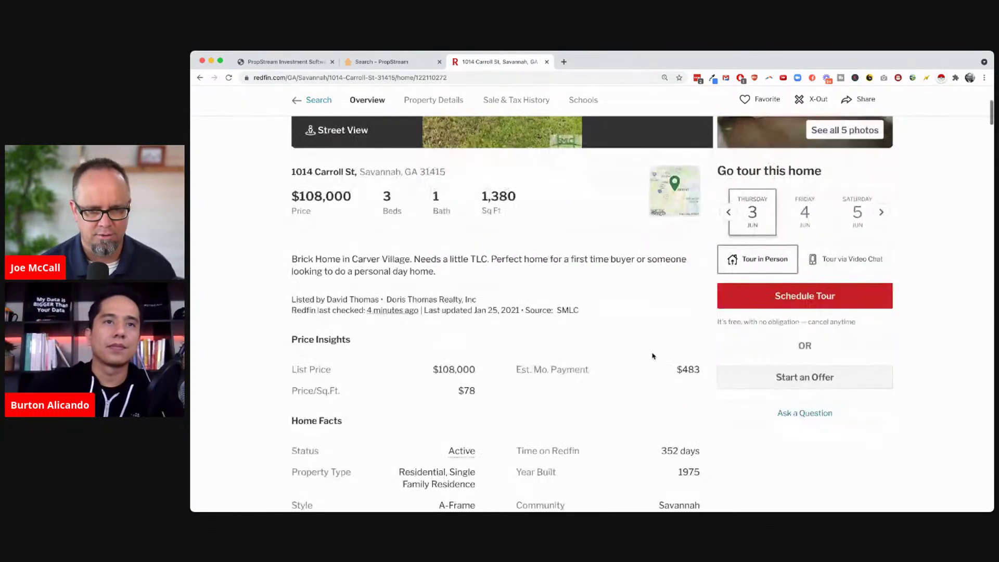
pyautogui.scroll(-9, 743, 447)
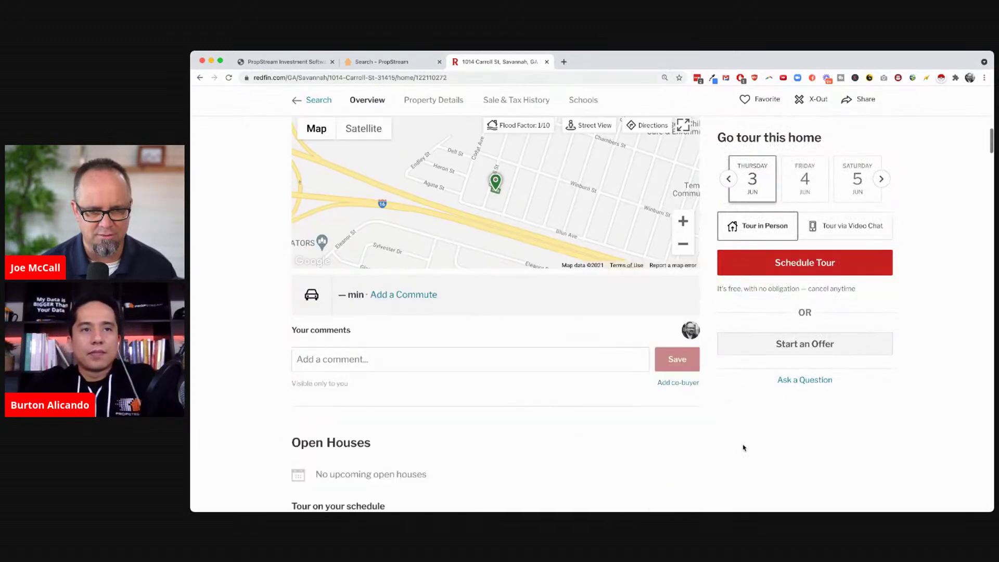
pyautogui.scroll(-12, 743, 448)
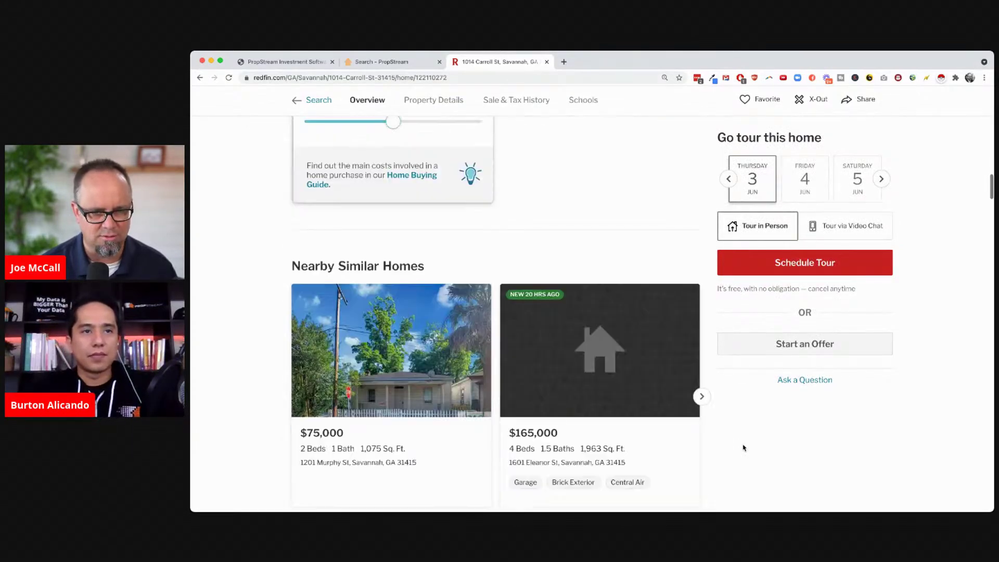
pyautogui.scroll(-6, 744, 448)
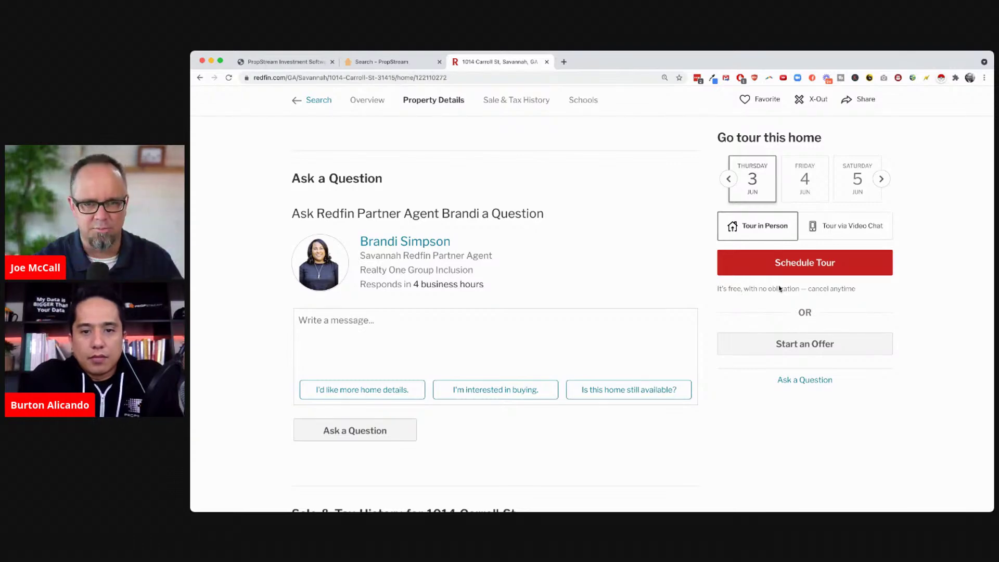
pyautogui.scroll(-3, 670, 368)
pyautogui.scroll(-8, 669, 367)
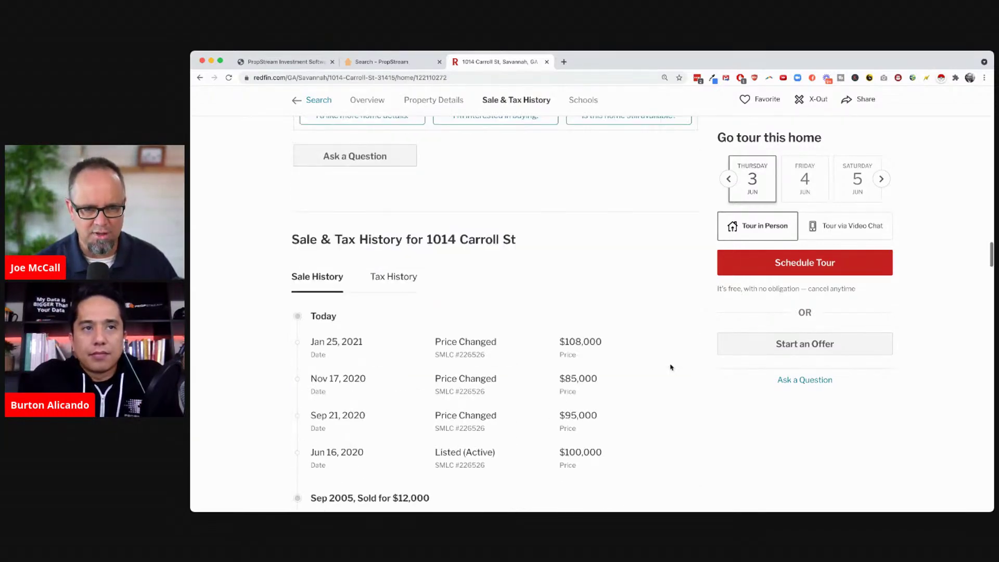
pyautogui.scroll(2, 670, 367)
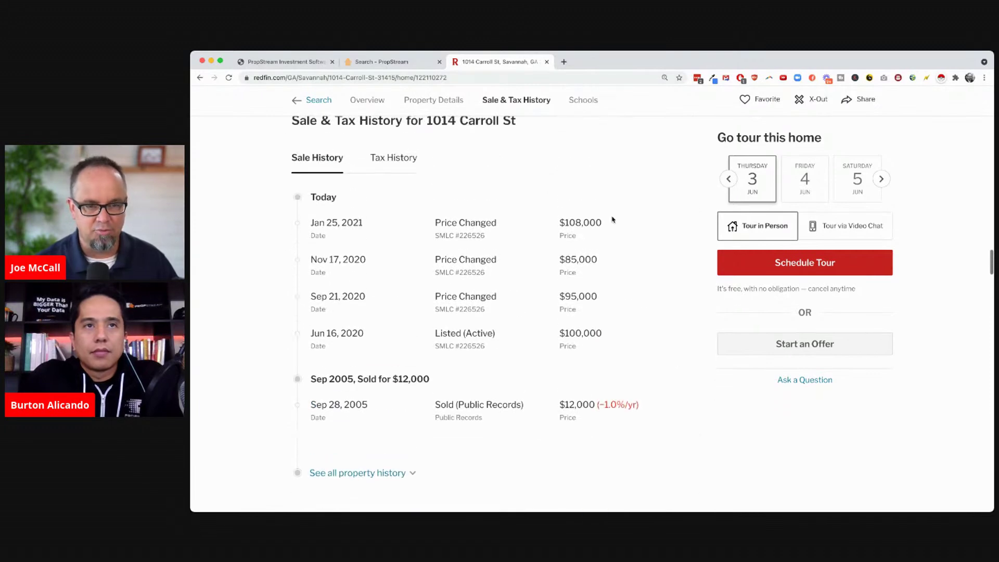
pyautogui.scroll(-5, 450, 333)
pyautogui.scroll(-3, 449, 334)
pyautogui.scroll(-5, 451, 335)
pyautogui.scroll(-10, 450, 336)
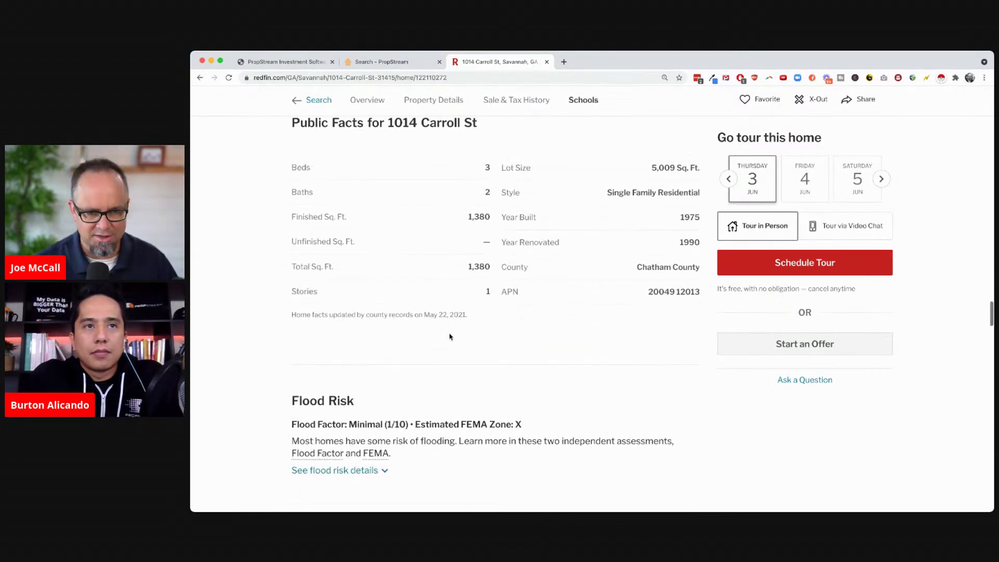
pyautogui.press('Home')
pyautogui.scroll(-1, 450, 337)
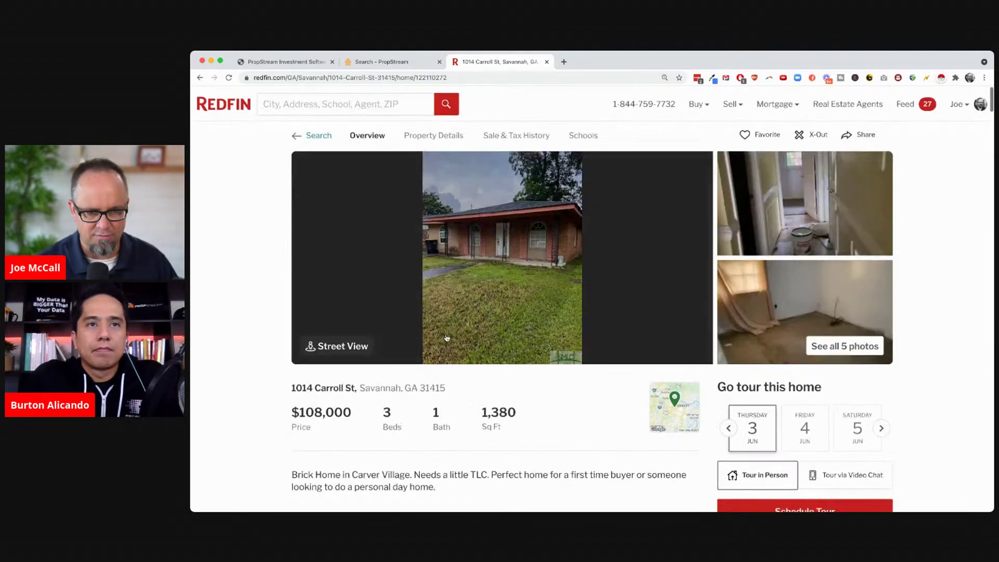
# Back in PropStream's MLS Details, review the listing agent's phone, office phone and e-mail
pyautogui.click(373, 66)
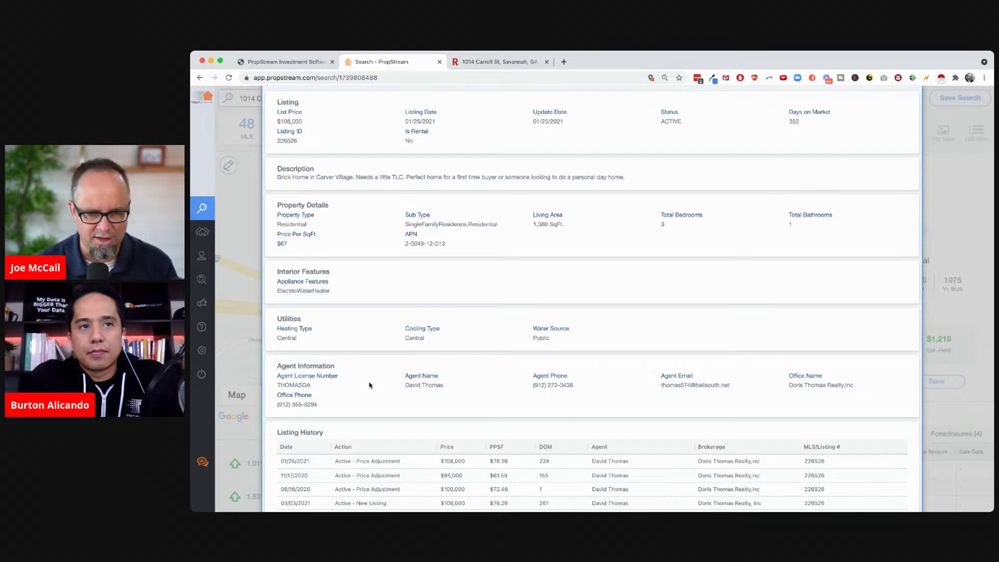
pyautogui.moveTo(579, 389); pyautogui.dragTo(519, 391)
pyautogui.moveTo(318, 407); pyautogui.dragTo(278, 406)
pyautogui.moveTo(658, 381); pyautogui.dragTo(736, 390)
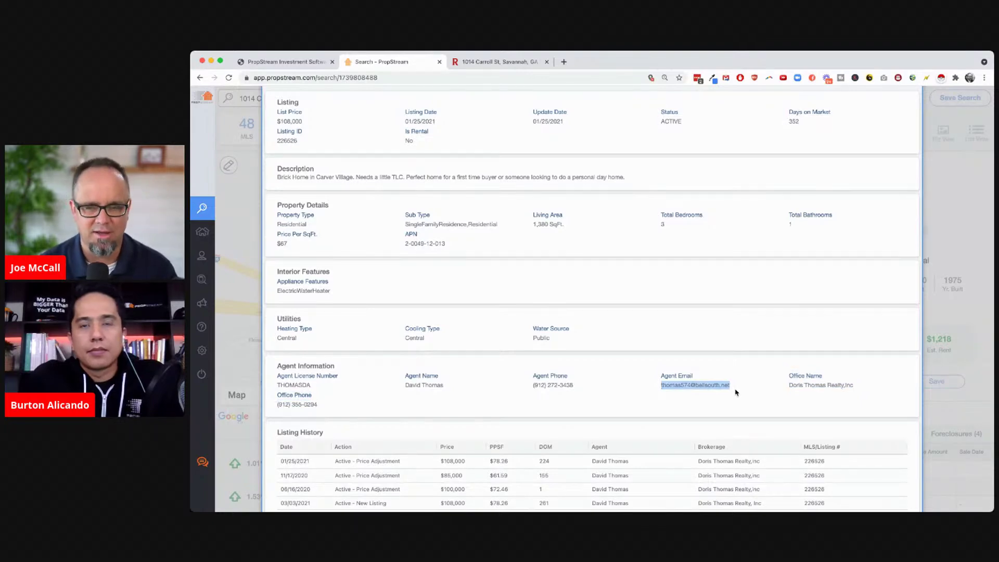
pyautogui.click(593, 362)
pyautogui.scroll(3, 592, 364)
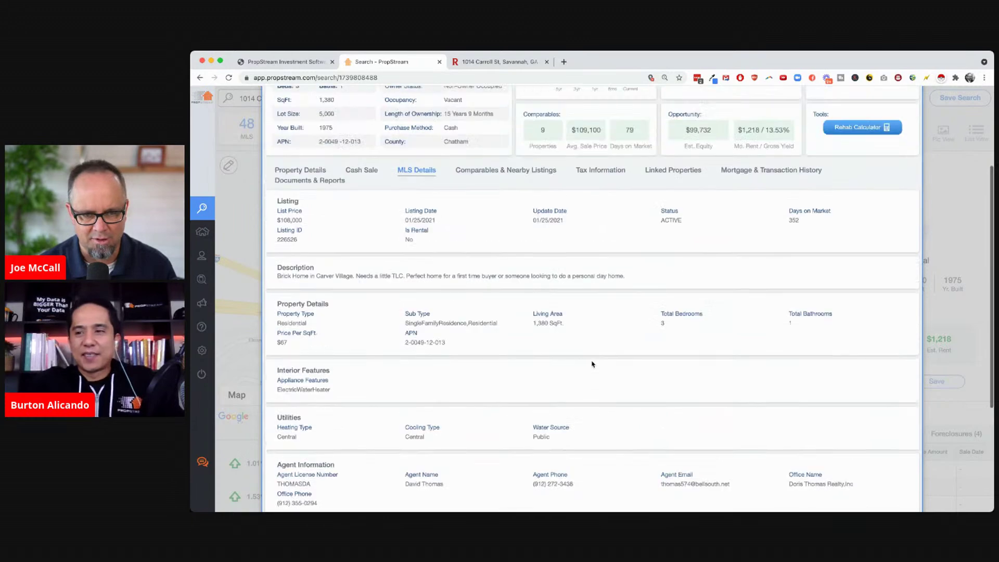
pyautogui.scroll(3, 592, 364)
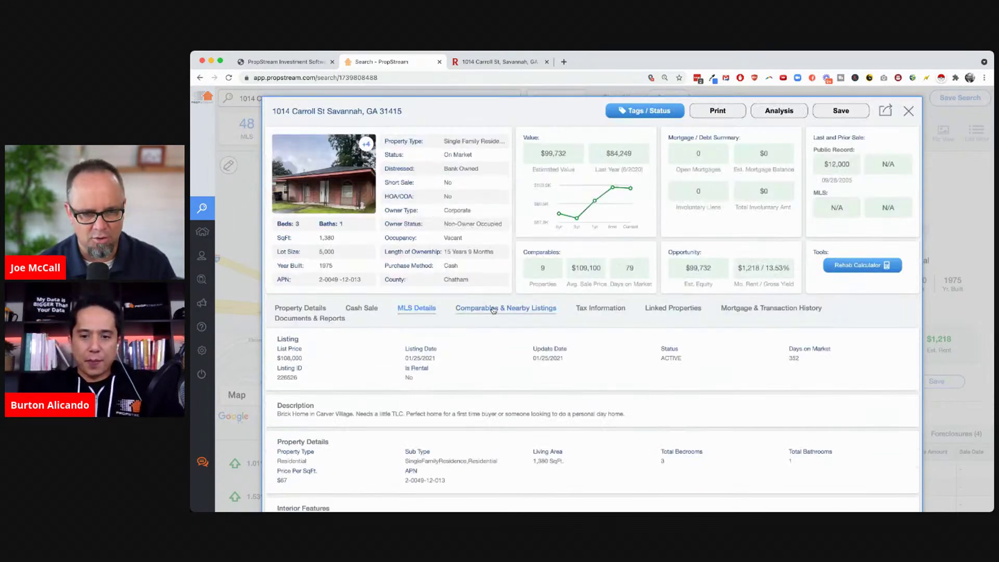
pyautogui.click(493, 309)
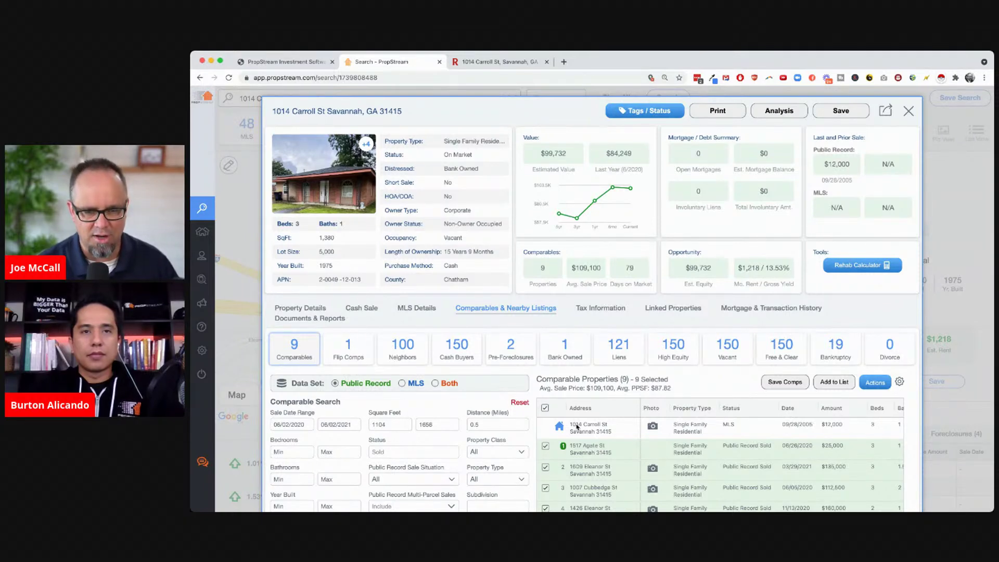
pyautogui.scroll(-3, 636, 431)
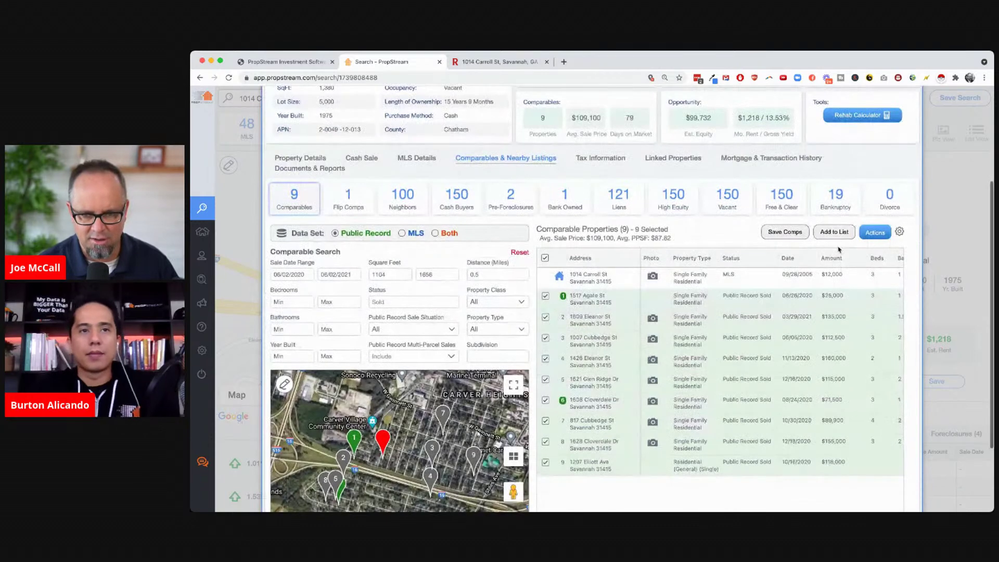
pyautogui.click(837, 259)
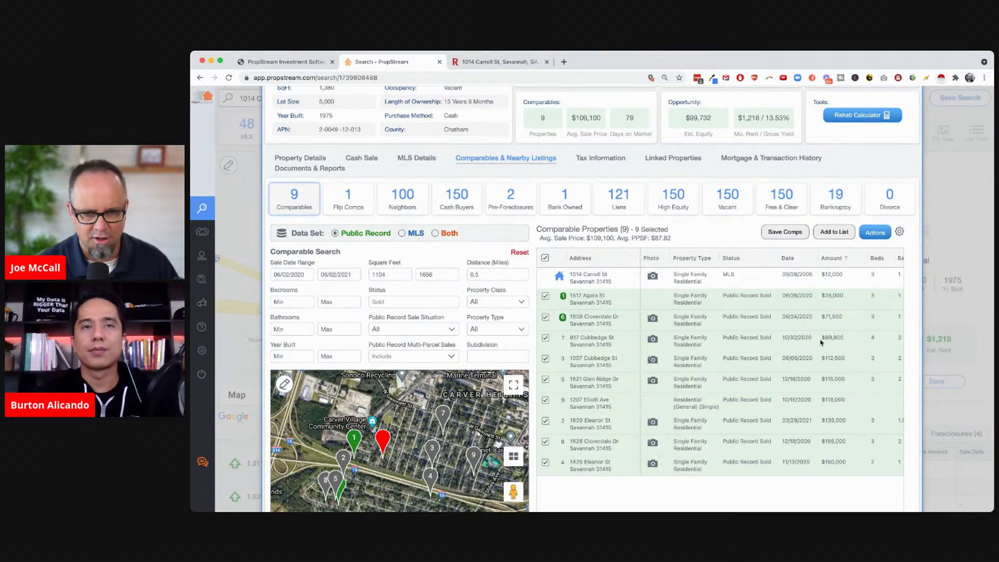
# Expand the comps distance to 1 mile and sort the 18 results by amount, highest first
pyautogui.doubleClick(481, 276)
pyautogui.write('1')
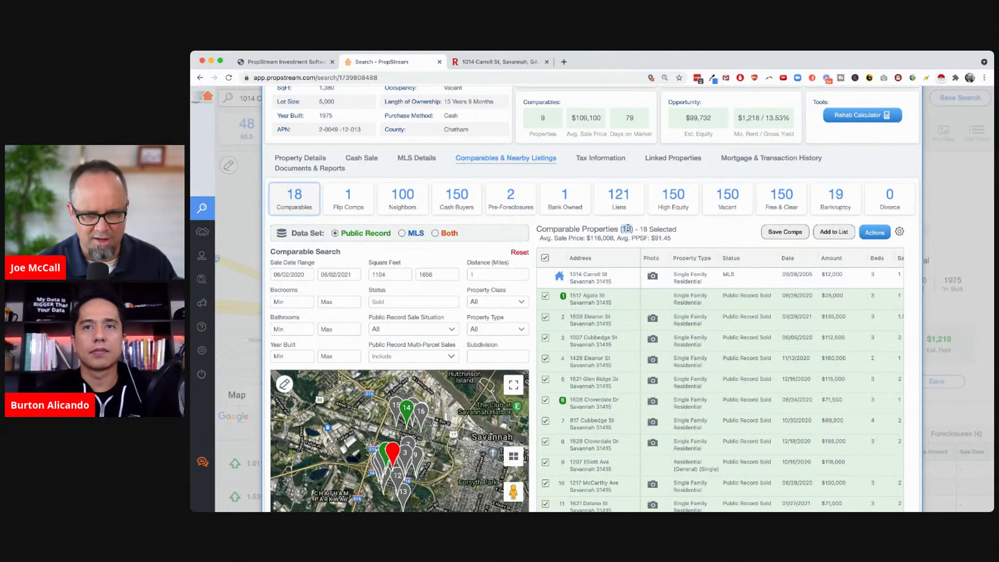
pyautogui.click(835, 260)
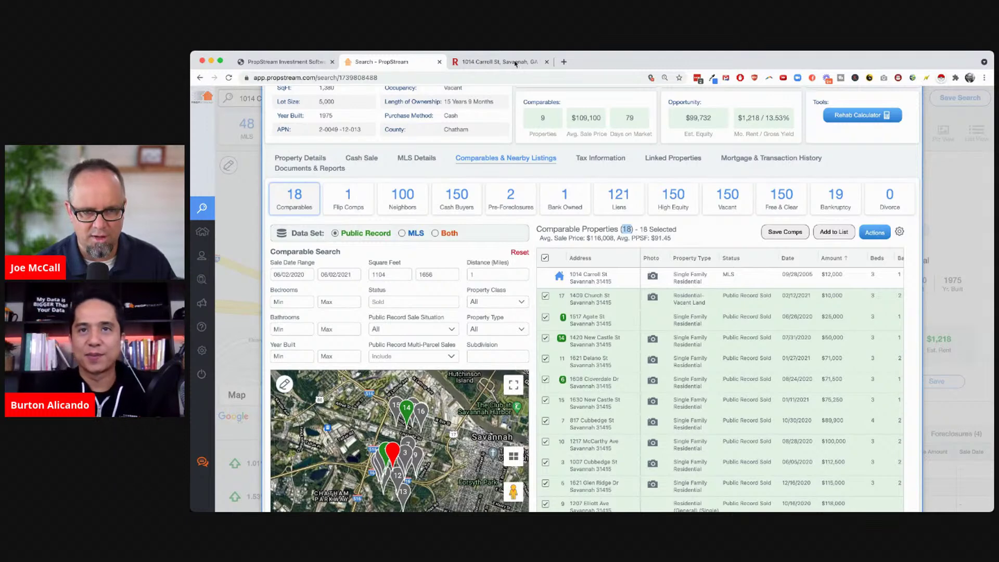
pyautogui.click(493, 64)
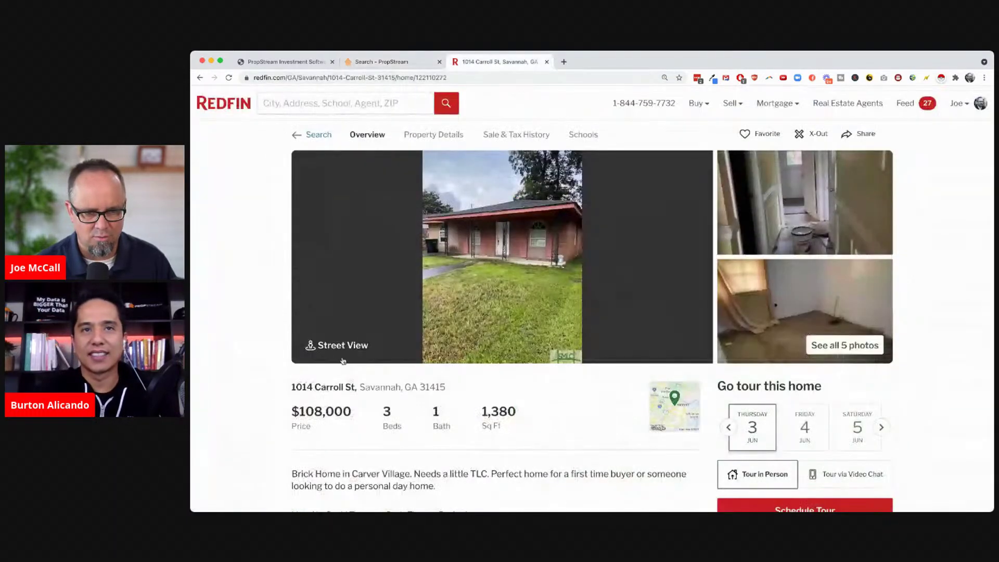
pyautogui.click(387, 65)
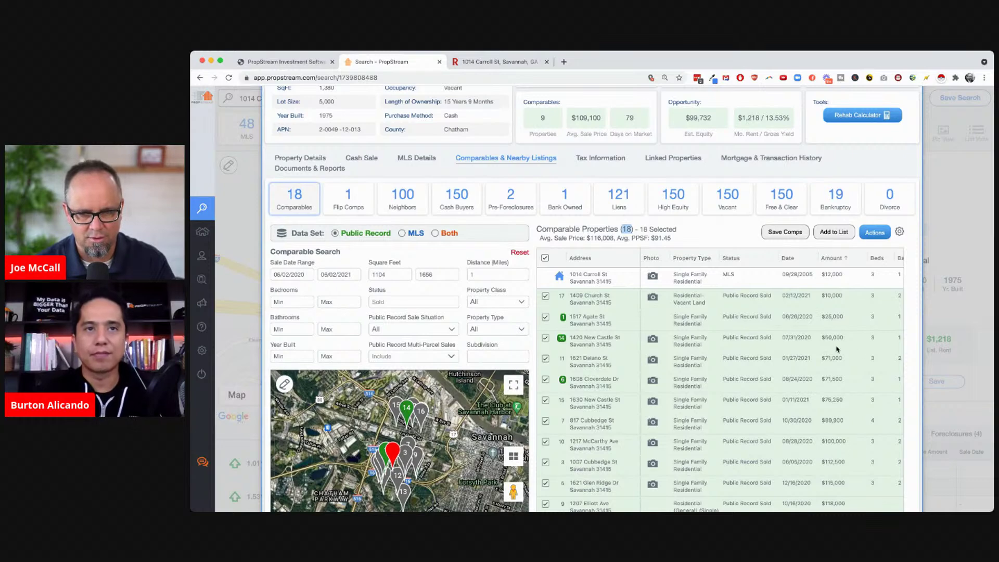
pyautogui.click(834, 257)
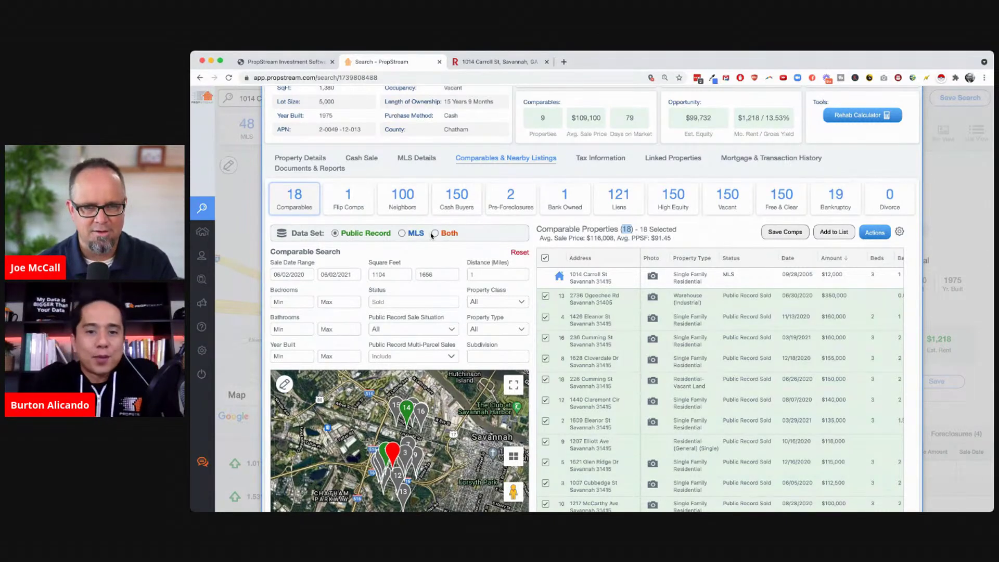
pyautogui.scroll(3, 659, 225)
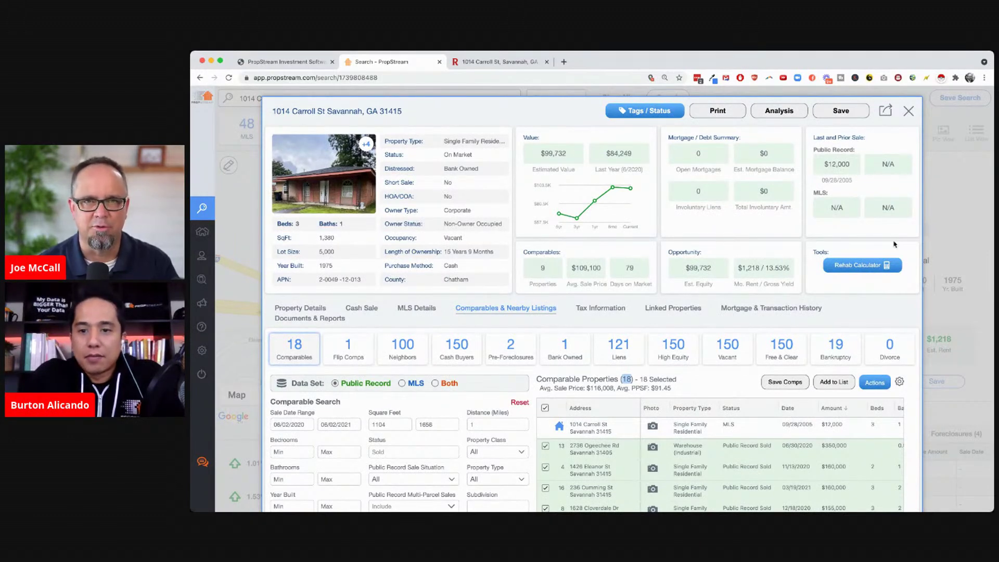
pyautogui.click(908, 115)
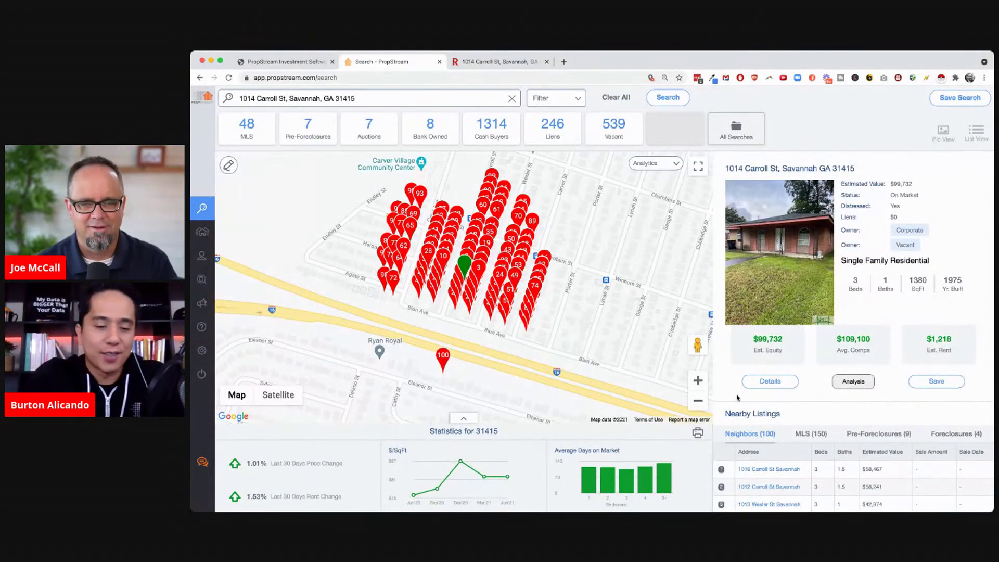
pyautogui.click(697, 402)
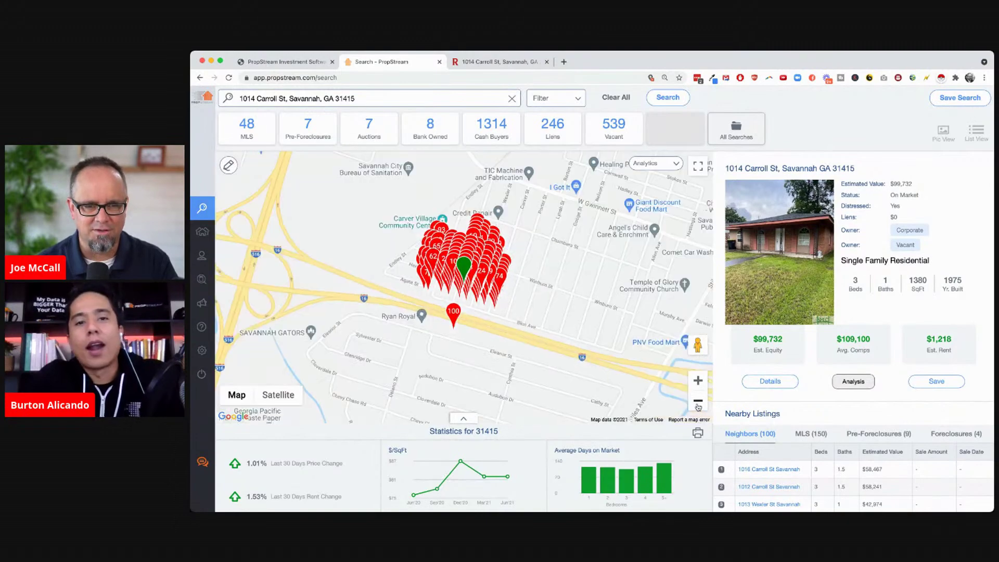
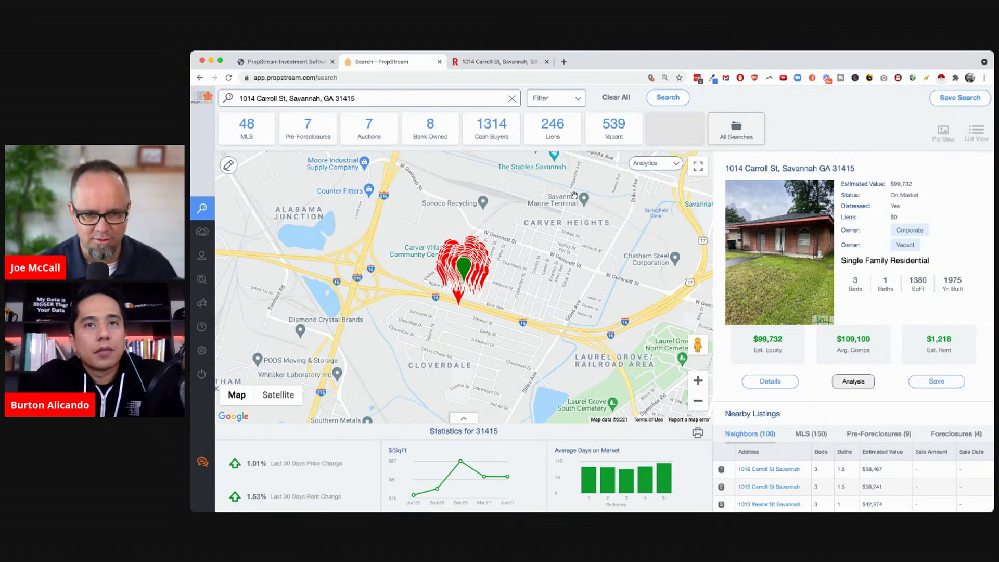
pyautogui.click(229, 166)
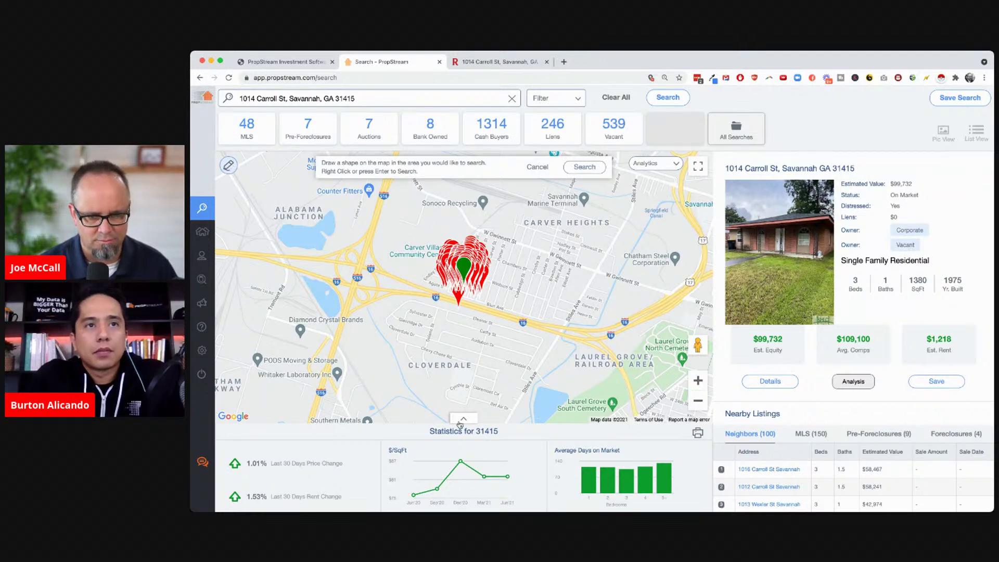
pyautogui.moveTo(452, 407); pyautogui.dragTo(449, 400)
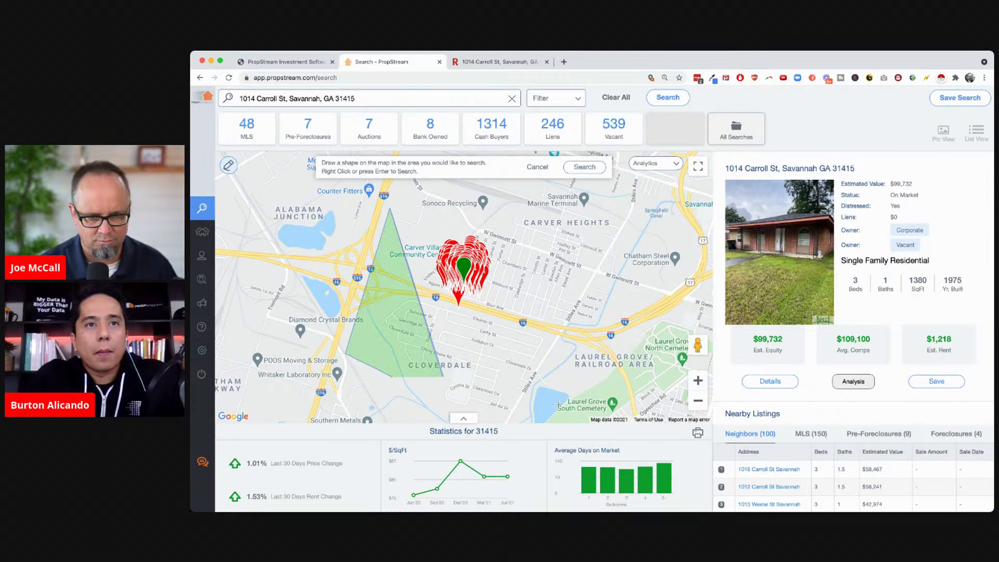
pyautogui.click(577, 376)
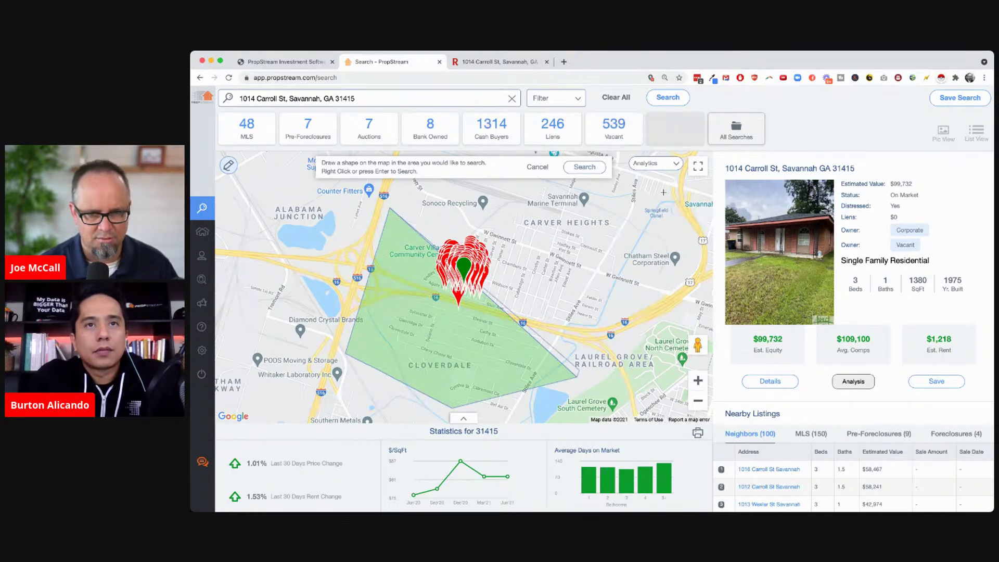
pyautogui.click(643, 294)
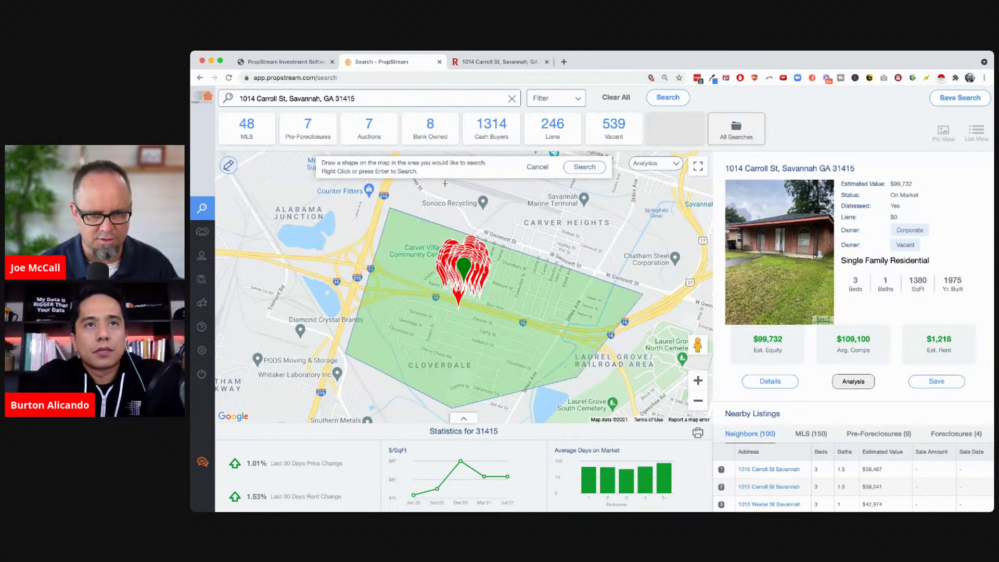
pyautogui.click(663, 192)
pyautogui.click(446, 181)
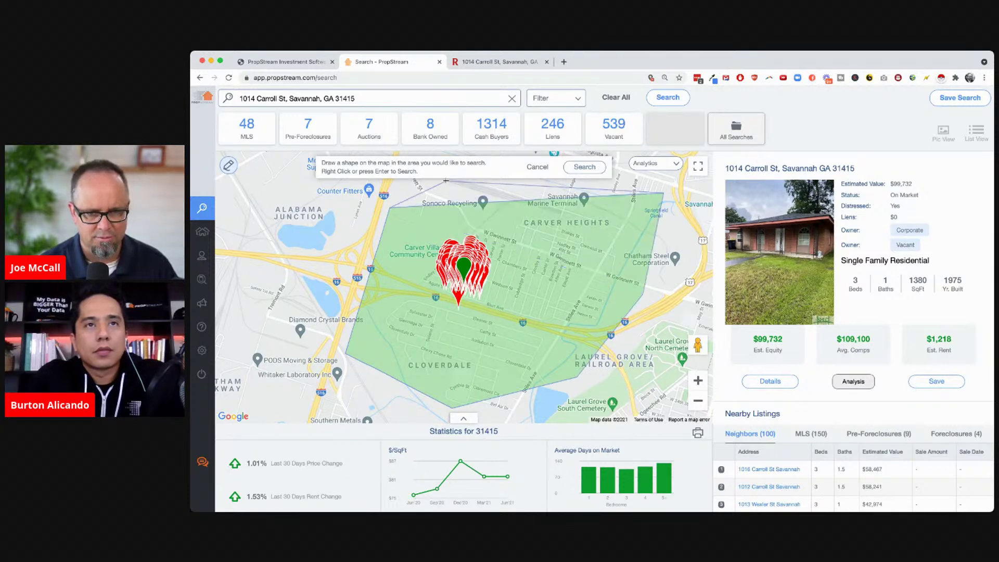
pyautogui.click(584, 167)
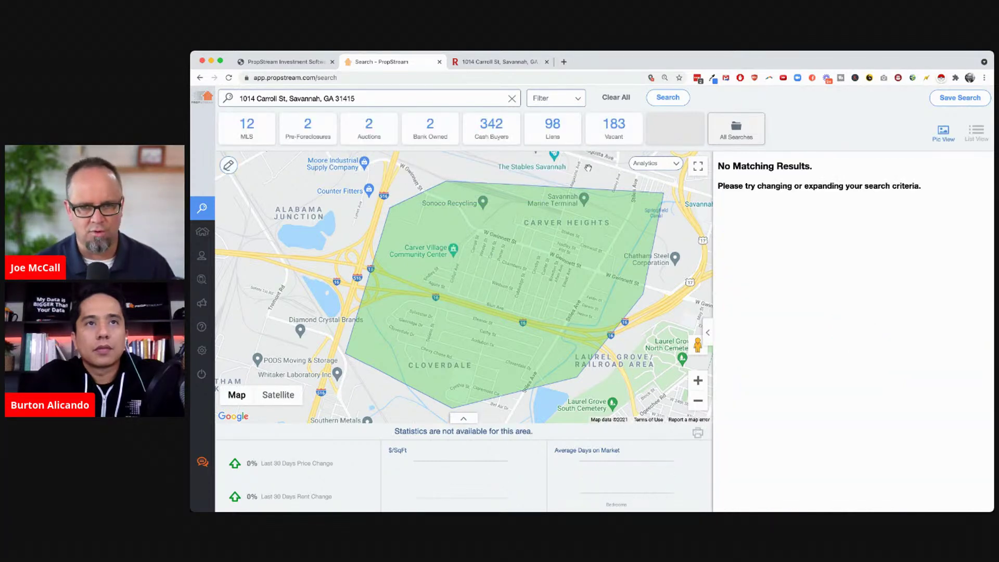
# Reset all existing search criteria for the drawn area
pyautogui.click(555, 99)
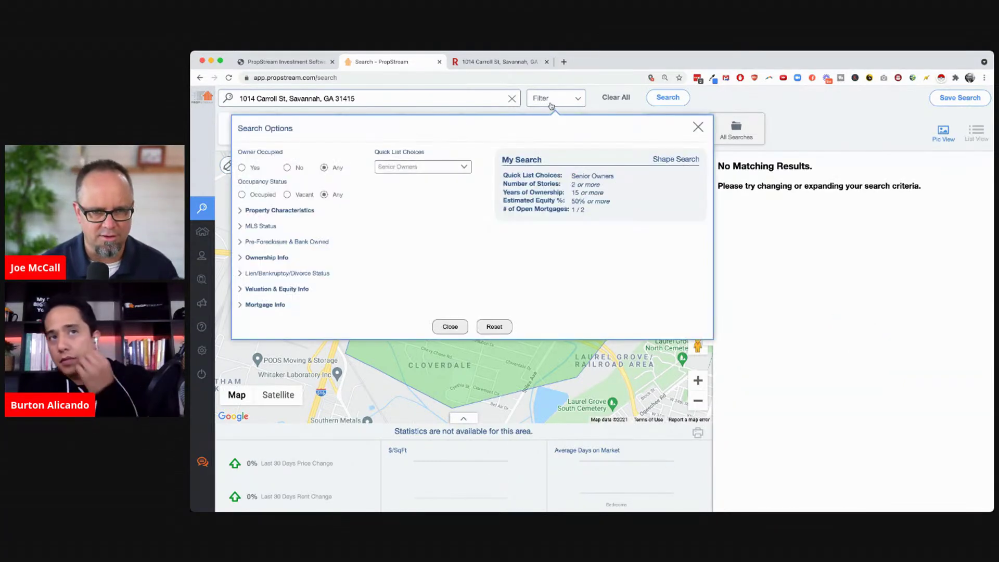
pyautogui.click(494, 326)
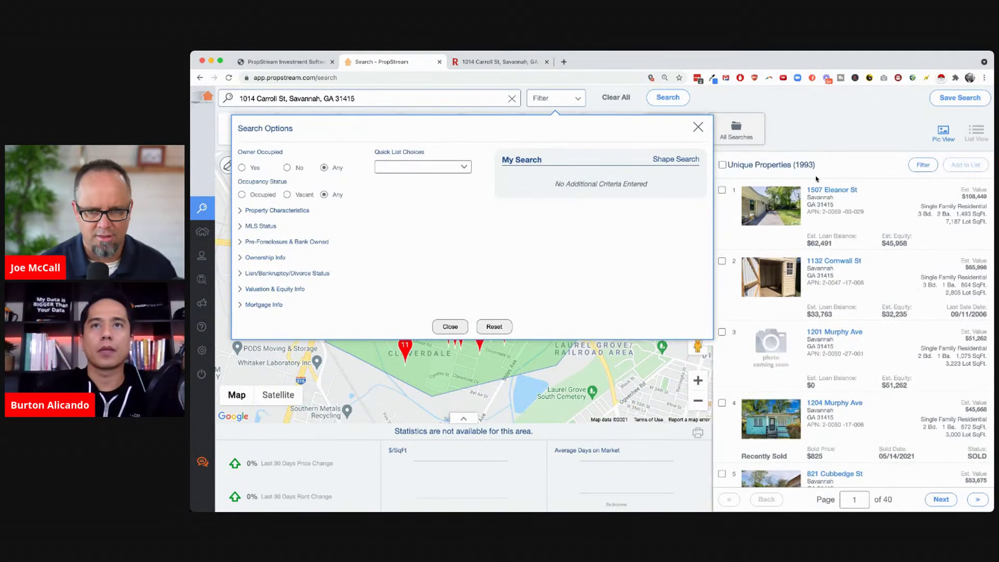
pyautogui.click(697, 127)
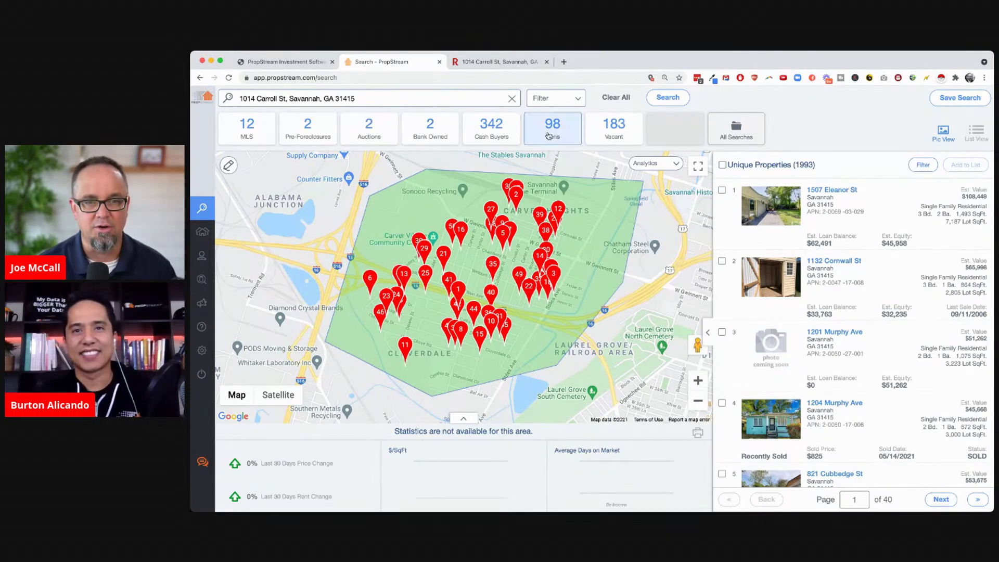
# Set Owner Occupied to No and a 1-year maximum ownership, leaving 31 unique properties
pyautogui.click(547, 100)
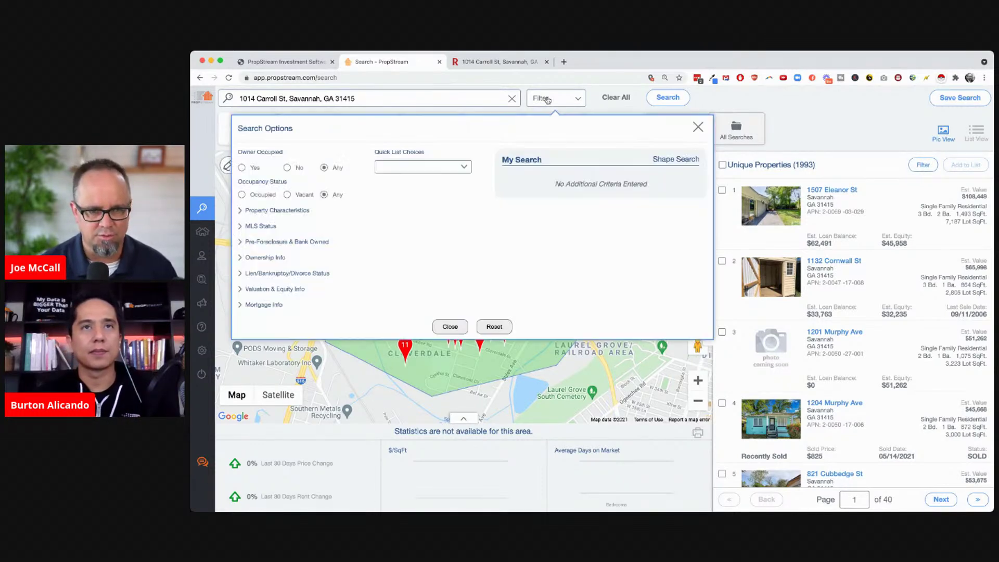
pyautogui.click(286, 167)
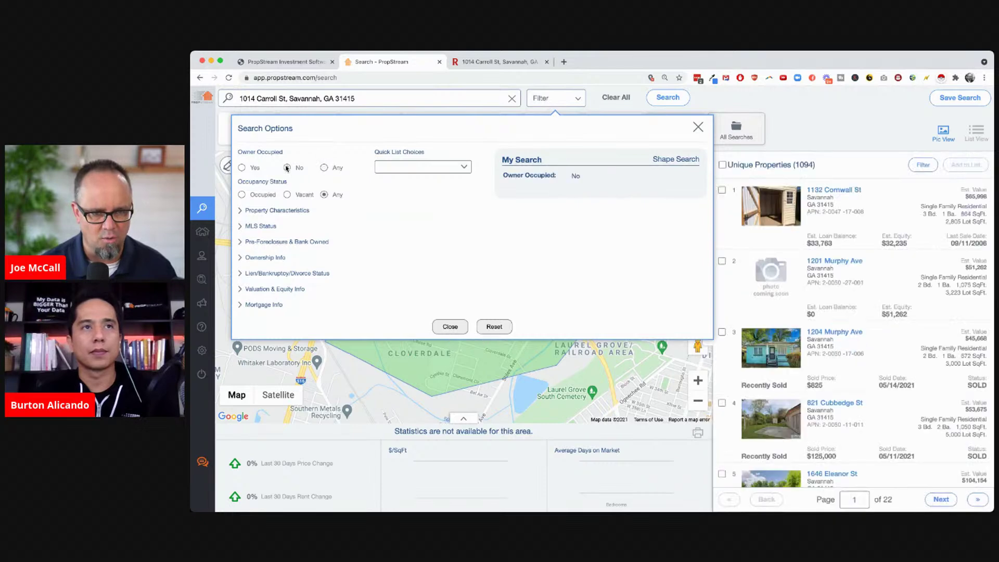
pyautogui.click(261, 257)
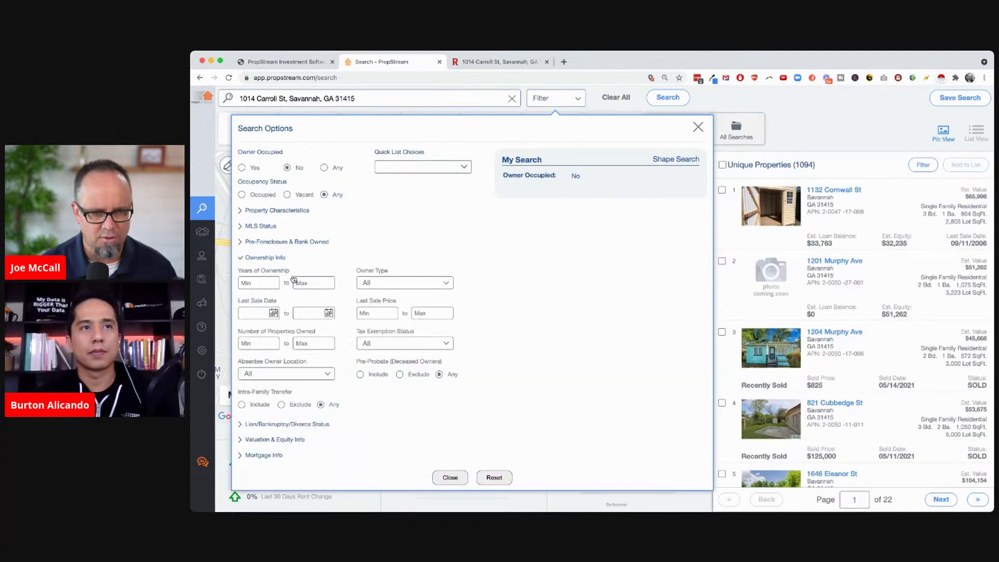
pyautogui.click(310, 282)
pyautogui.write('1')
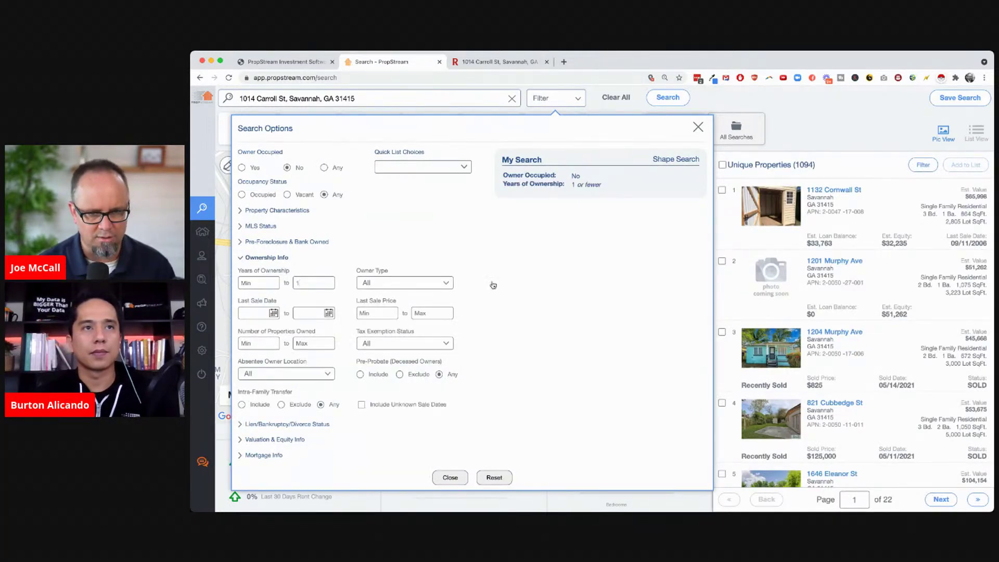
pyautogui.click(449, 477)
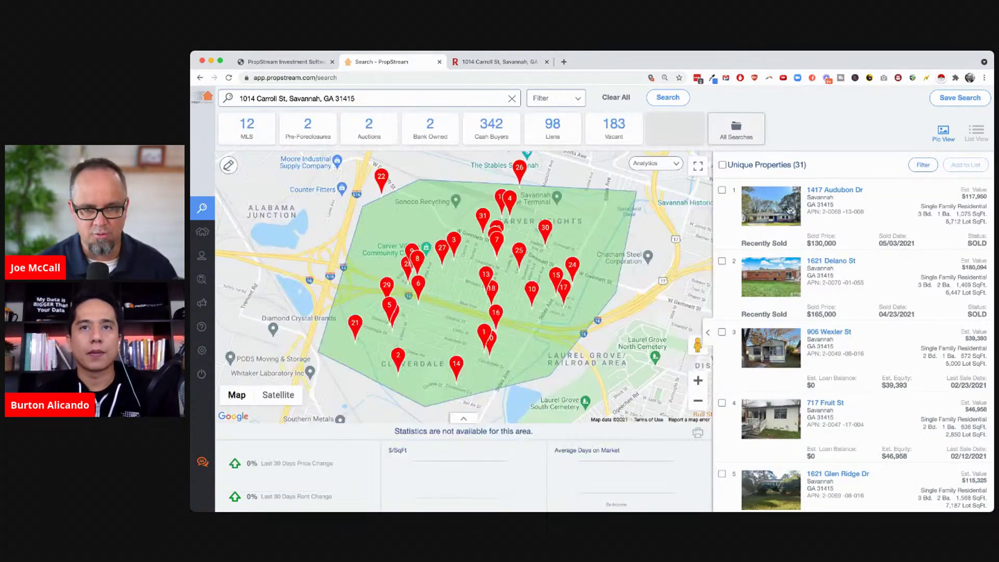
pyautogui.click(571, 104)
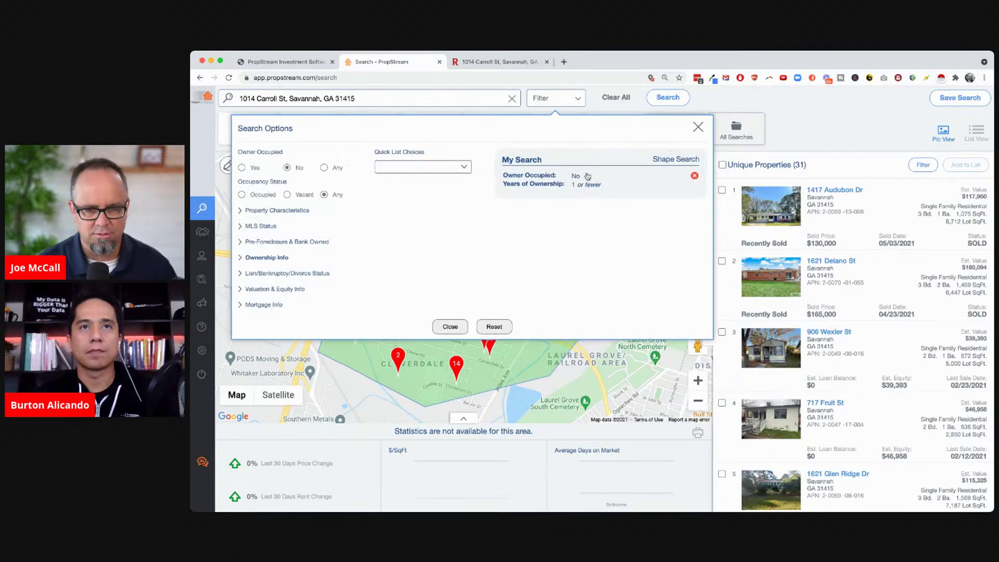
pyautogui.click(698, 128)
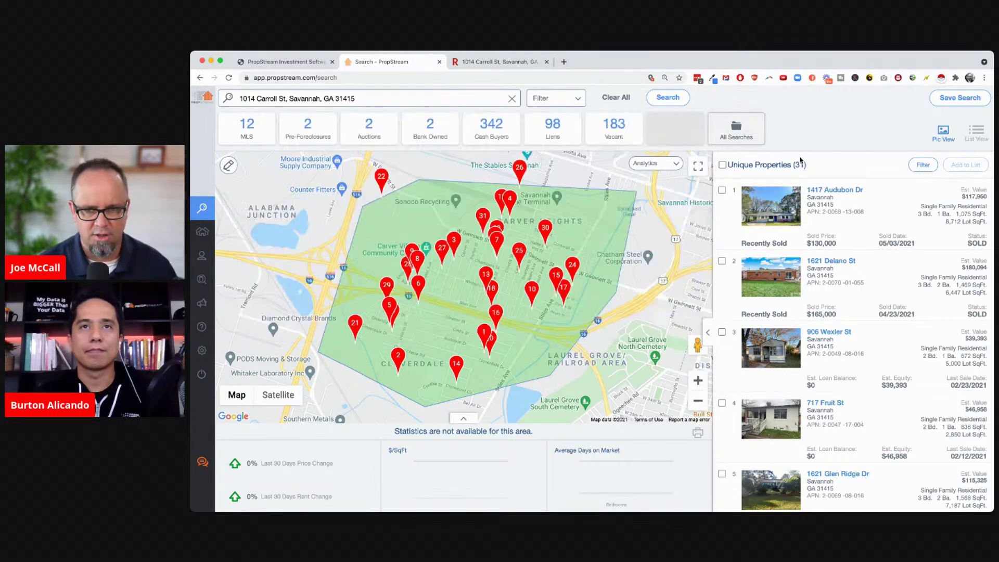
pyautogui.doubleClick(799, 166)
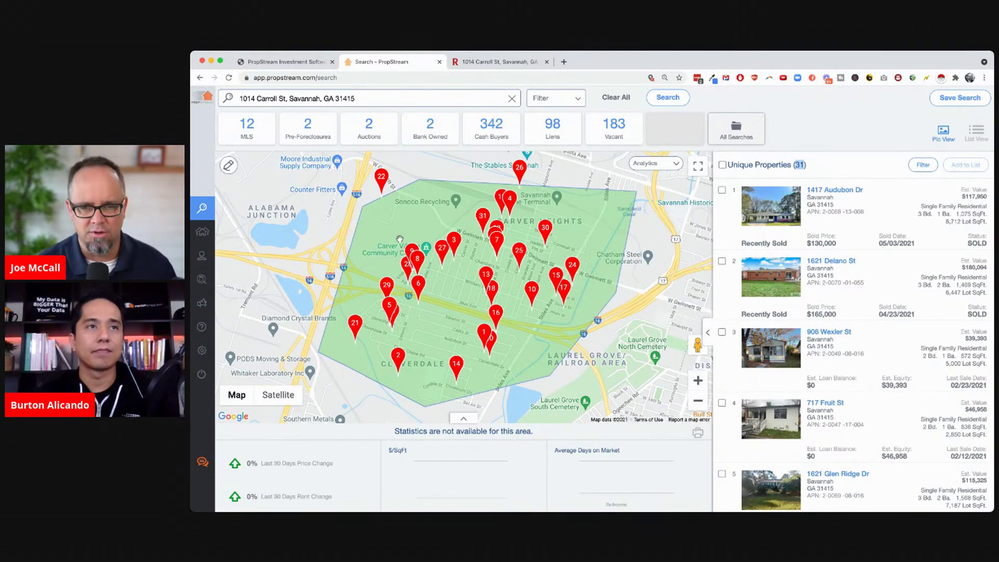
# Select all 31 unique properties with the header checkbox and reopen the filter options
pyautogui.click(722, 165)
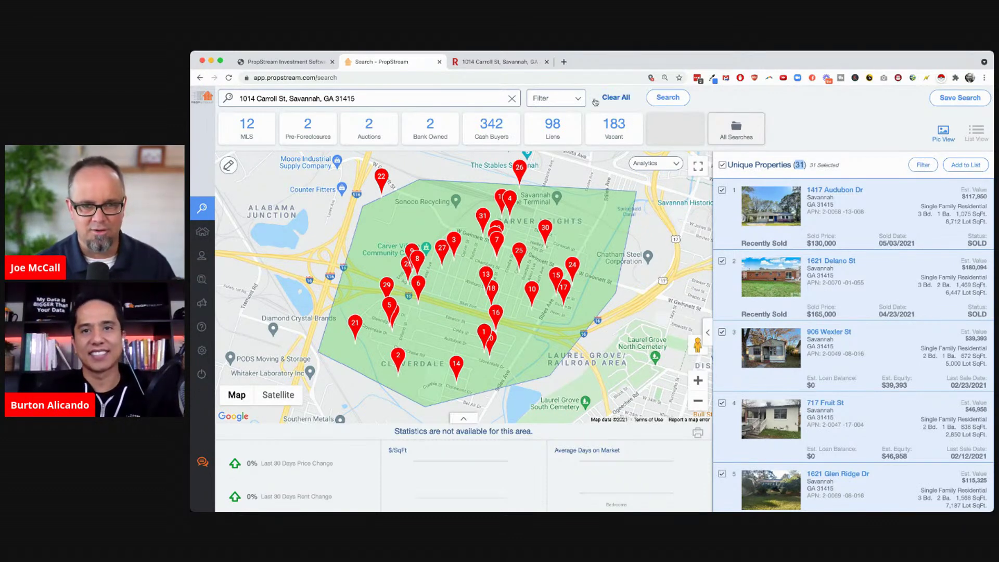
pyautogui.click(555, 98)
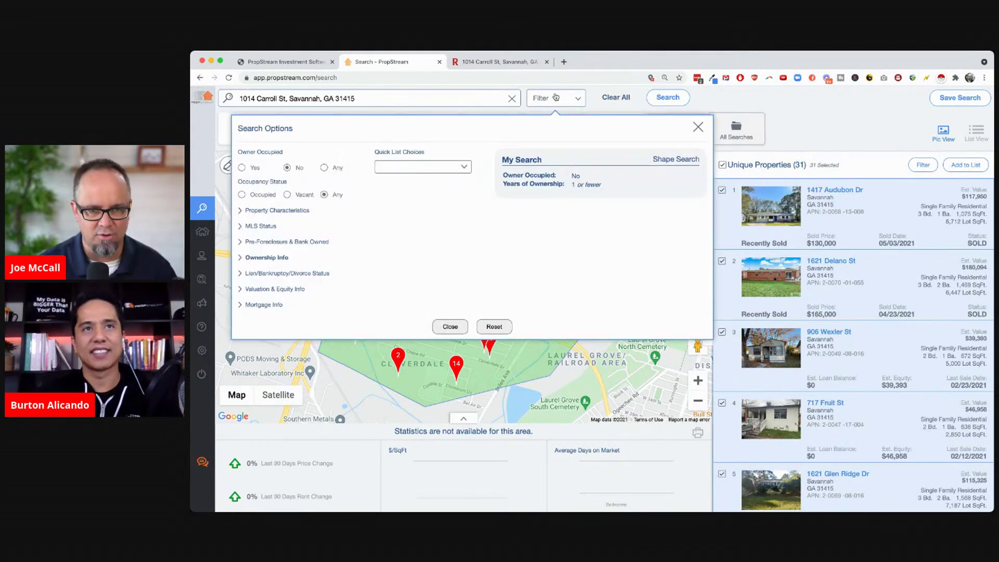
# Reset the criteria, then apply and remove the Flippers quick list
pyautogui.click(493, 328)
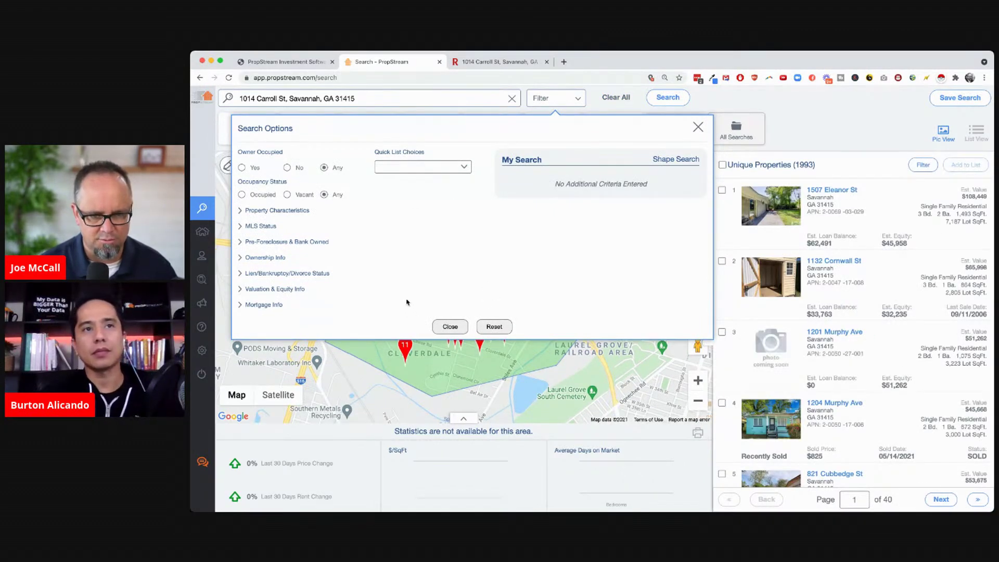
pyautogui.click(406, 301)
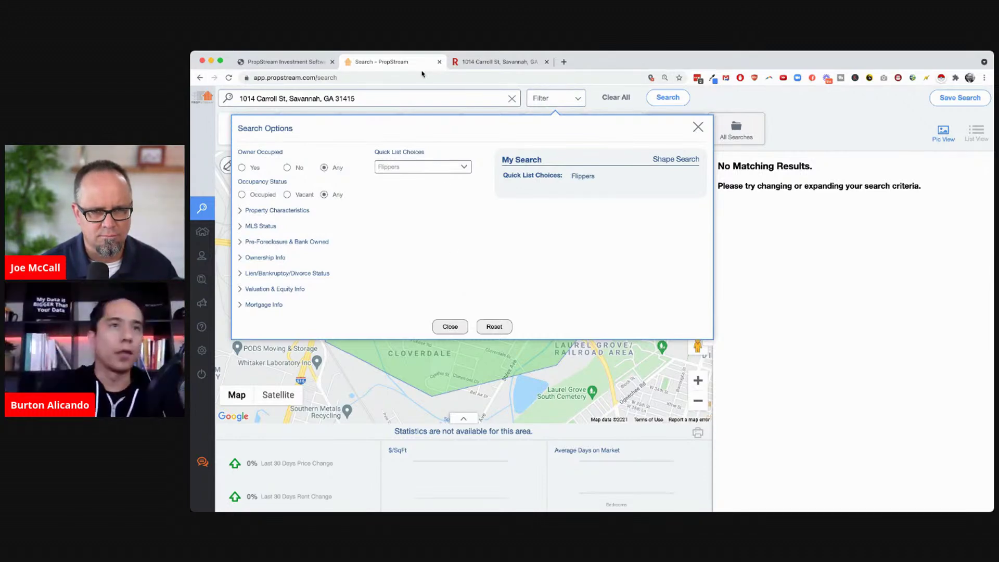
pyautogui.click(615, 97)
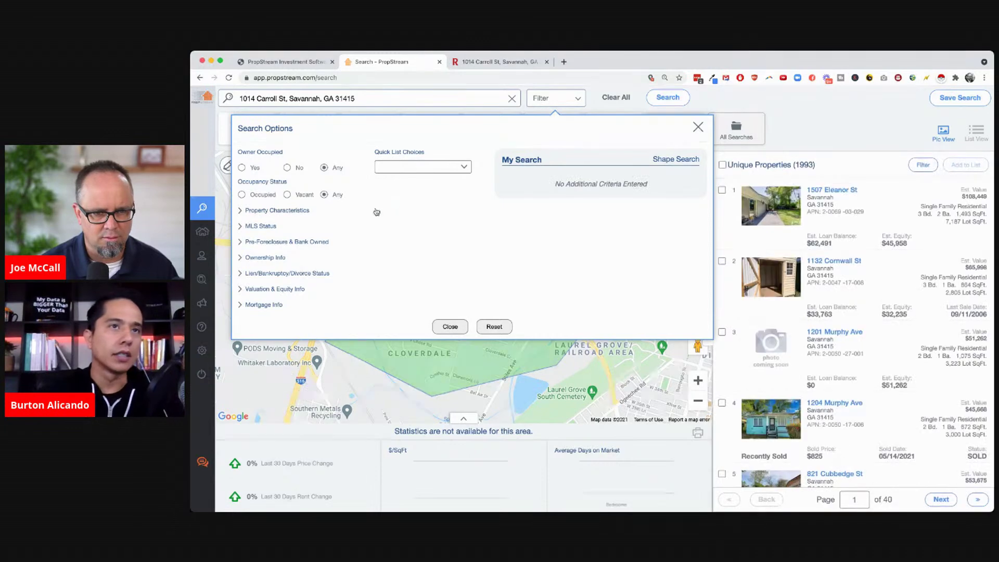
pyautogui.click(260, 226)
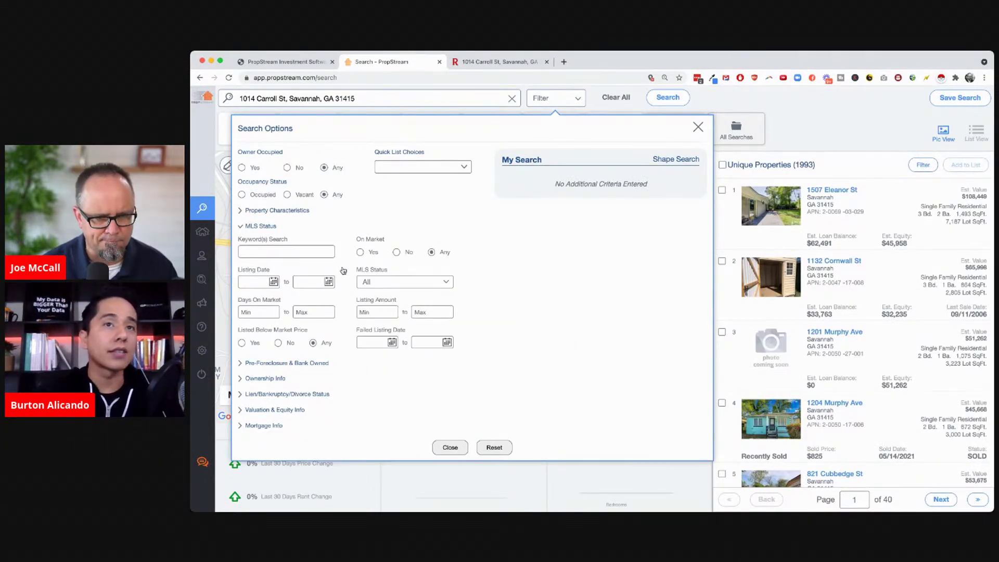
pyautogui.click(431, 312)
pyautogui.write('100000')
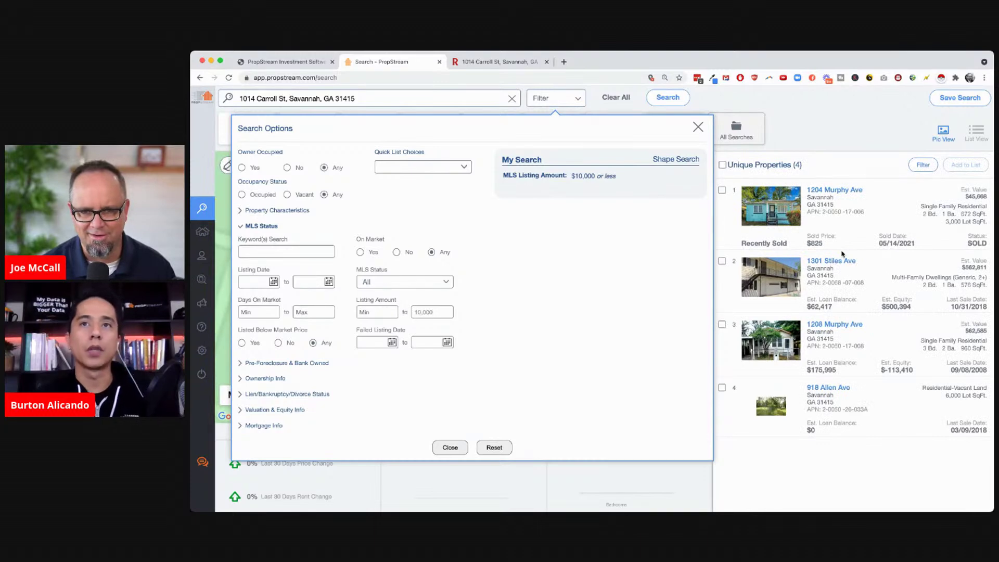
pyautogui.click(836, 194)
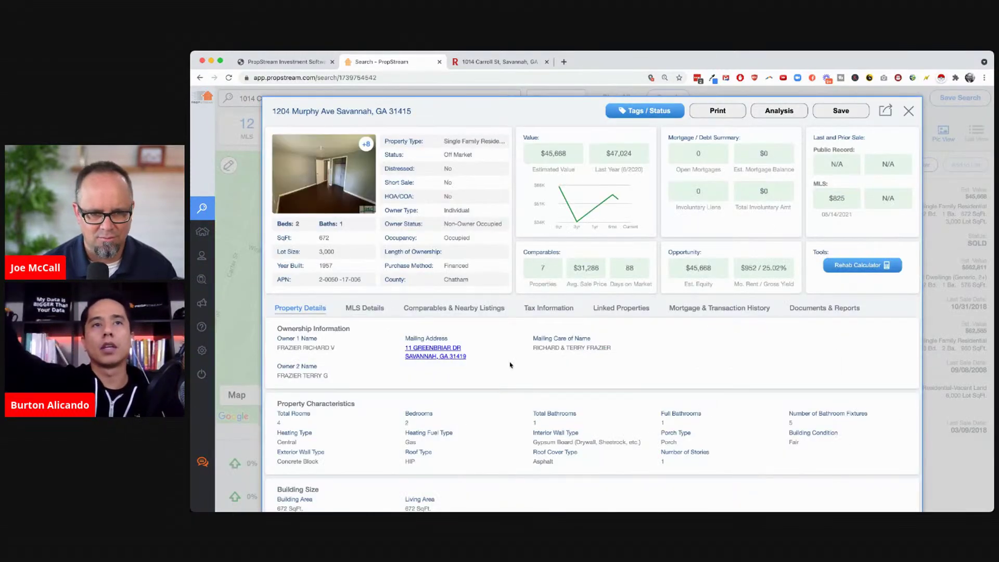
# Open the MLS Details tab and highlight the listing agent's phone and e-mail
pyautogui.click(360, 308)
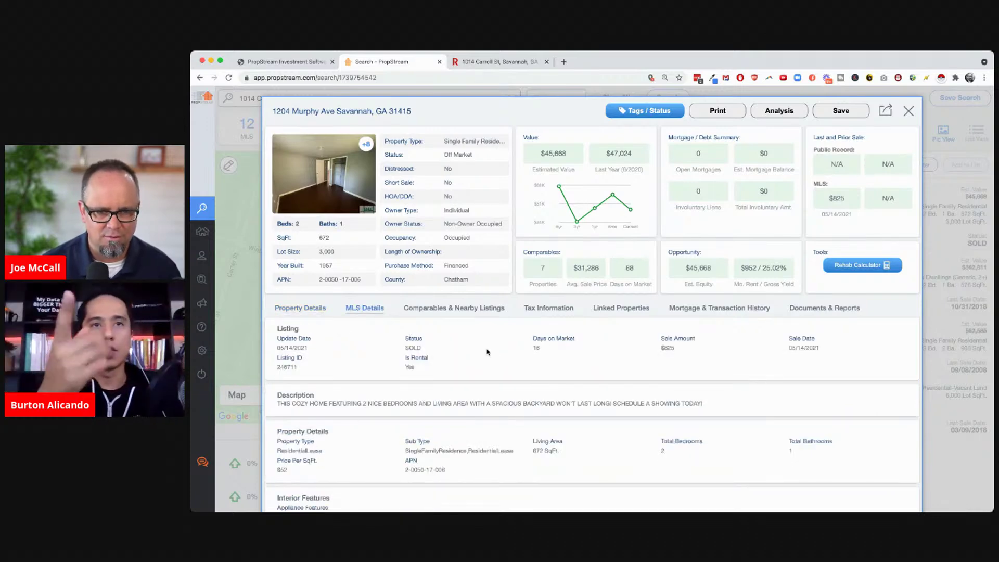
pyautogui.scroll(-5, 488, 352)
pyautogui.moveTo(444, 404)
pyautogui.mouseDown()
pyautogui.moveTo(439, 413)
pyautogui.moveTo(456, 418)
pyautogui.mouseUp()
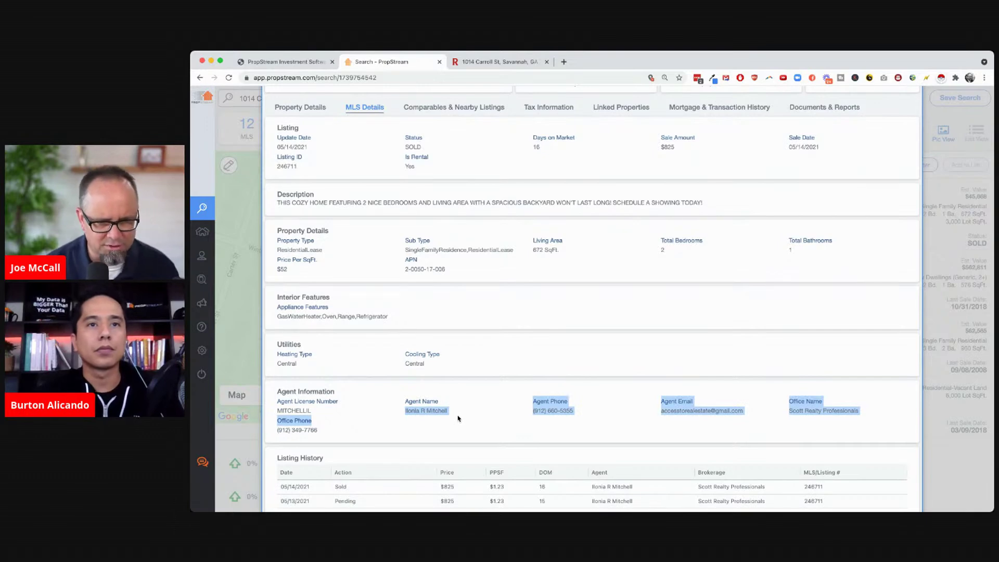
pyautogui.click(576, 416)
pyautogui.moveTo(576, 416); pyautogui.dragTo(519, 415)
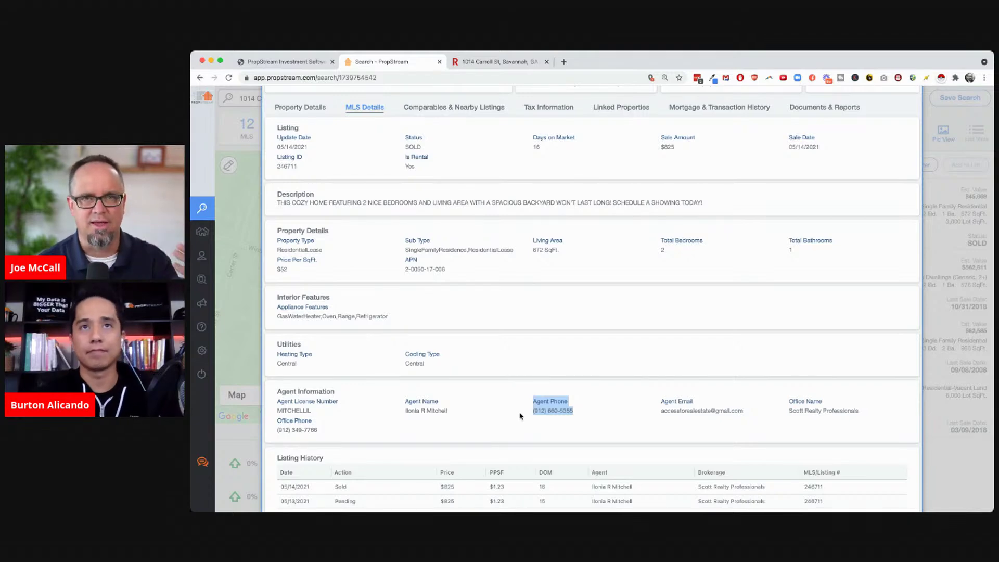
pyautogui.click(580, 429)
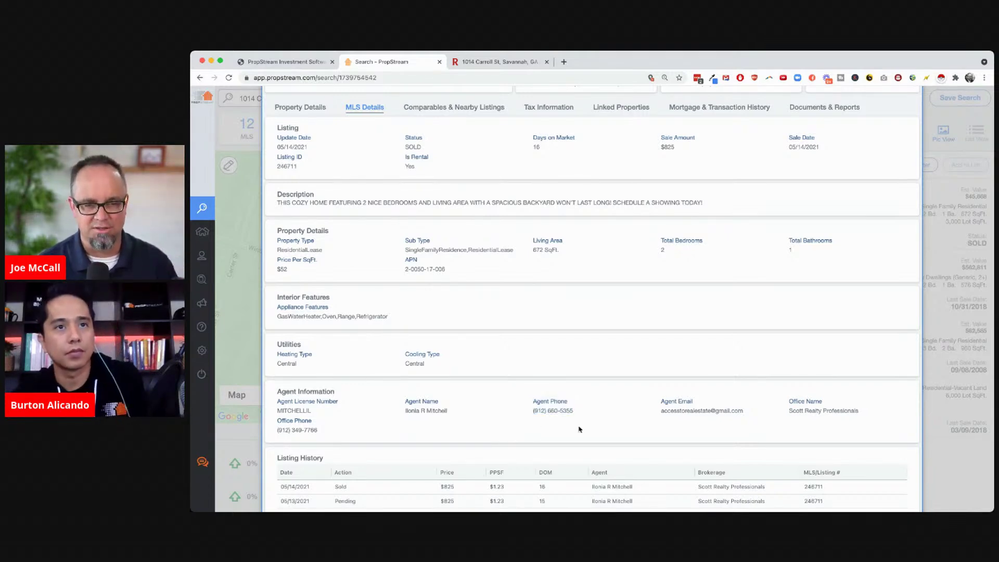
pyautogui.scroll(1, 579, 429)
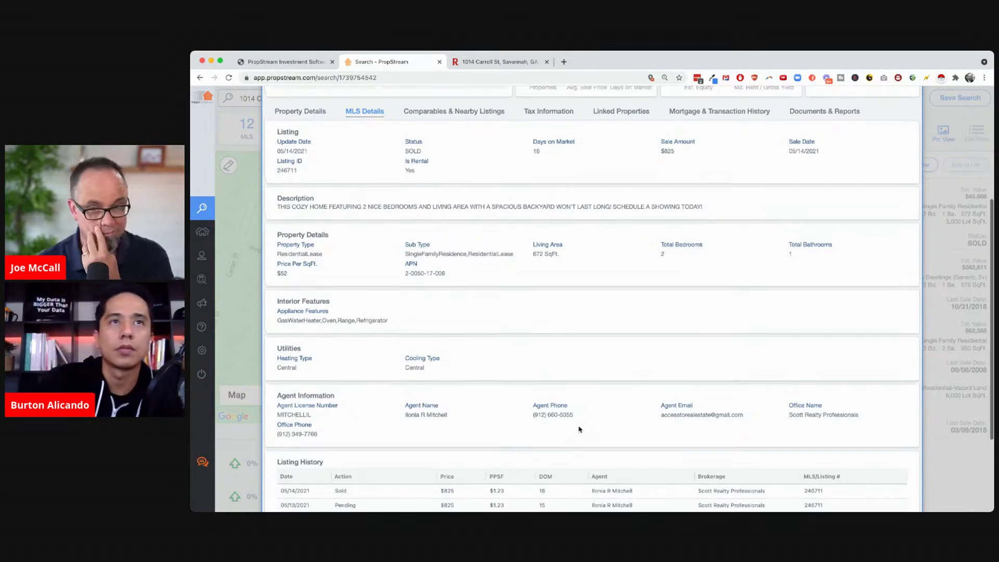
pyautogui.moveTo(580, 440); pyautogui.dragTo(519, 436)
pyautogui.moveTo(745, 436); pyautogui.dragTo(650, 431)
pyautogui.click(629, 439)
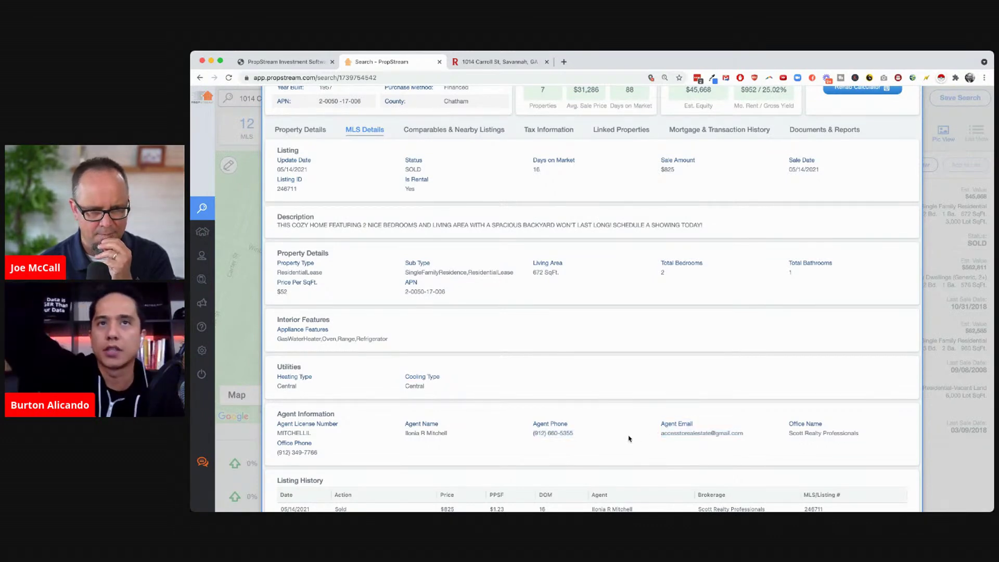
# Highlight the listing's $825 sale on 05/14/2021 and scroll back to the top
pyautogui.scroll(3, 629, 438)
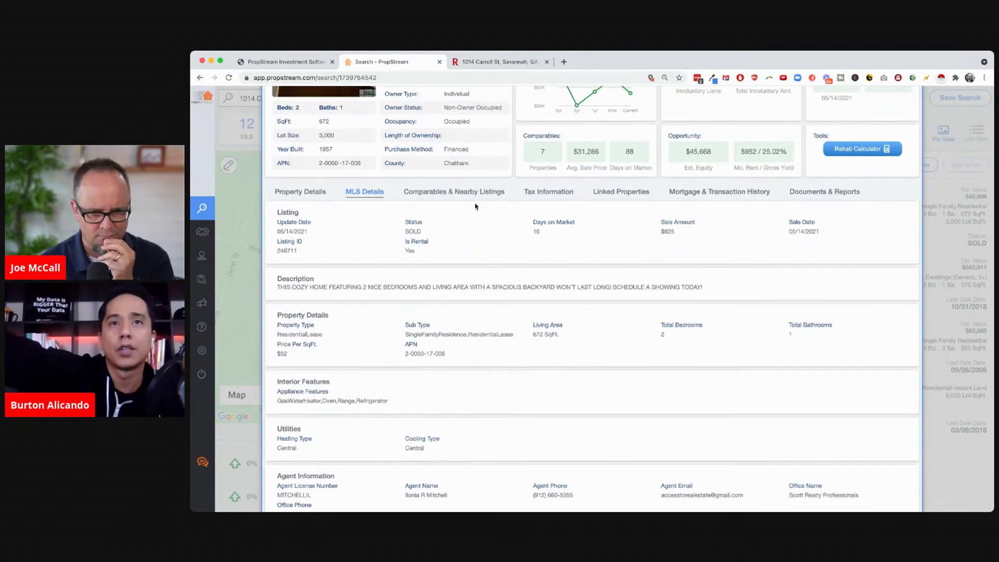
pyautogui.moveTo(679, 241); pyautogui.dragTo(653, 218)
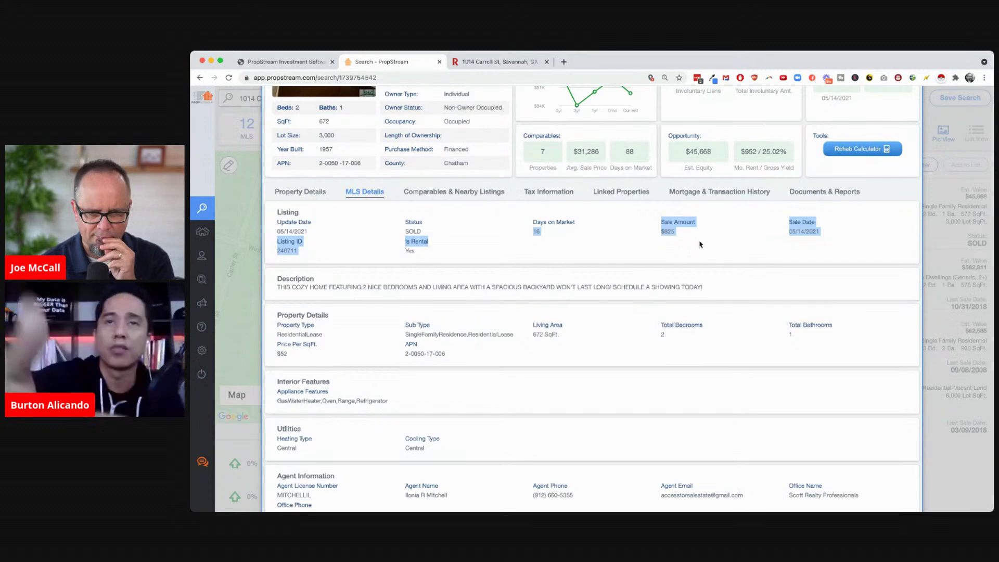
pyautogui.scroll(5, 700, 244)
pyautogui.click(370, 172)
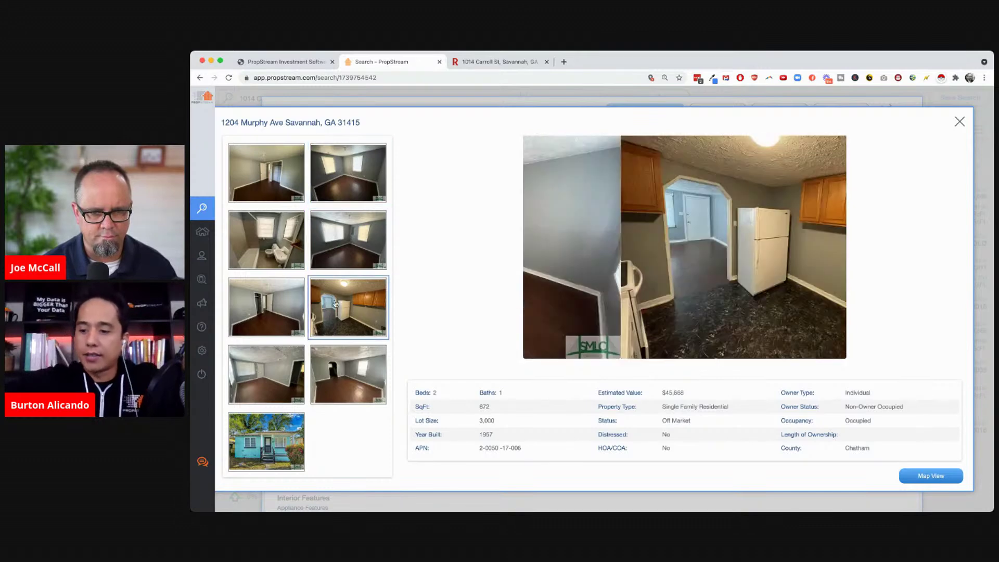
pyautogui.click(267, 311)
pyautogui.click(266, 373)
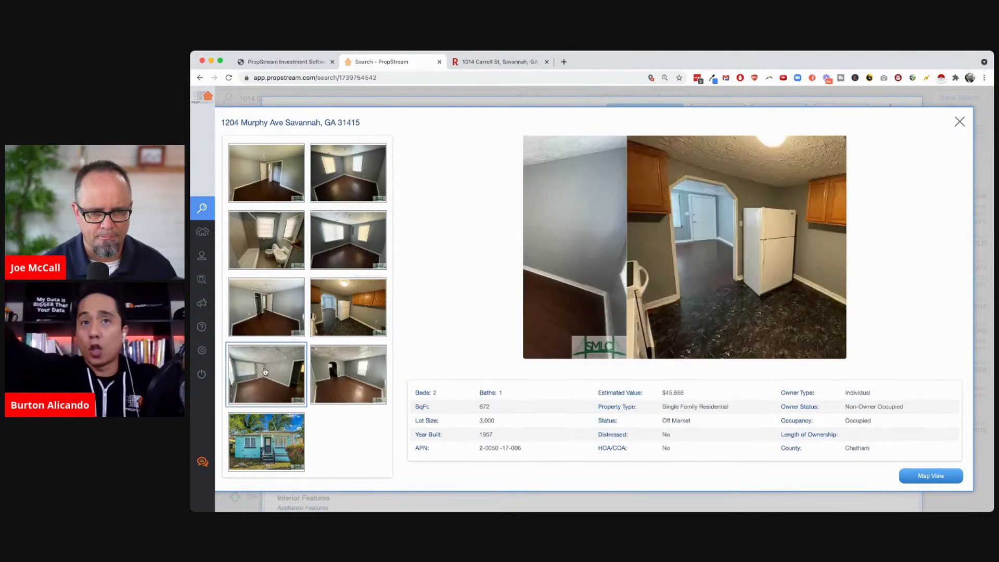
pyautogui.click(331, 383)
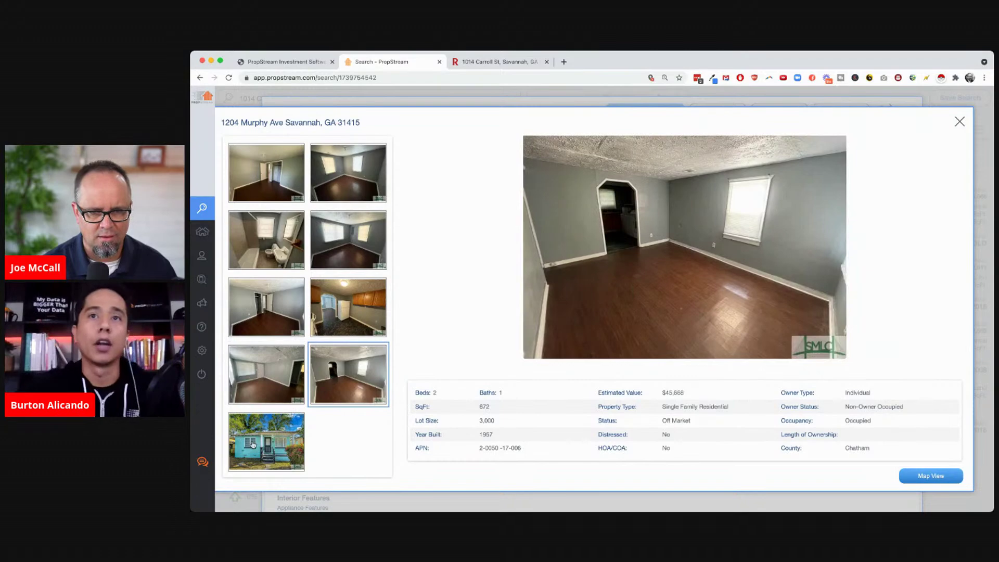
pyautogui.click(253, 444)
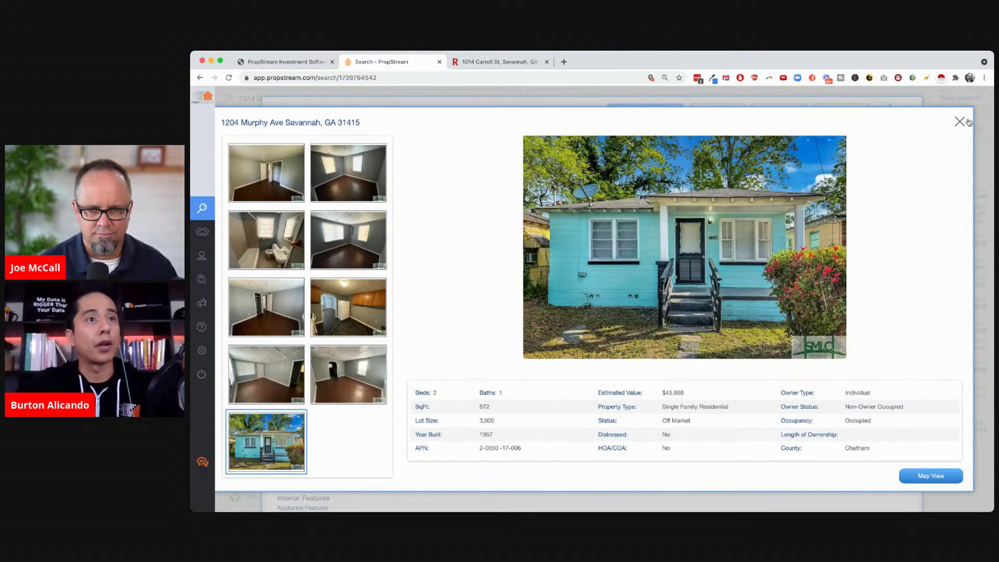
pyautogui.click(960, 122)
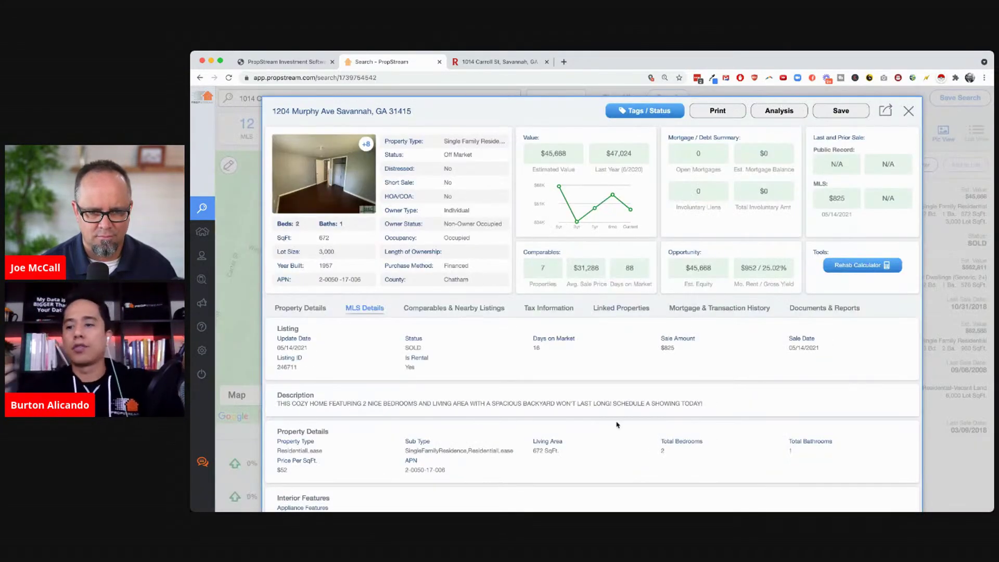
pyautogui.scroll(-5, 616, 425)
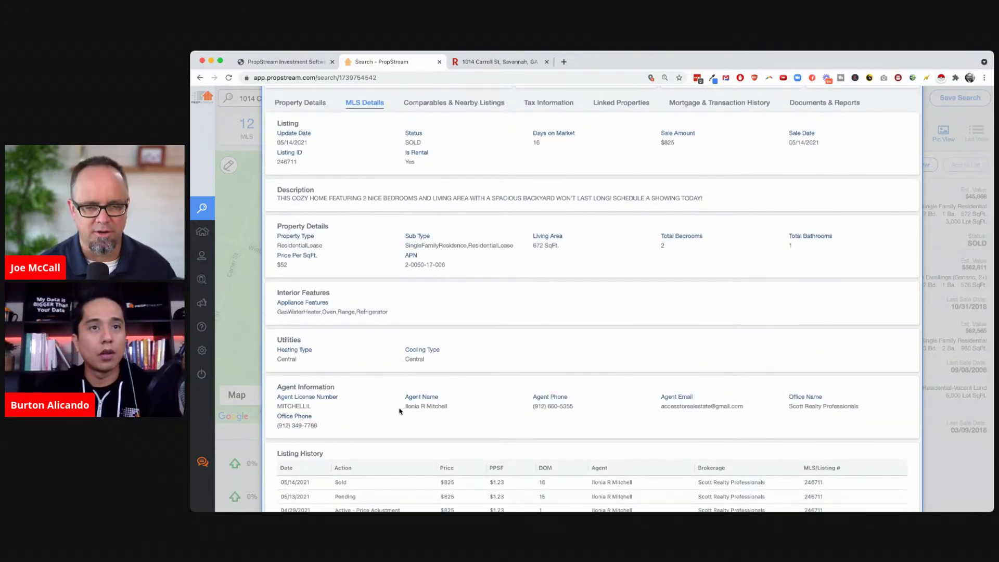
pyautogui.moveTo(405, 406); pyautogui.dragTo(466, 409)
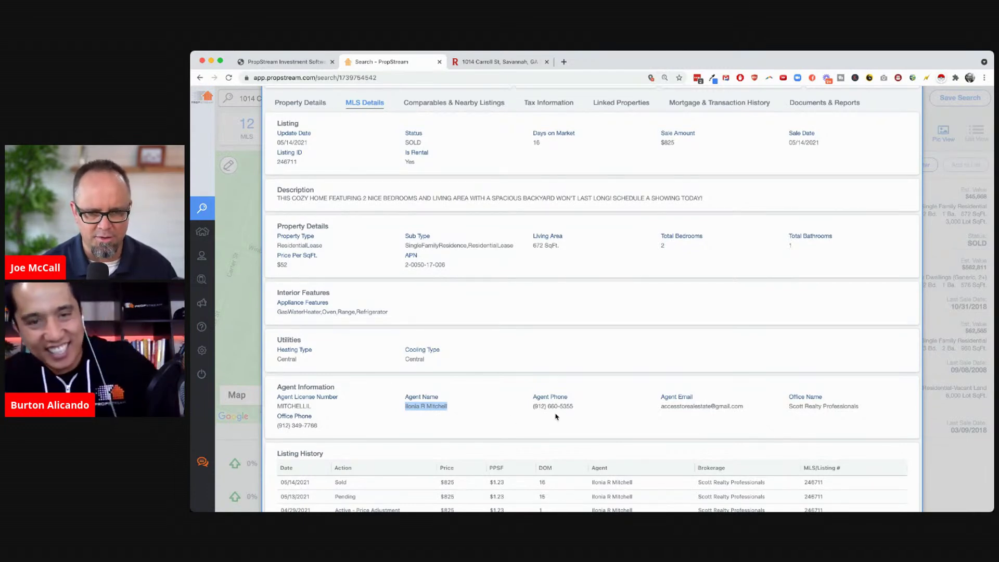
pyautogui.moveTo(531, 406); pyautogui.dragTo(574, 407)
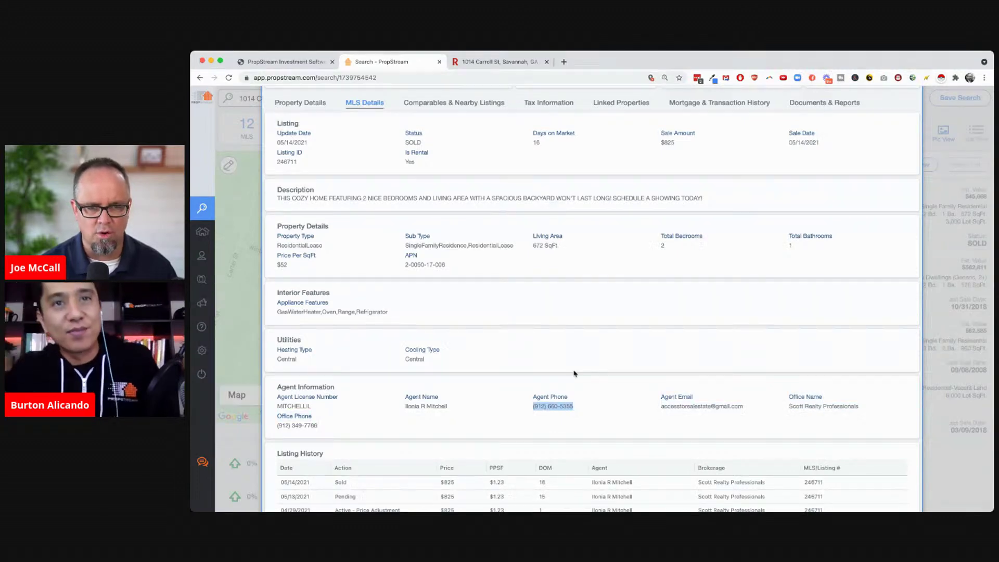
pyautogui.scroll(5, 570, 330)
pyautogui.click(308, 310)
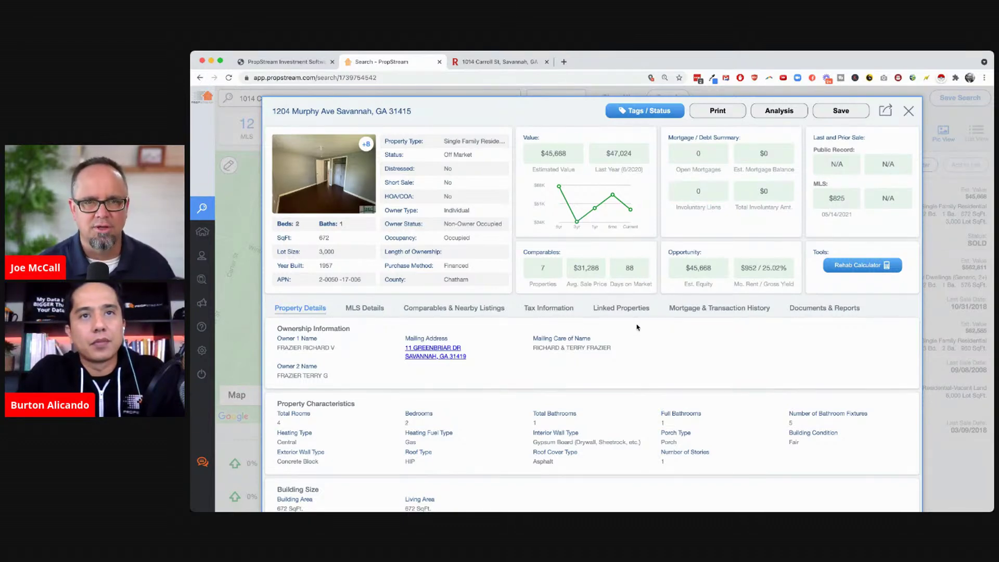
# Review the owner's Linked Properties, then return to the Property Details tab
pyautogui.click(623, 309)
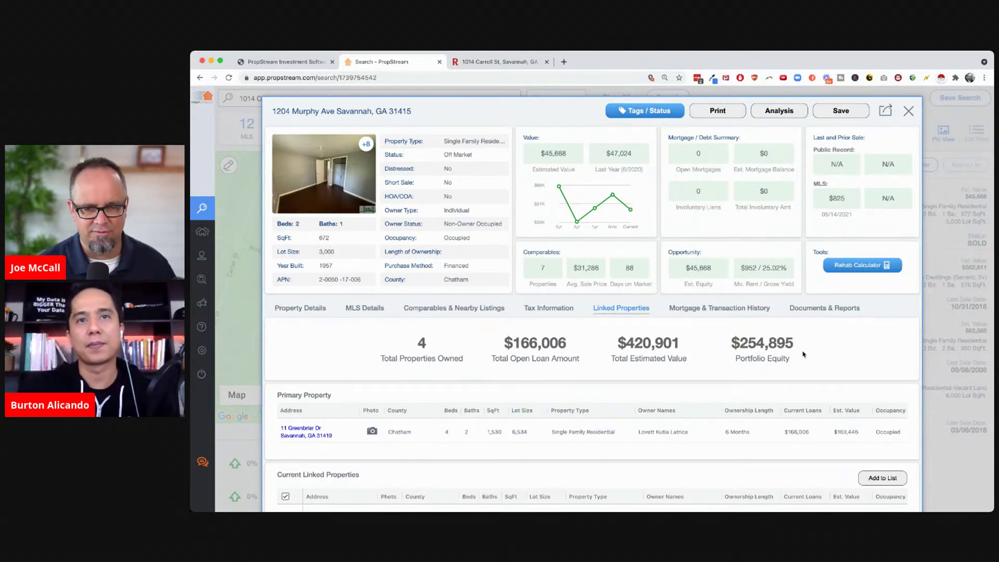
pyautogui.scroll(-5, 713, 364)
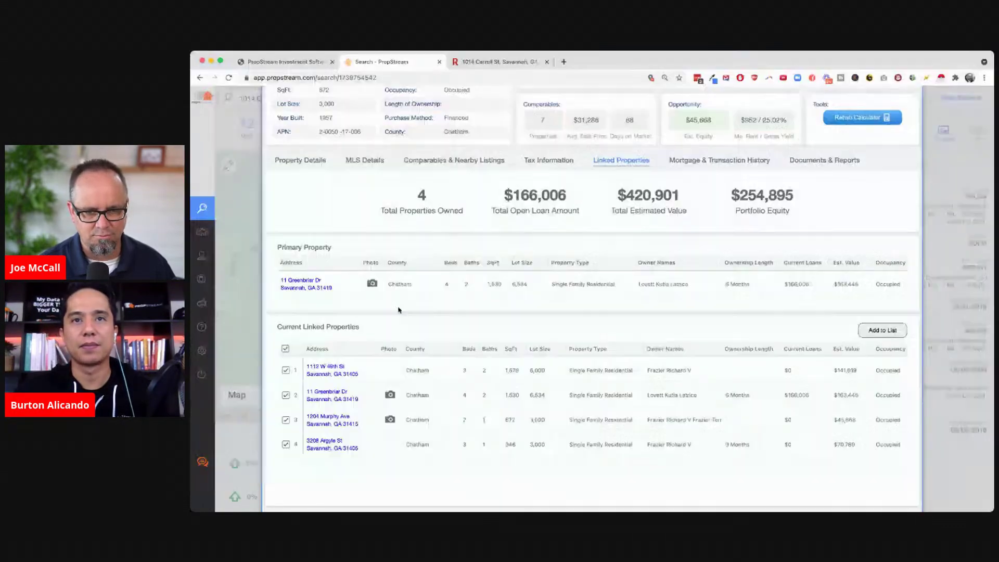
pyautogui.scroll(5, 501, 259)
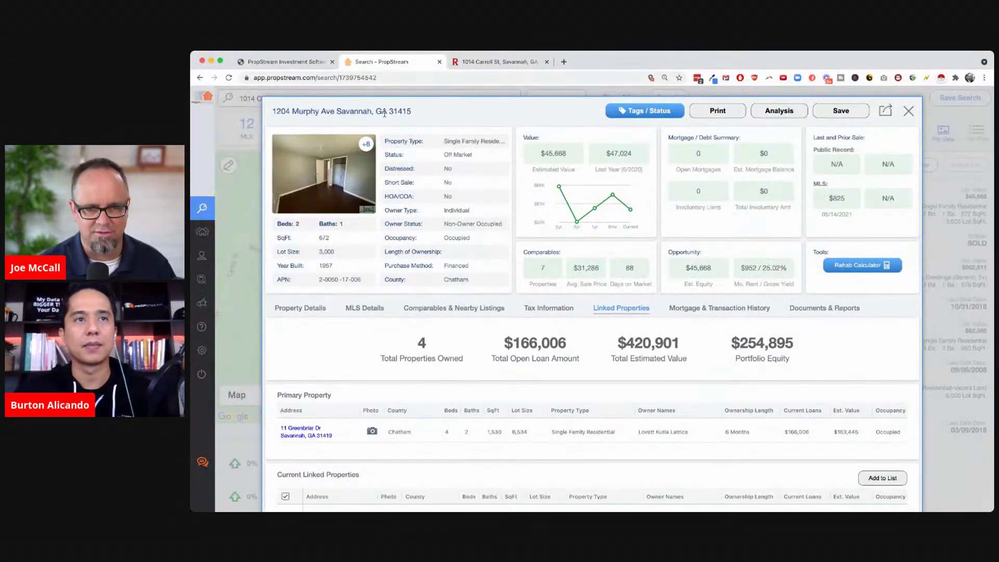
pyautogui.click(300, 309)
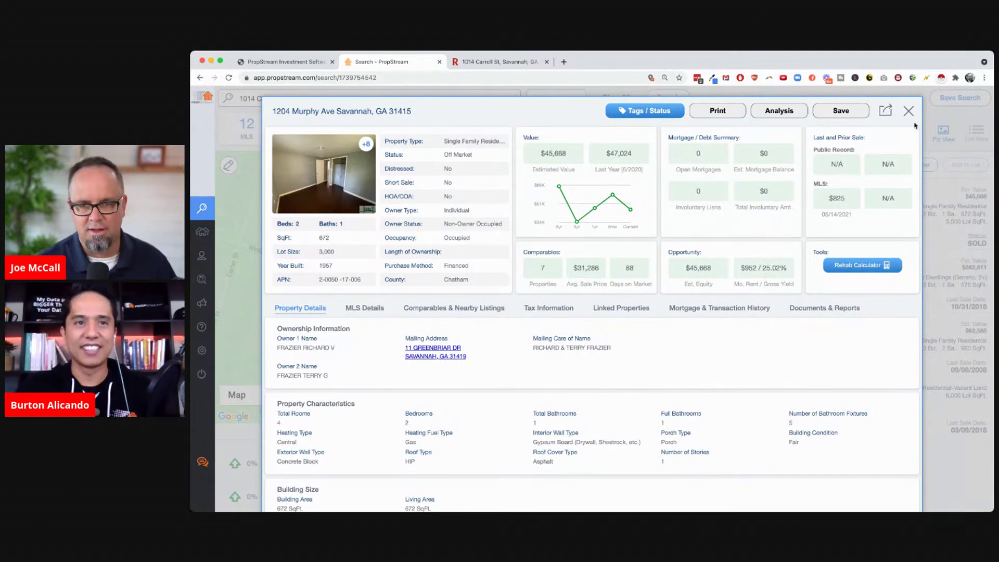
pyautogui.click(909, 112)
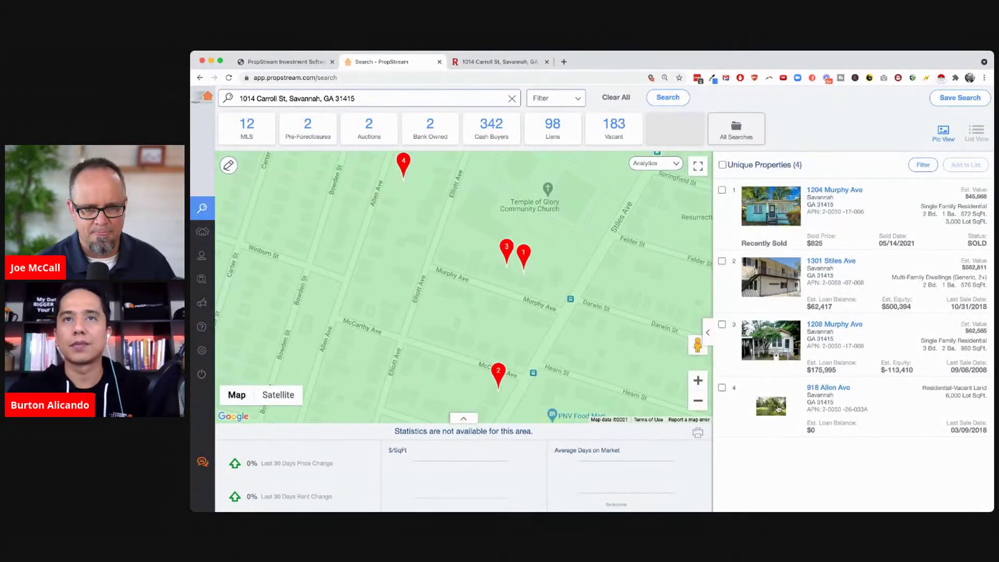
pyautogui.click(696, 400)
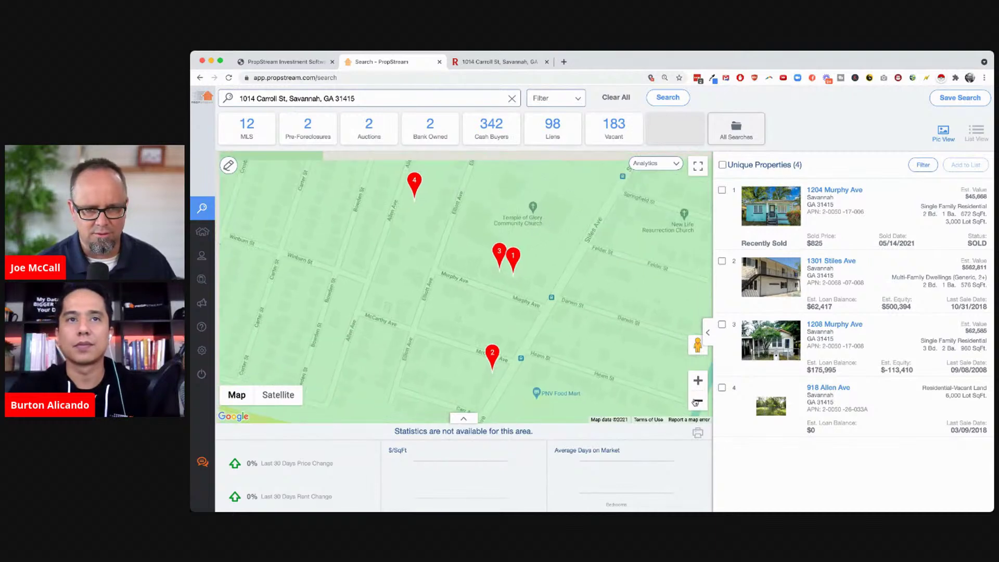
pyautogui.click(697, 400)
pyautogui.click(616, 98)
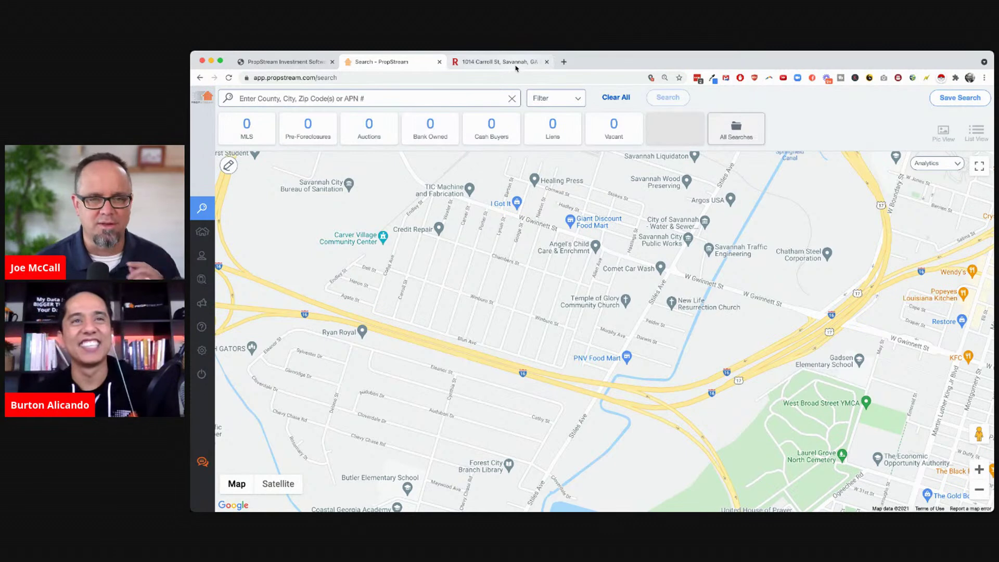
pyautogui.click(495, 62)
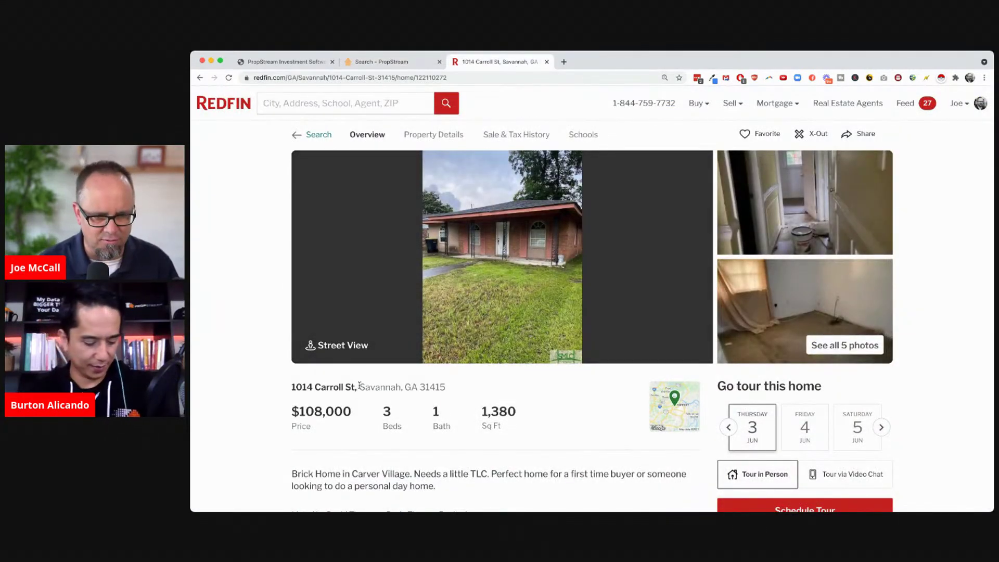
# Search Redfin for homes for sale in 'Savannah, GA'
pyautogui.moveTo(360, 387); pyautogui.dragTo(415, 388)
pyautogui.press('super+c')
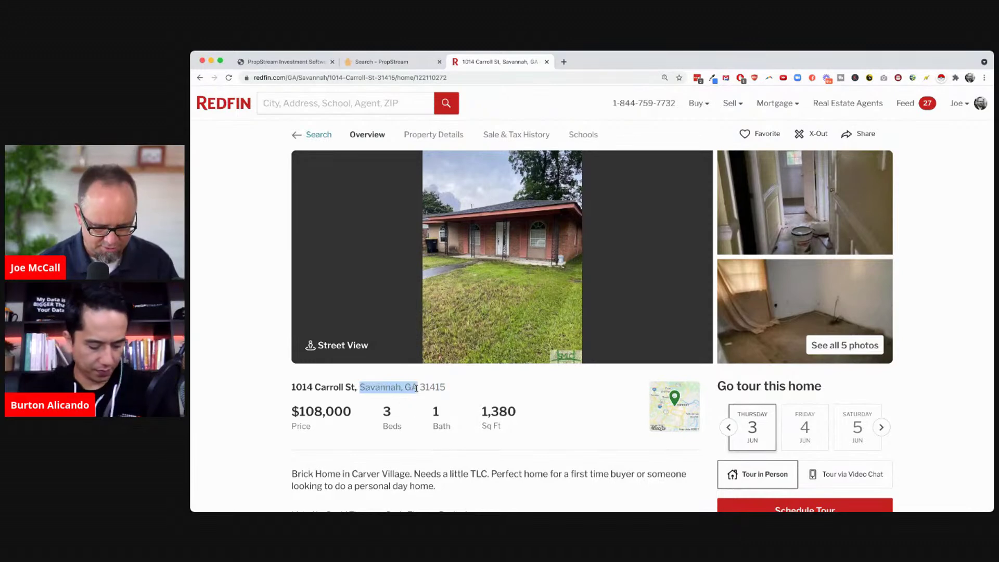
pyautogui.click(324, 99)
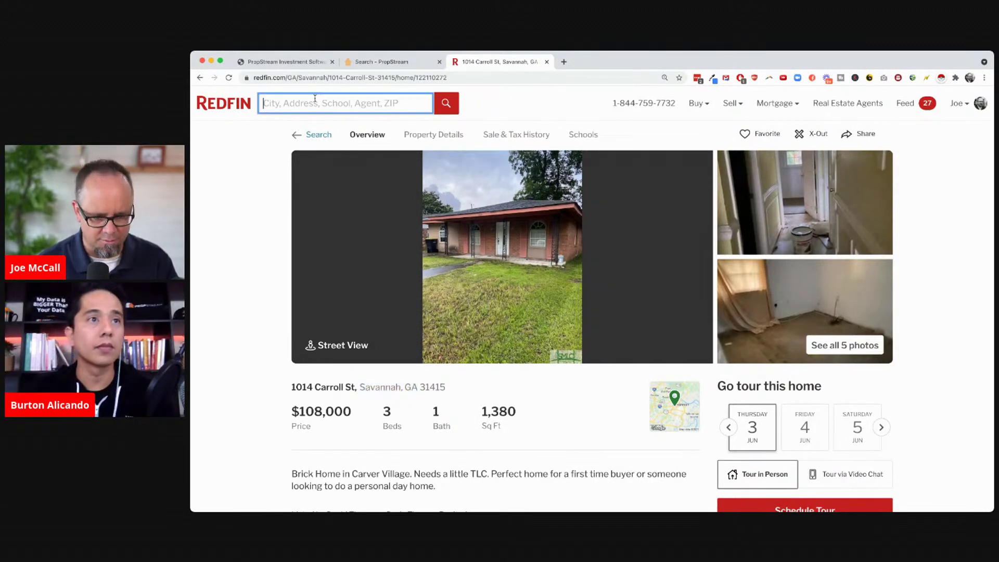
pyautogui.press('super+v')
pyautogui.press('Return')
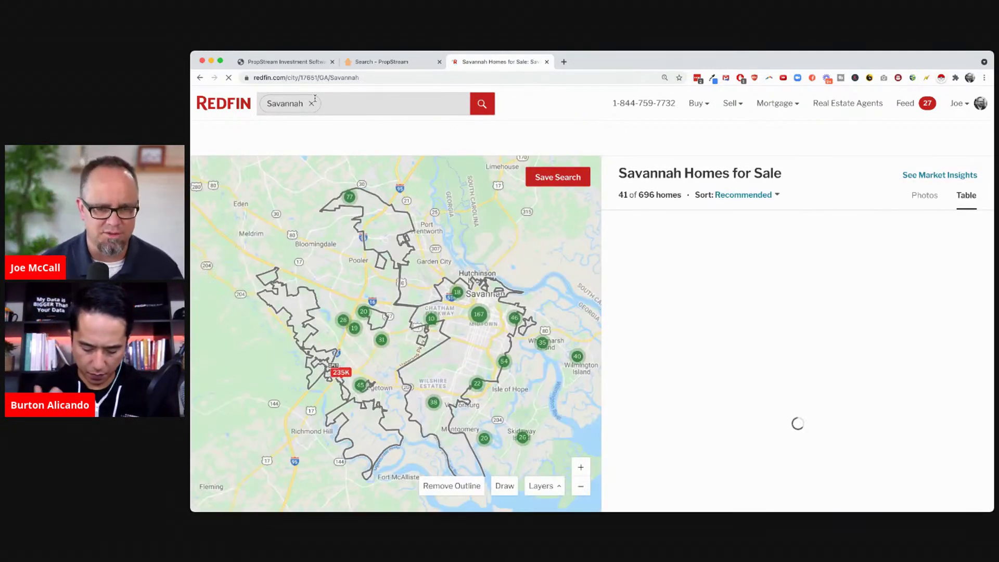
# Remove the Savannah city outline and zoom the map out four levels to the southeast region
pyautogui.click(453, 492)
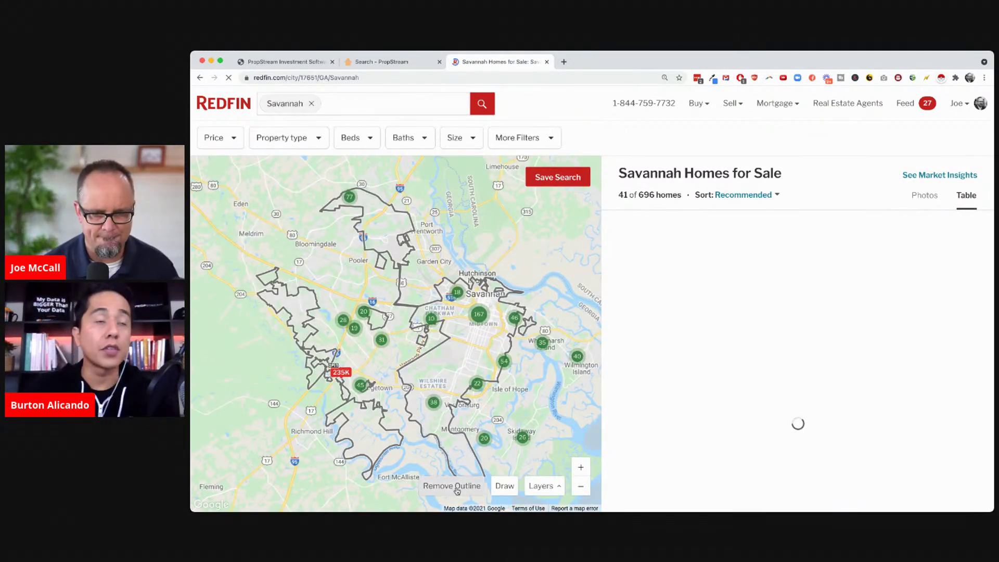
pyautogui.click(581, 486)
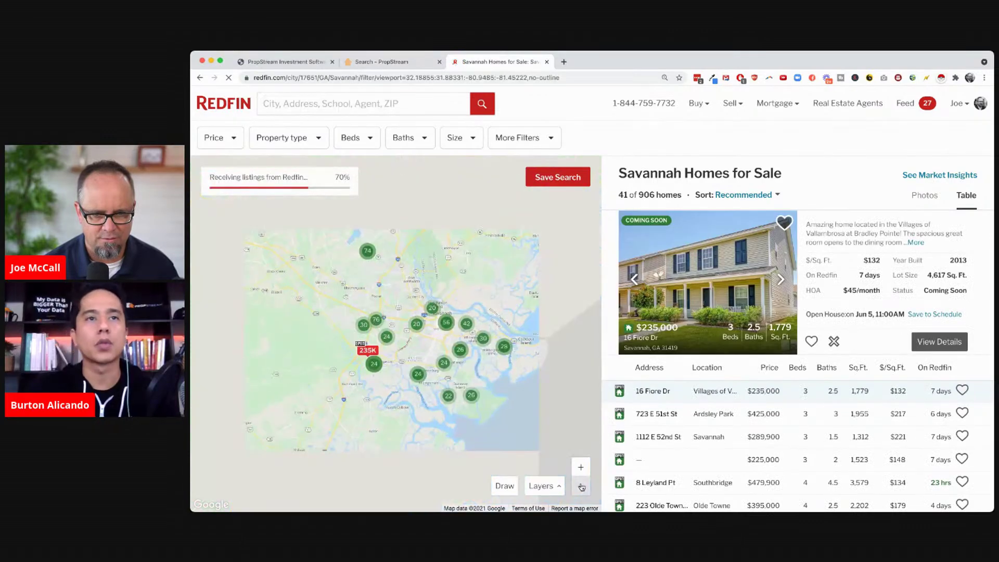
pyautogui.click(581, 487)
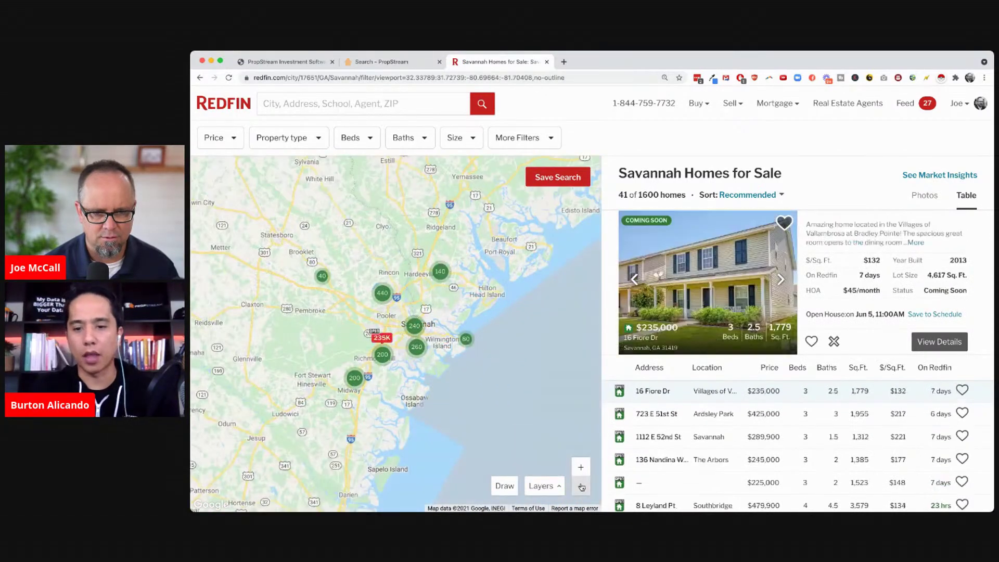
pyautogui.click(582, 487)
pyautogui.click(582, 486)
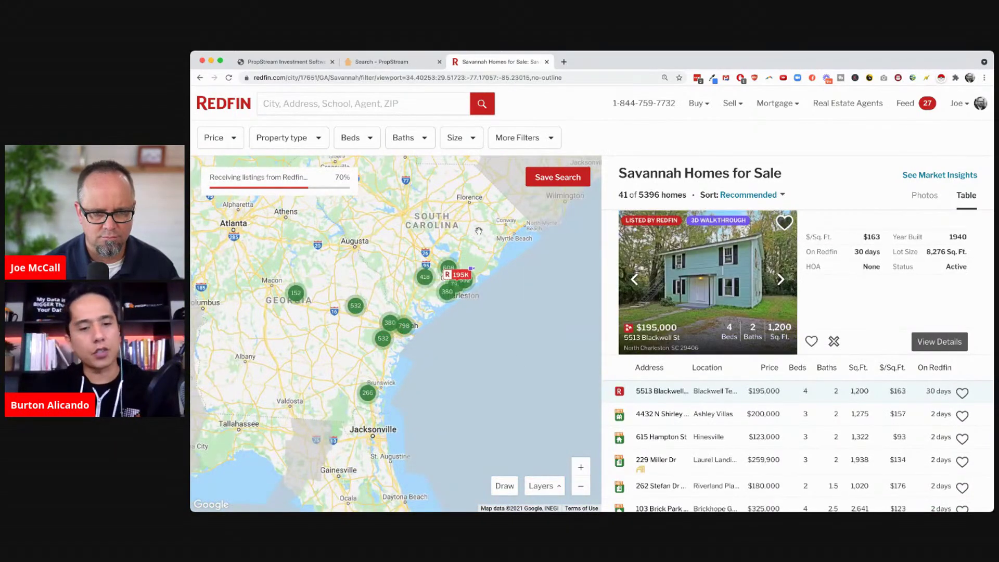
# Set the price range to $50k–$500k
pyautogui.click(221, 138)
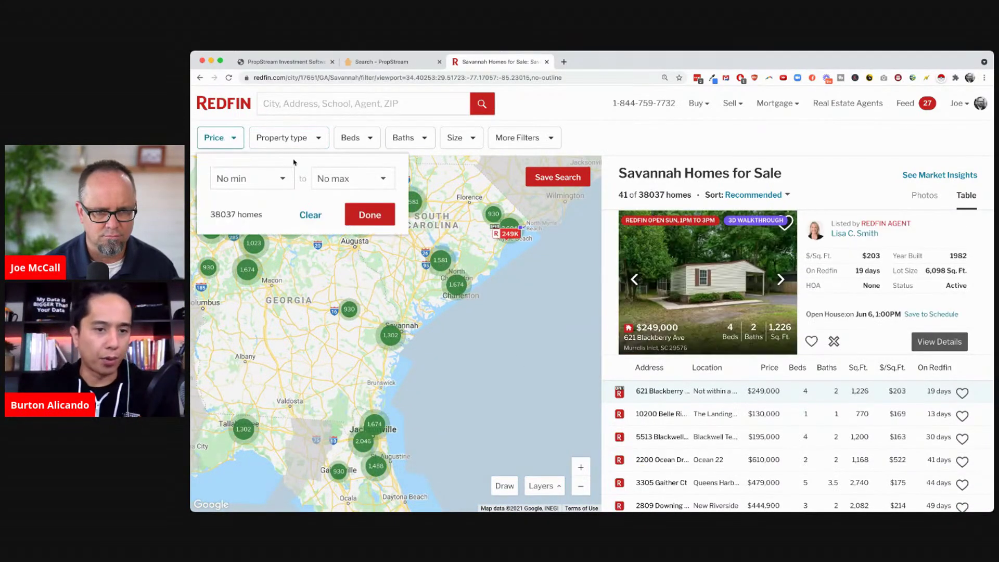
pyautogui.click(340, 179)
pyautogui.scroll(-5, 348, 290)
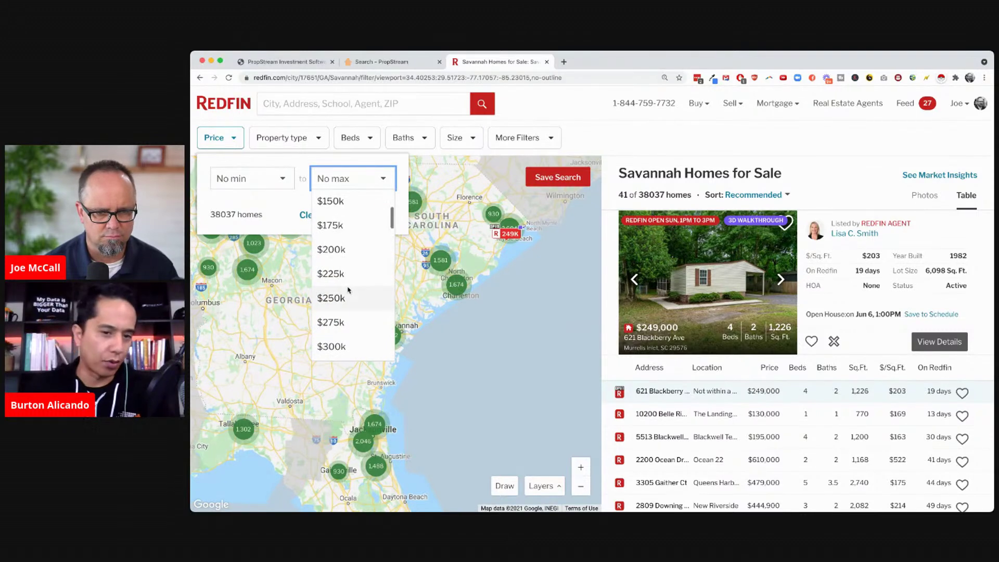
pyautogui.scroll(-3, 348, 289)
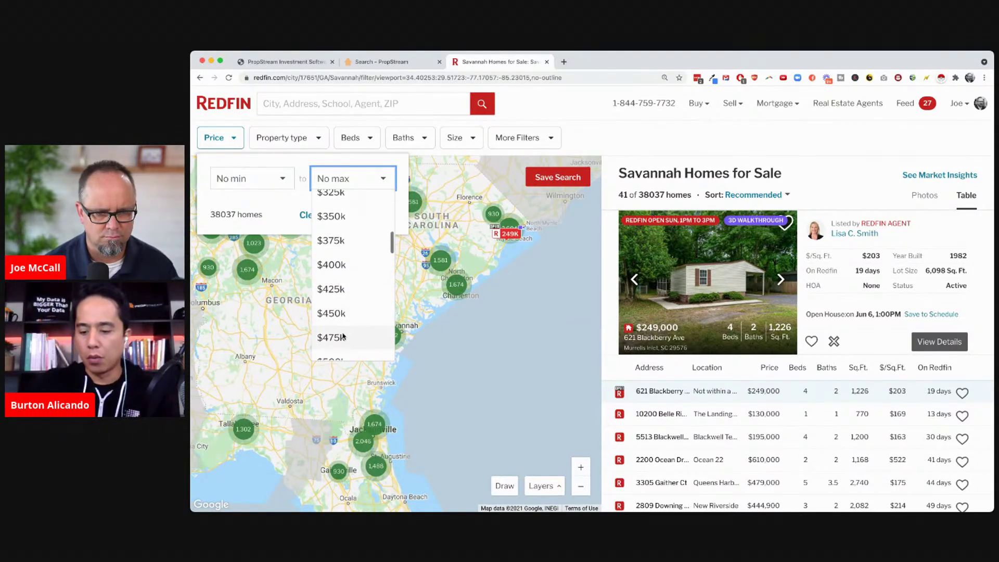
pyautogui.click(346, 315)
pyautogui.click(260, 178)
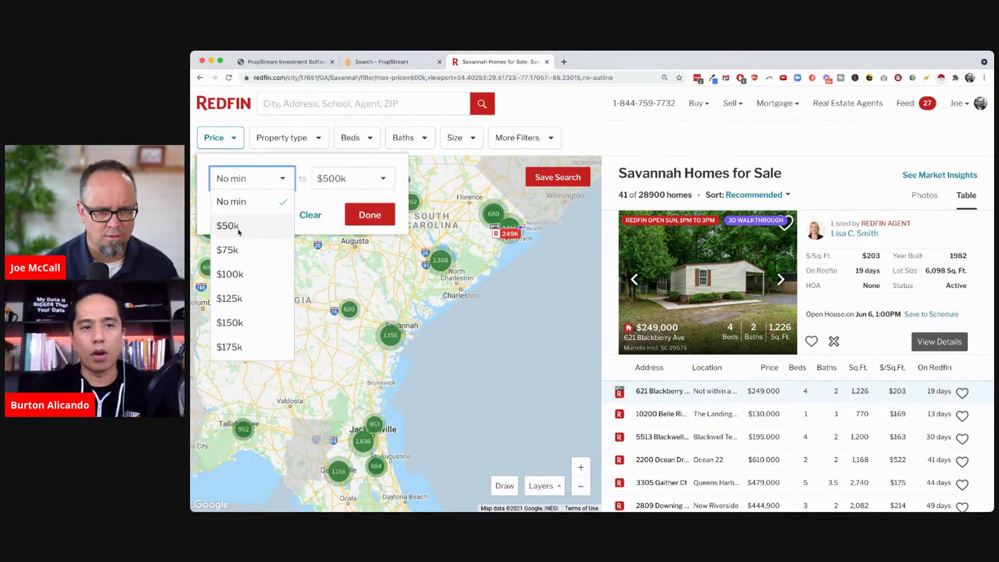
pyautogui.click(278, 229)
pyautogui.click(369, 219)
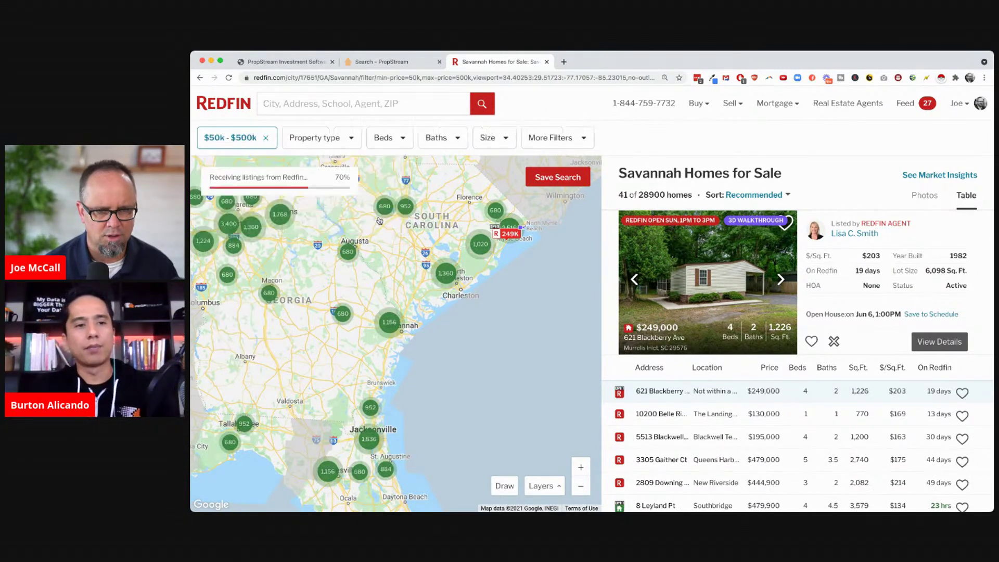
# Limit results to houses with at least 2 bedrooms
pyautogui.click(321, 139)
pyautogui.click(329, 187)
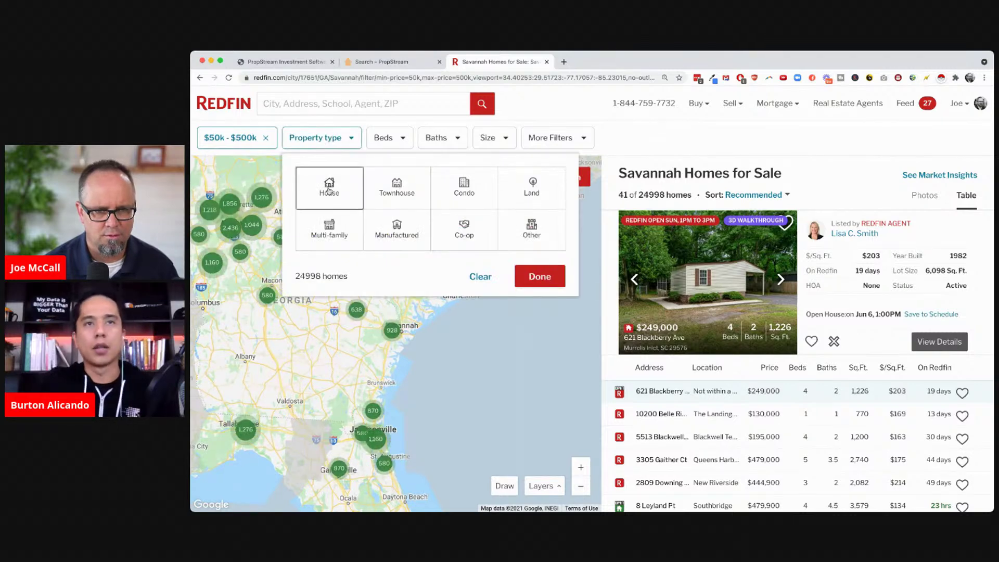
pyautogui.click(393, 140)
pyautogui.click(390, 179)
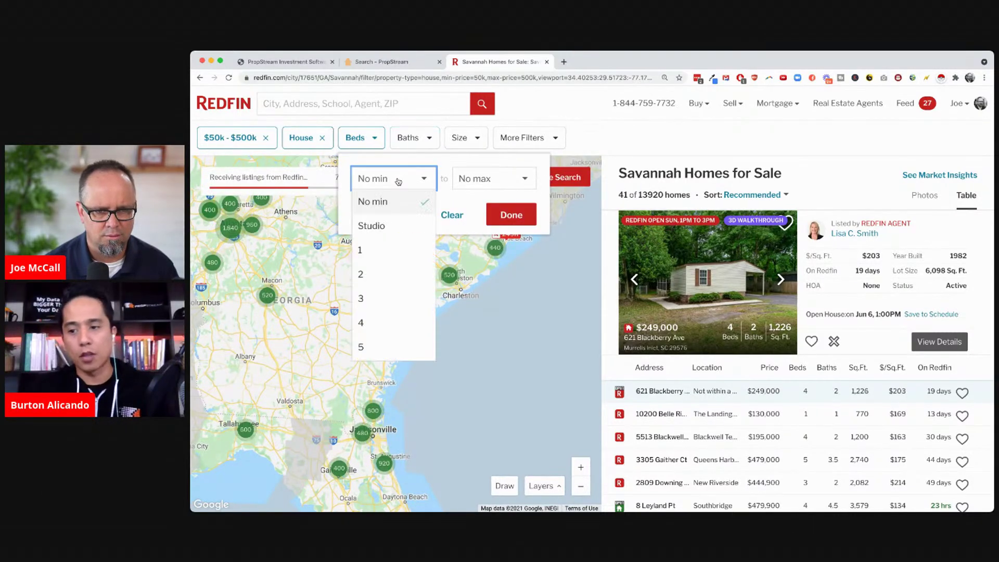
pyautogui.click(367, 275)
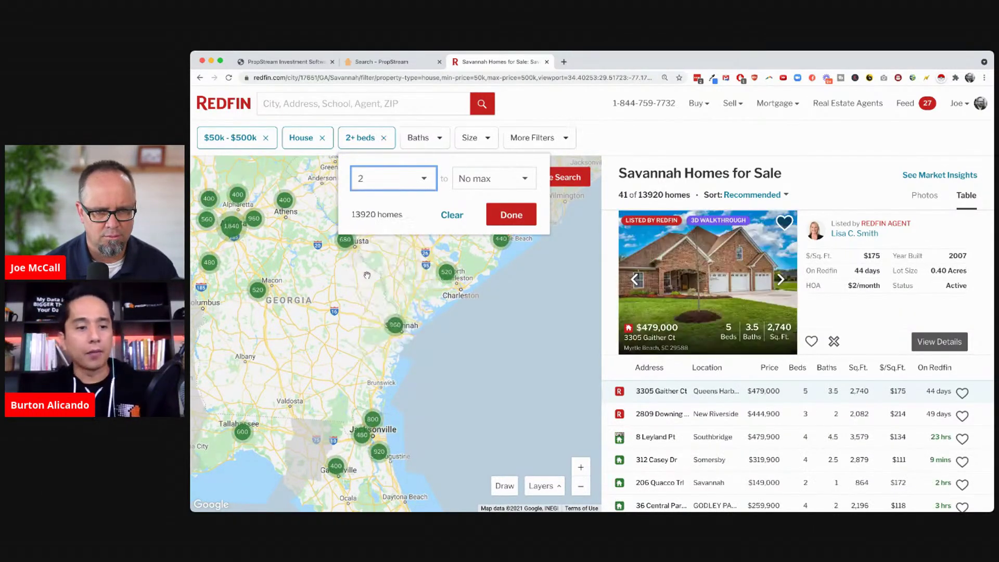
pyautogui.click(510, 214)
# Keep homes on Redfin more than 60 days and built 2017 or earlier
pyautogui.click(540, 139)
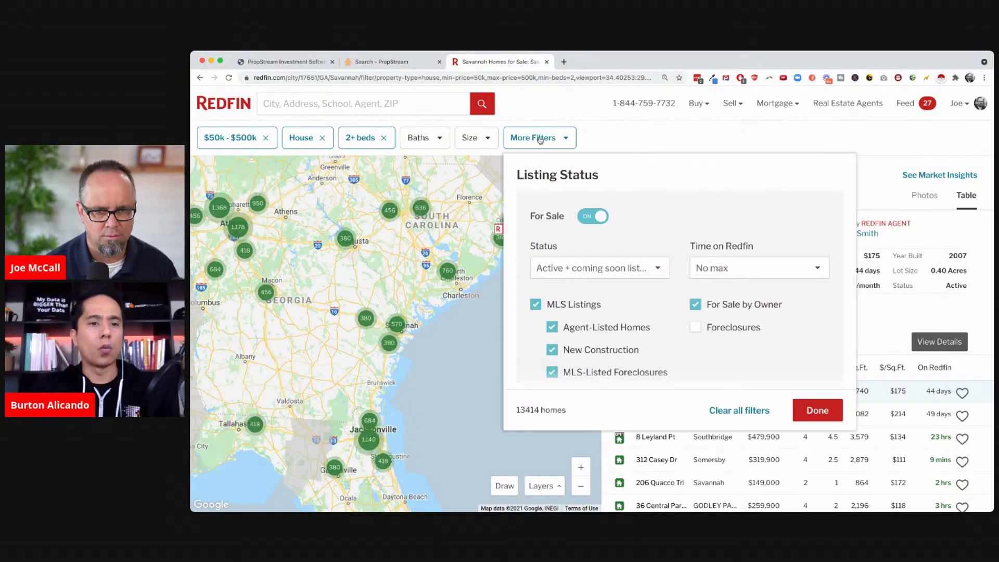
pyautogui.click(723, 272)
pyautogui.scroll(-5, 735, 344)
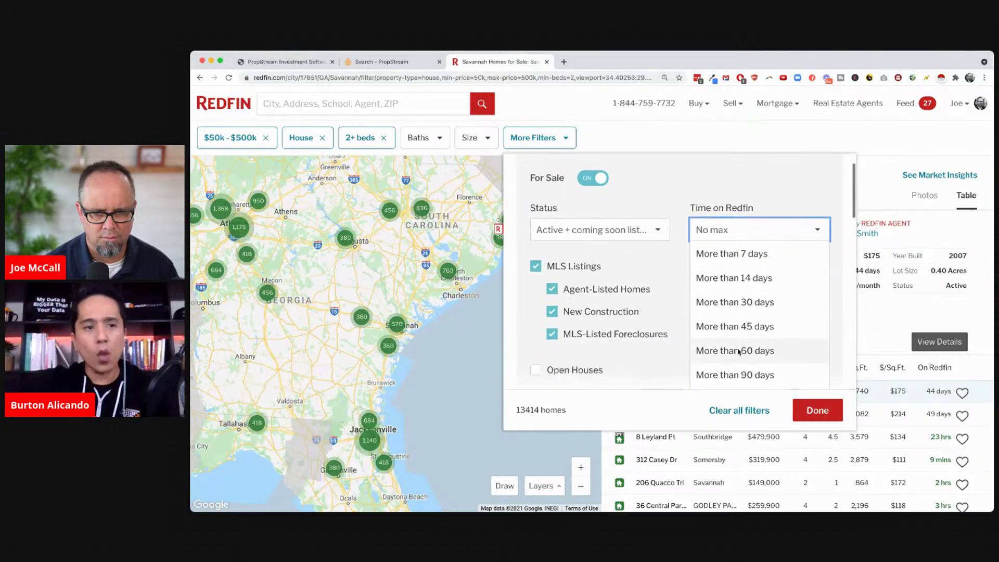
pyautogui.click(735, 350)
pyautogui.scroll(-10, 723, 341)
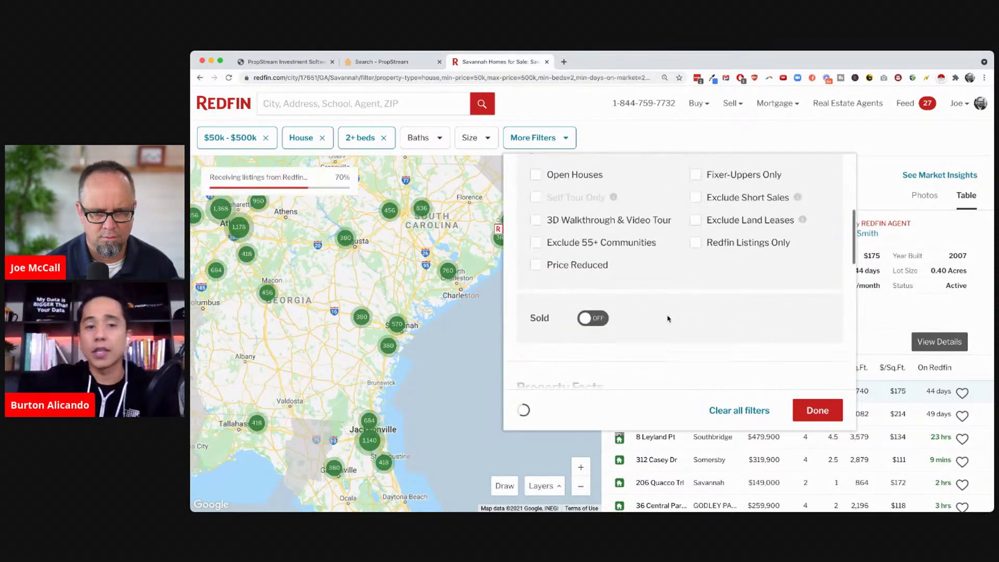
pyautogui.click(806, 224)
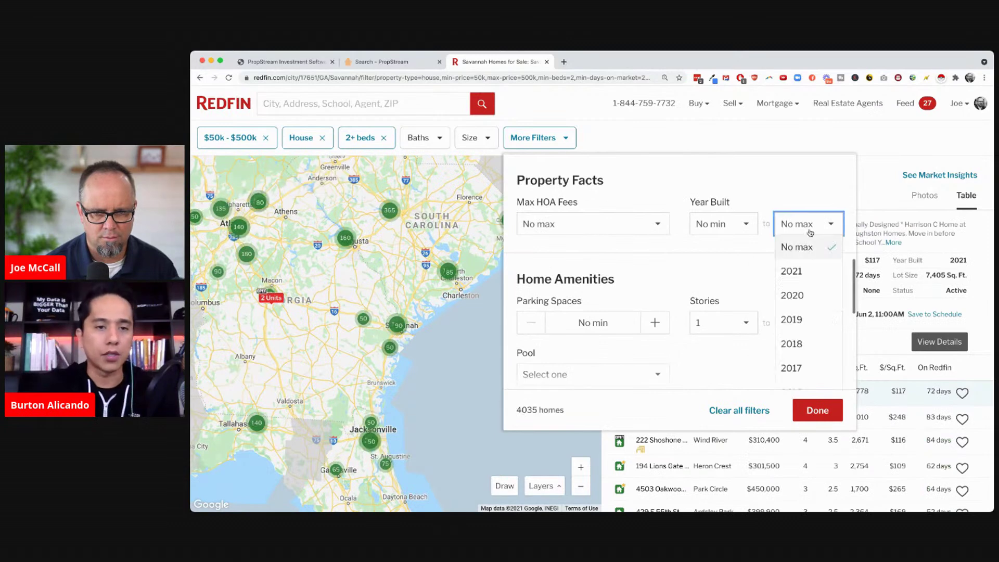
pyautogui.click(805, 366)
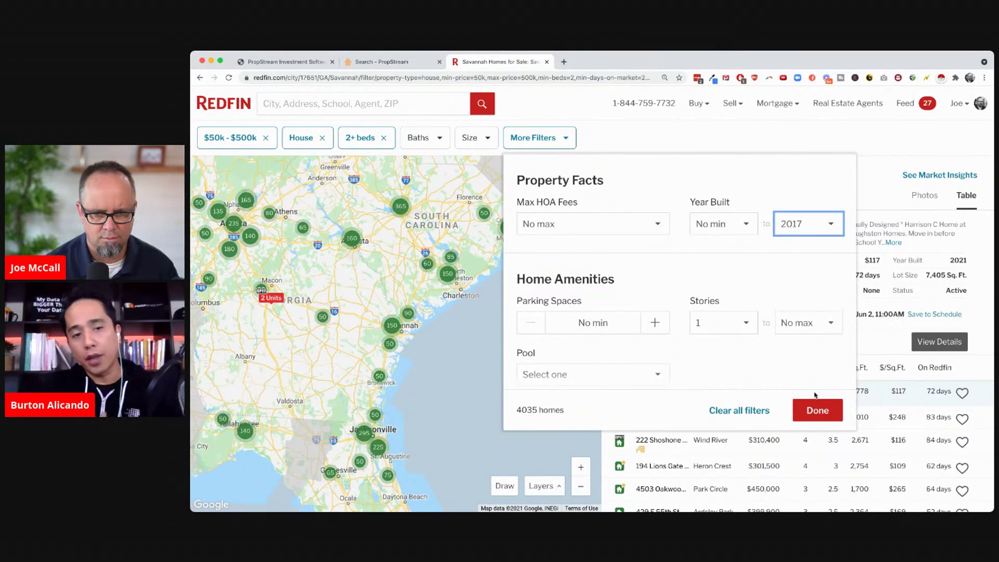
pyautogui.click(818, 410)
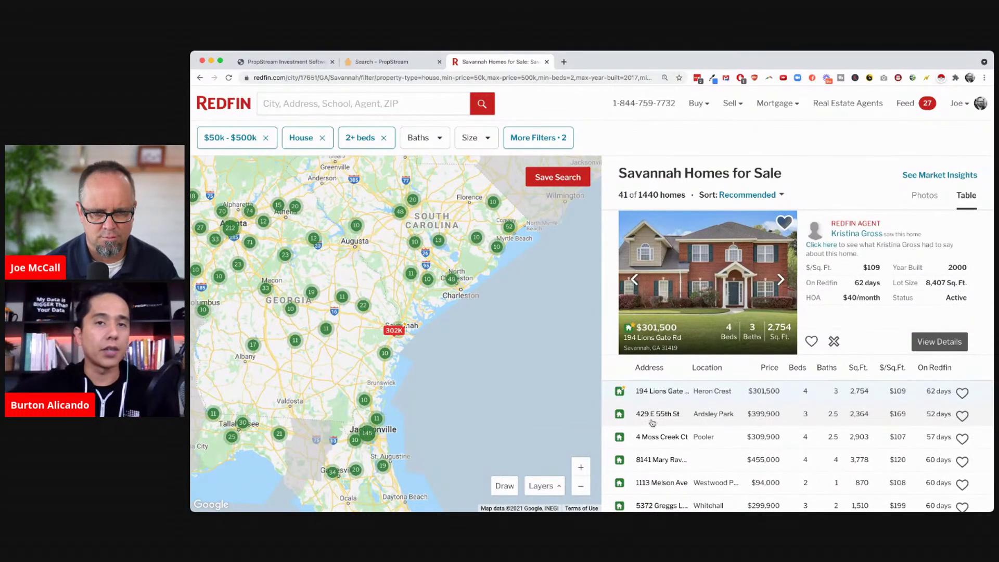
# Zoom into Savannah and sort the 234 listings by time on Redfin
pyautogui.click(576, 469)
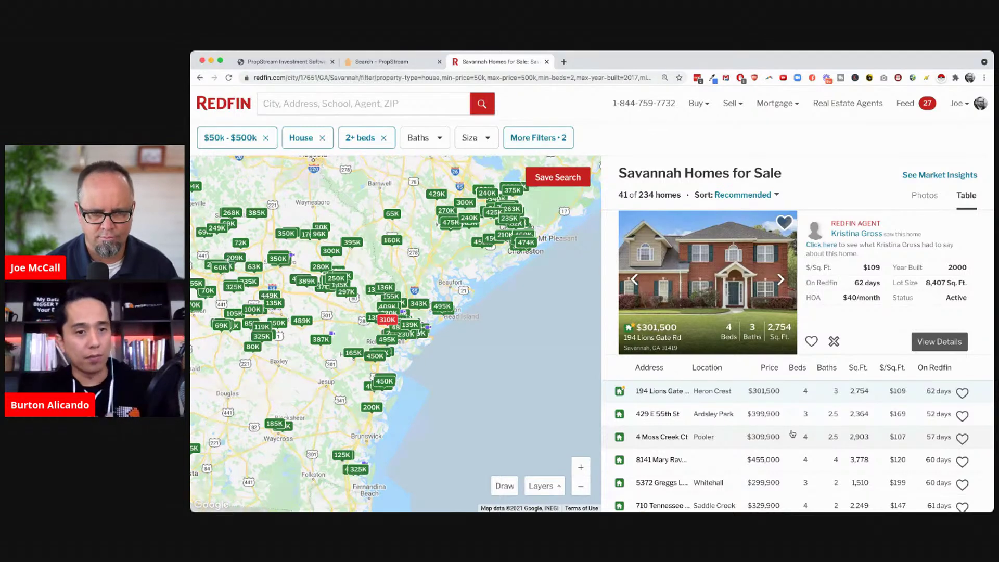
pyautogui.scroll(-5, 792, 434)
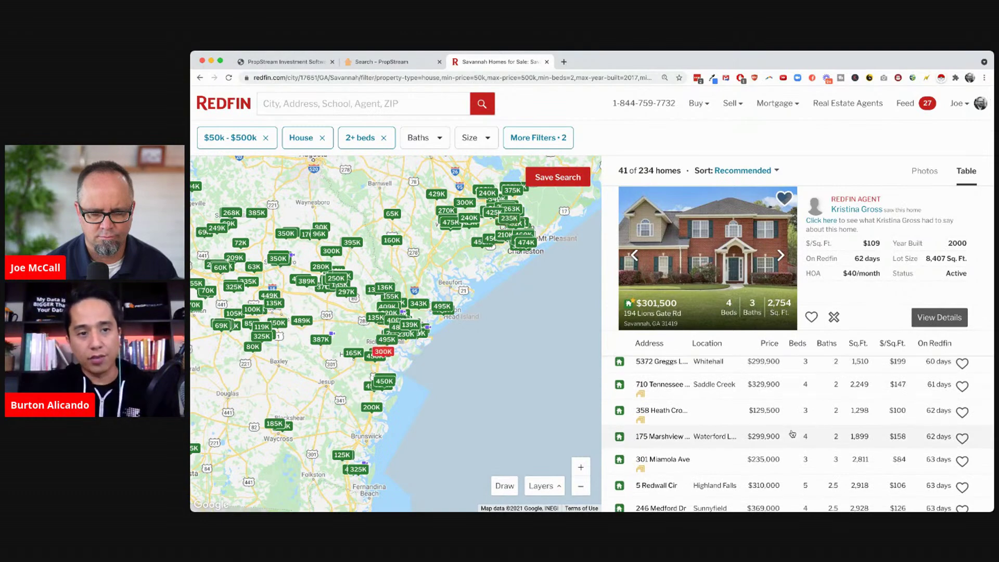
pyautogui.click(935, 344)
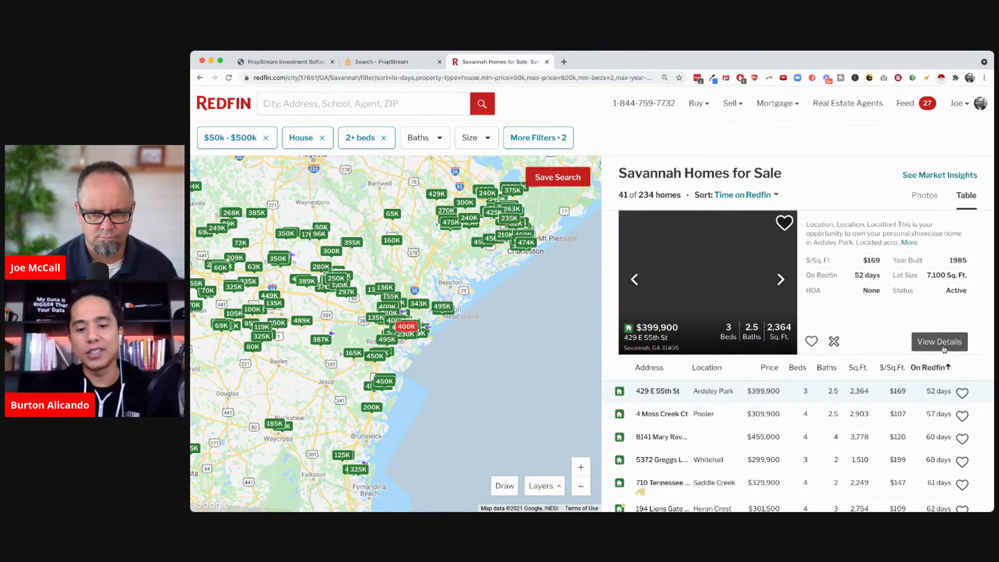
pyautogui.click(940, 368)
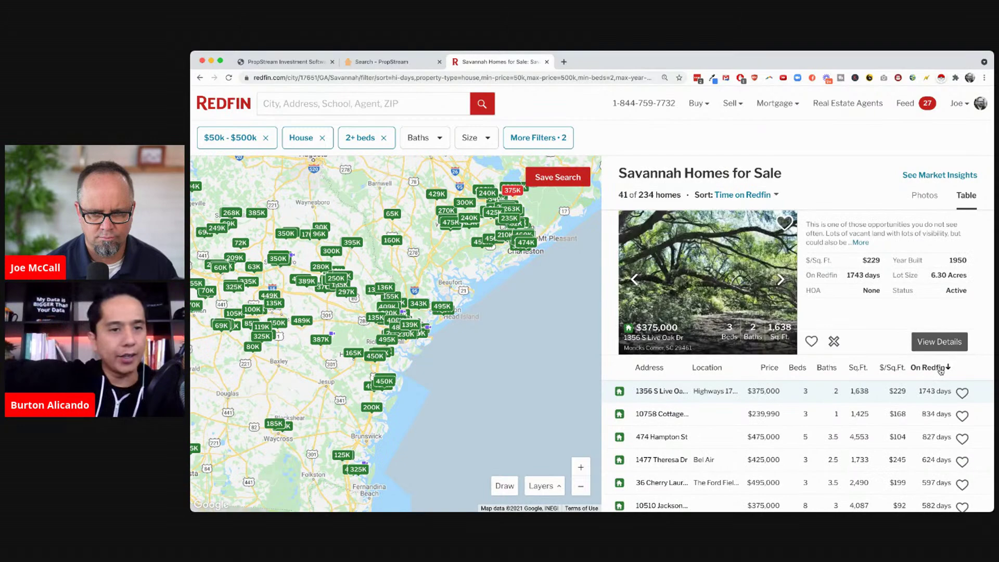
pyautogui.click(940, 369)
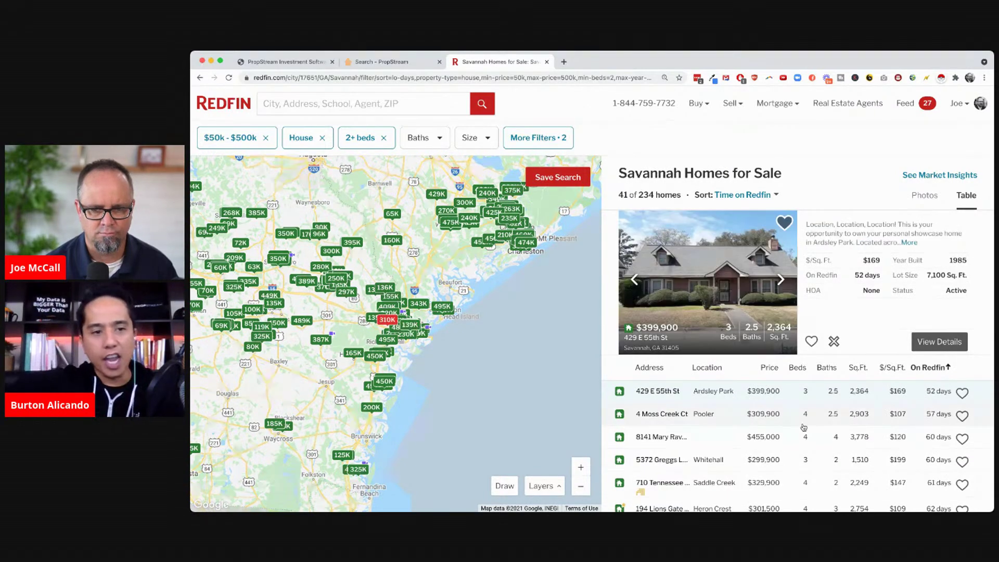
# Download all 234 filtered listings as a CSV
pyautogui.scroll(-3, 803, 427)
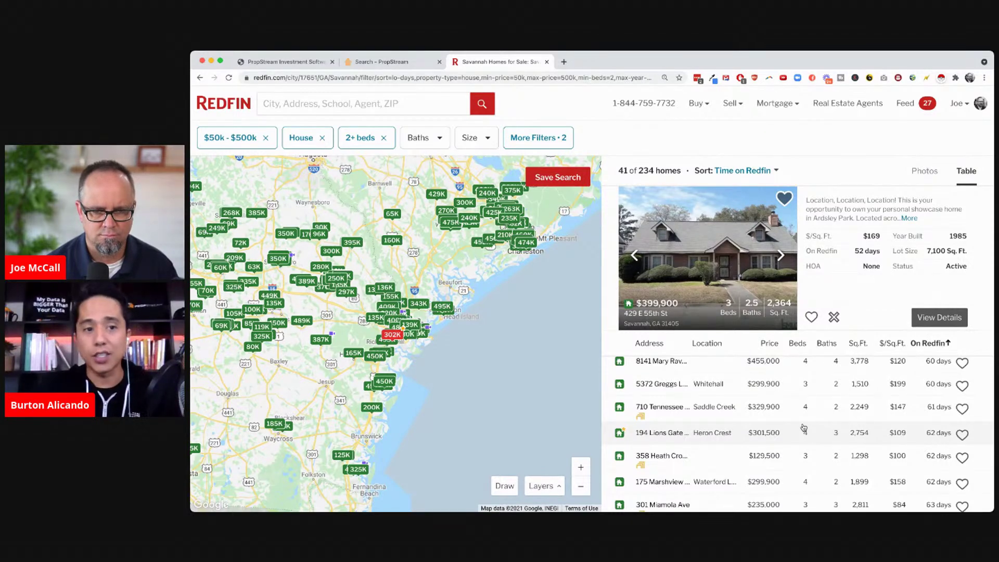
pyautogui.scroll(-10, 803, 428)
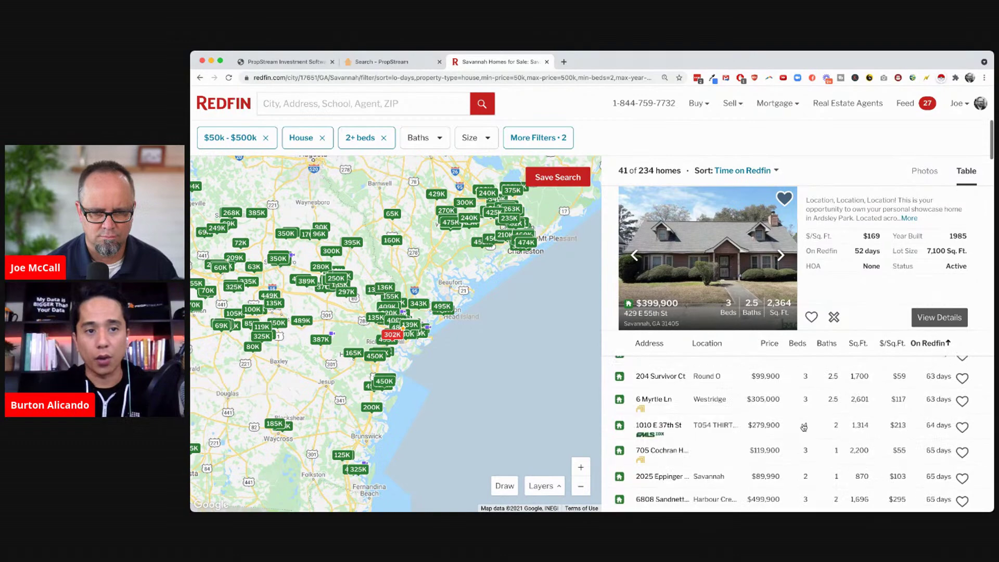
pyautogui.scroll(-2, 804, 427)
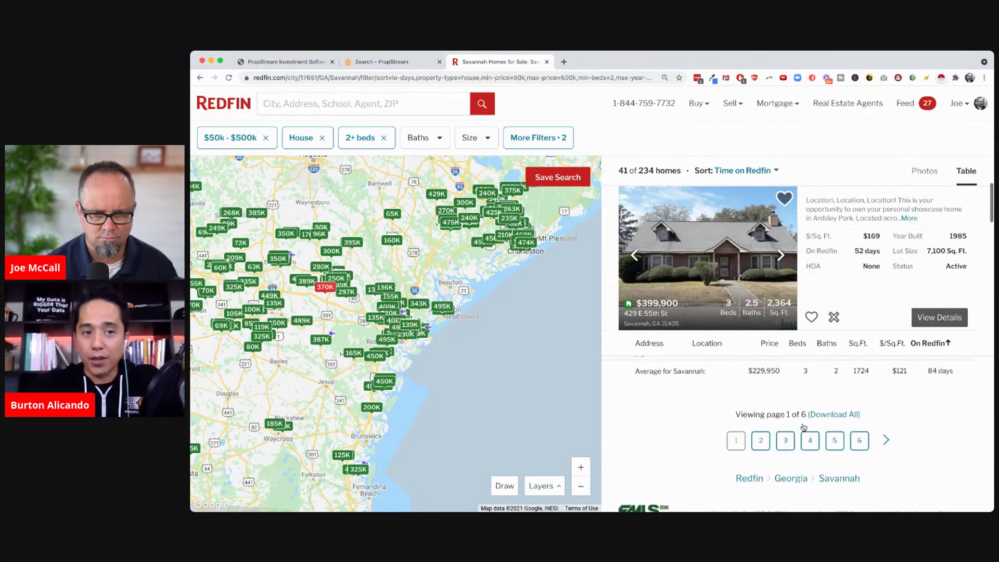
pyautogui.click(834, 412)
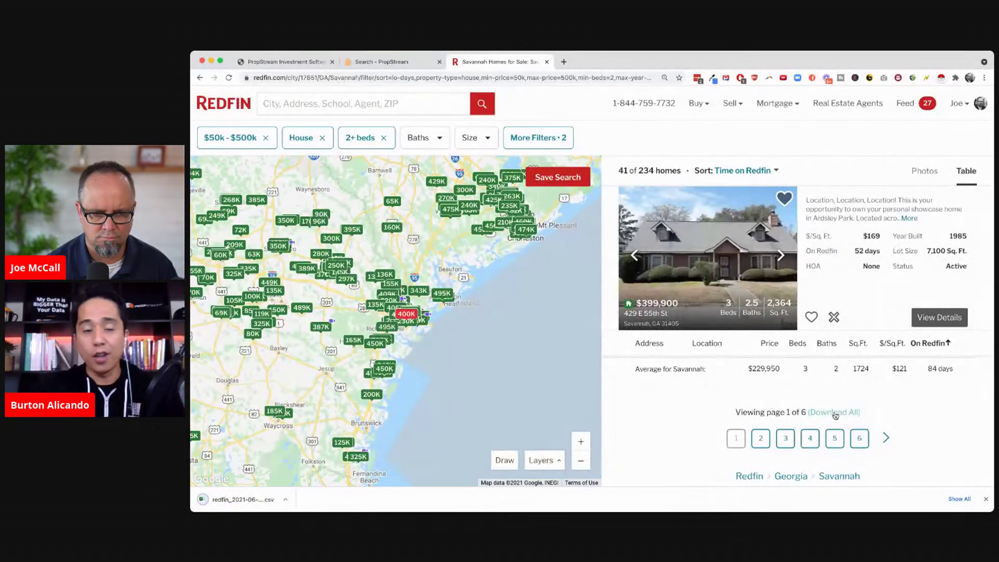
pyautogui.click(563, 62)
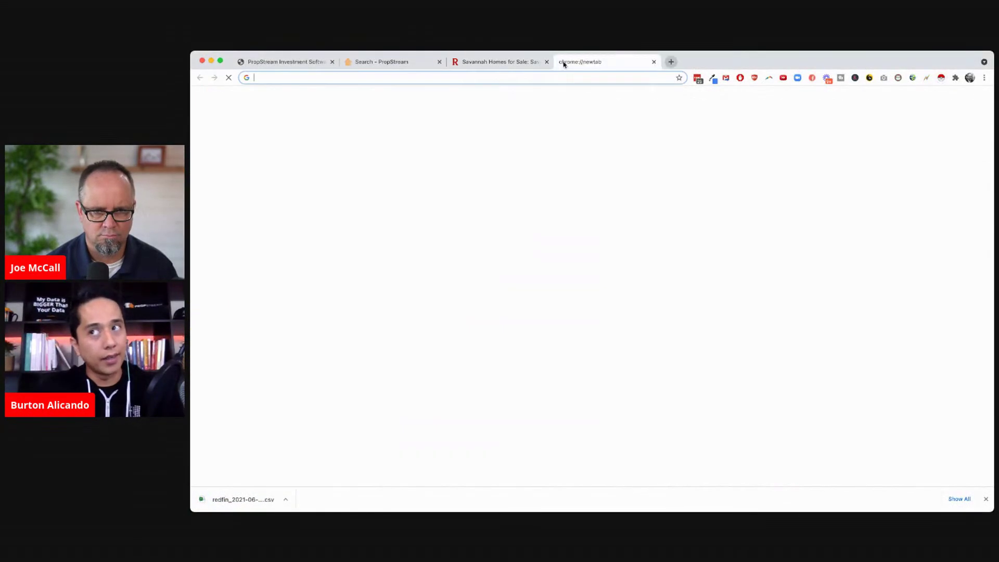
pyautogui.write('drive.google.com')
pyautogui.press('Return')
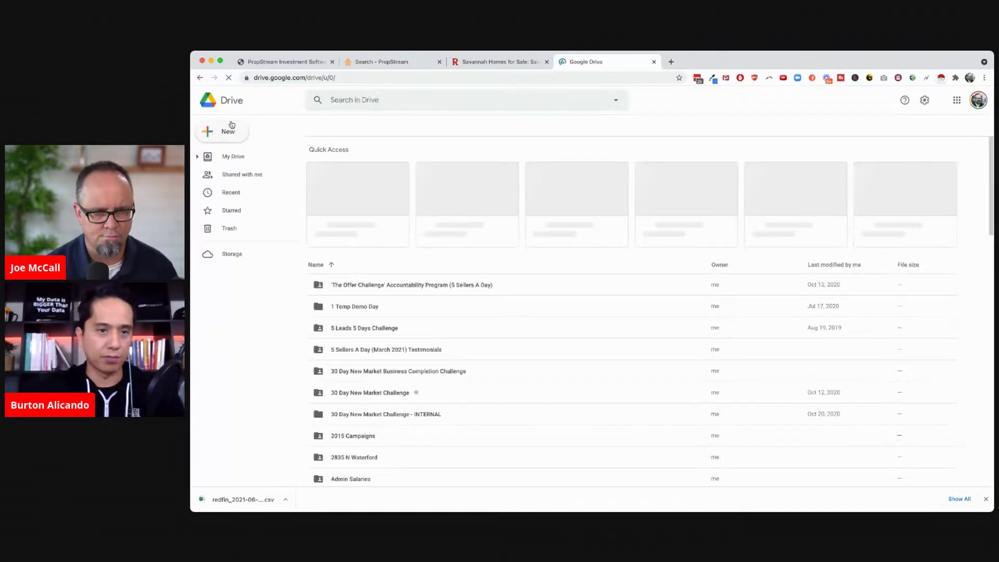
pyautogui.click(231, 128)
pyautogui.click(238, 157)
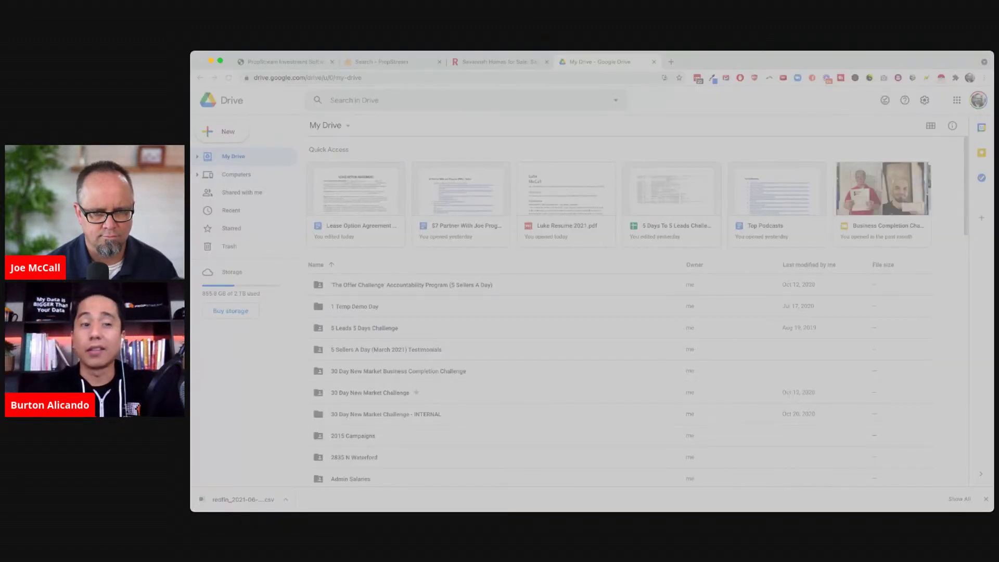
pyautogui.press('Return')
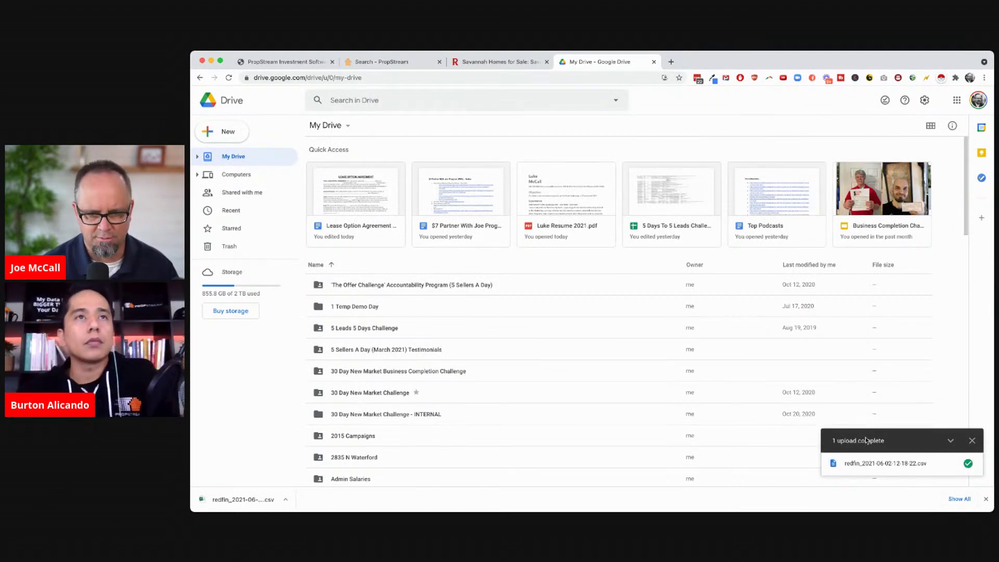
# Open the uploaded Redfin CSV in Google Sheets, then return to the Redfin listings tab
pyautogui.click(885, 464)
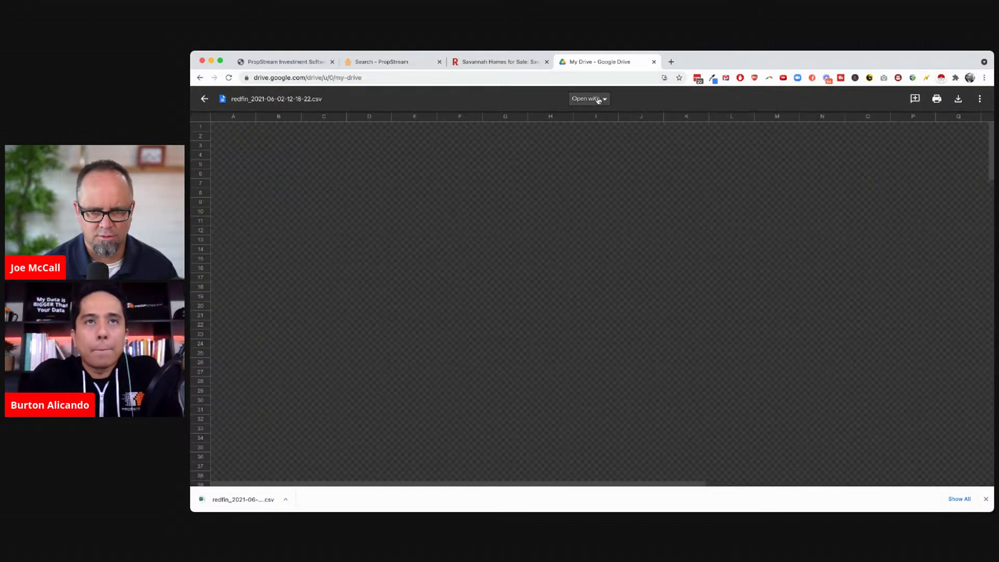
pyautogui.click(598, 98)
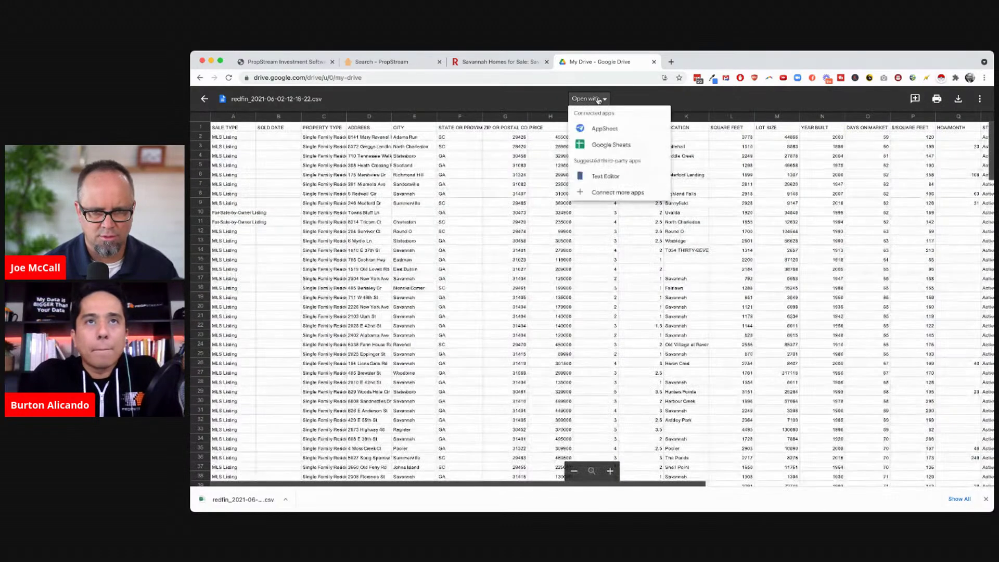
pyautogui.click(590, 127)
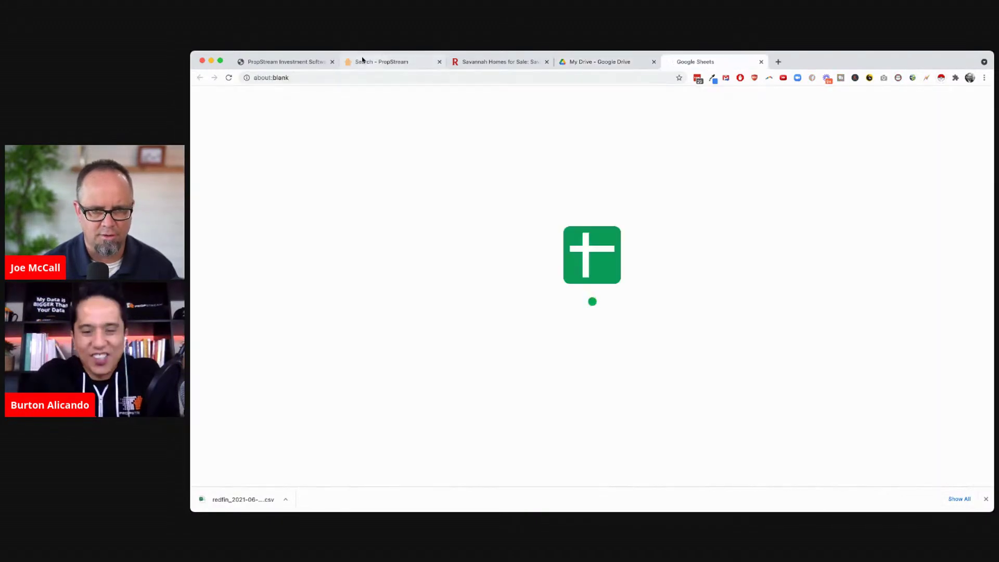
pyautogui.click(499, 62)
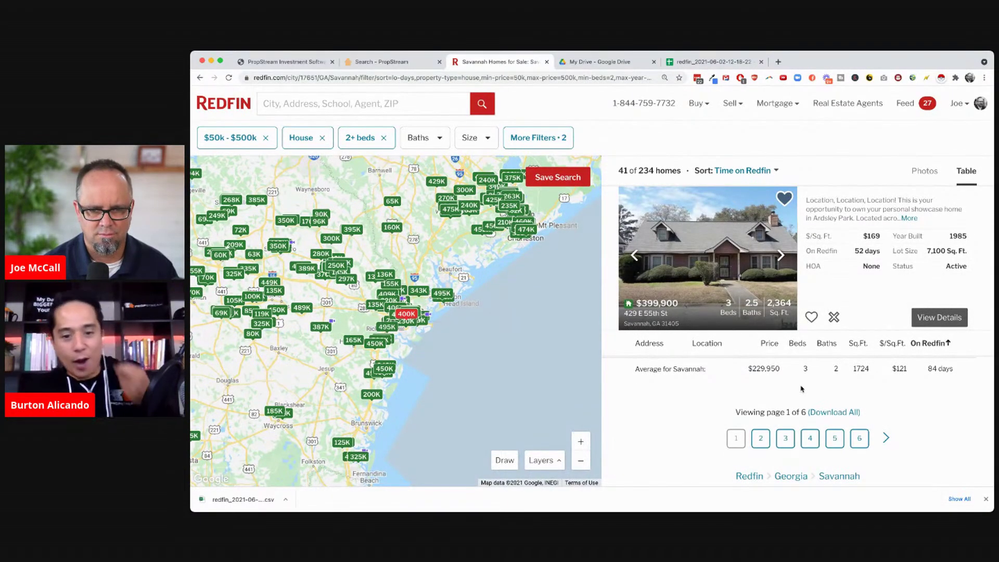
# Review the property type, bedroom and additional filter settings without changing them
pyautogui.scroll(1, 801, 389)
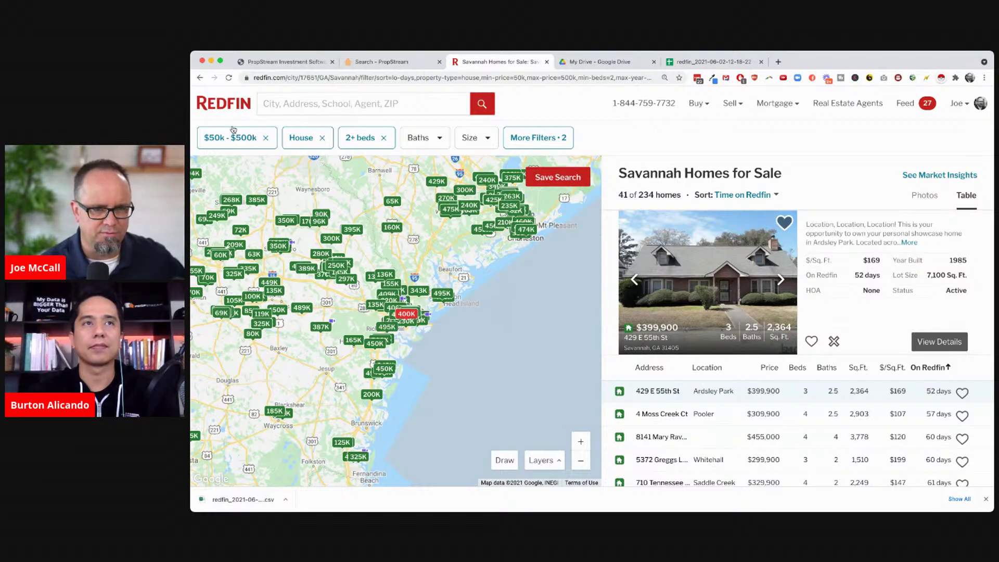
pyautogui.click(307, 143)
pyautogui.click(308, 141)
pyautogui.click(356, 144)
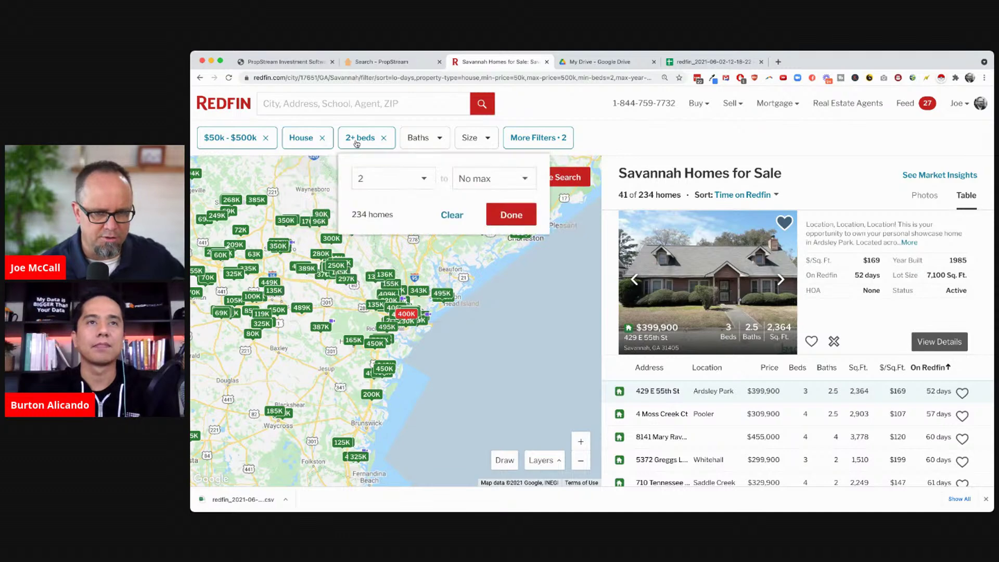
pyautogui.click(356, 144)
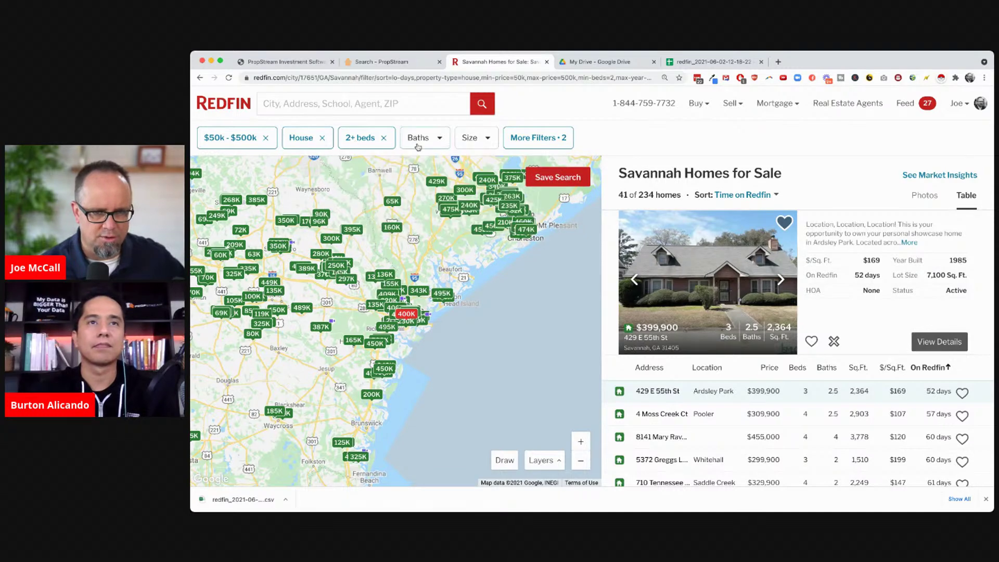
pyautogui.click(532, 144)
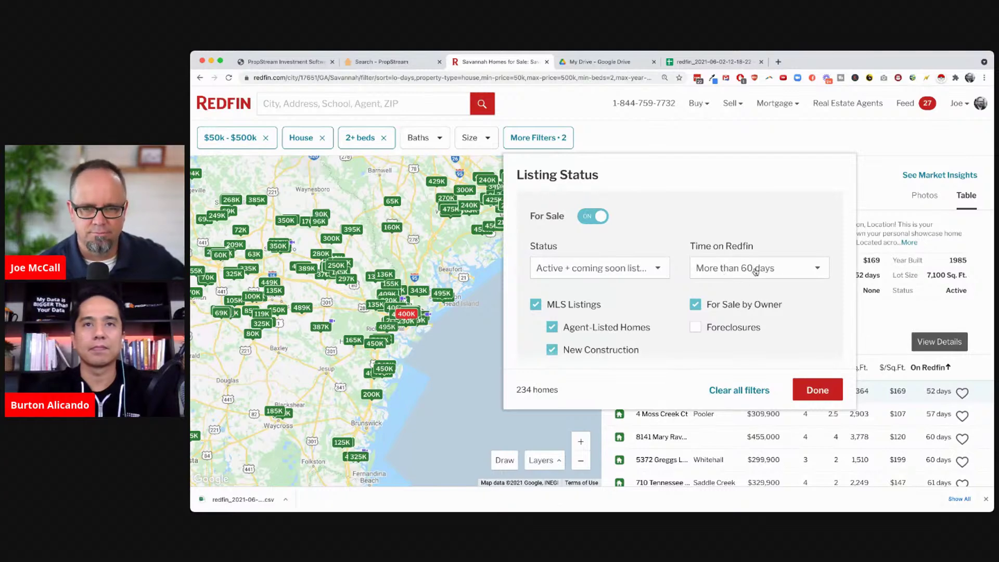
pyautogui.scroll(-10, 673, 329)
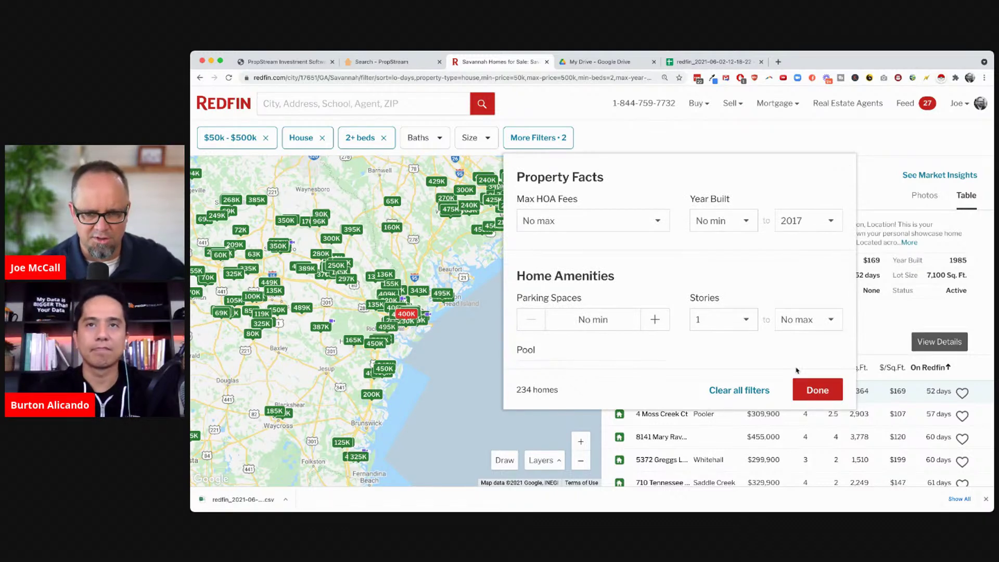
pyautogui.click(806, 389)
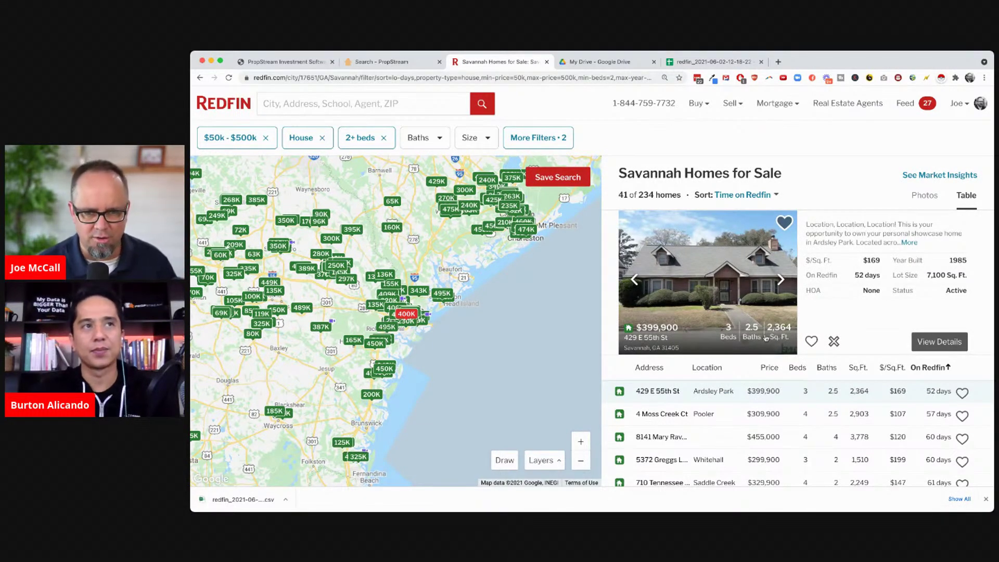
pyautogui.doubleClick(646, 194)
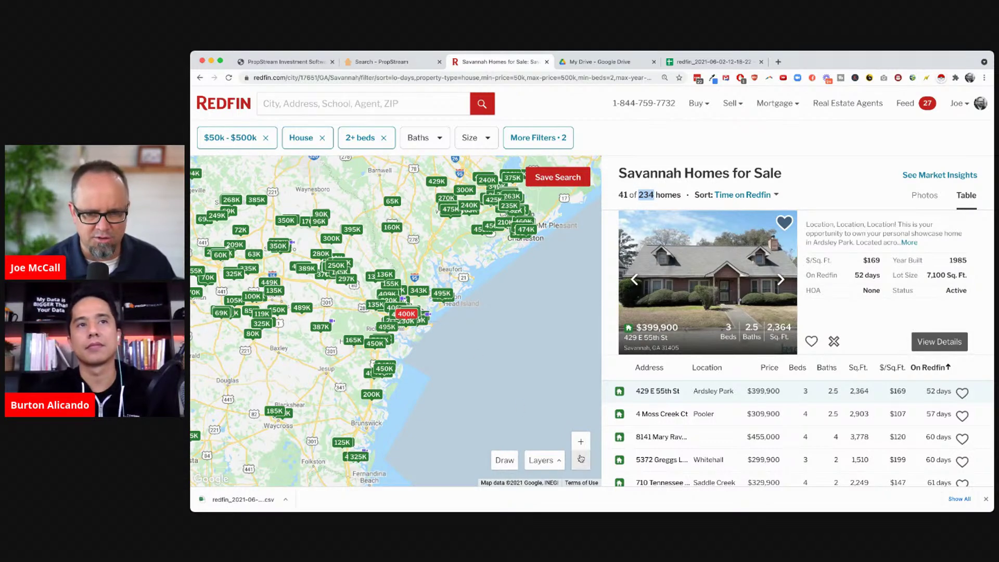
pyautogui.click(822, 175)
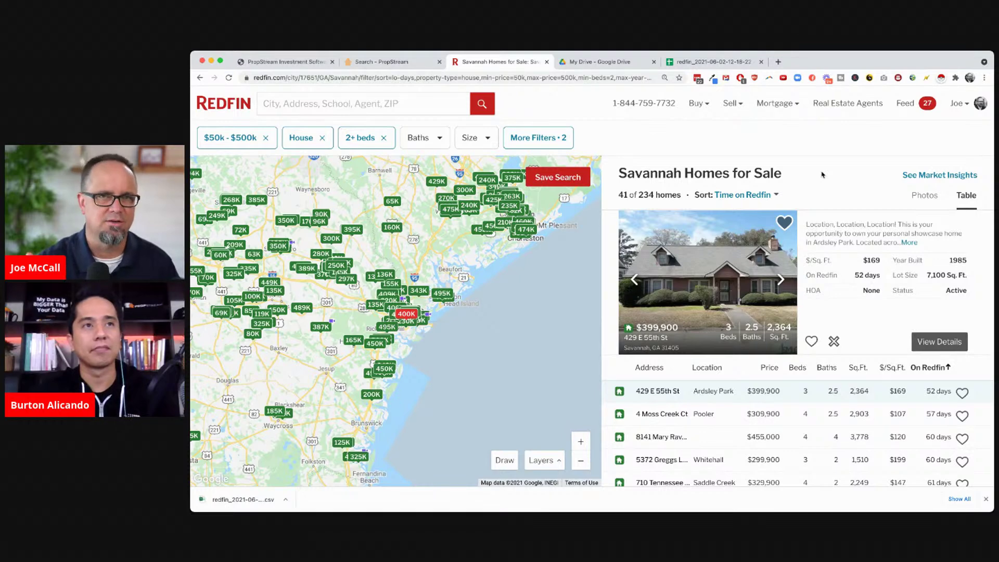
pyautogui.click(763, 415)
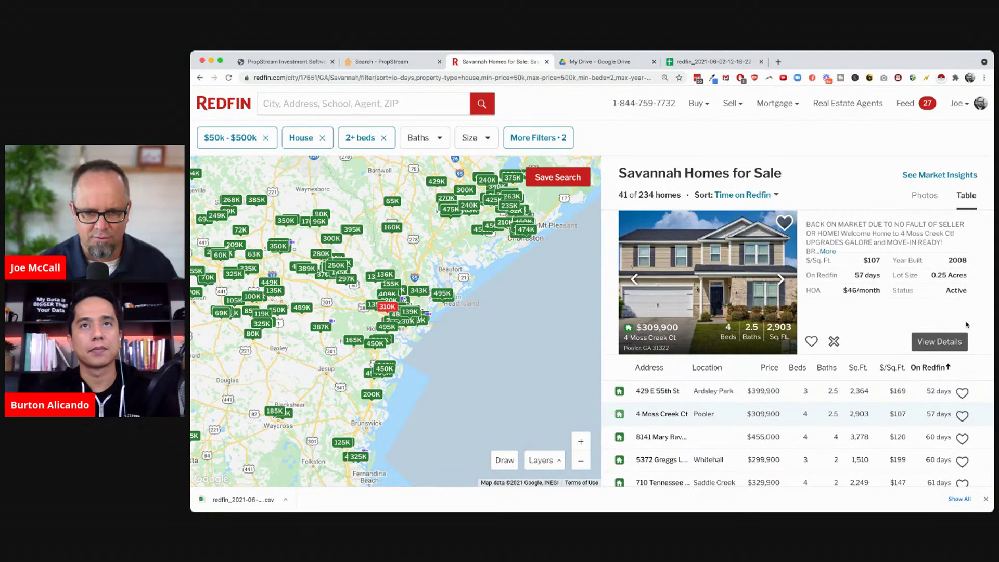
pyautogui.click(939, 342)
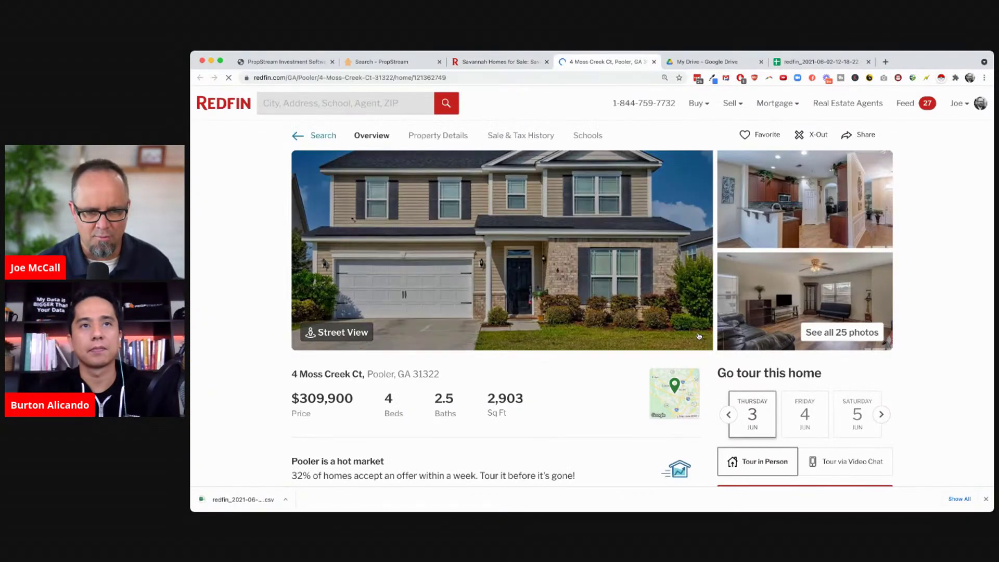
pyautogui.moveTo(289, 400); pyautogui.dragTo(356, 403)
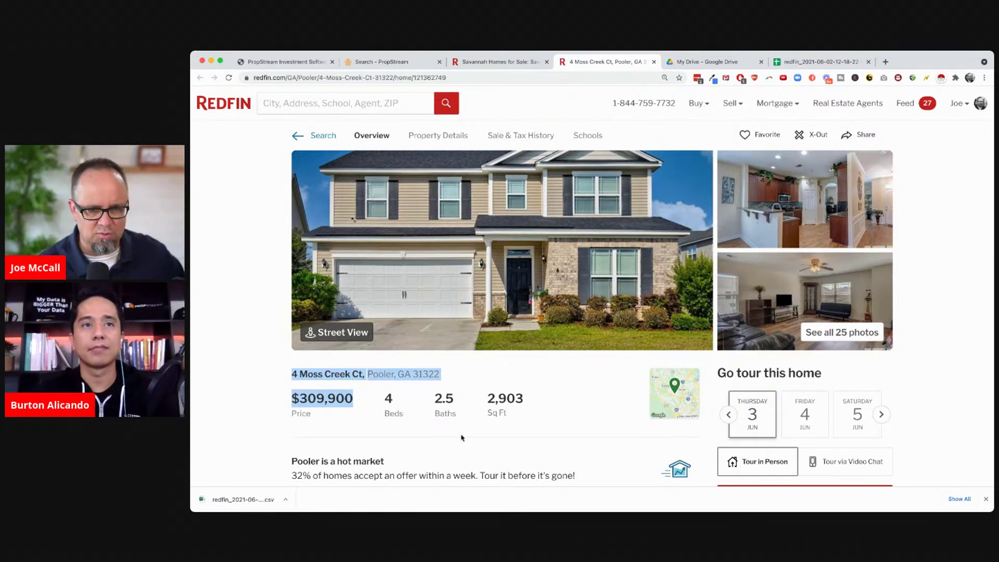
pyautogui.scroll(-2, 462, 438)
pyautogui.scroll(-5, 462, 438)
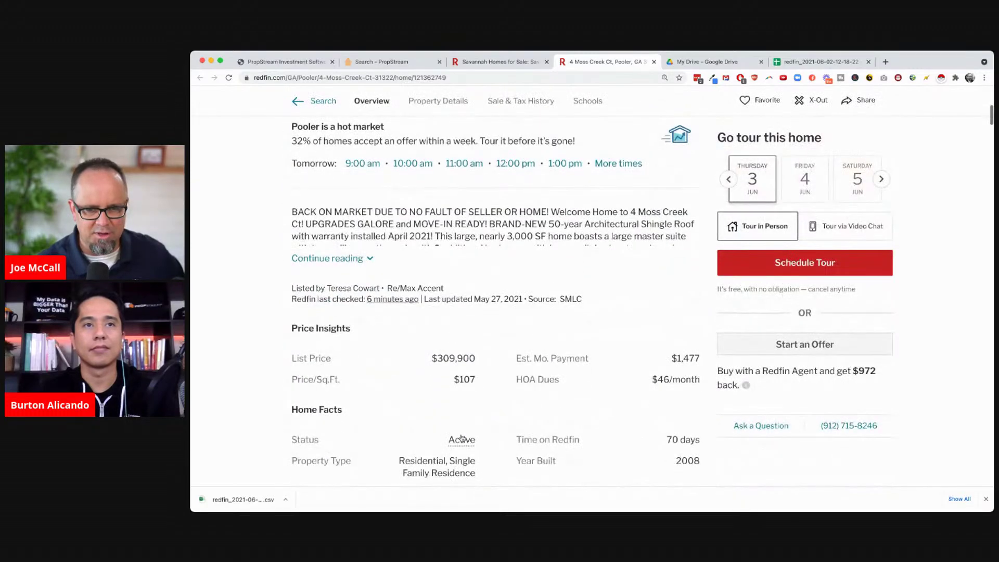
pyautogui.doubleClick(672, 400)
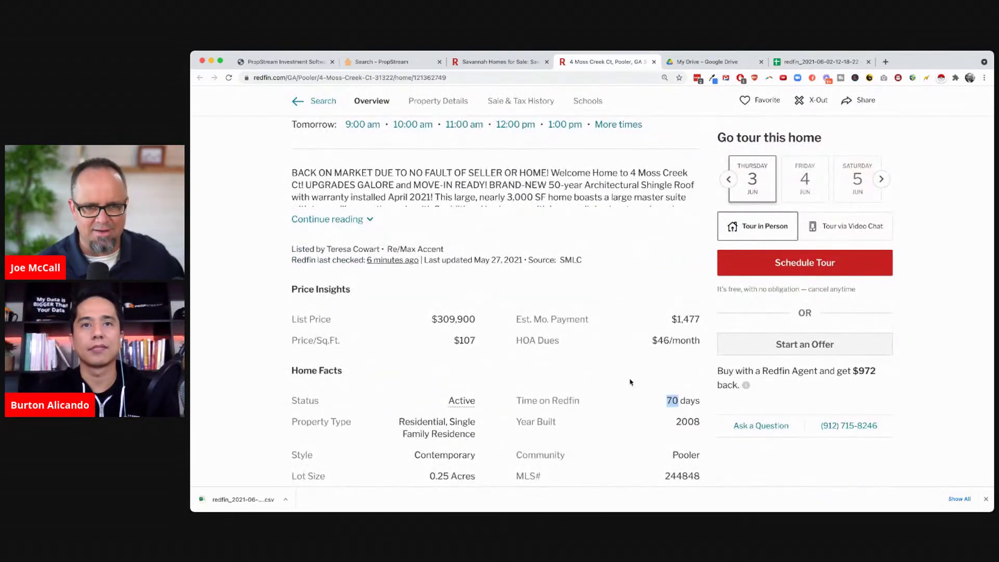
pyautogui.moveTo(293, 173); pyautogui.dragTo(545, 175)
pyautogui.click(553, 193)
pyautogui.scroll(5, 543, 260)
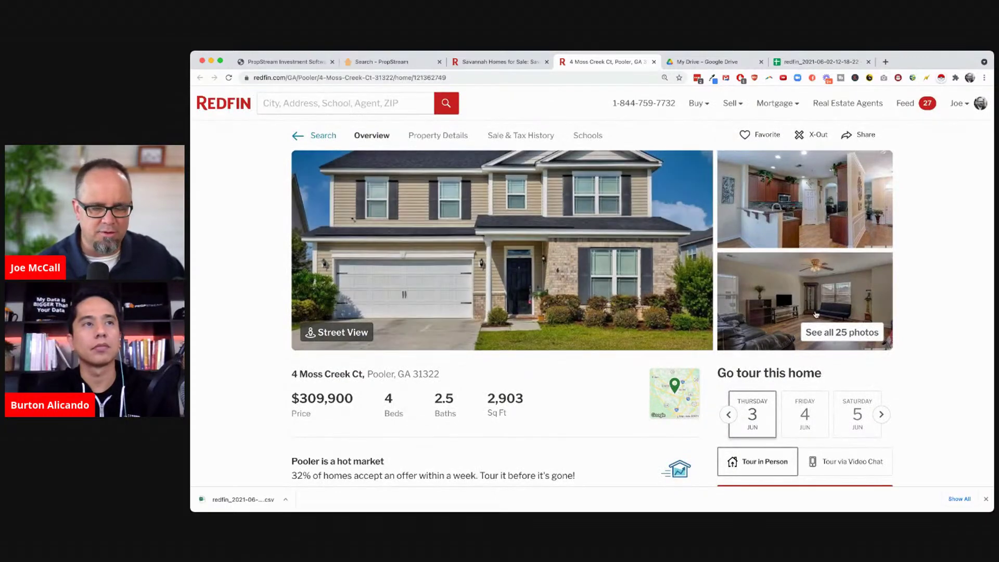
pyautogui.click(653, 62)
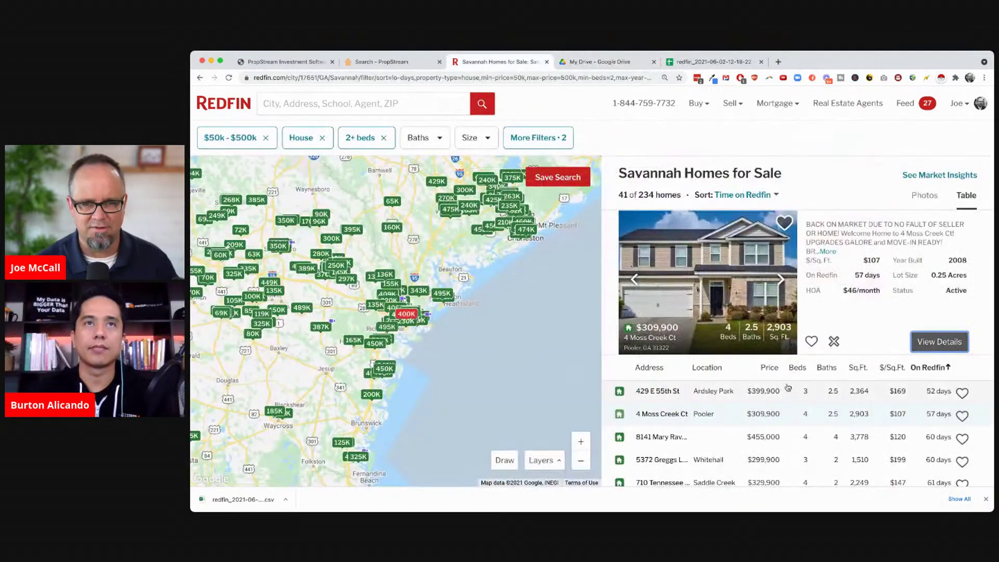
pyautogui.doubleClick(646, 194)
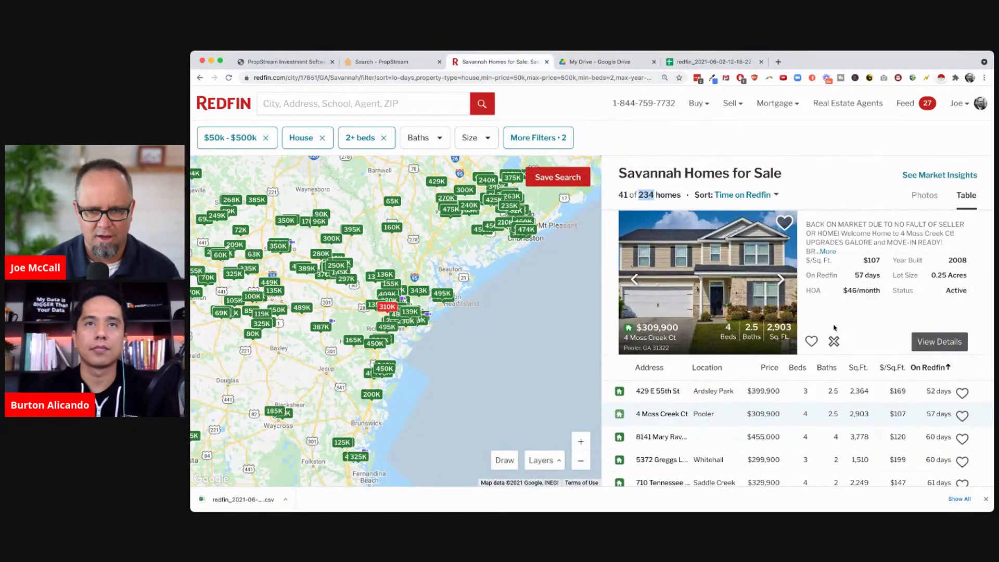
pyautogui.scroll(-5, 833, 330)
pyautogui.scroll(-5, 830, 425)
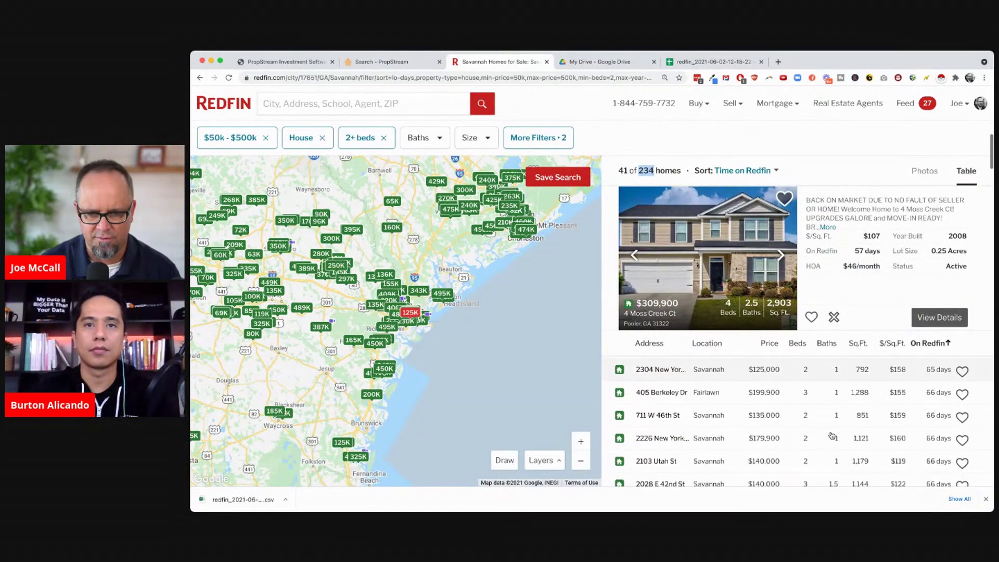
pyautogui.scroll(-10, 831, 436)
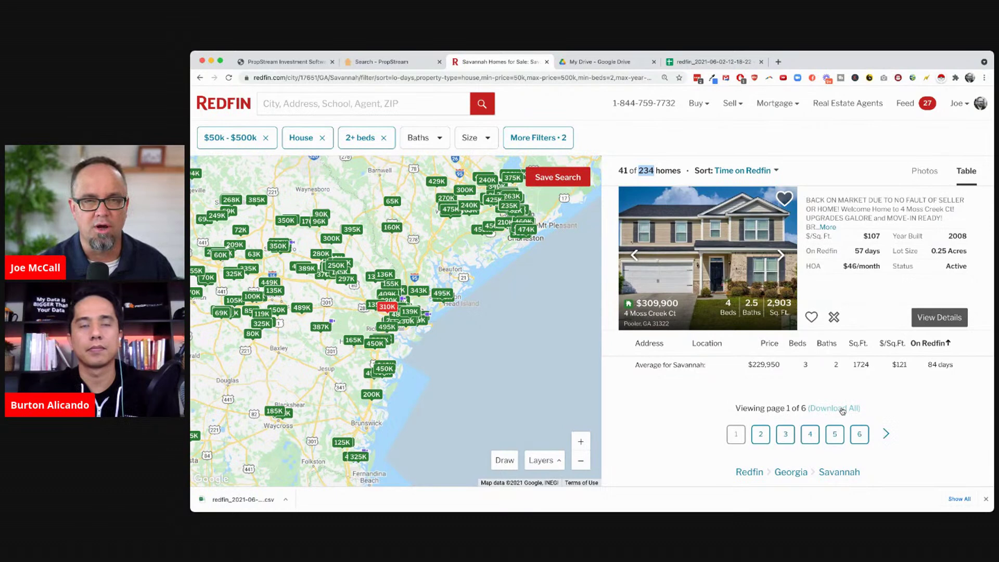
# Auto-fit all columns of the Redfin export sheet, then step across row 2 to price and $/square feet
pyautogui.click(715, 62)
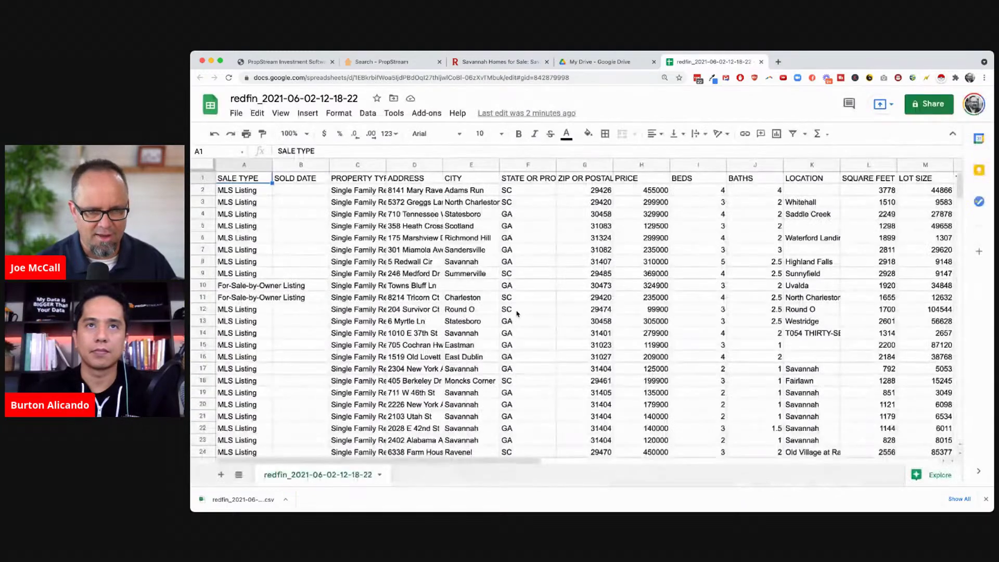
pyautogui.click(206, 169)
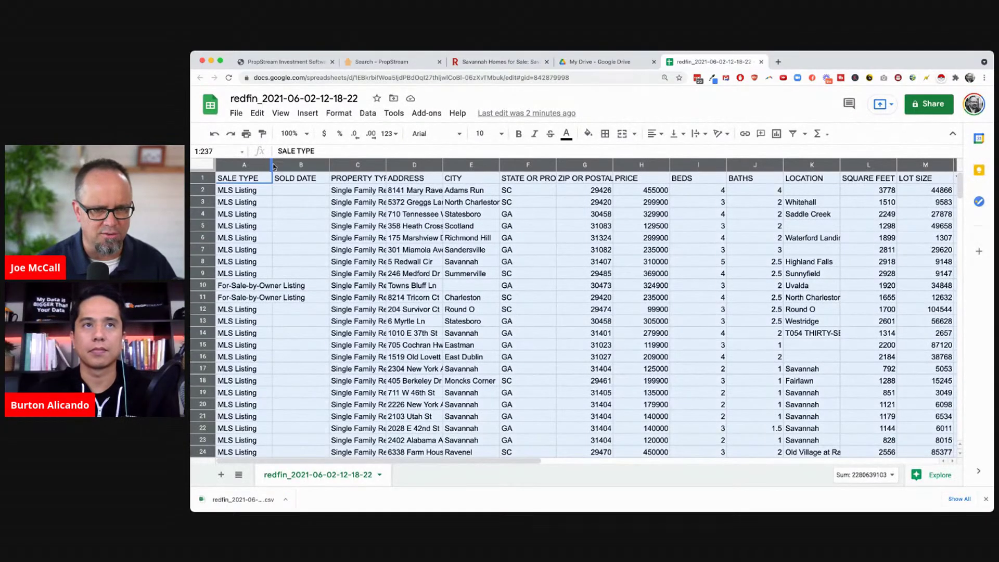
pyautogui.doubleClick(272, 165)
pyautogui.click(397, 196)
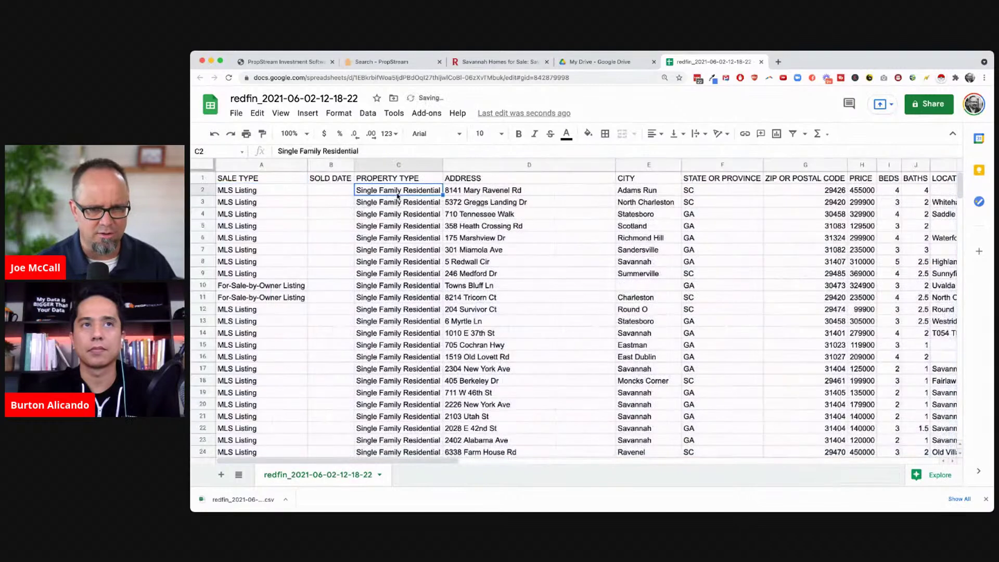
pyautogui.press('Right')
pyautogui.press('Right')
pyautogui.press('Right')
pyautogui.press('Right')
pyautogui.press('Right')
pyautogui.press('Right')
pyautogui.press('Right')
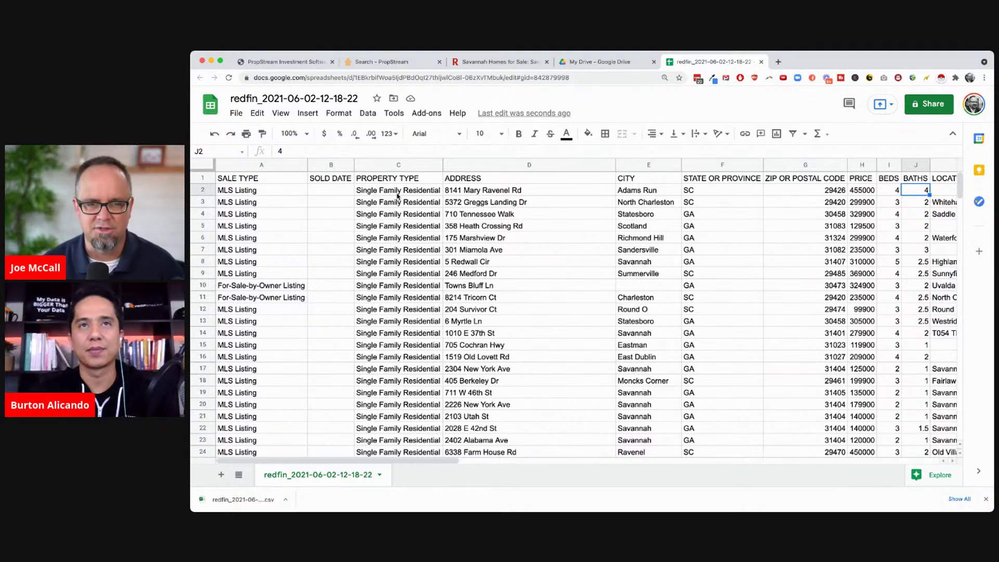
pyautogui.click(398, 195)
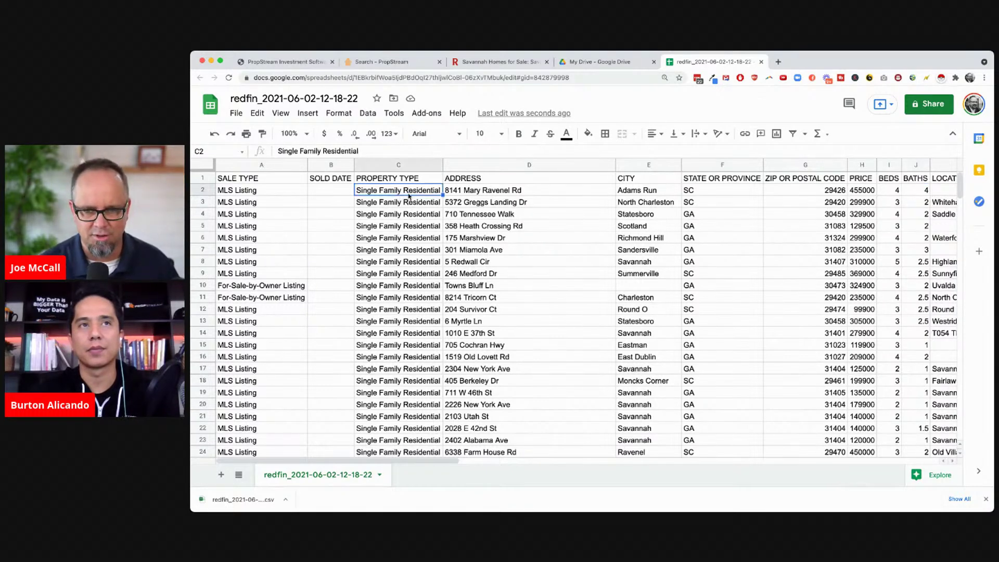
pyautogui.click(859, 191)
pyautogui.press('Right')
pyautogui.press('Right')
pyautogui.press('Right')
pyautogui.press('Right')
pyautogui.press('Right')
pyautogui.press('Right')
pyautogui.press('Right')
pyautogui.press('Right')
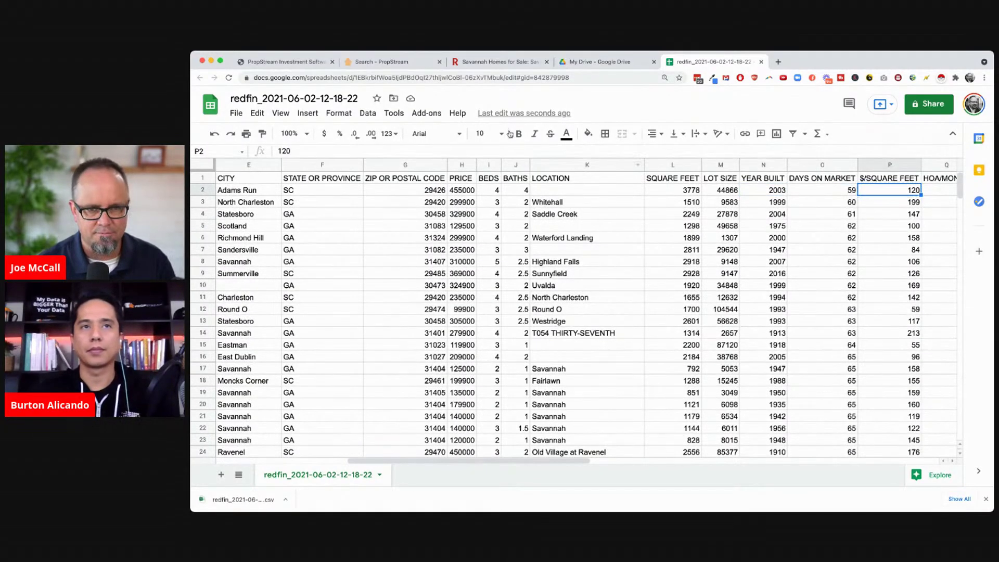
# Download the properties (15).csv import template from PropStream's My Properties Import List window
pyautogui.click(396, 67)
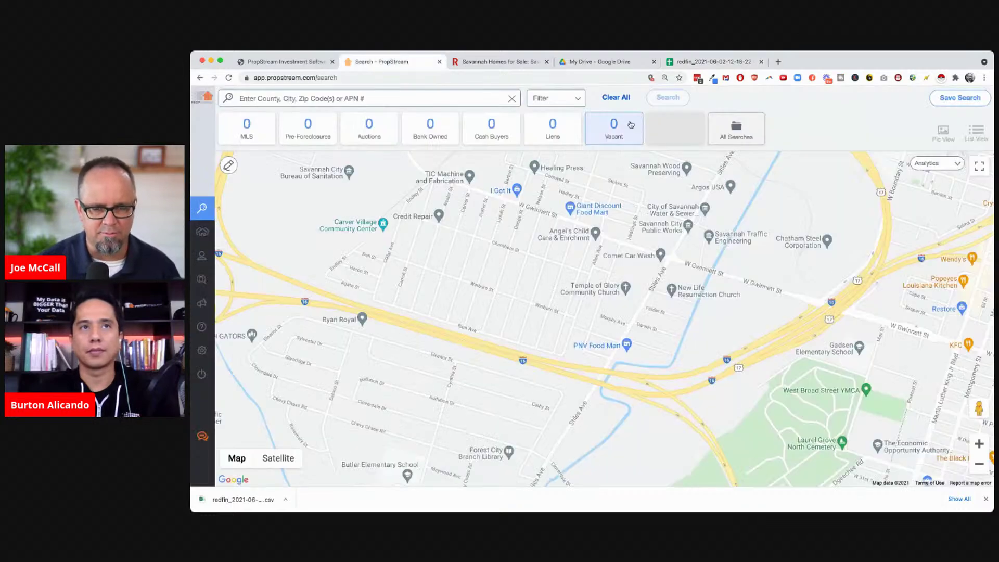
pyautogui.moveTo(202, 240)
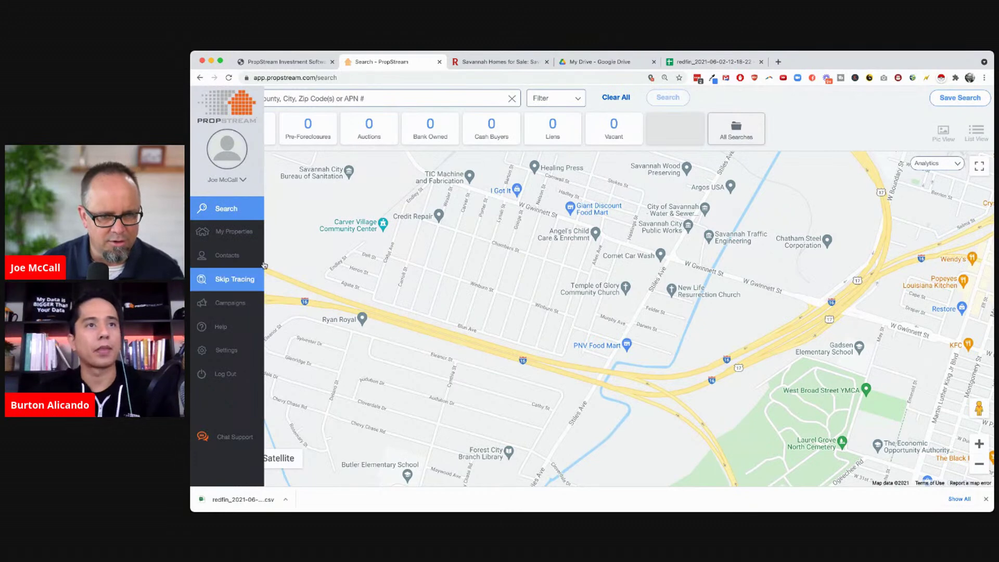
pyautogui.click(231, 233)
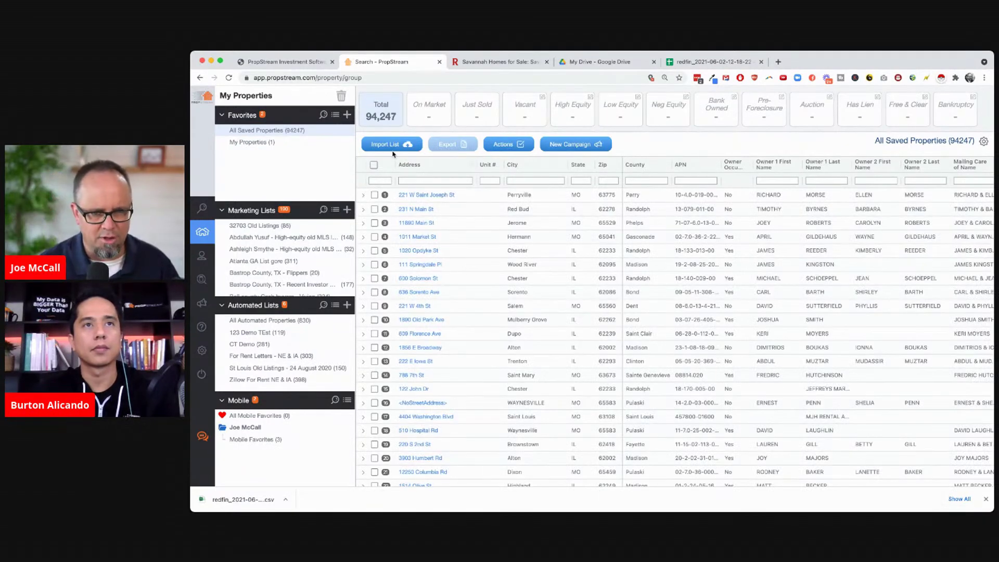
pyautogui.click(391, 146)
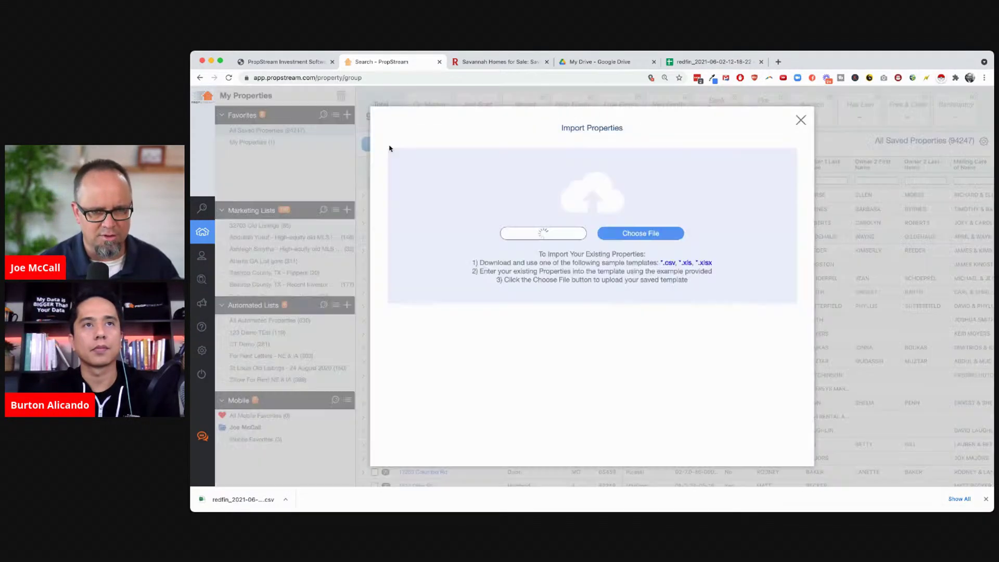
pyautogui.click(669, 263)
pyautogui.click(229, 501)
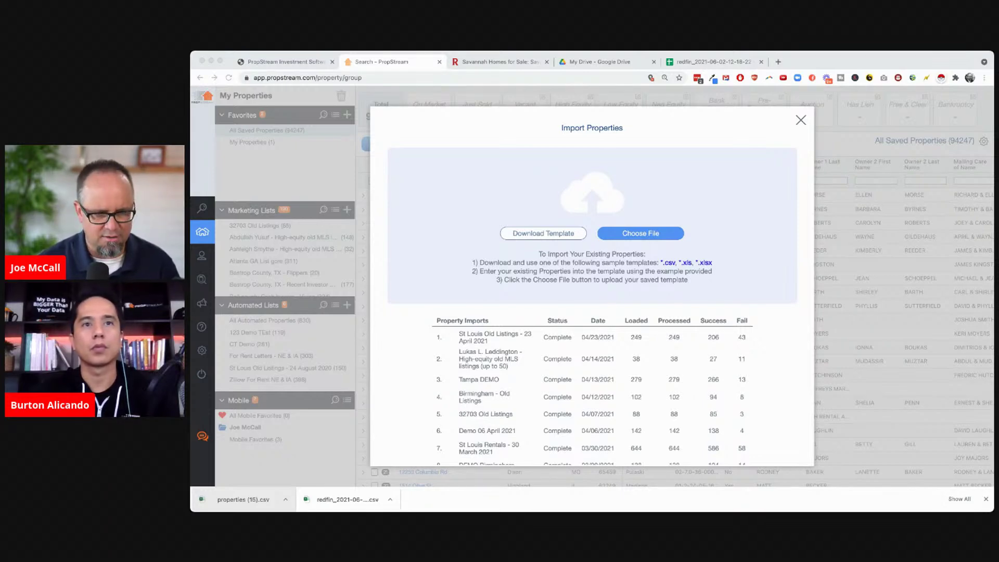
pyautogui.click(496, 245)
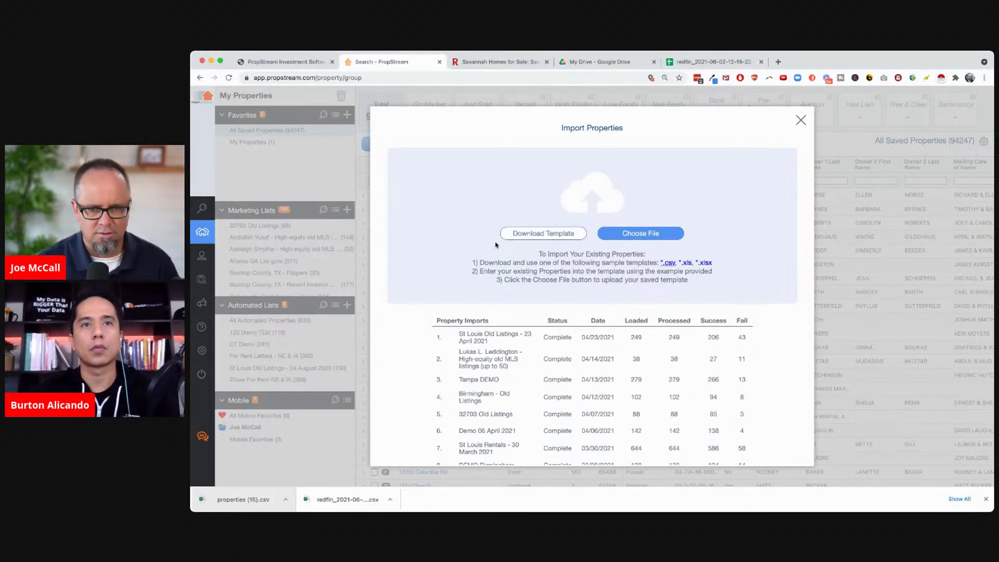
pyautogui.click(708, 61)
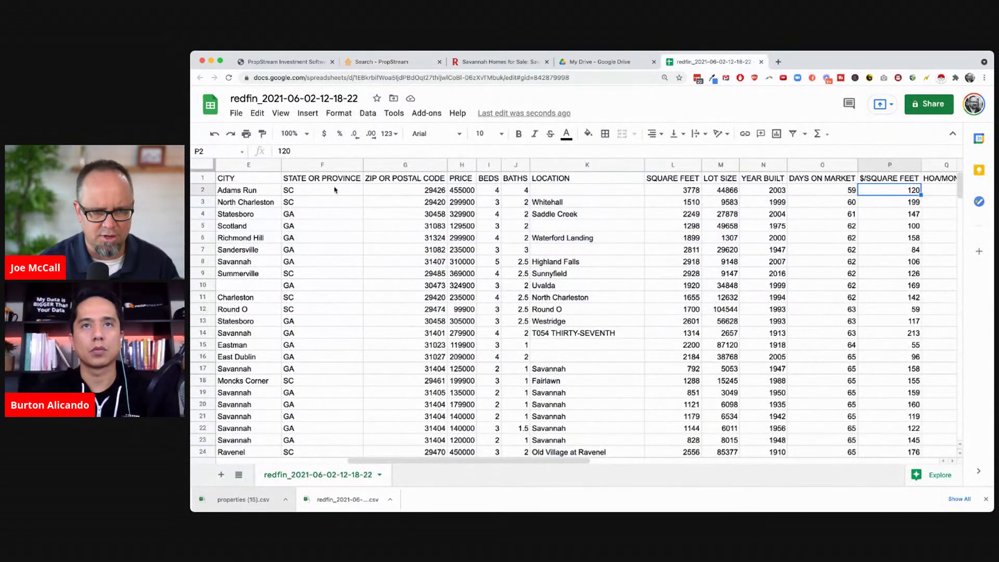
# Copy the address, city, state and zip range D2:G235 from the Redfin sheet
pyautogui.click(355, 193)
pyautogui.press('Home')
pyautogui.press('Right')
pyautogui.press('Right')
pyautogui.press('Right')
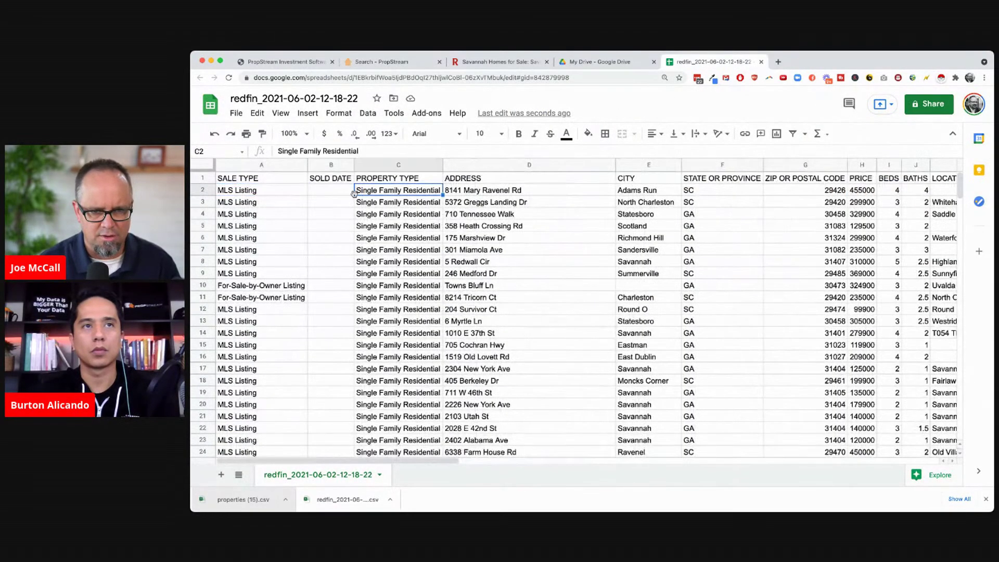
pyautogui.hotkey('shift', 'Right')
pyautogui.hotkey('shift', 'Right')
pyautogui.hotkey('shift', 'Right')
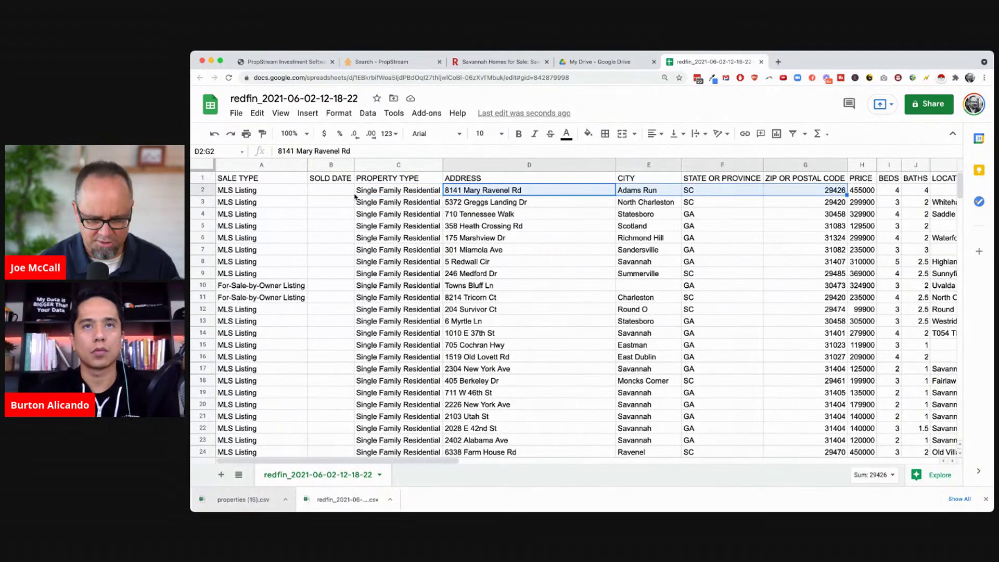
pyautogui.hotkey('shift', 'Down')
pyautogui.hotkey('shift', 'Down')
pyautogui.hotkey('shift', 'Down')
pyautogui.hotkey('shift', 'Down')
pyautogui.hotkey('shift', 'Down')
pyautogui.hotkey('shift', 'Down')
pyautogui.hotkey('shift', 'Down')
pyautogui.hotkey('shift', 'Down')
pyautogui.hotkey('shift', 'Down')
pyautogui.hotkey('shift', 'Down')
pyautogui.hotkey('shift', 'Down')
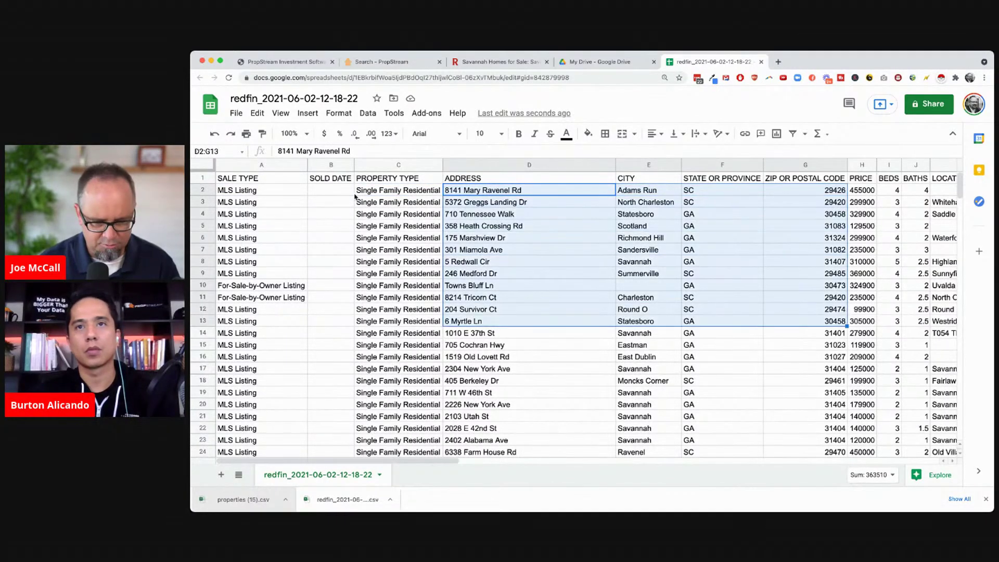
pyautogui.hotkey('shift', 'Down')
pyautogui.hotkey('shift', 'Down')
pyautogui.hotkey('shift', 'Down')
pyautogui.hotkey('shift', 'Down')
pyautogui.hotkey('shift', 'Down')
pyautogui.hotkey('shift', 'Down')
pyautogui.hotkey('shift', 'Down')
pyautogui.hotkey('shift', 'Down')
pyautogui.hotkey('shift', 'Down')
pyautogui.hotkey('shift', 'Down')
pyautogui.hotkey('shift', 'Down')
pyautogui.hotkey('shift', 'Down')
pyautogui.hotkey('shift', 'Down')
pyautogui.hotkey('shift', 'Down')
pyautogui.hotkey('shift', 'Down')
pyautogui.hotkey('shift', 'Down')
pyautogui.hotkey('shift', 'Down')
pyautogui.hotkey('shift', 'Down')
pyautogui.hotkey('shift', 'Down')
pyautogui.hotkey('shift', 'Down')
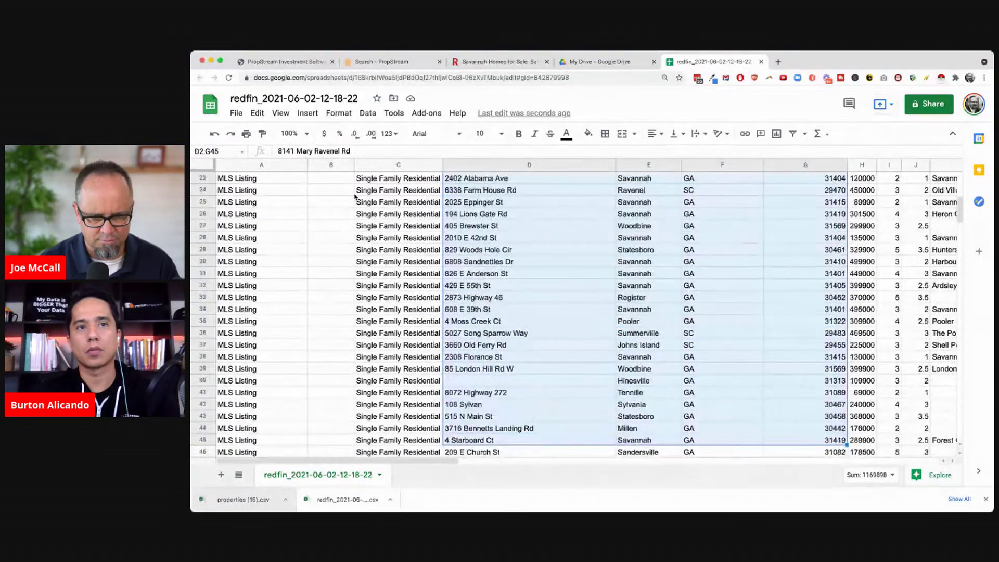
pyautogui.press('super+shift+Down')
pyautogui.scroll(-1, 356, 196)
pyautogui.press('super+c')
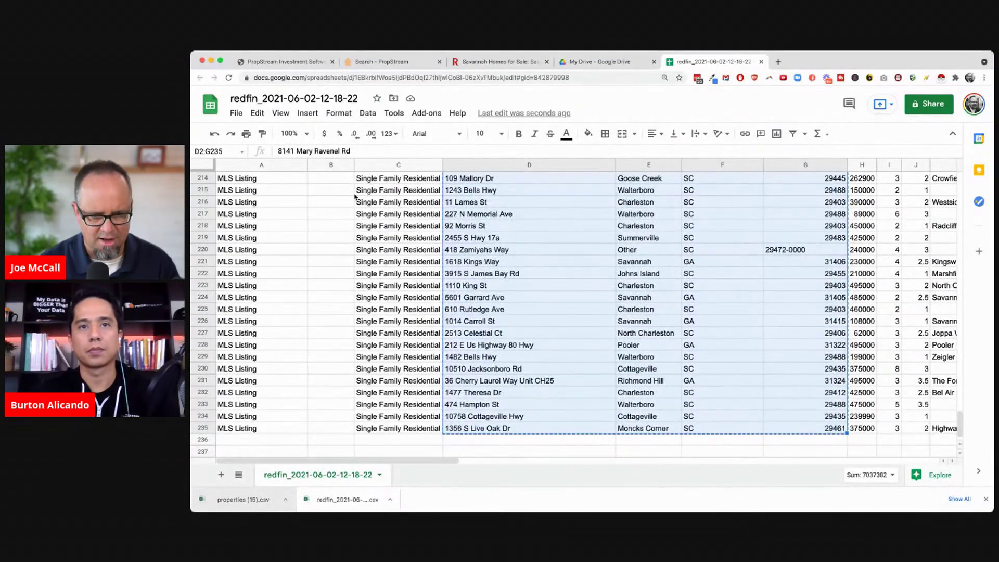
pyautogui.press('super+Tab')
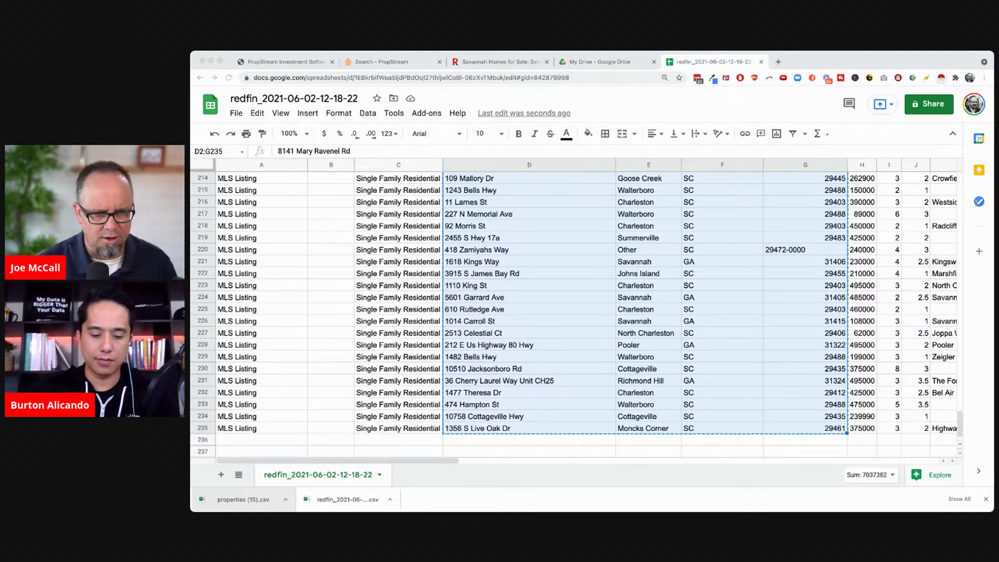
# Upload the prepared address CSV in PropStream's import window
pyautogui.click(390, 63)
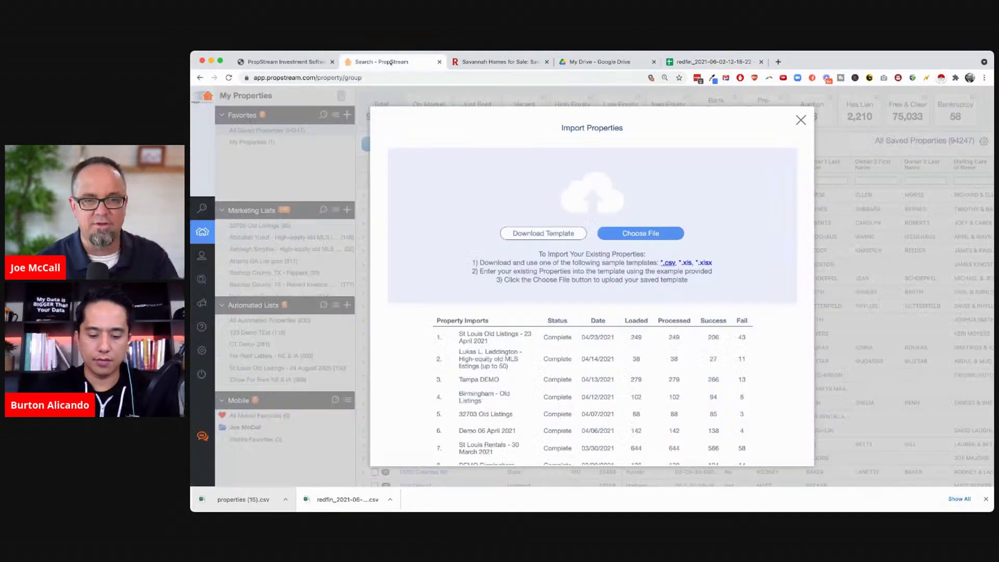
pyautogui.click(642, 235)
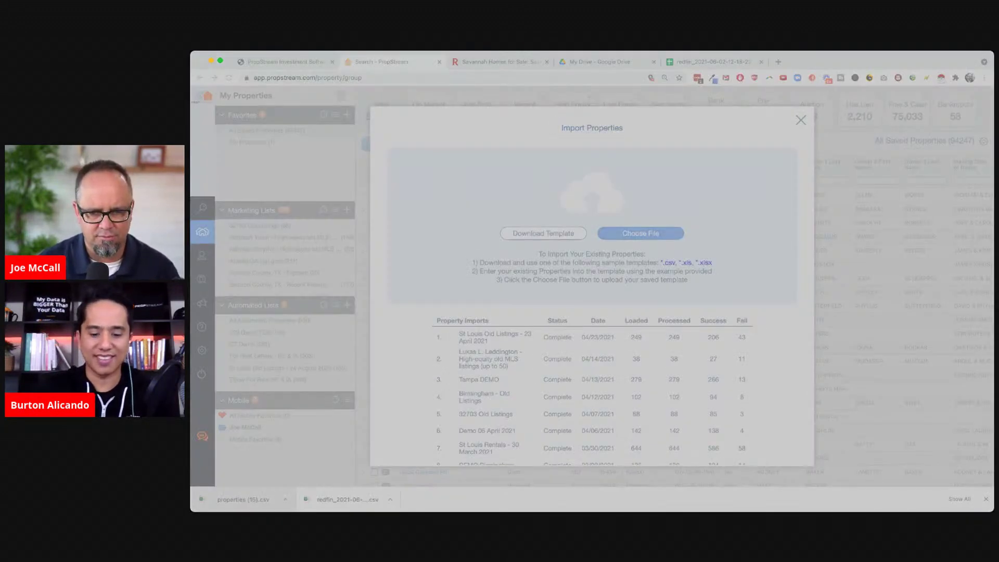
pyautogui.press('Return')
# Create a new marketing list named DEMO - GA and dismiss the properties-saved confirmation
pyautogui.click(623, 284)
pyautogui.click(592, 301)
pyautogui.write('DEMO - GA')
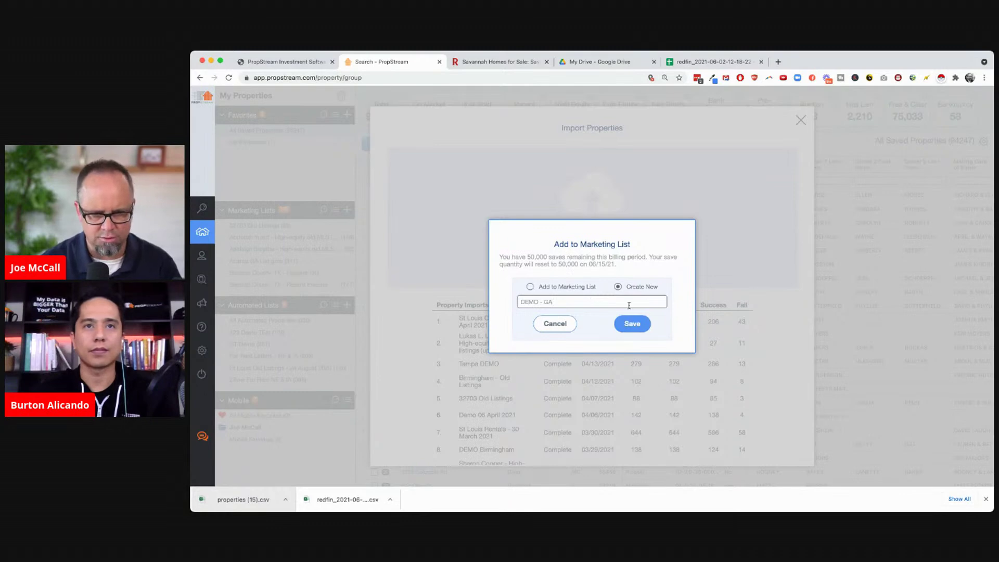
pyautogui.click(712, 62)
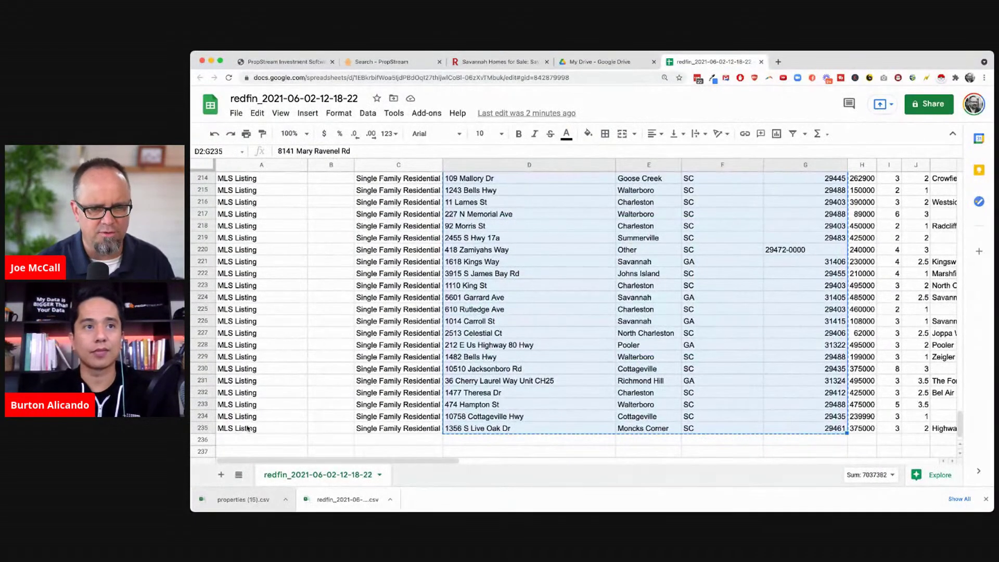
pyautogui.scroll(20, 455, 277)
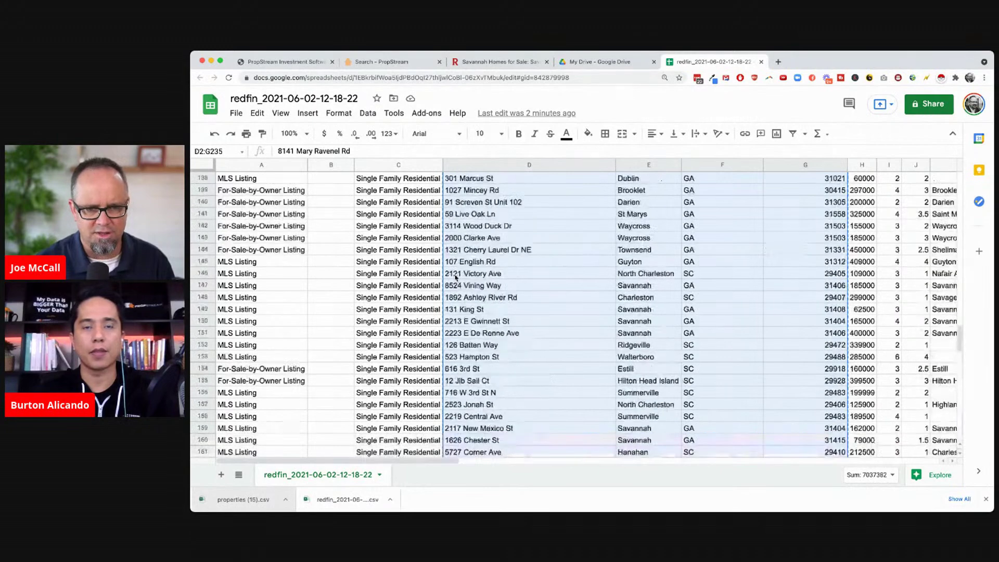
pyautogui.click(388, 63)
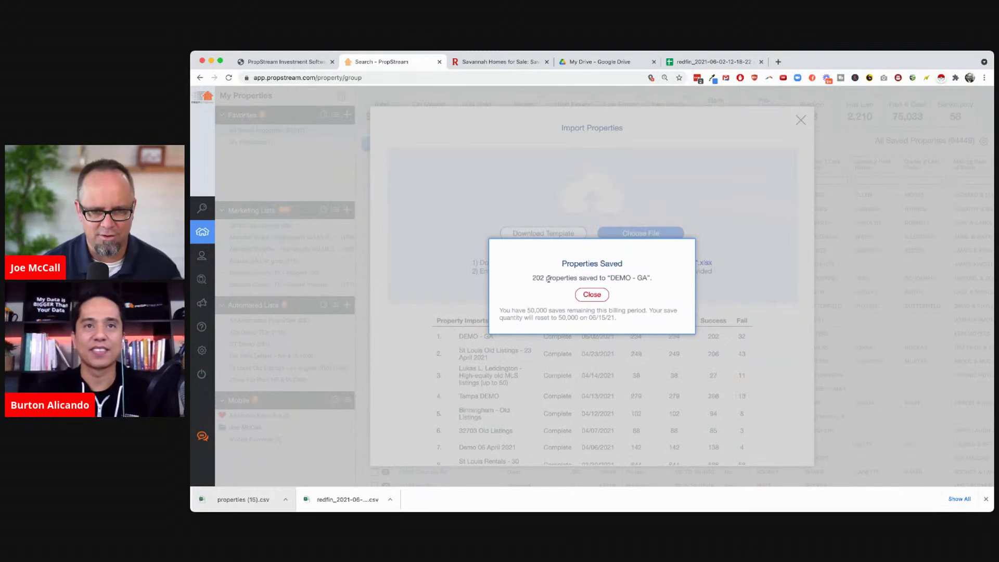
pyautogui.click(594, 295)
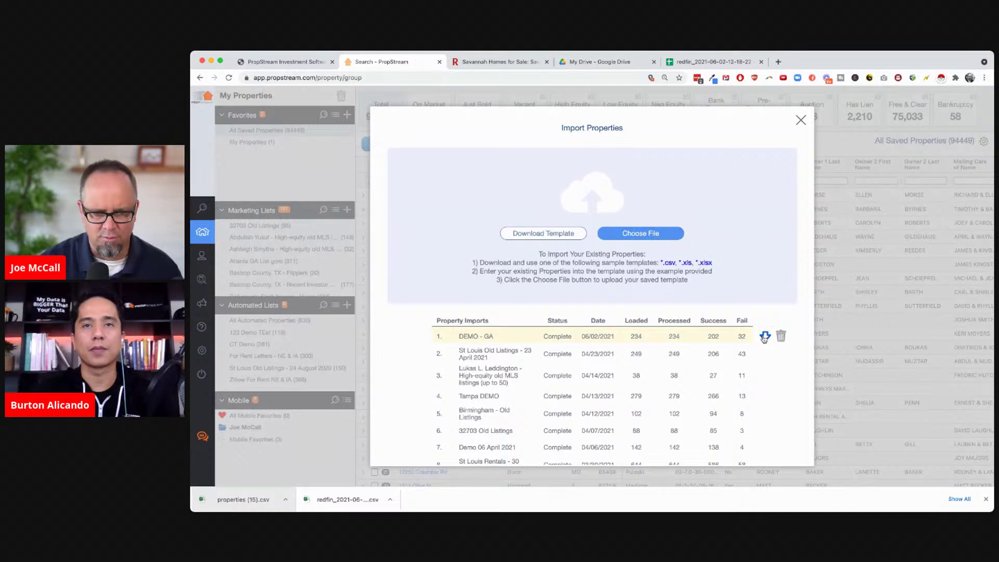
# Close the import window and open the DEMO - GA (202) list by searching 'demo'
pyautogui.click(800, 121)
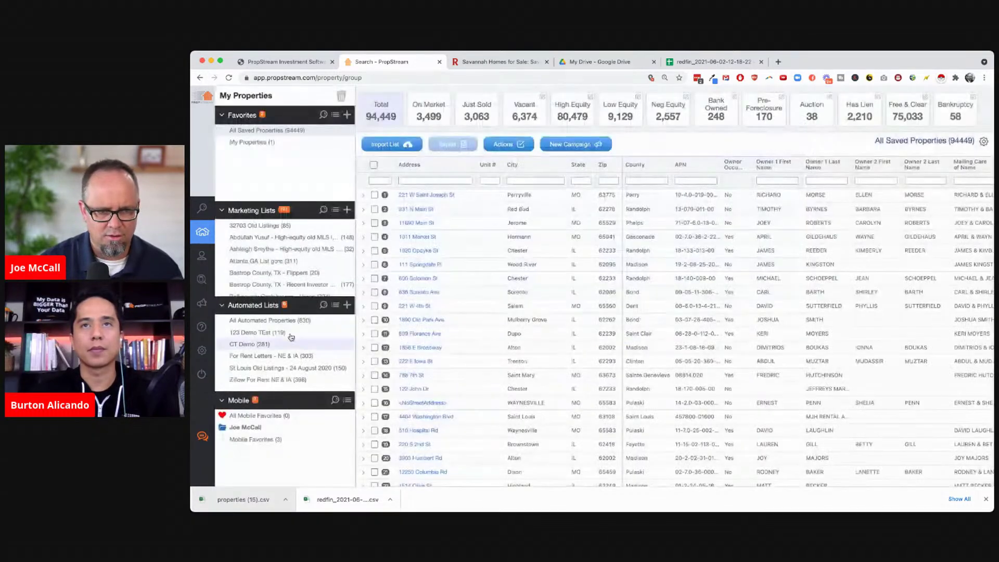
pyautogui.click(323, 209)
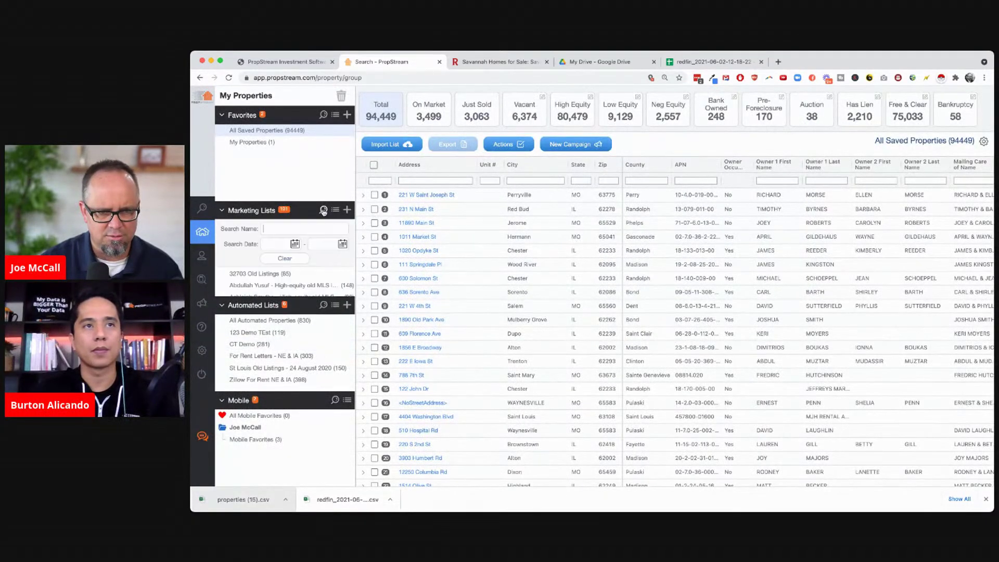
pyautogui.write('demo')
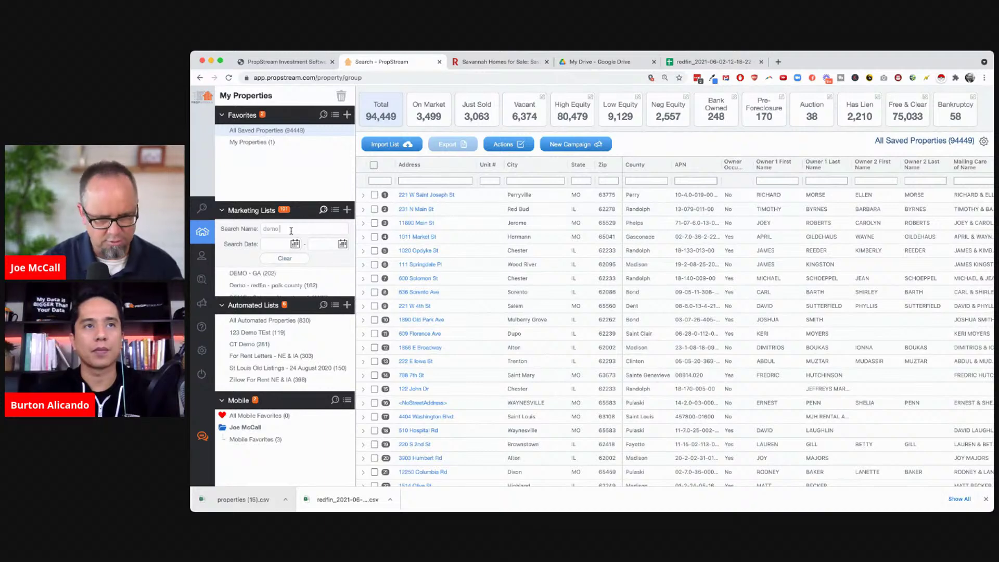
pyautogui.click(266, 273)
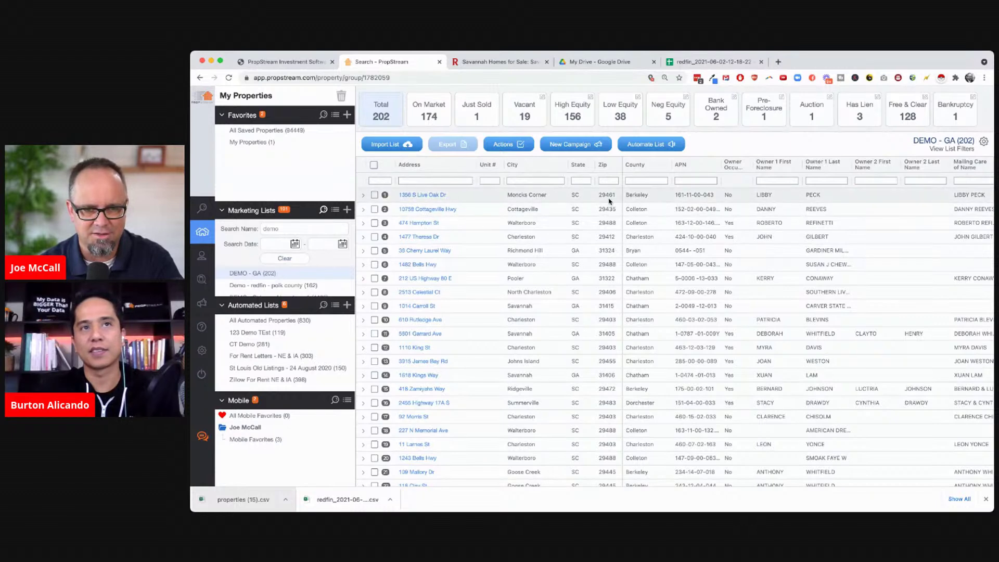
# Scroll across the DEMO - GA table to review its equity and MLS columns
pyautogui.hscroll(2, 770, 318)
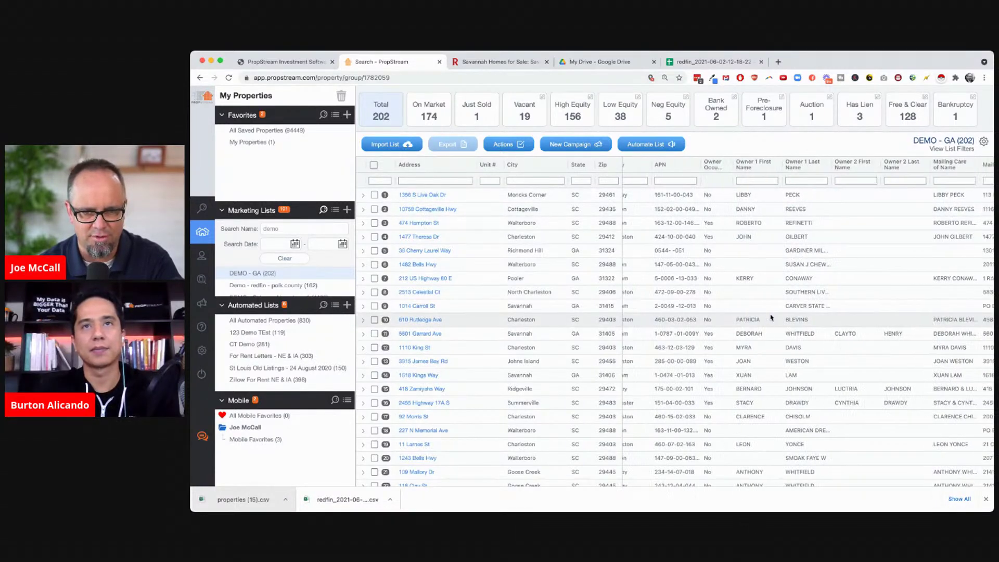
pyautogui.hscroll(-2, 770, 317)
pyautogui.hscroll(5, 770, 317)
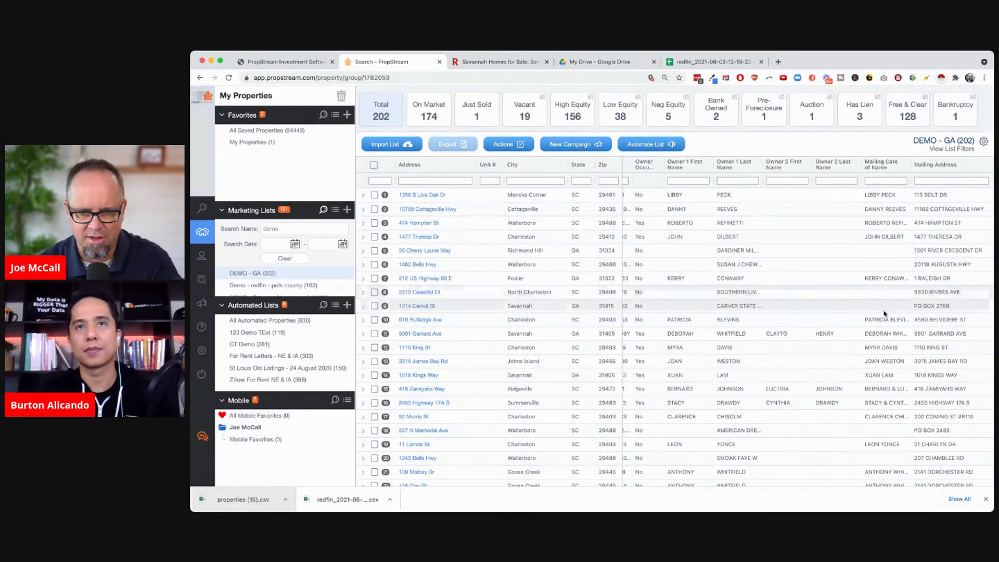
pyautogui.hscroll(7, 891, 346)
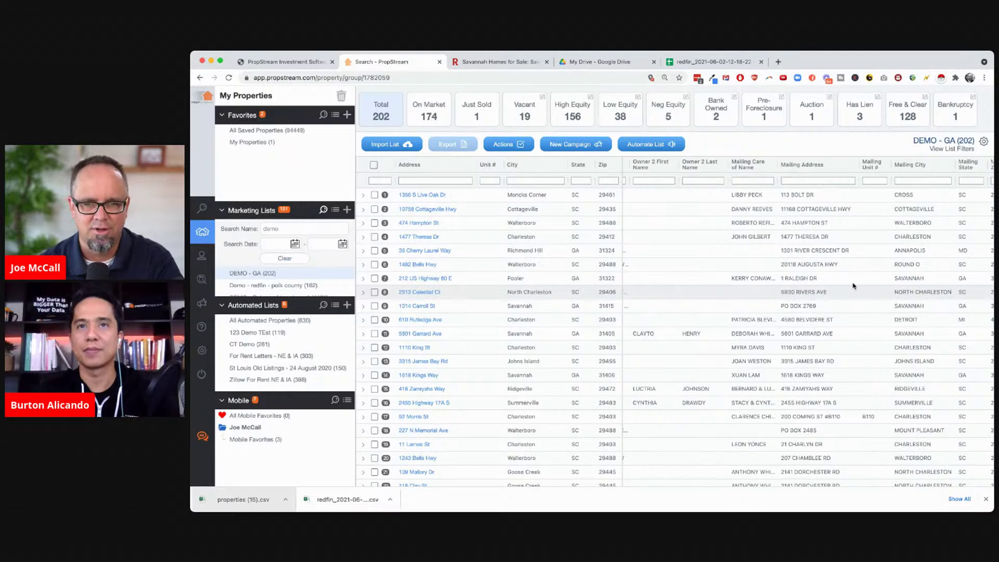
pyautogui.hscroll(7, 860, 282)
pyautogui.hscroll(15, 862, 282)
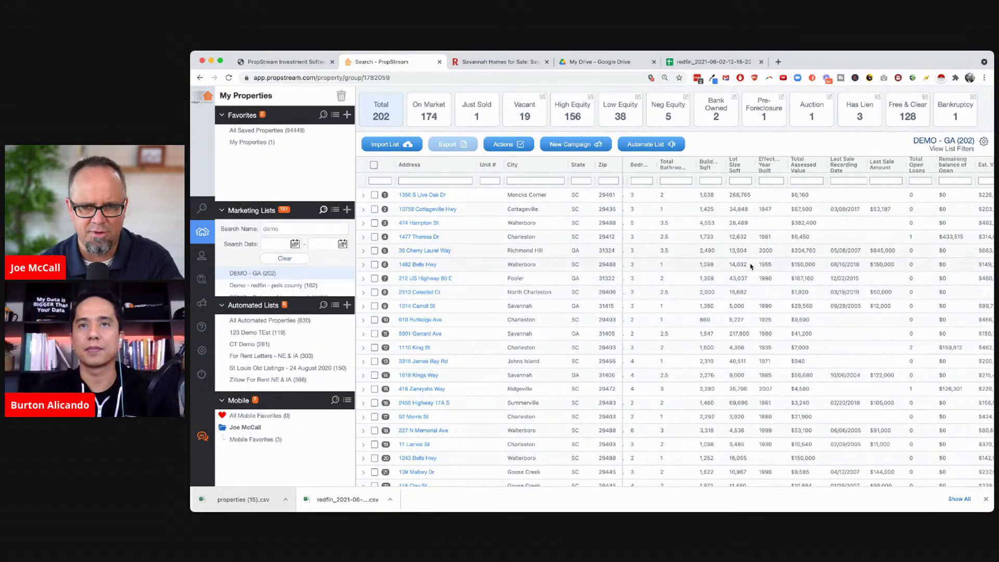
pyautogui.hscroll(2, 838, 249)
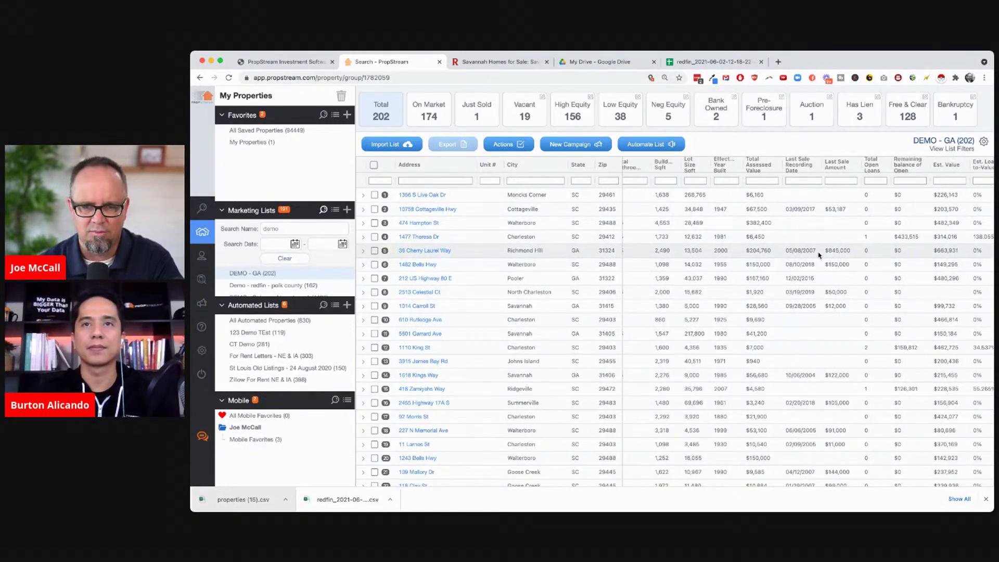
pyautogui.hscroll(2, 819, 255)
pyautogui.hscroll(2, 886, 264)
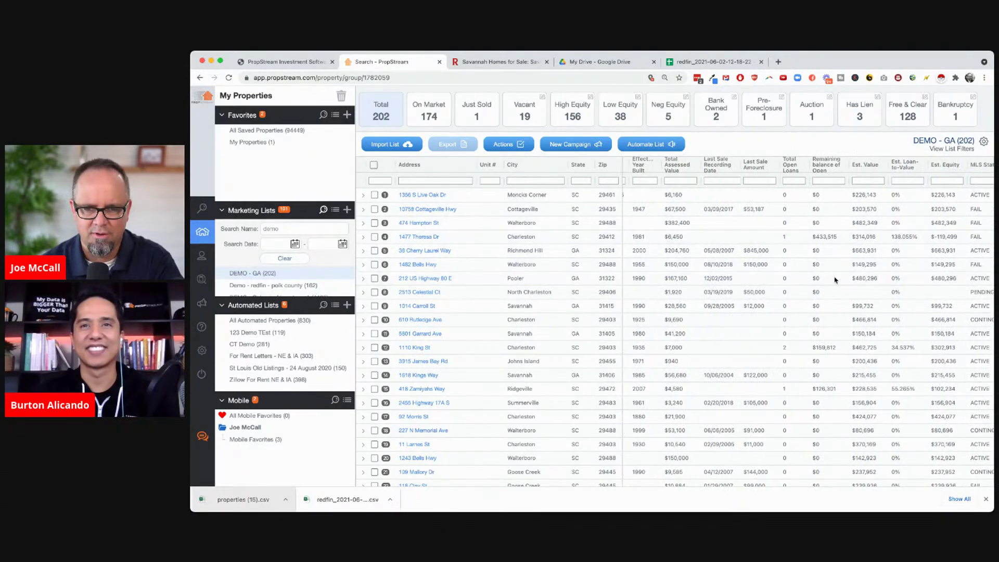
pyautogui.hscroll(5, 874, 278)
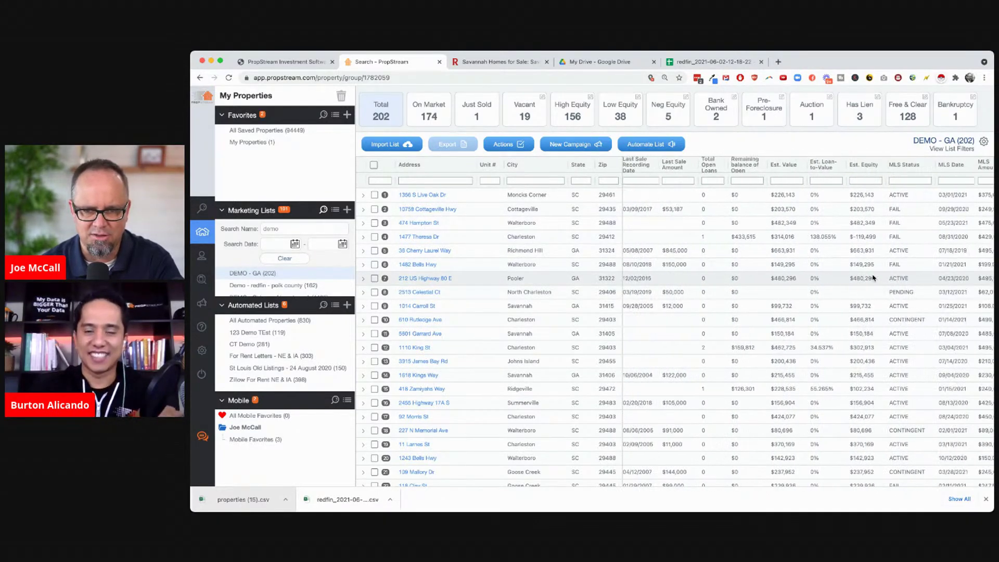
pyautogui.hscroll(4, 874, 278)
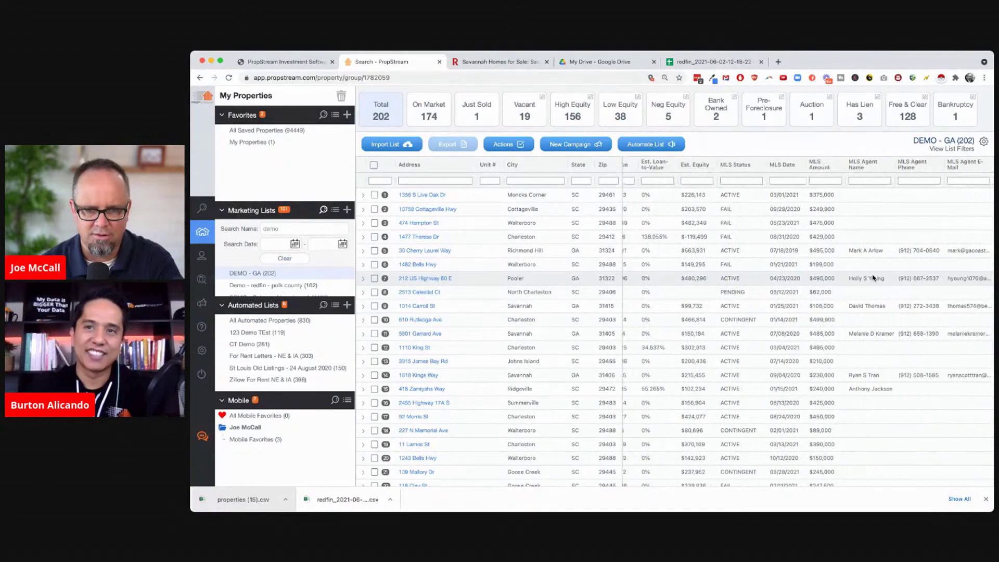
pyautogui.scroll(-1, 738, 328)
pyautogui.scroll(1, 740, 333)
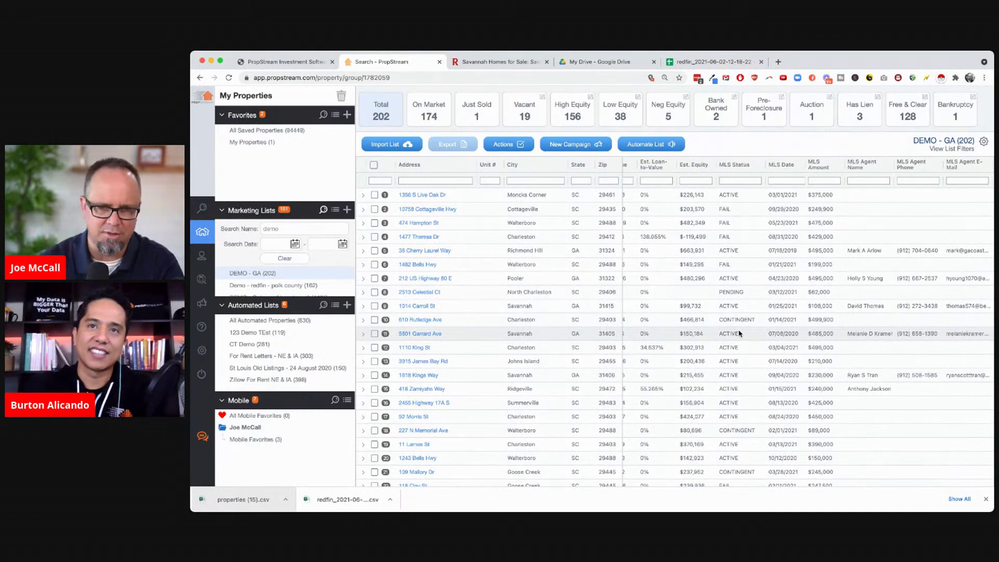
pyautogui.hscroll(2, 739, 333)
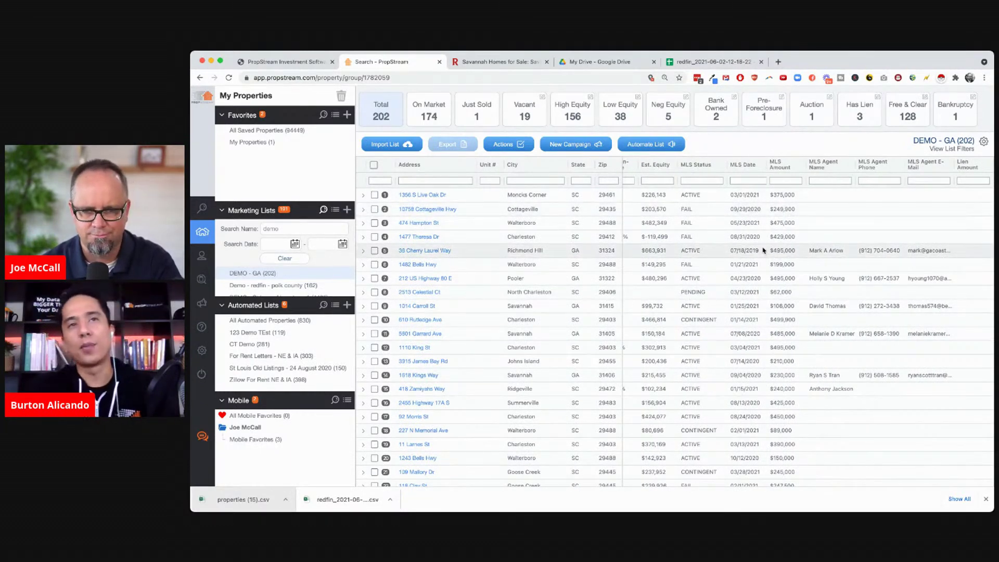
pyautogui.hscroll(-2, 764, 250)
pyautogui.hscroll(-1, 763, 250)
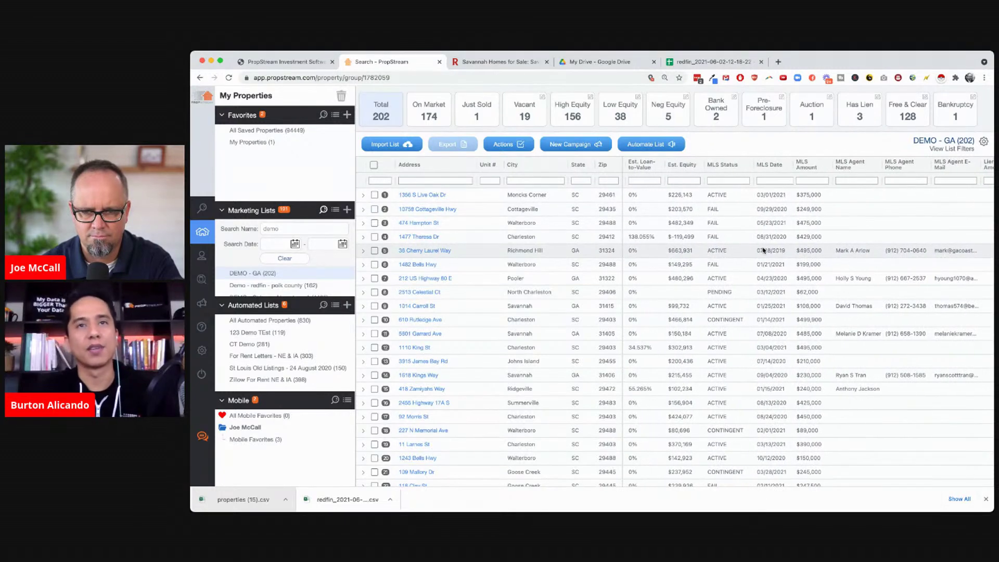
pyautogui.hscroll(2, 764, 250)
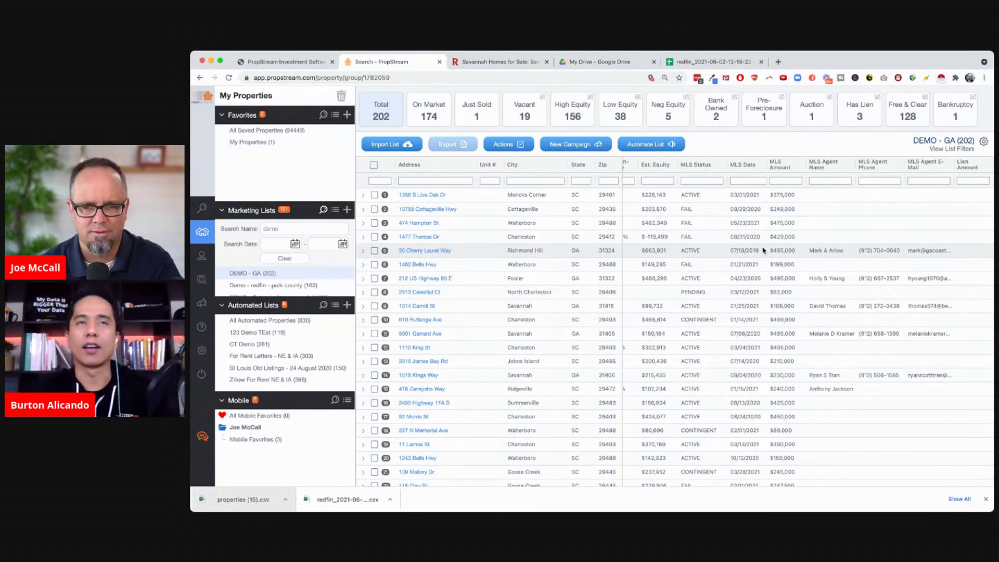
pyautogui.scroll(-5, 903, 319)
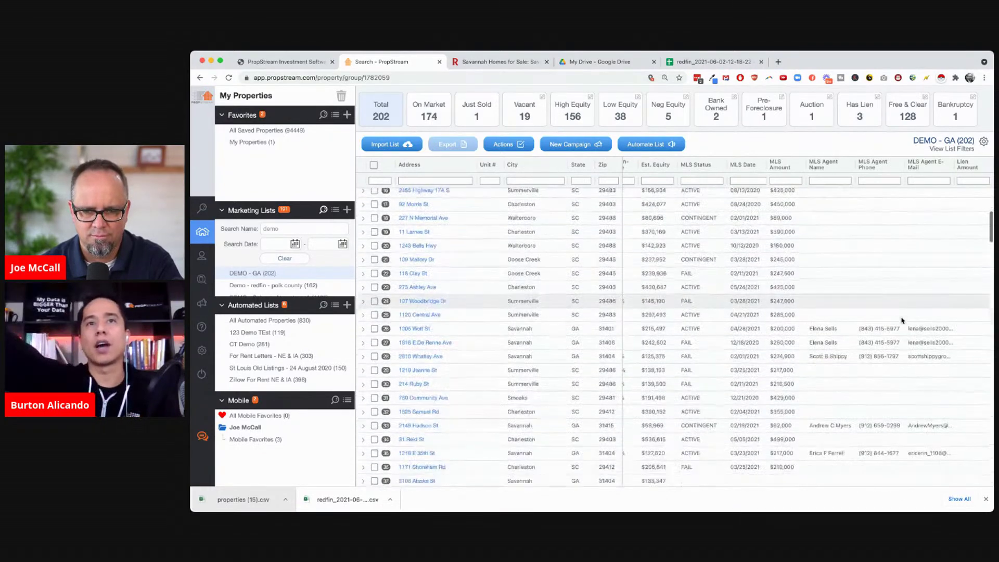
pyautogui.scroll(5, 903, 318)
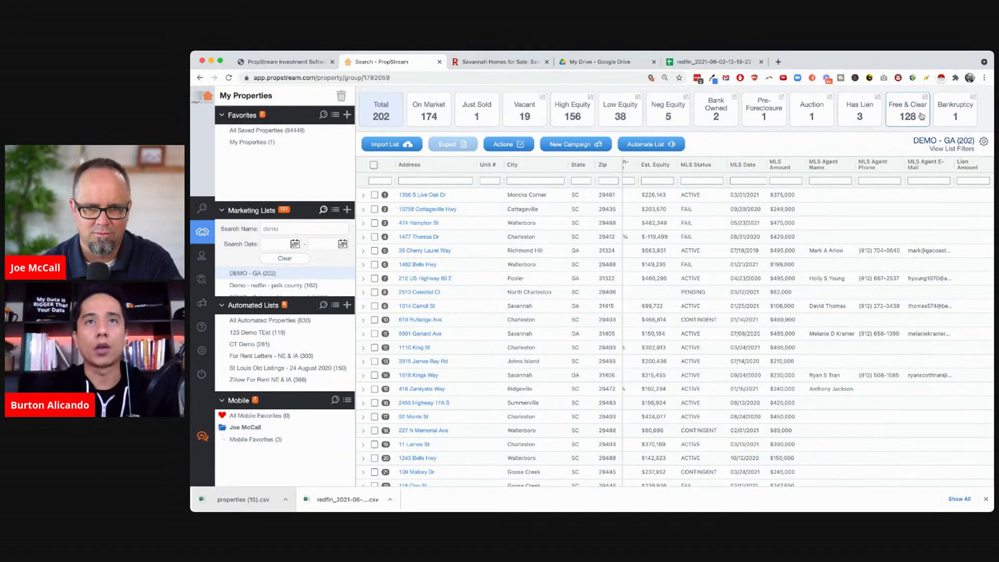
# Compare the equity summaries, then select all 128 free-and-clear properties and show the campaign options
pyautogui.click(900, 110)
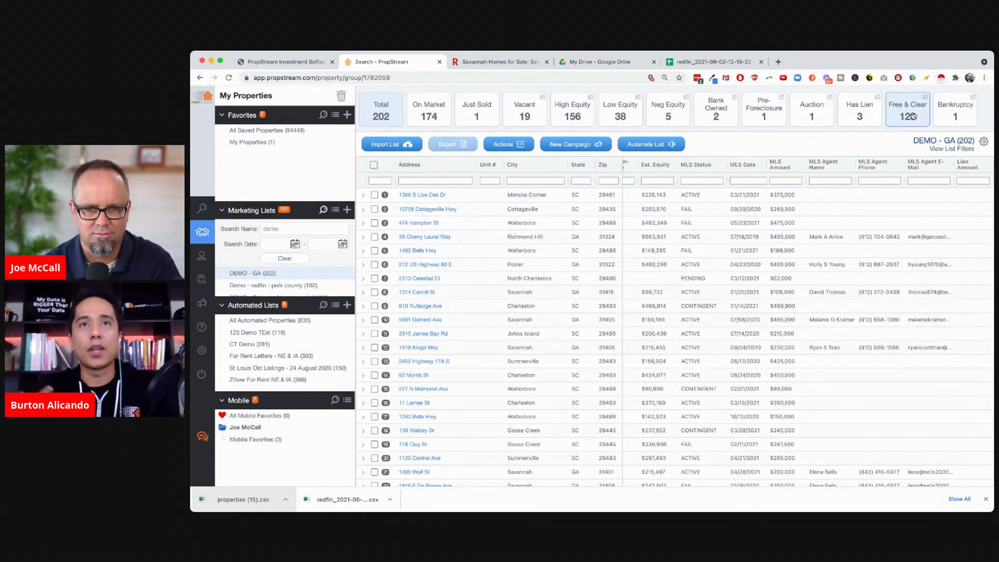
pyautogui.click(668, 109)
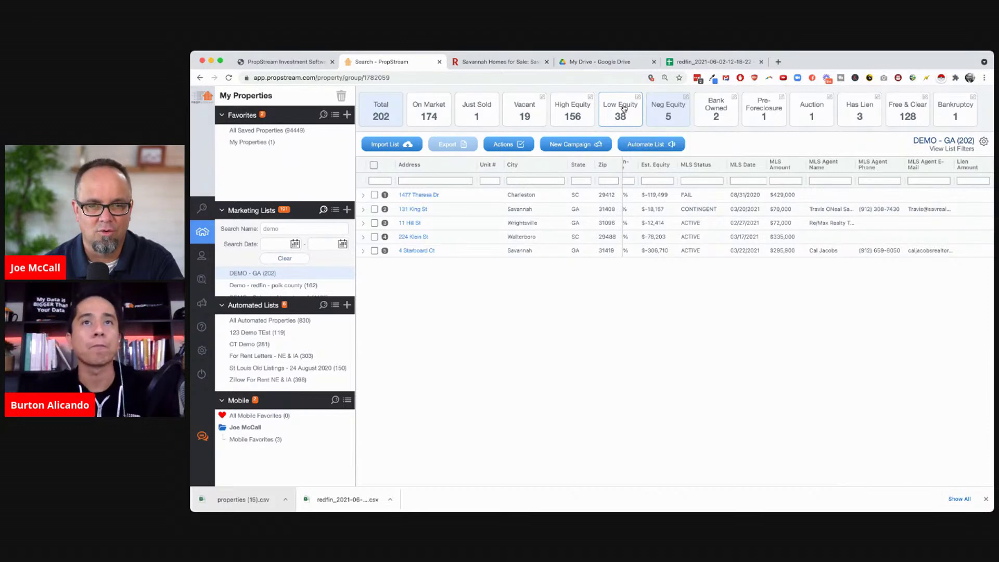
pyautogui.click(624, 108)
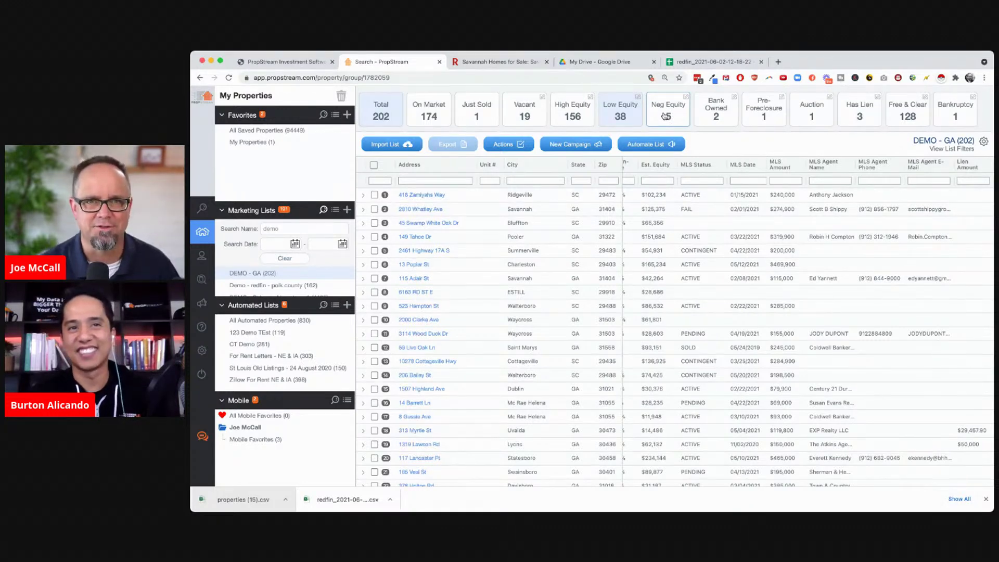
pyautogui.click(905, 118)
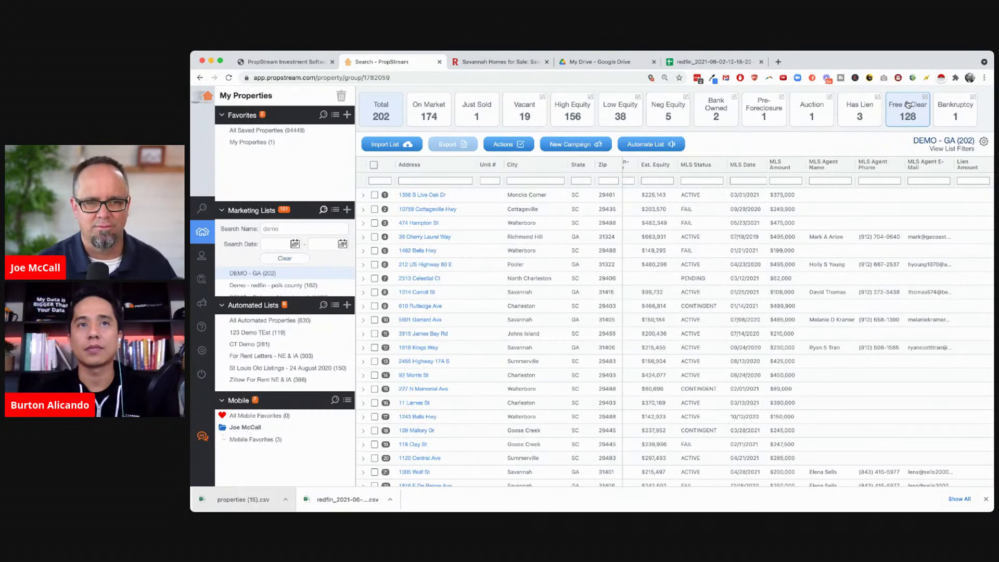
pyautogui.click(373, 165)
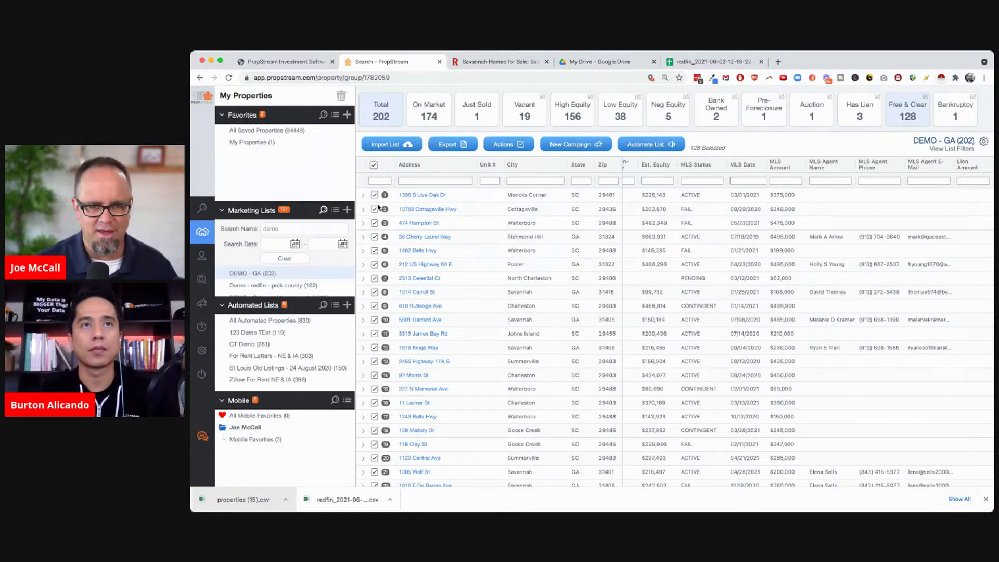
pyautogui.click(580, 147)
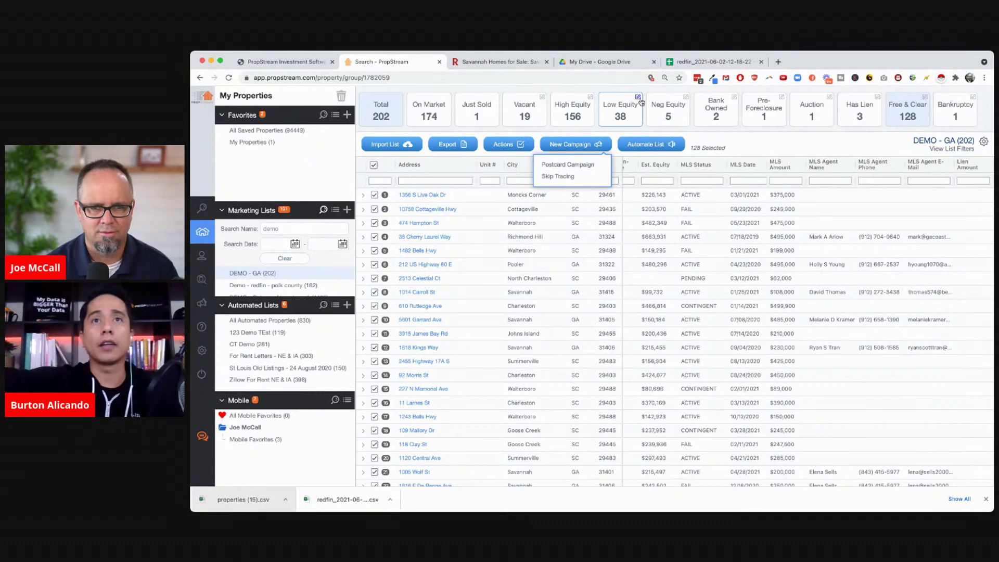
# Allow 1 or 2 open mortgages in the Low Equity summary's criteria
pyautogui.click(638, 98)
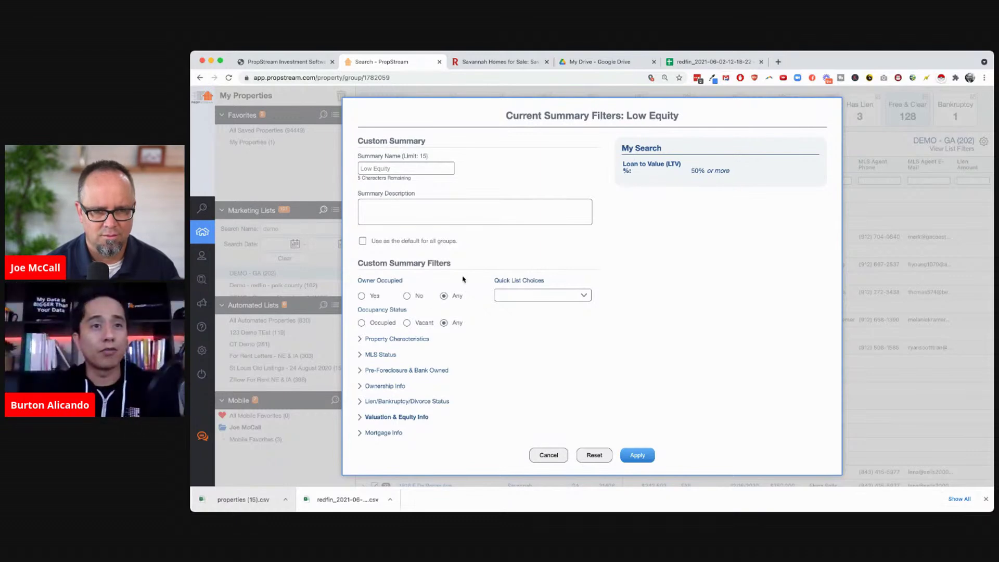
pyautogui.click(383, 433)
pyautogui.scroll(-1, 459, 405)
pyautogui.click(426, 432)
pyautogui.click(437, 382)
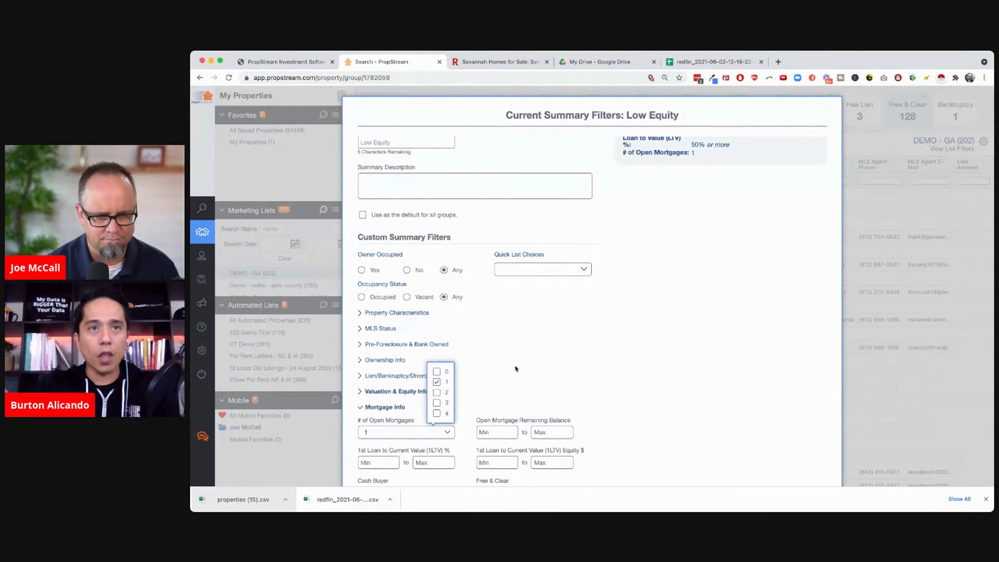
pyautogui.scroll(-3, 515, 368)
pyautogui.click(437, 310)
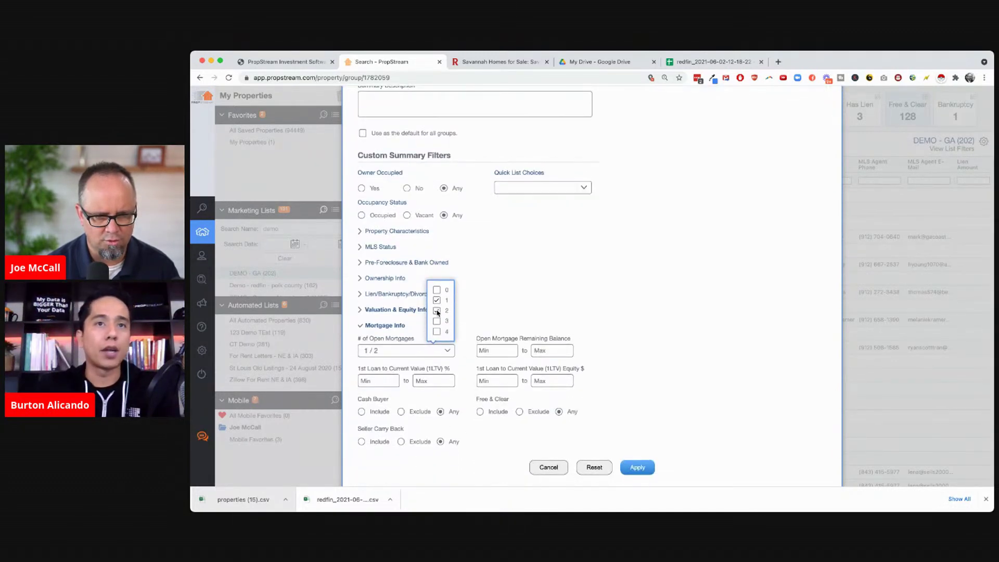
pyautogui.click(638, 467)
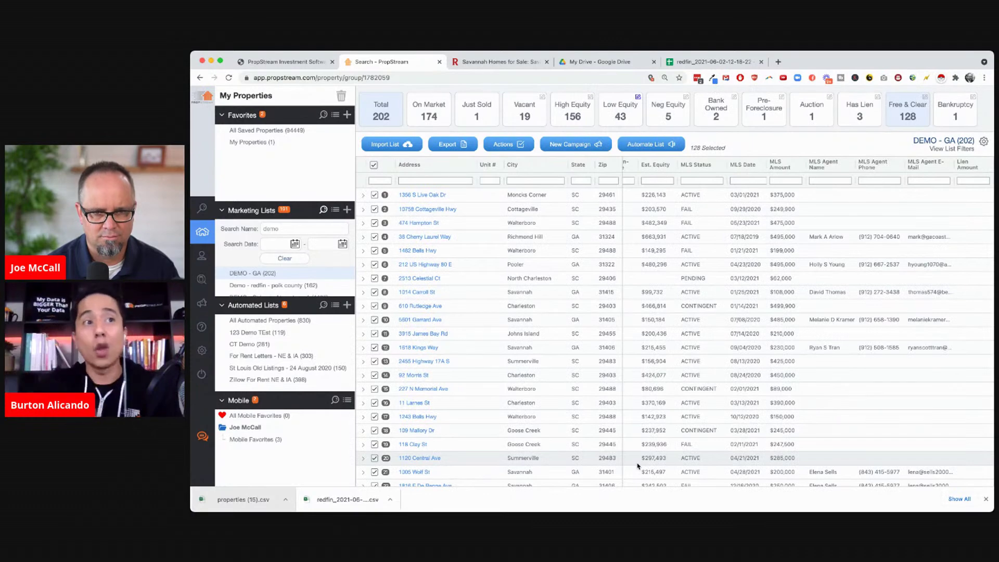
pyautogui.scroll(-12, 542, 398)
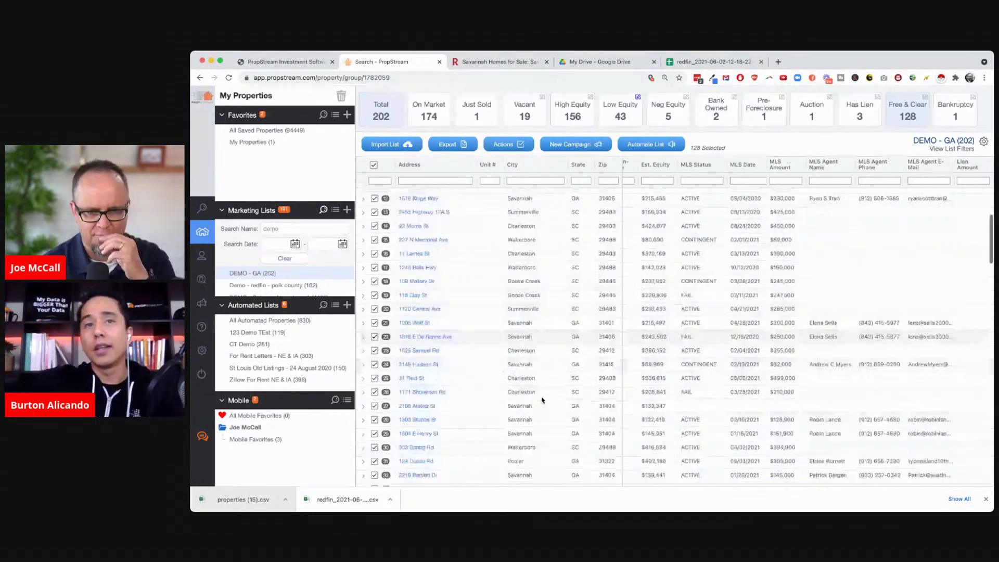
pyautogui.scroll(9, 541, 398)
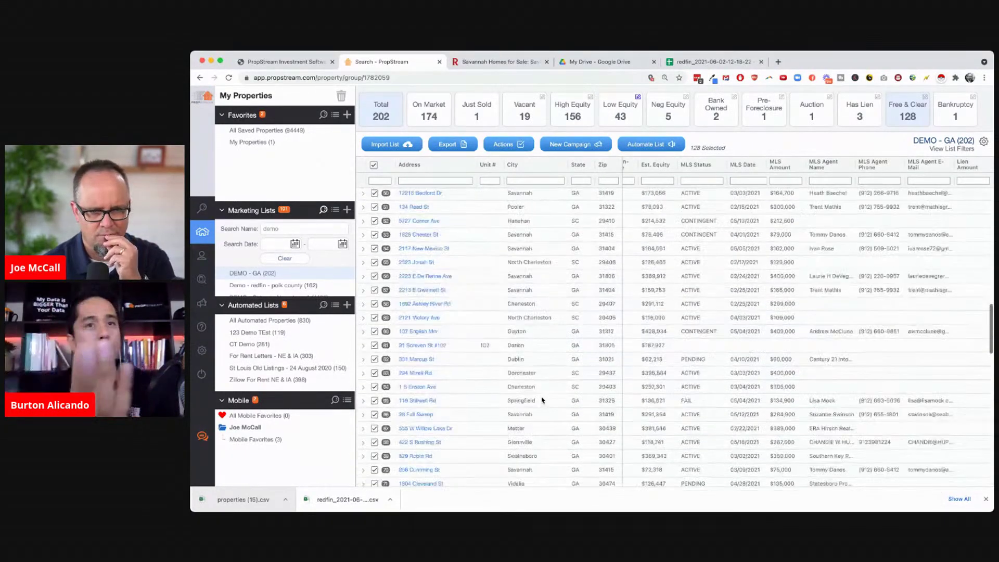
# Limit Low Equity to non-owner-occupied properties owned at least 3 years, leaving 9
pyautogui.click(622, 108)
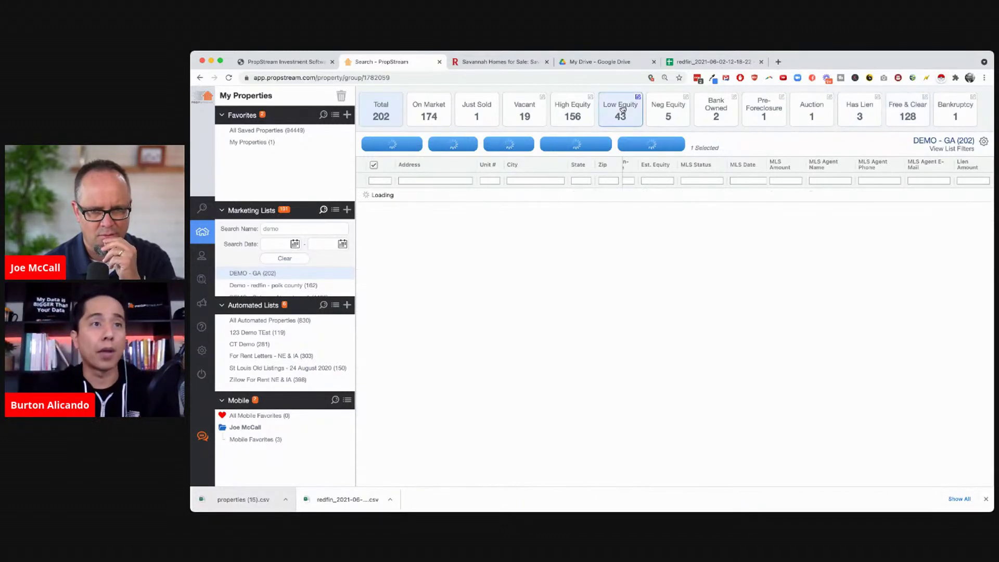
pyautogui.scroll(-5, 462, 297)
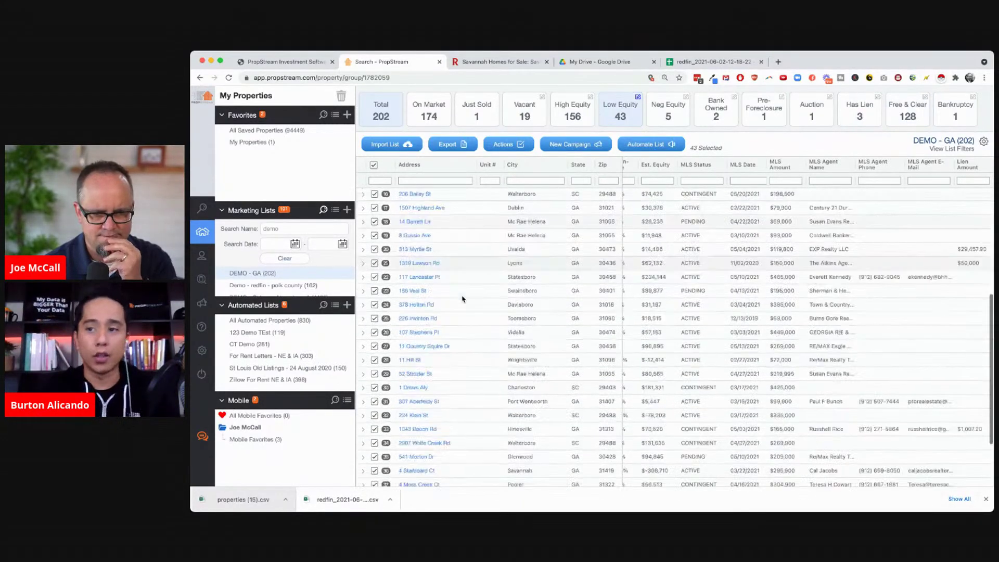
pyautogui.scroll(5, 462, 298)
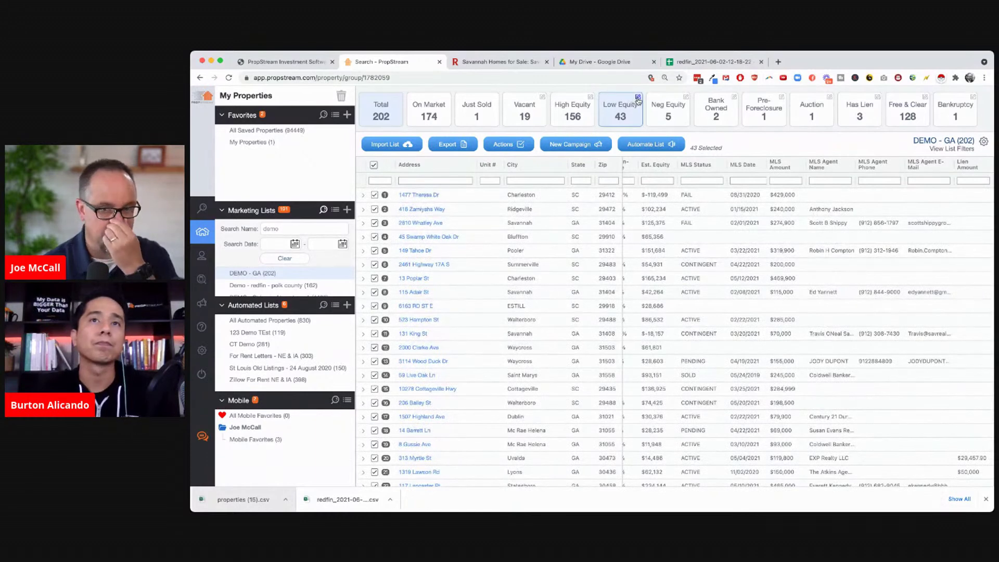
pyautogui.click(637, 98)
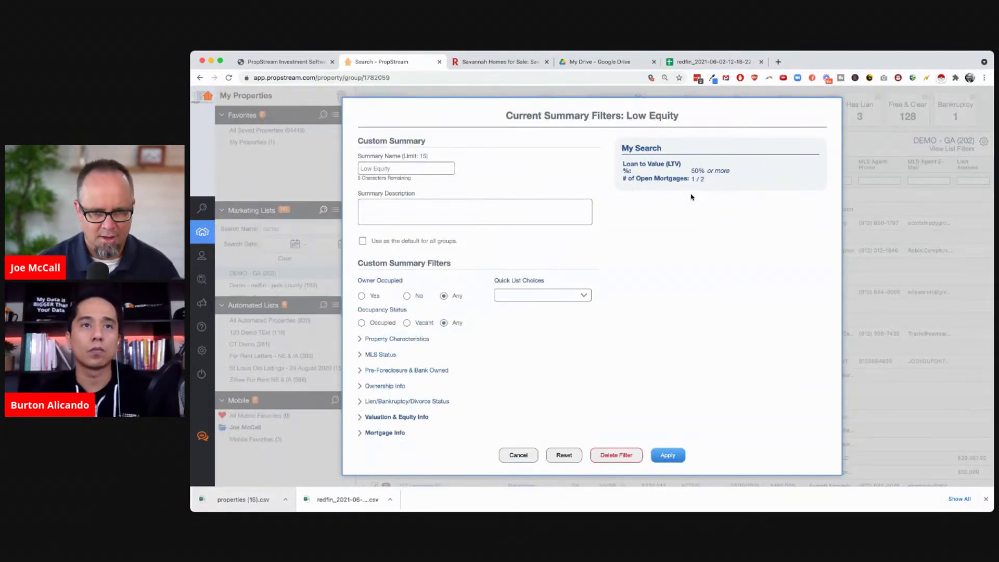
pyautogui.click(406, 295)
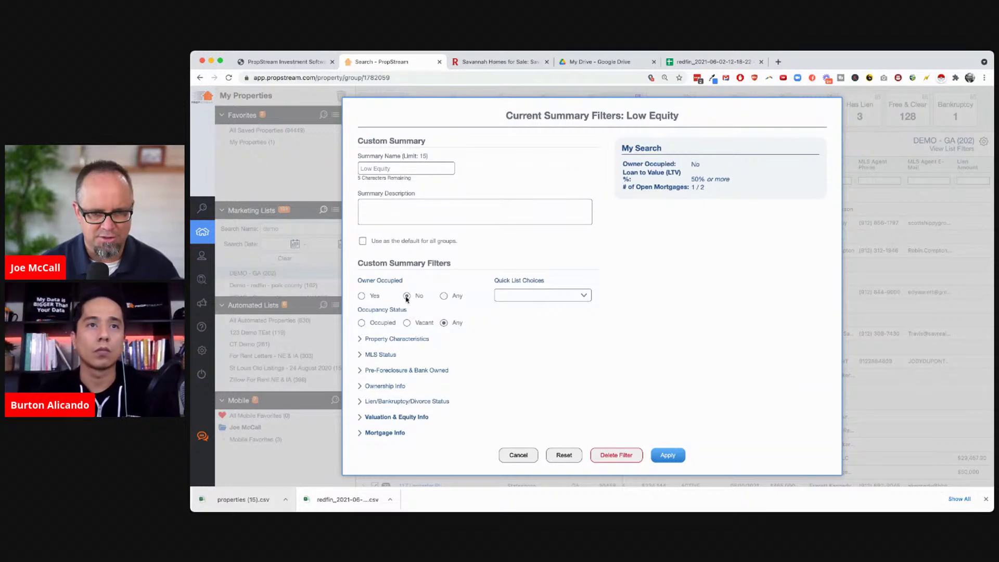
pyautogui.click(386, 386)
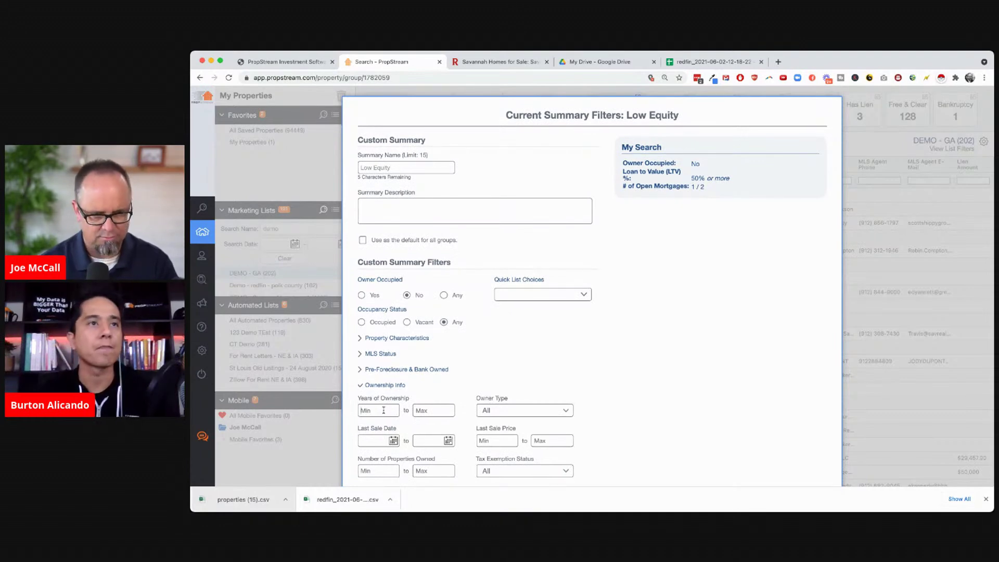
pyautogui.write('3')
pyautogui.scroll(-2, 598, 470)
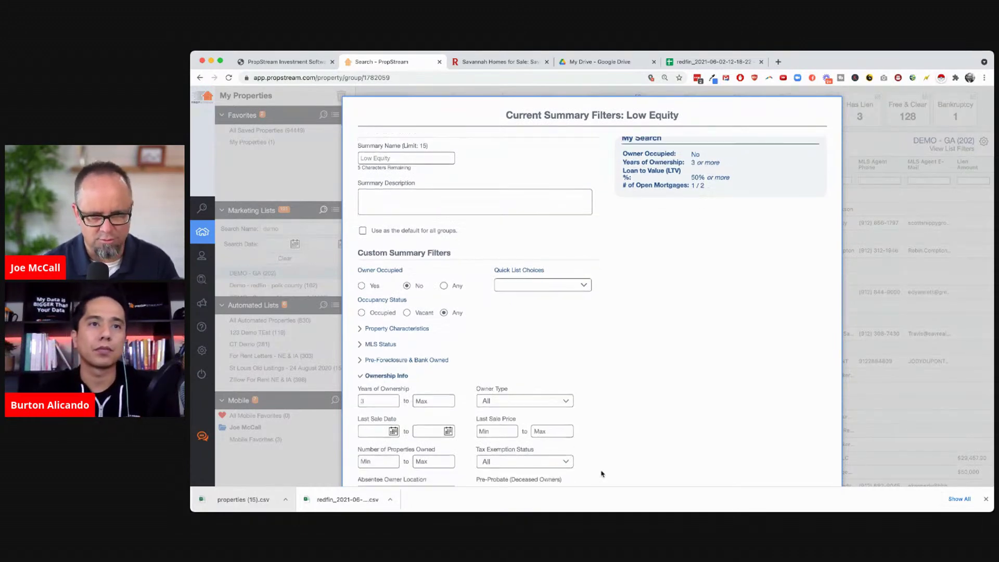
pyautogui.scroll(-2, 649, 424)
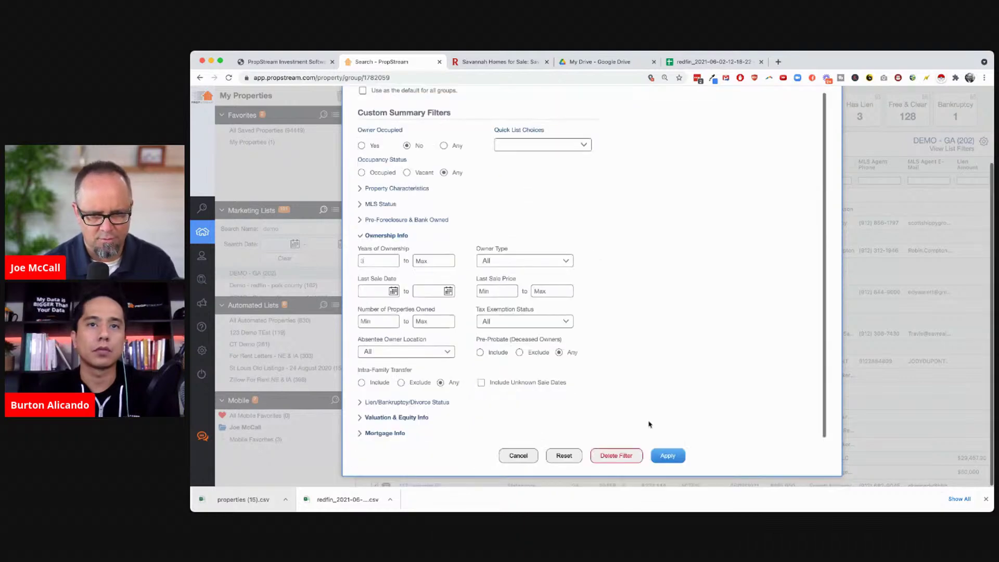
pyautogui.click(667, 455)
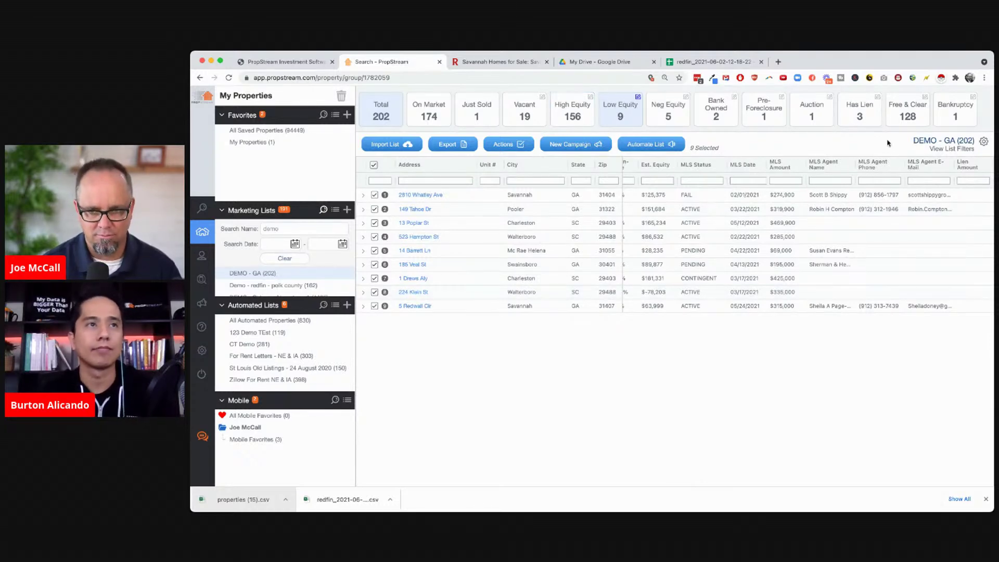
# Show the DEMO - GA list's 128 Free & Clear properties and select all of them
pyautogui.click(908, 109)
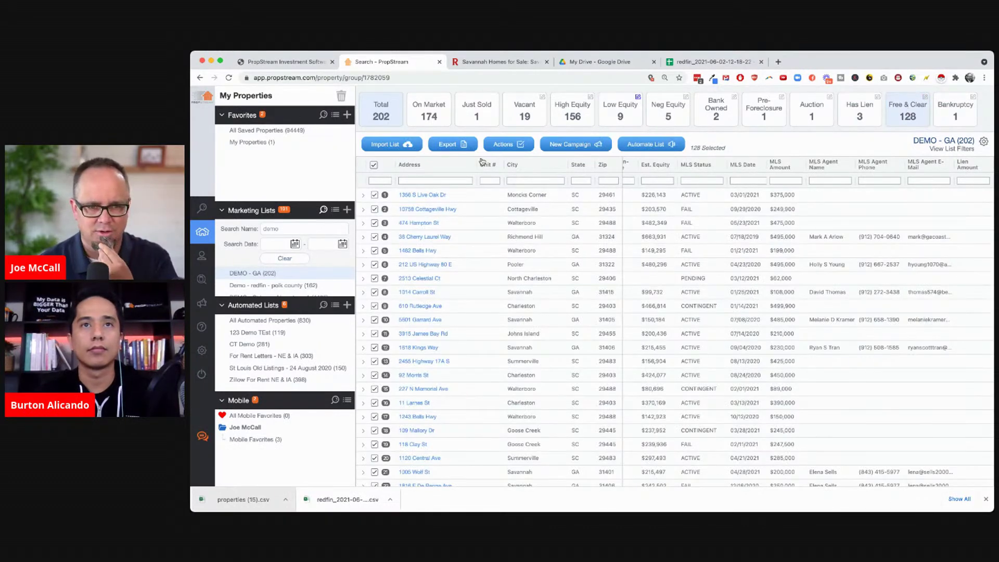
pyautogui.click(374, 166)
pyautogui.click(373, 166)
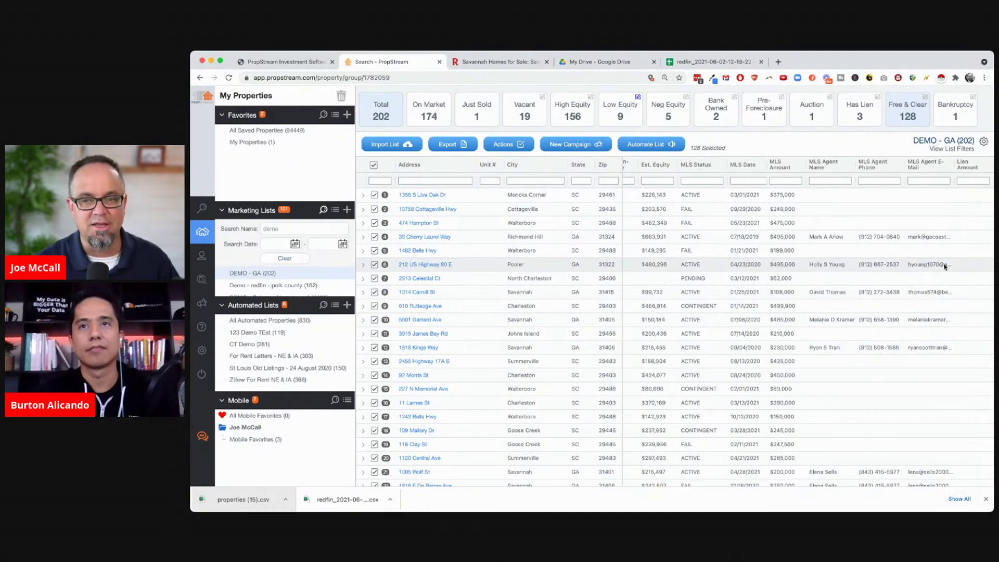
pyautogui.scroll(-5, 909, 306)
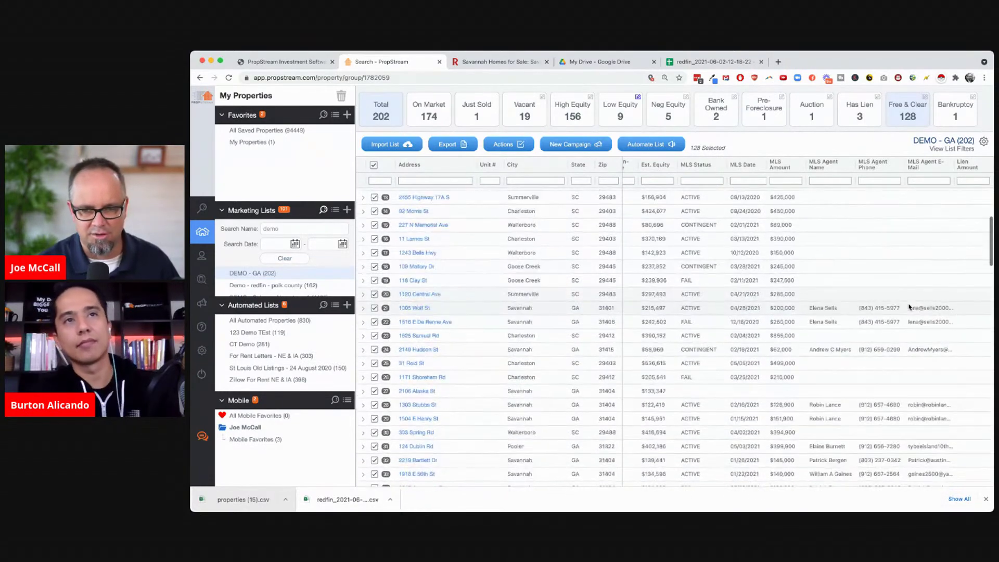
pyautogui.scroll(-5, 910, 307)
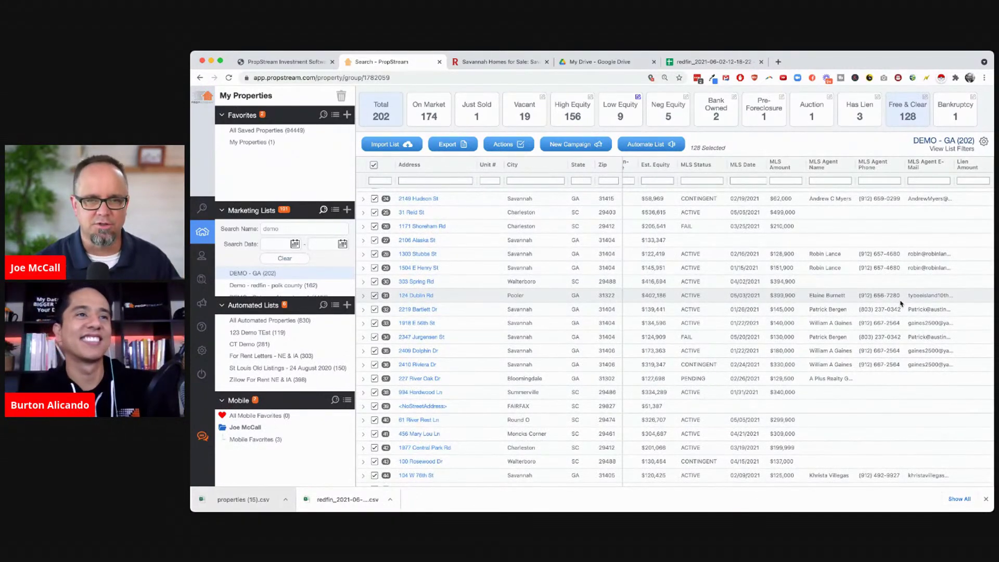
pyautogui.click(779, 62)
# Load gmass.co in a new tab, then return to the Search - PropStream tab
pyautogui.write('gmass.co')
pyautogui.press('Return')
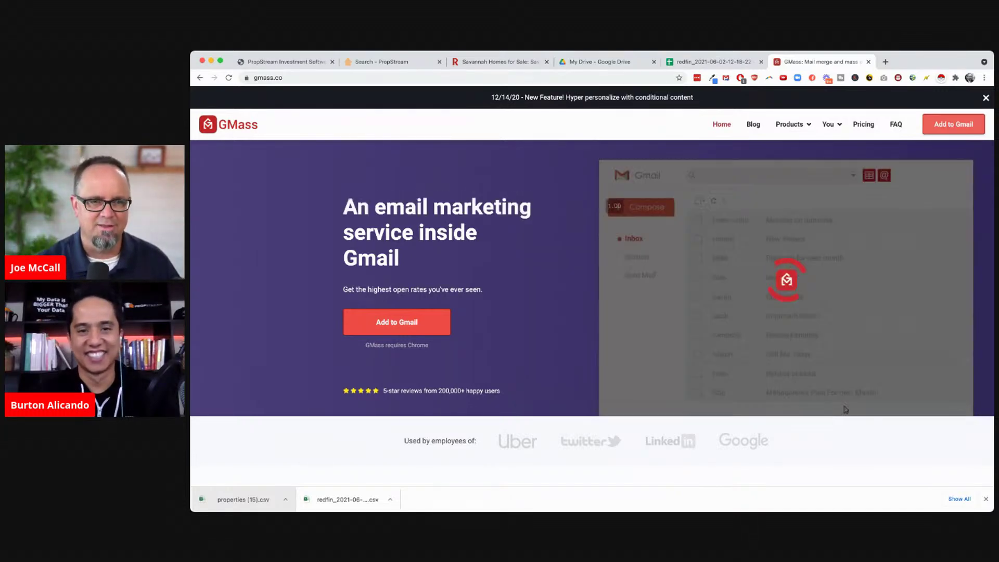
pyautogui.click(397, 62)
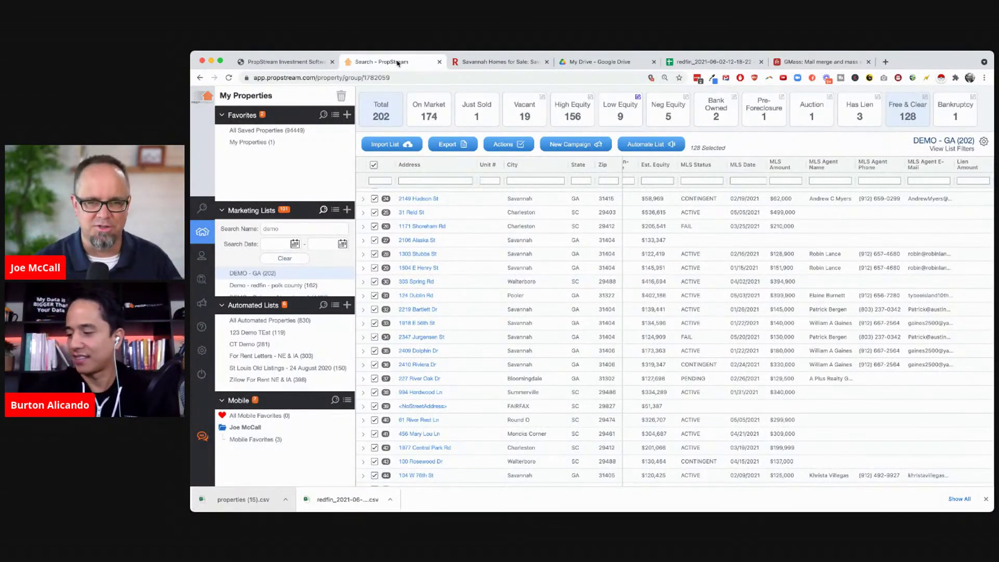
# Start a new 4.25x6 postcard campaign for the 128 selected properties
pyautogui.click(577, 146)
pyautogui.click(573, 165)
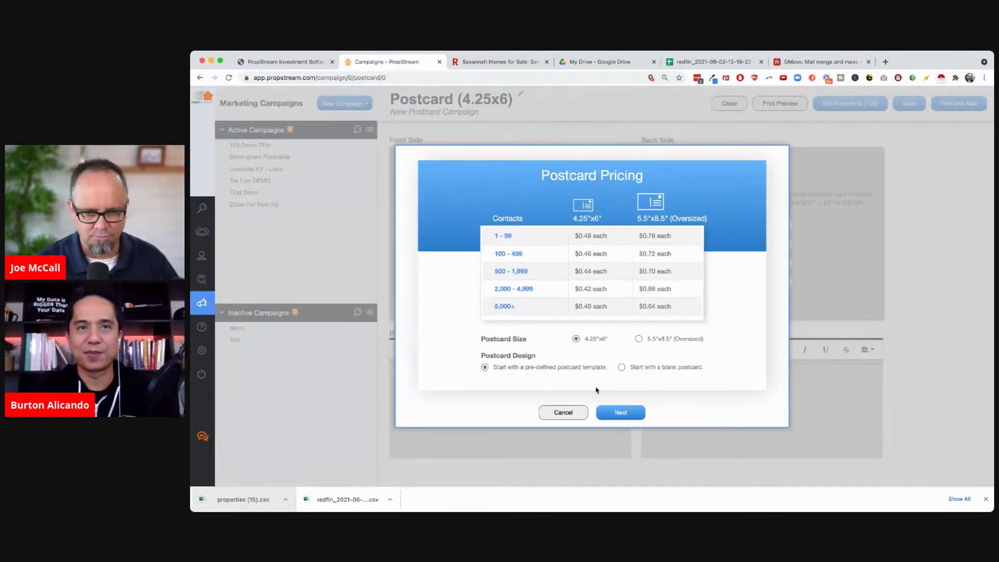
pyautogui.click(620, 413)
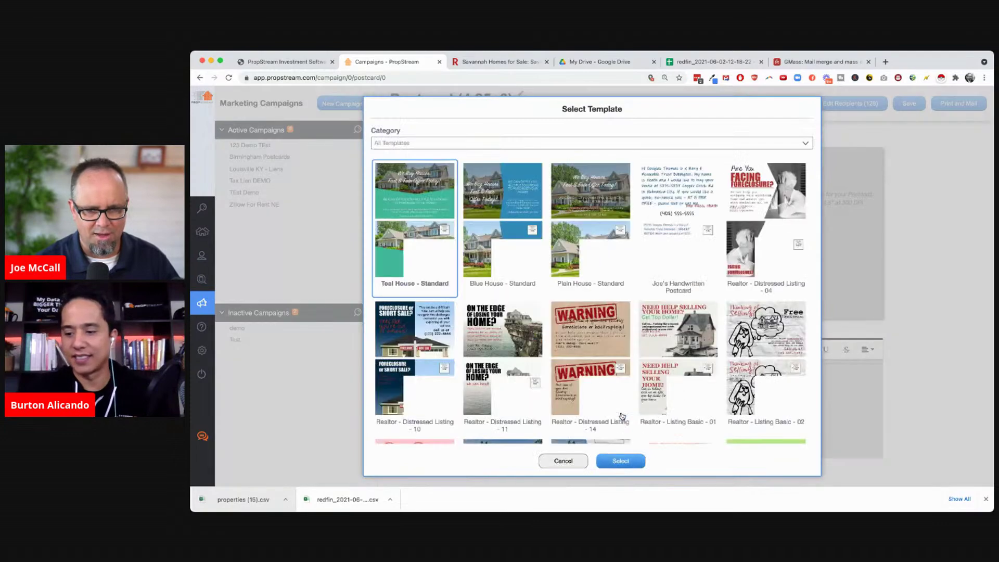
# Choose the handwritten postcard template for the campaign
pyautogui.scroll(-15, 612, 310)
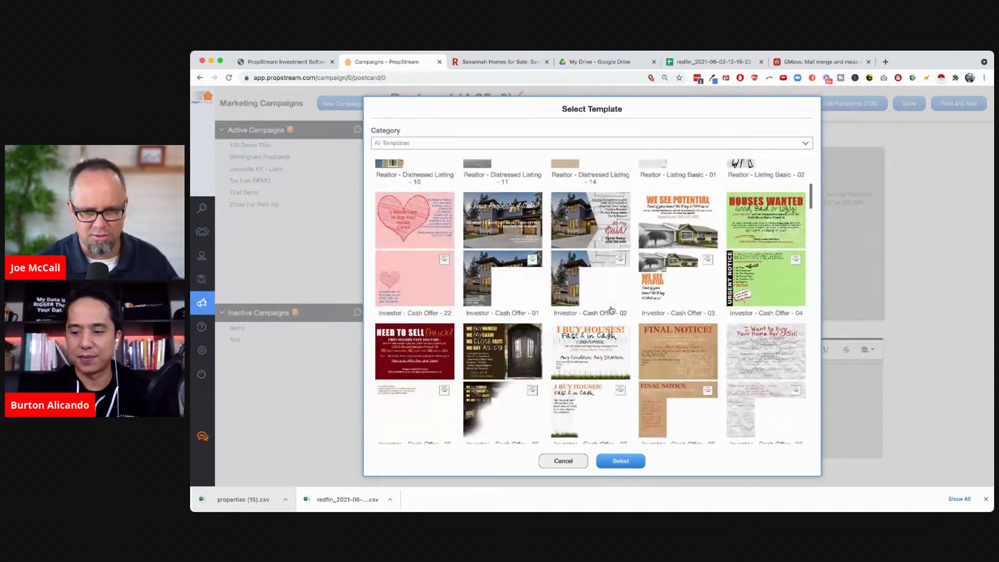
pyautogui.scroll(5, 612, 310)
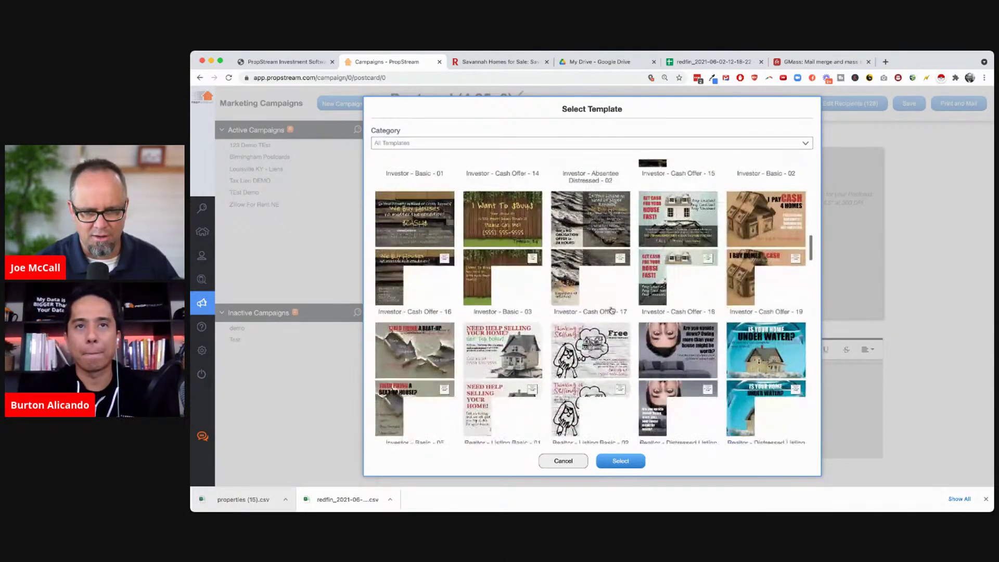
pyautogui.scroll(5, 612, 310)
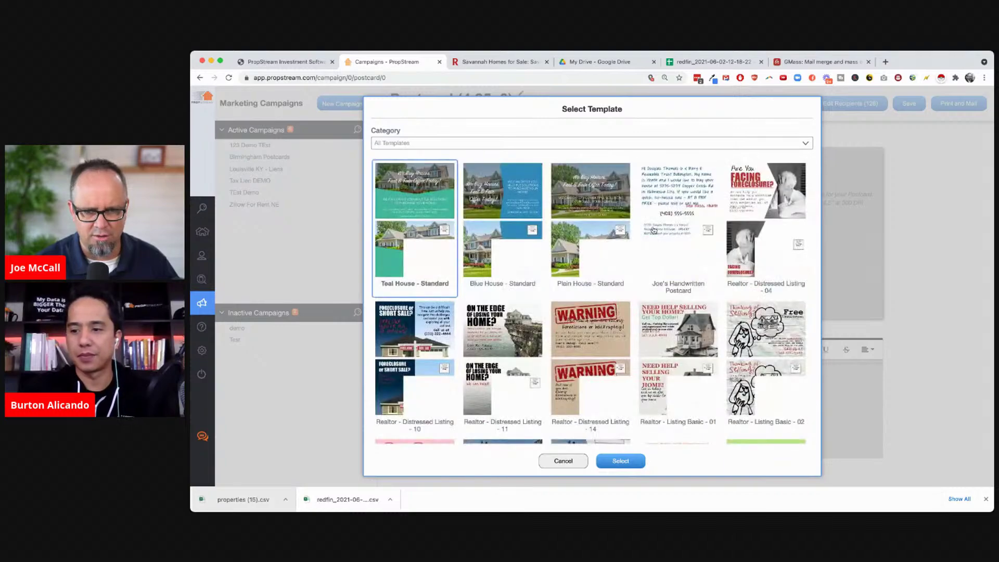
pyautogui.click(677, 194)
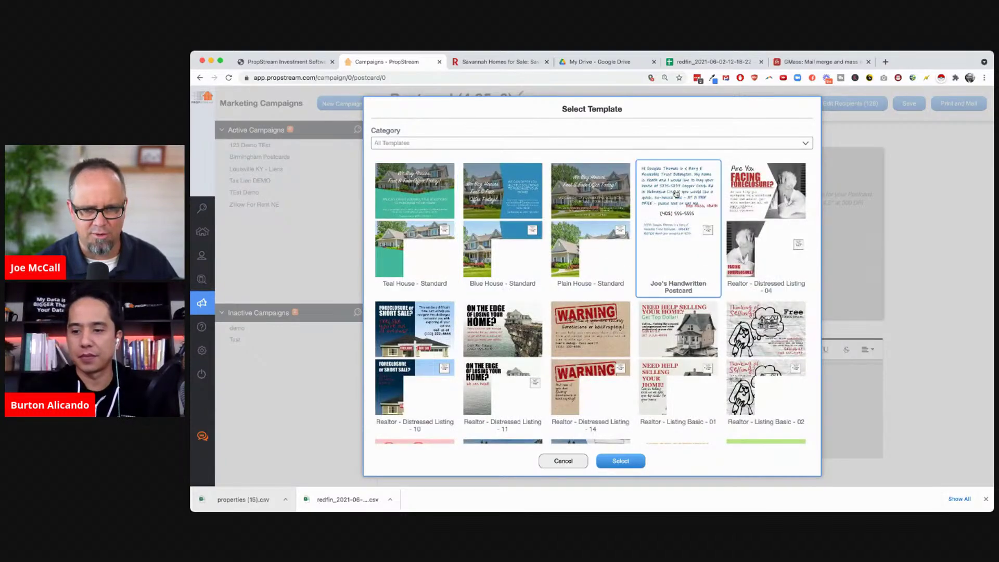
pyautogui.click(622, 460)
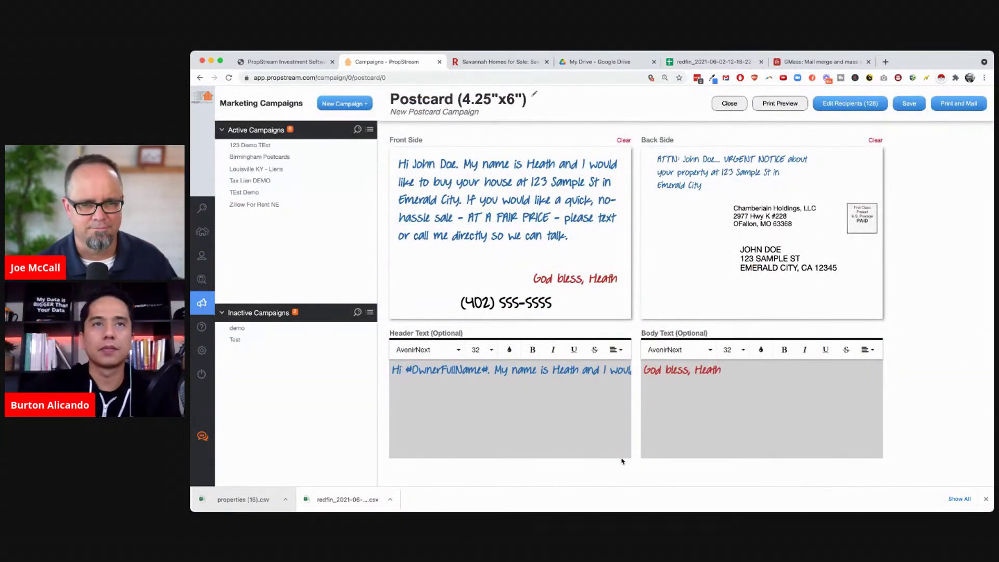
# Review the postcard's front and back text, then close the editor
pyautogui.moveTo(470, 240)
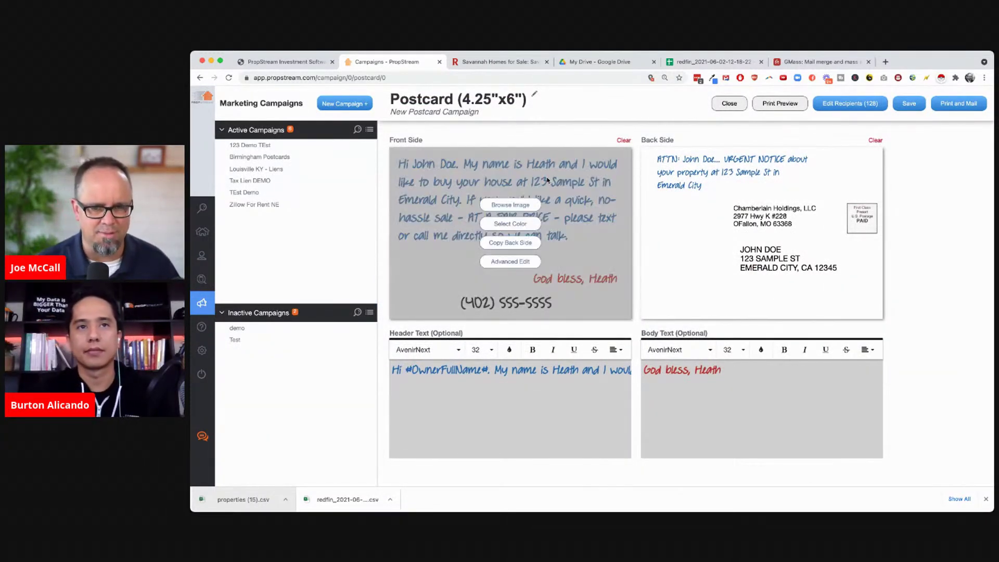
pyautogui.moveTo(641, 264)
pyautogui.moveTo(581, 227)
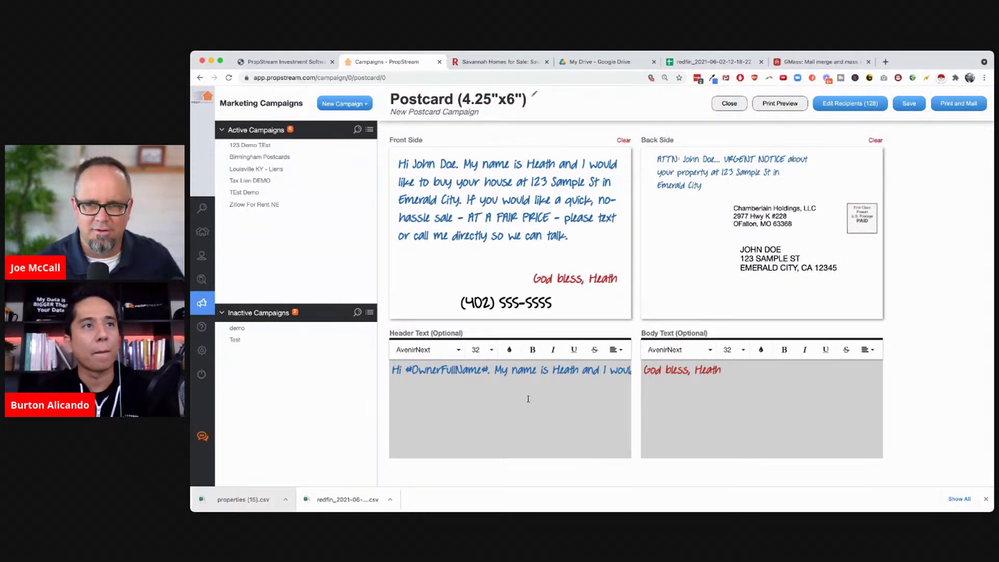
pyautogui.moveTo(394, 167)
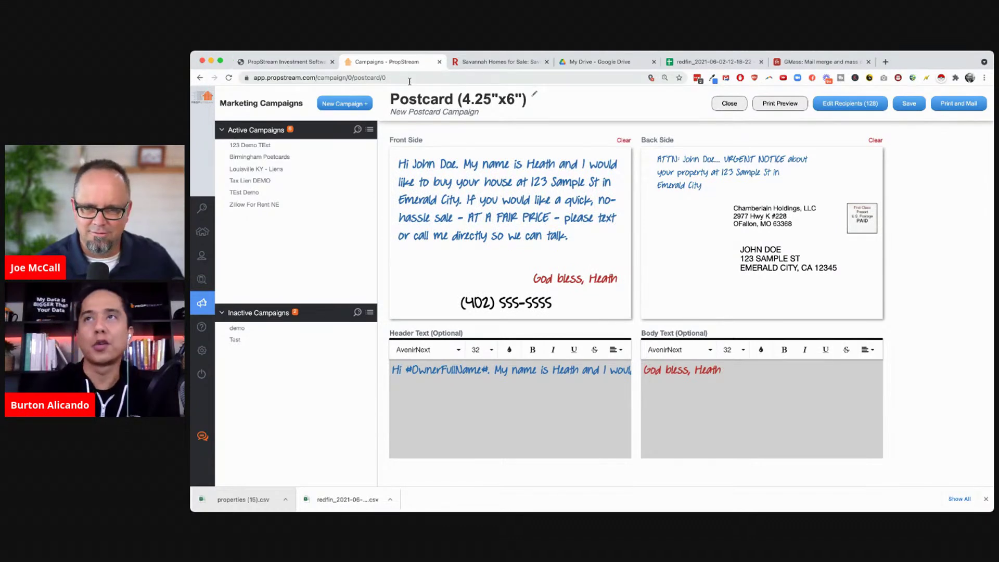
pyautogui.click(729, 106)
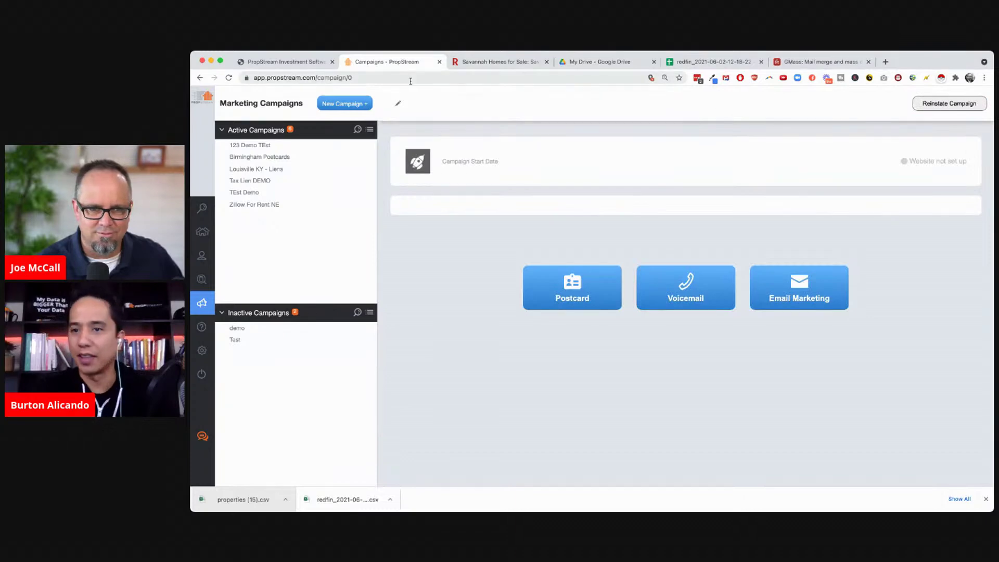
# Go through My Properties back to the Savannah property Search map
pyautogui.moveTo(213, 228)
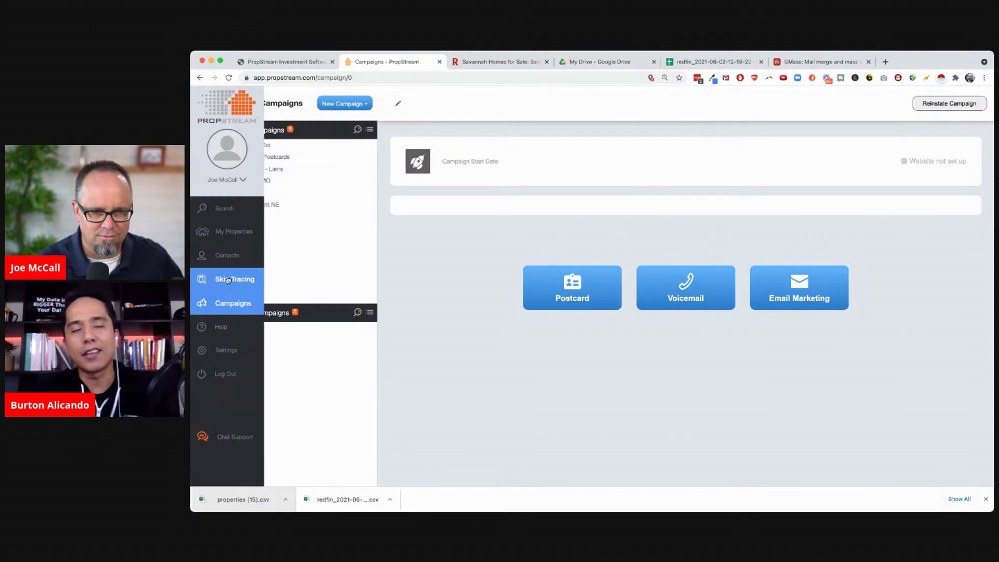
pyautogui.click(232, 232)
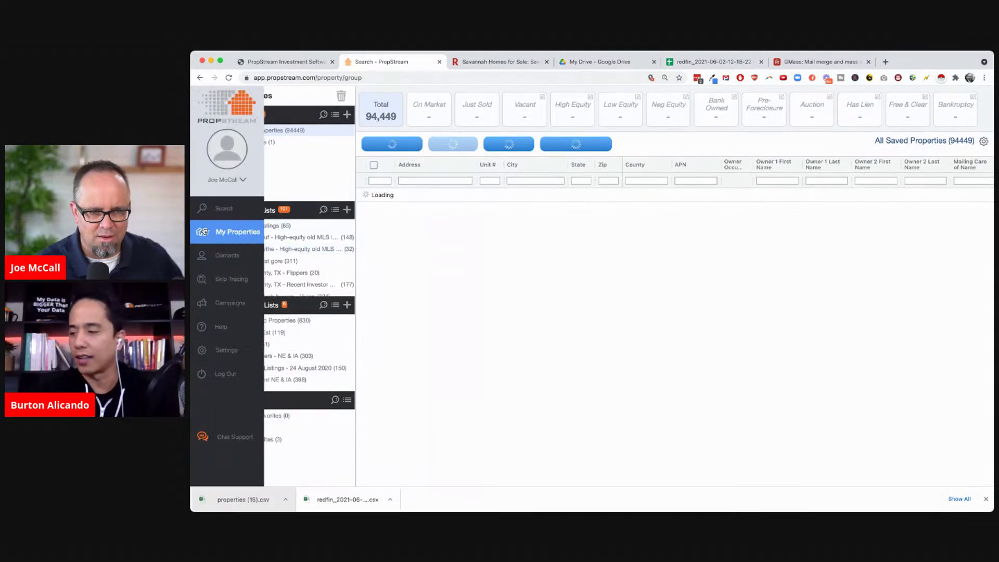
pyautogui.click(203, 209)
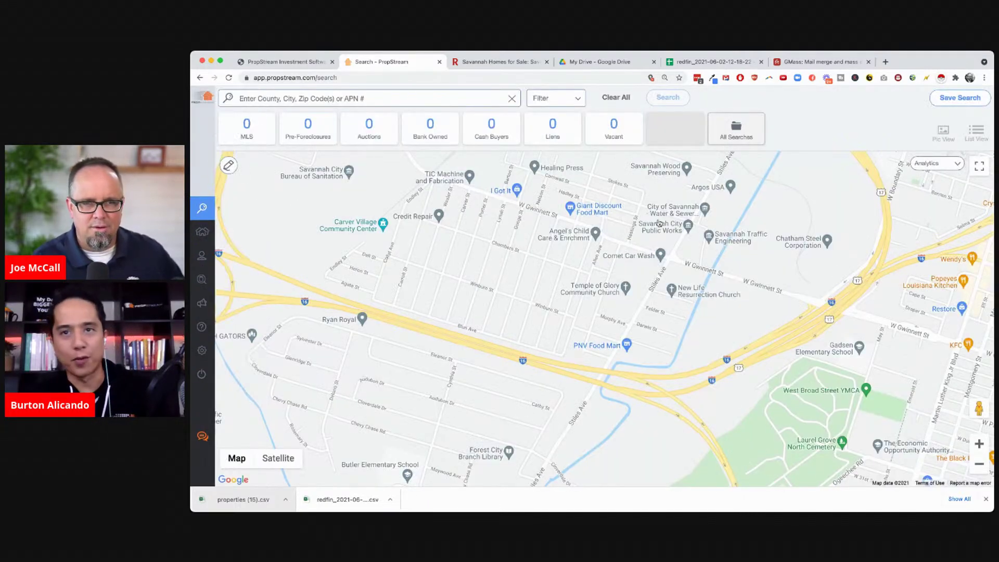